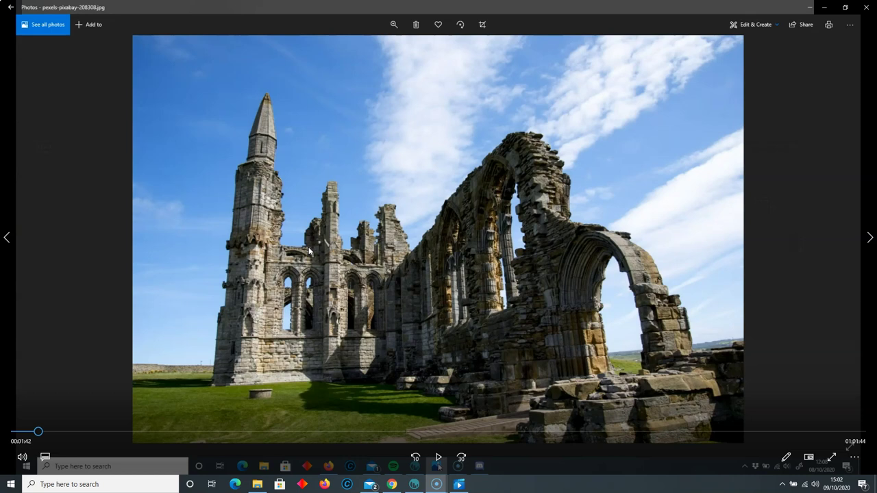
- Skip the Two_Arches preview video to its final render to review the finished model, and close it
left_click_drag(34, 434, 836, 441)
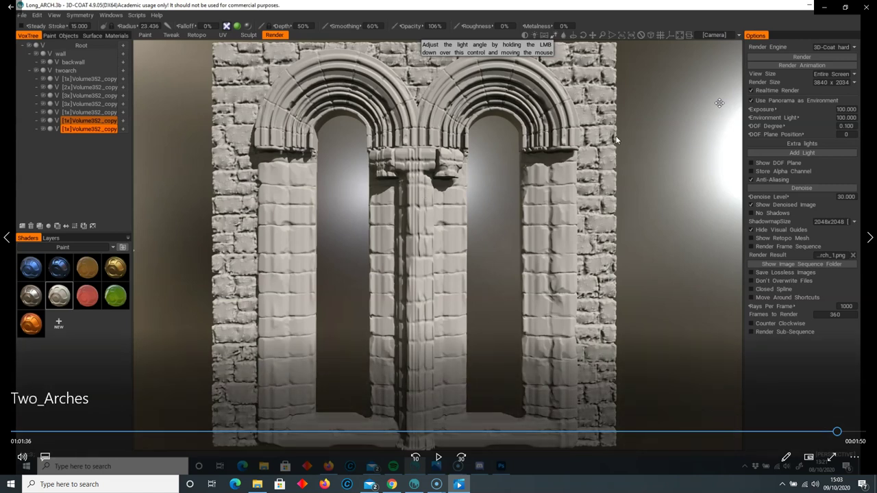
left_click(861, 14)
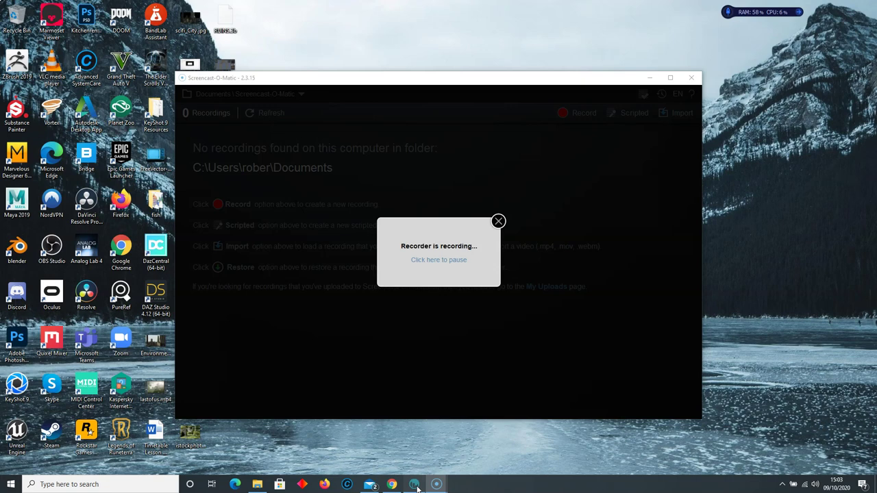
- Switch to 3D-Coat and start a new empty voxel sculpting scene in orthographic projection
left_click(416, 486)
left_click(5, 16)
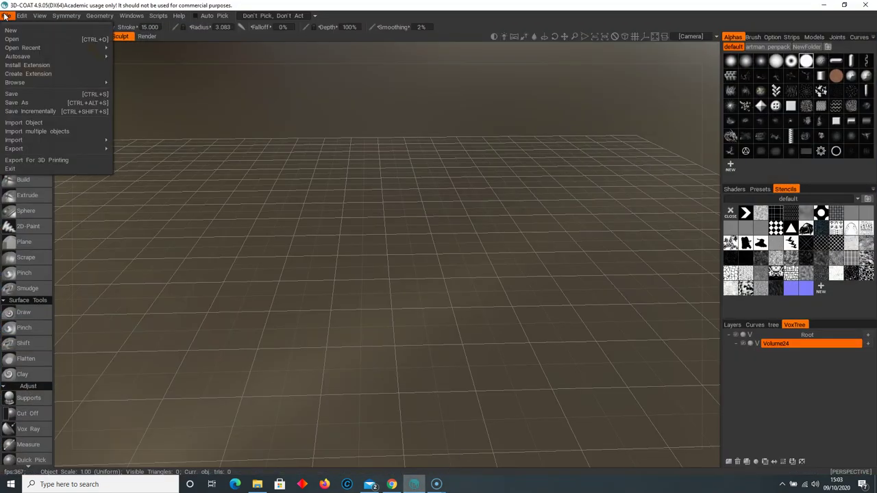
left_click(11, 30)
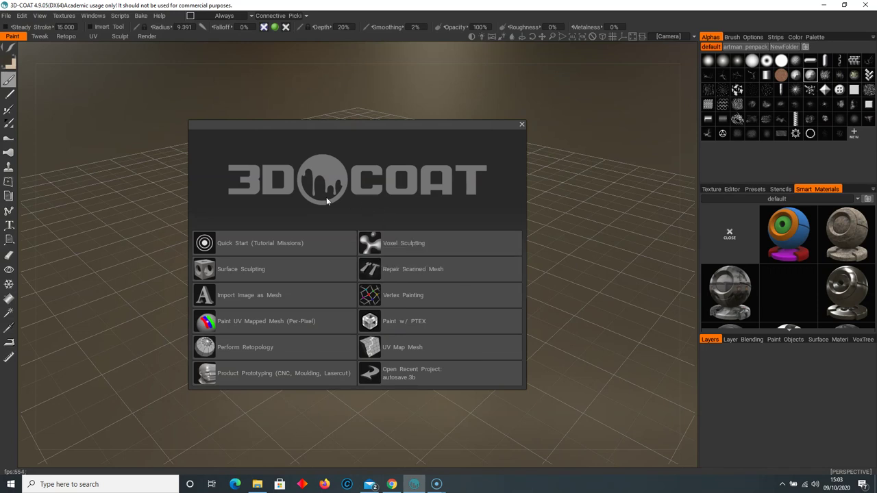
left_click(412, 241)
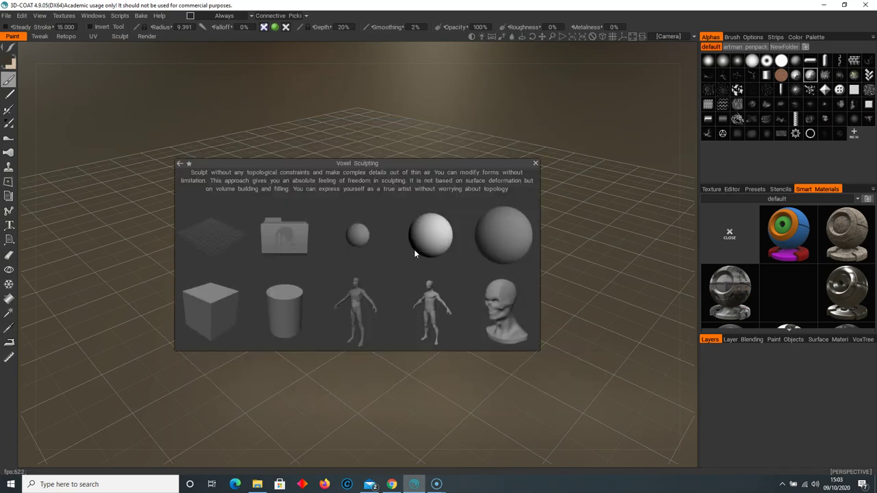
left_click(214, 244)
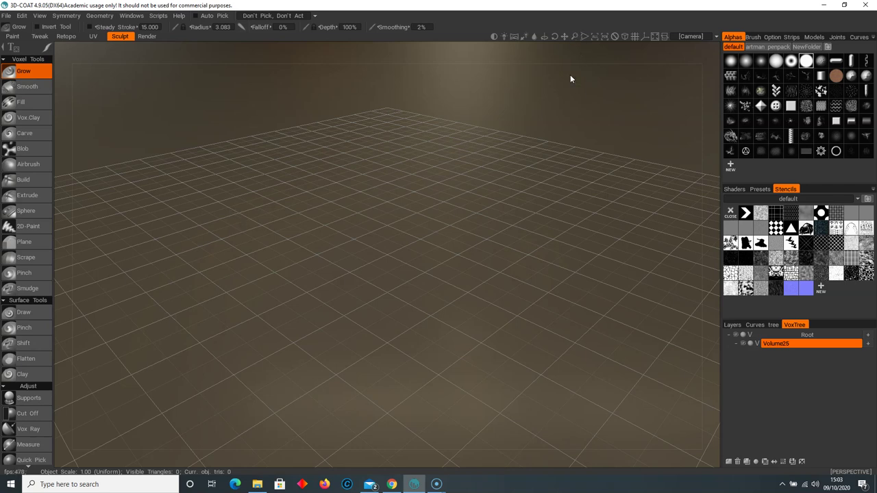
left_click(624, 37)
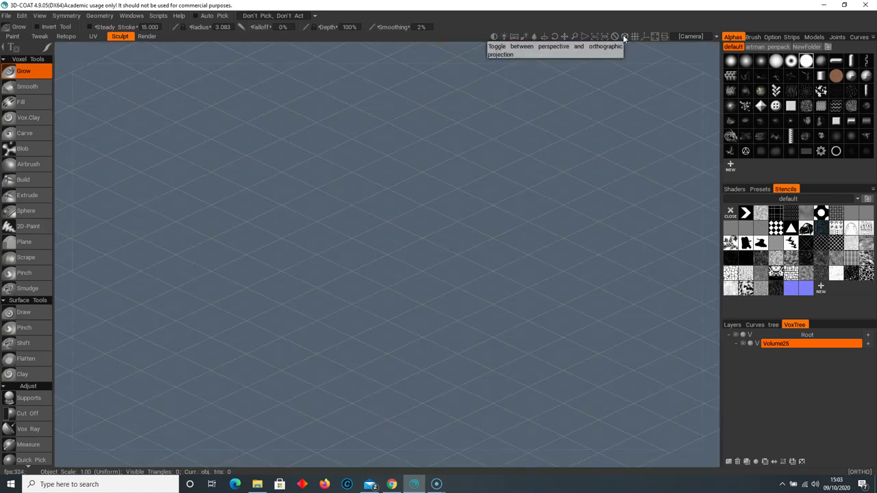
left_click_drag(329, 261, 405, 255)
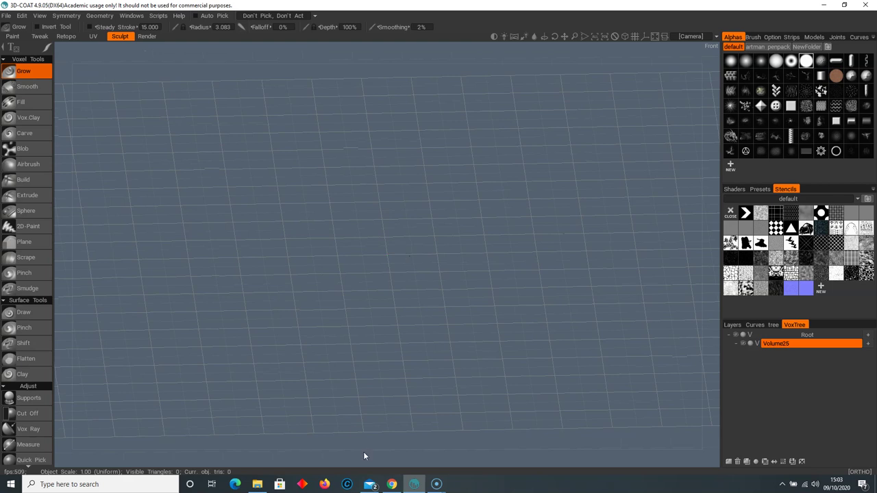
- Start the Primitives tool and choose a cylinder as the shape
scroll(42, 383, "down", 3)
scroll(29, 376, "down", 3)
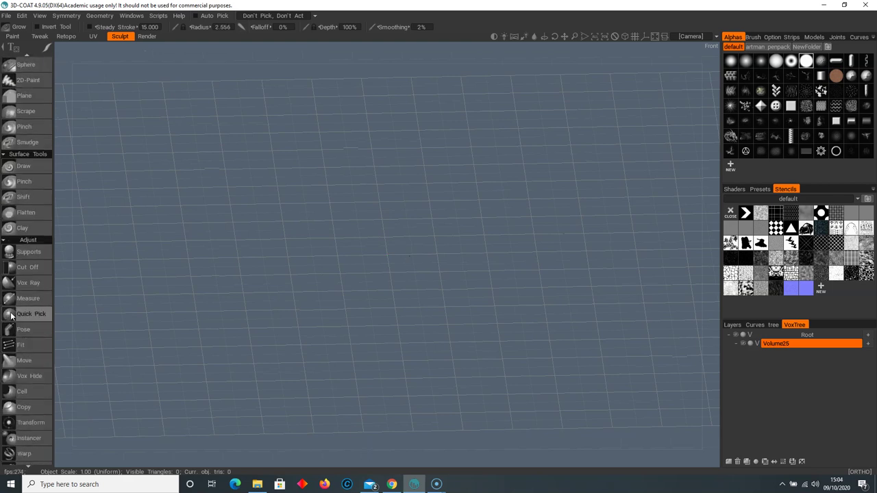
scroll(21, 319, "down", 6)
scroll(28, 346, "down", 3)
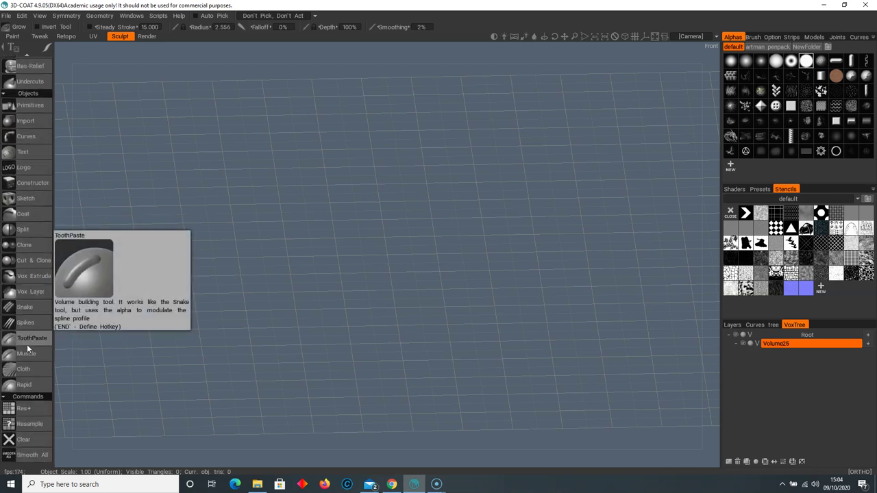
scroll(38, 322, "up", 4)
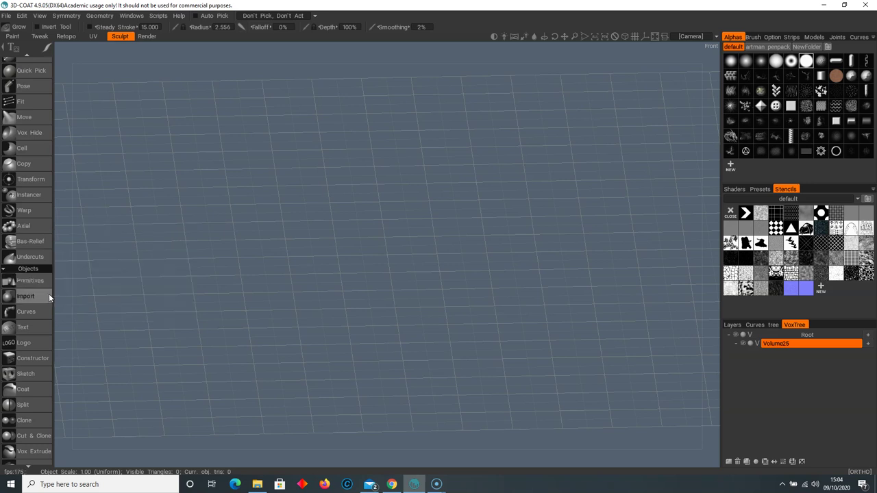
left_click(36, 280)
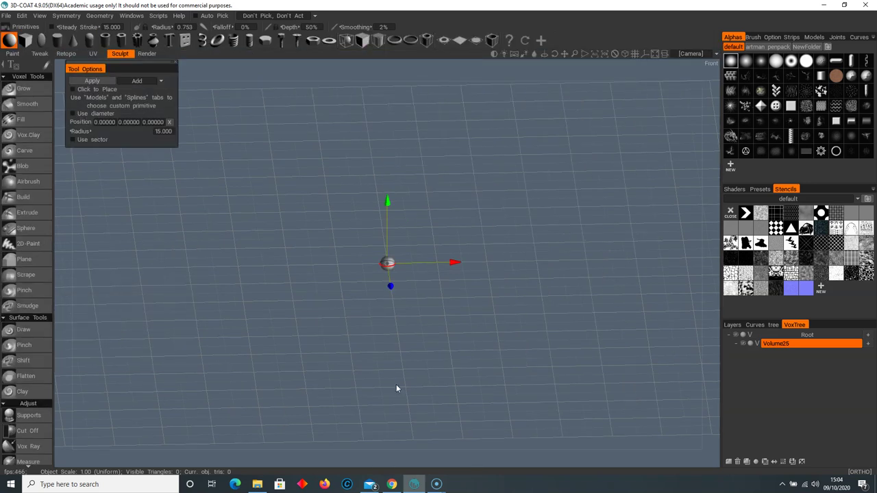
left_click(58, 41)
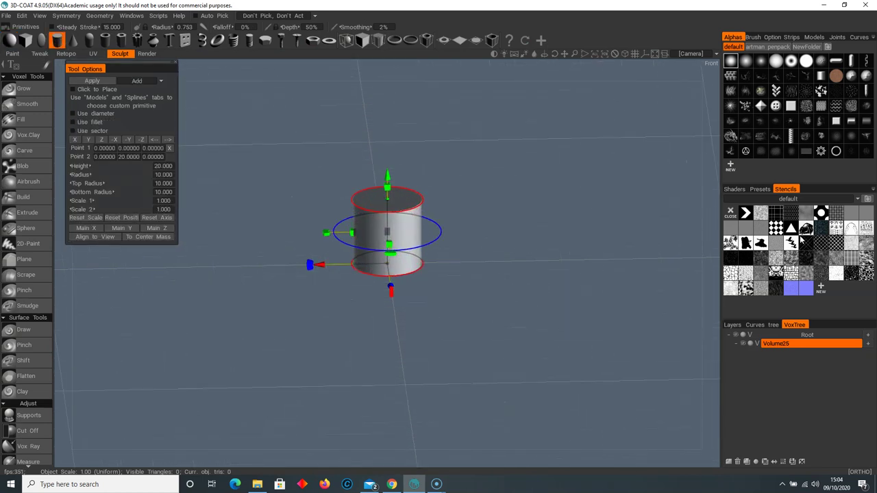
- Enlarge the cylinder uniformly to a radius of about 183 and flatten it to a height of about 89.5
scroll(534, 278, "up", 3)
scroll(443, 308, "up", 3)
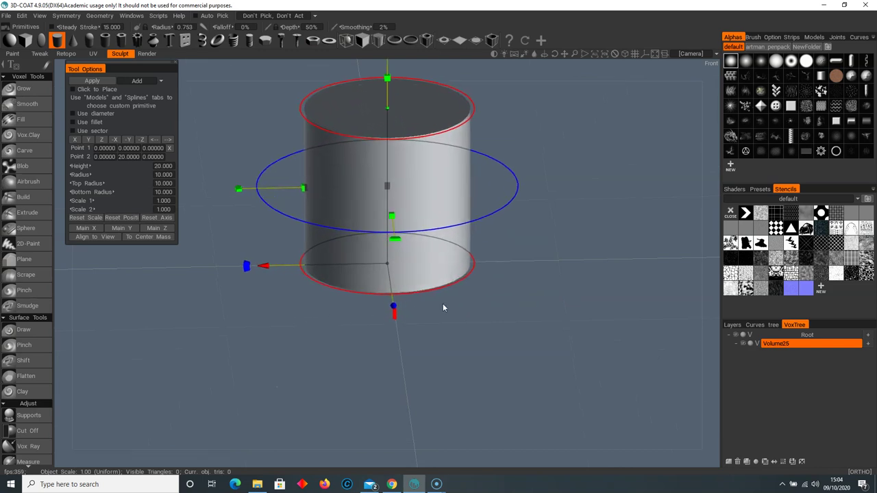
scroll(443, 308, "down", 3)
left_click_drag(386, 234, 566, 319)
scroll(329, 307, "down", 5)
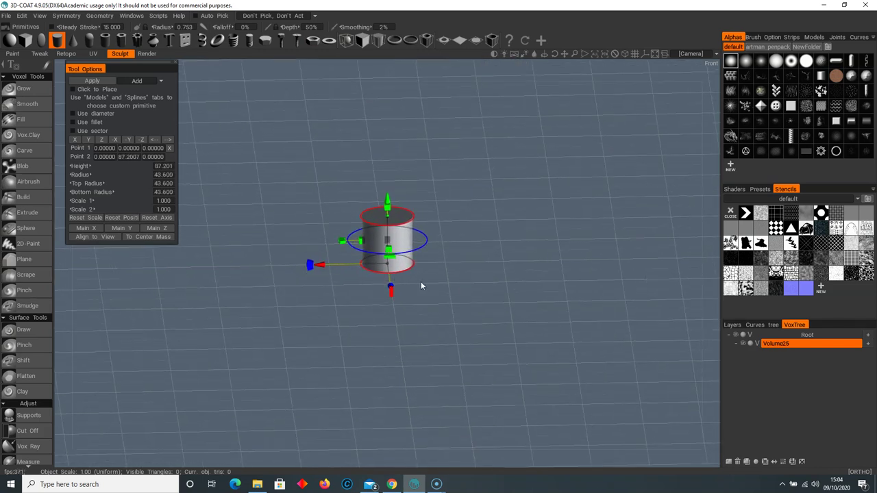
left_click_drag(388, 239, 627, 145)
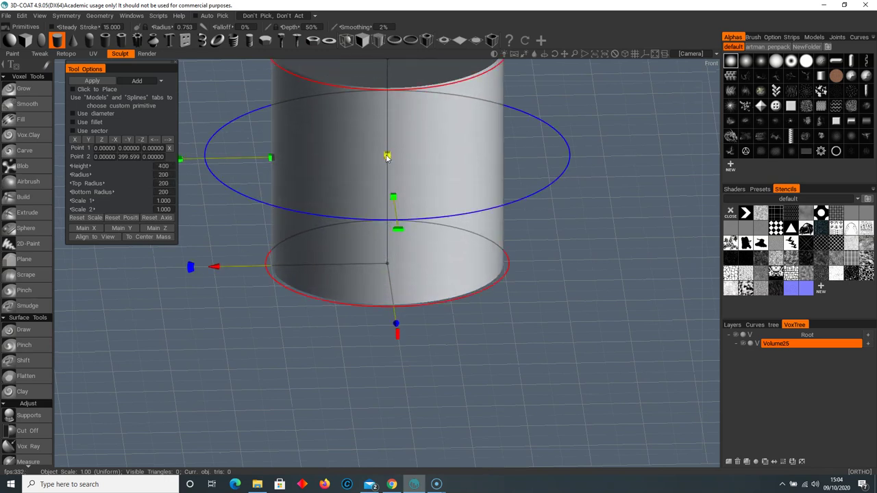
scroll(469, 204, "down", 5)
scroll(477, 266, "up", 3)
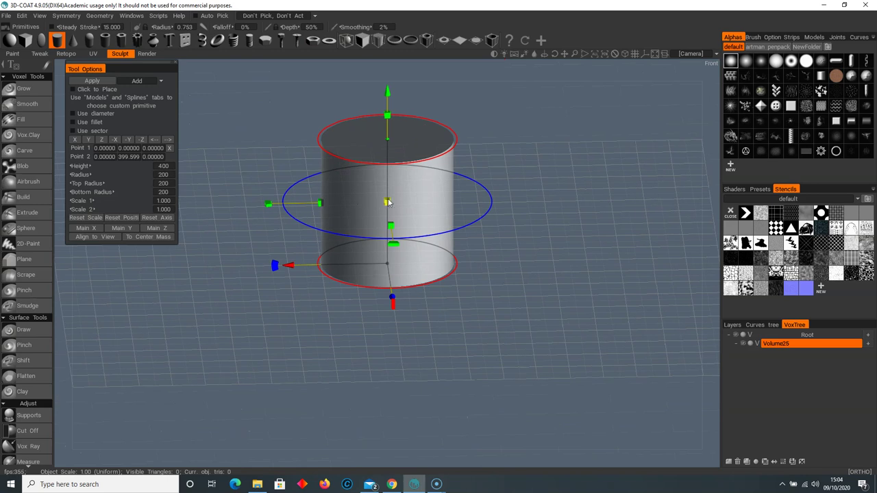
left_click_drag(387, 202, 505, 214)
left_click_drag(388, 142, 388, 231)
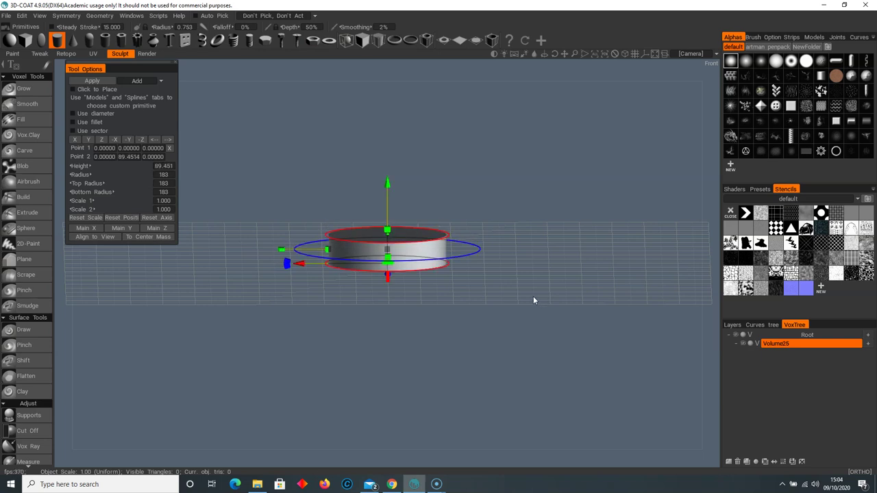
- Apply the flat cylinder to the voxel volume and snap the camera to the top view
scroll(571, 281, "up", 2)
left_click_drag(571, 285, 549, 313)
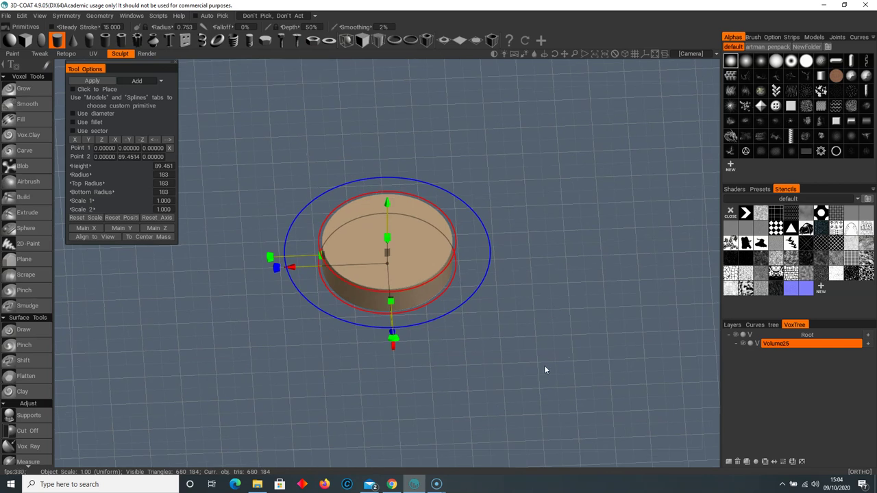
left_click_drag(531, 269, 555, 326)
left_click_drag(554, 264, 580, 302)
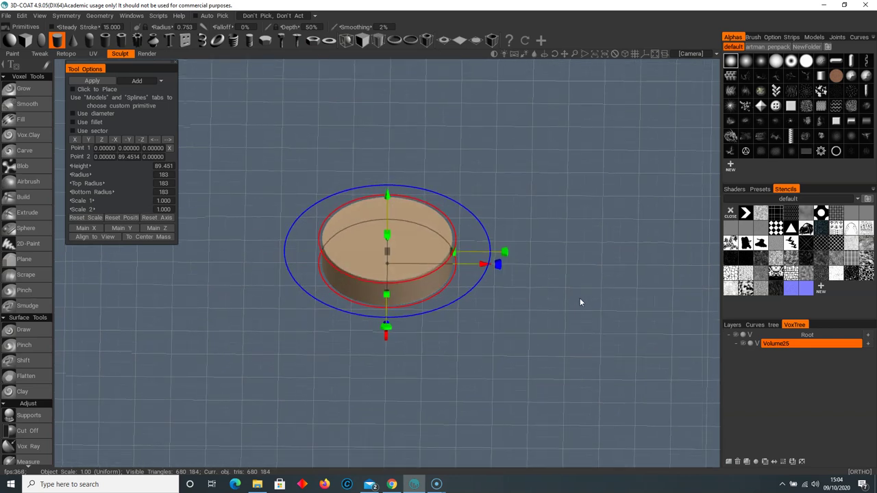
key("shift")
left_click_drag(538, 239, 529, 286)
key("shift")
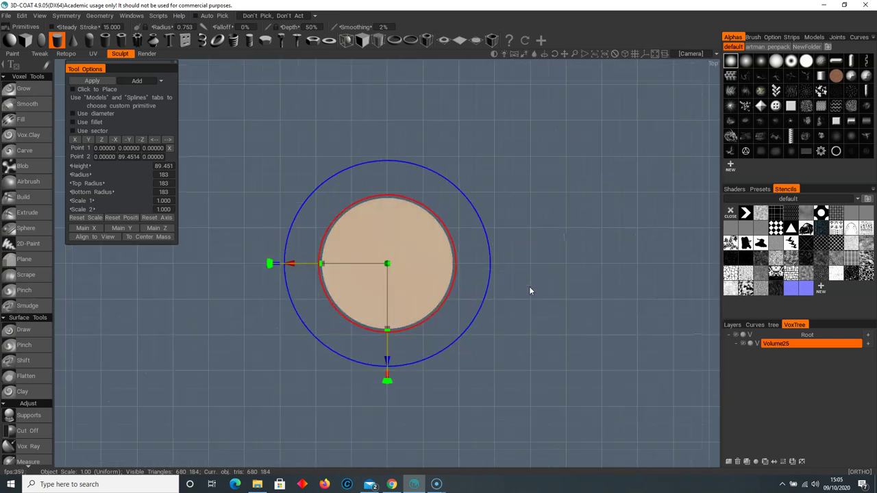
- Try circular Cut Off cuts through the disc, one concentric and one across its upper-right edge, and undo both
right_click_drag(529, 286, 652, 259)
scroll(27, 370, "down", 3)
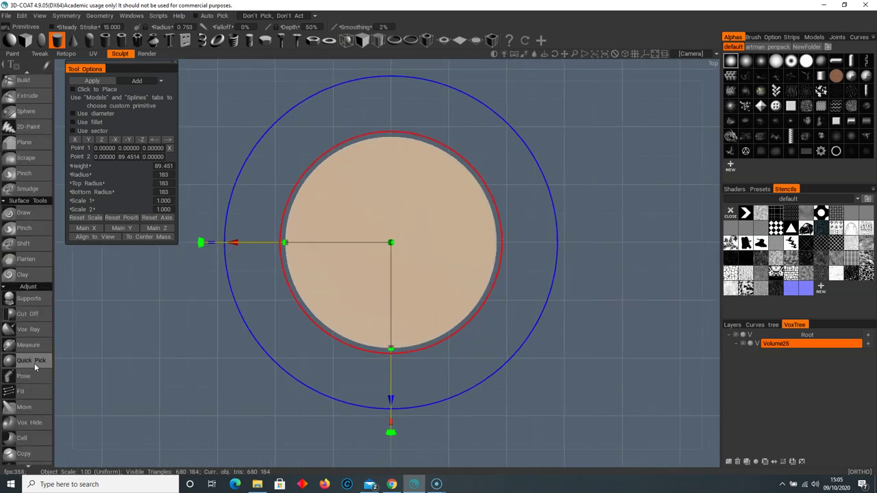
left_click(26, 313)
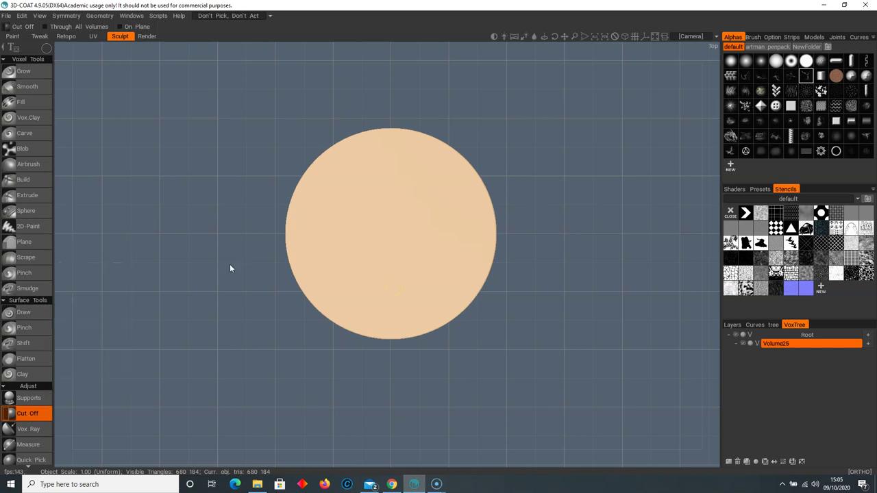
key("space")
key("space")
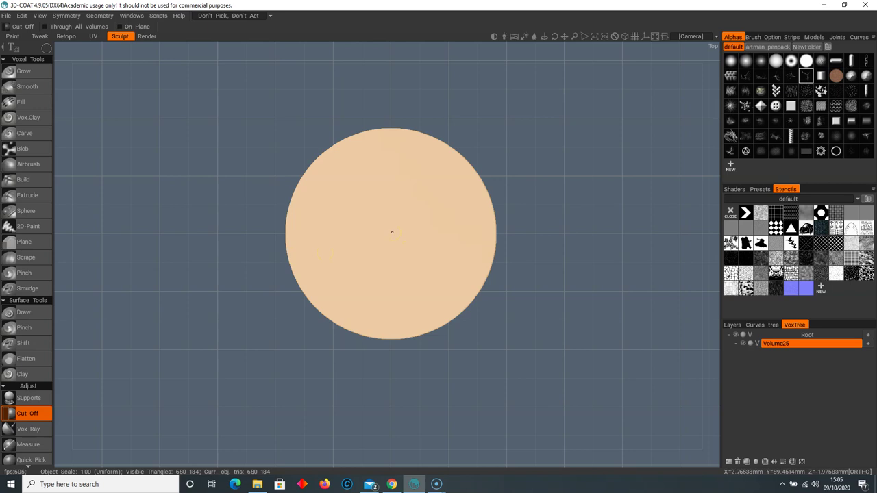
left_click_drag(394, 232, 468, 268)
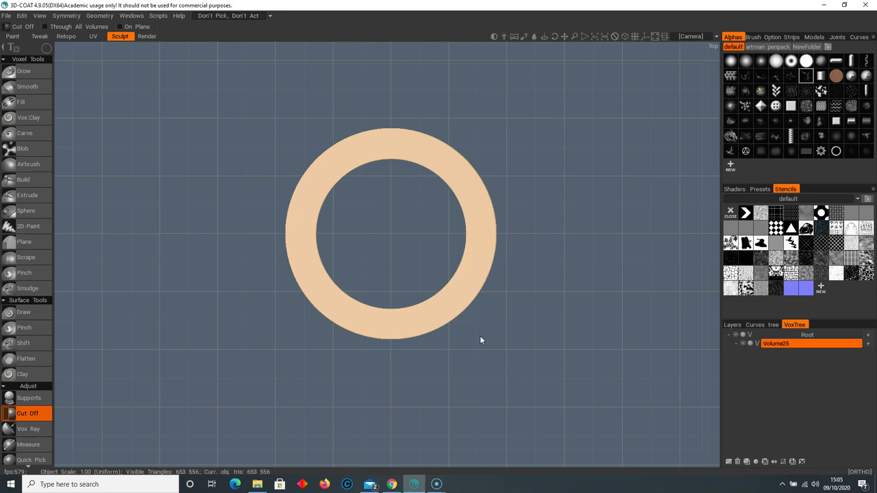
key("ctrl+z")
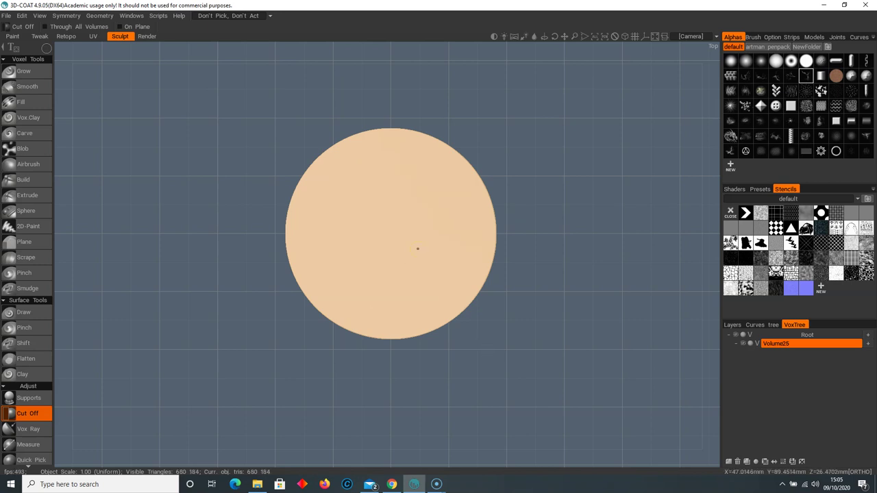
left_click_drag(392, 230, 564, 211)
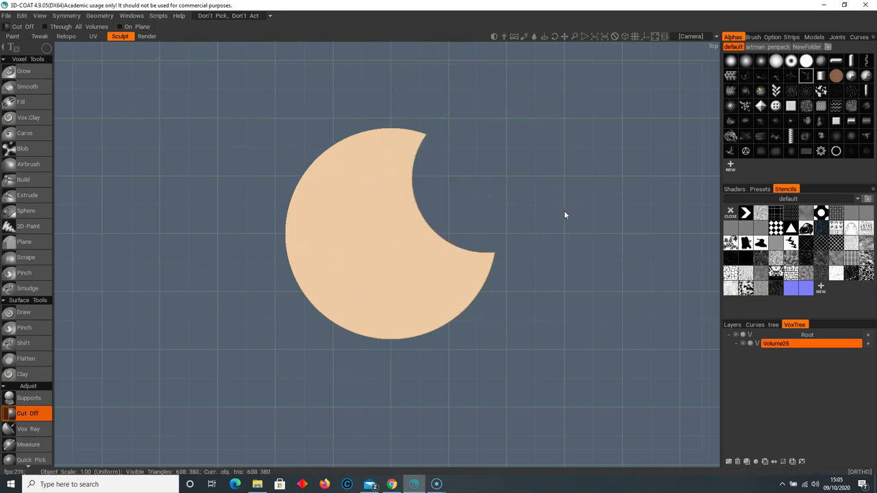
key("ctrl+z")
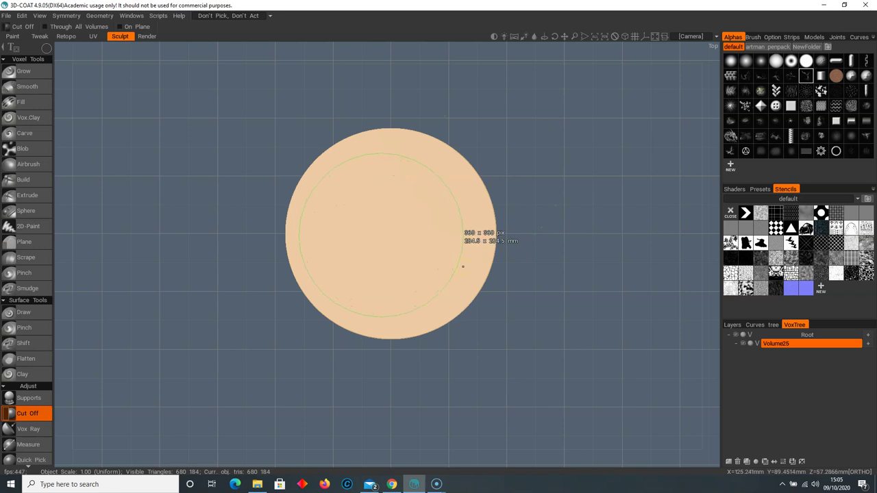
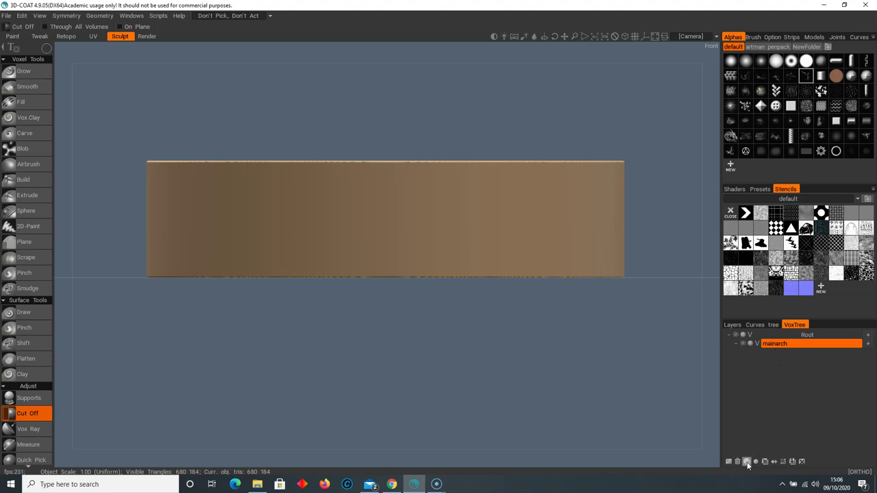
- Duplicate the mainarch volume and raise the copy above the original to about 146 on Y
left_click(747, 462)
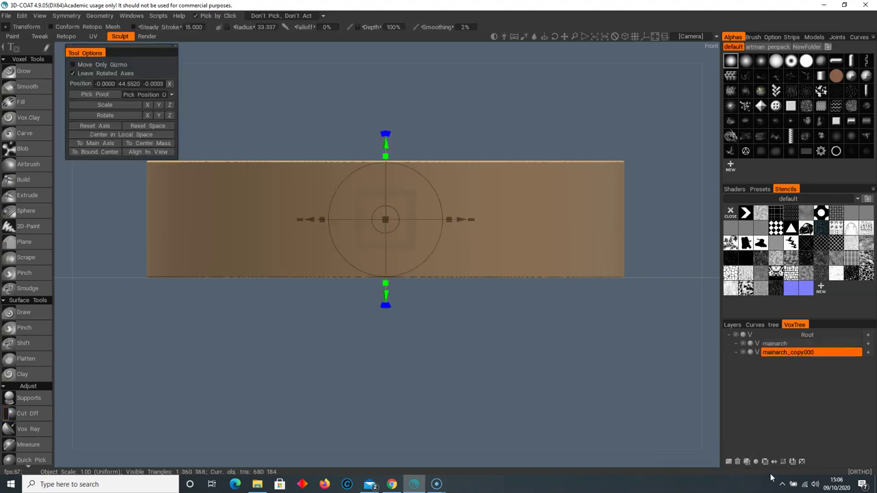
left_click_drag(387, 148, 386, 17)
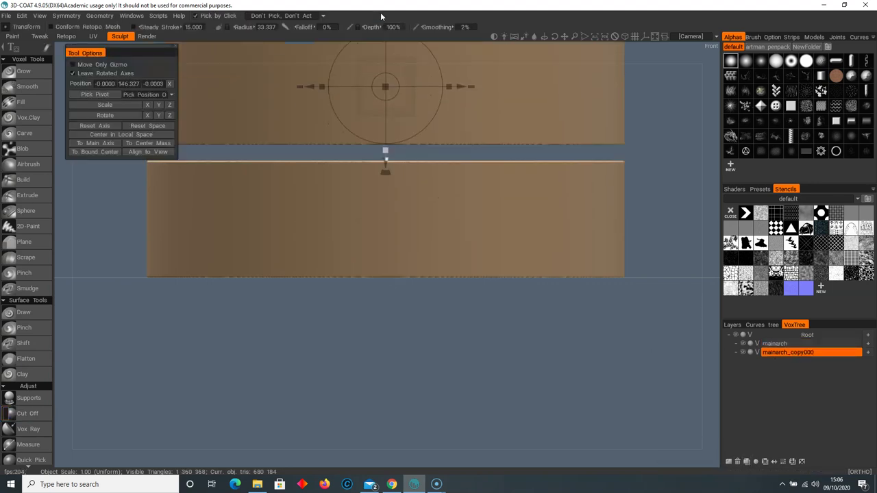
left_click_drag(424, 174, 417, 185, "alt")
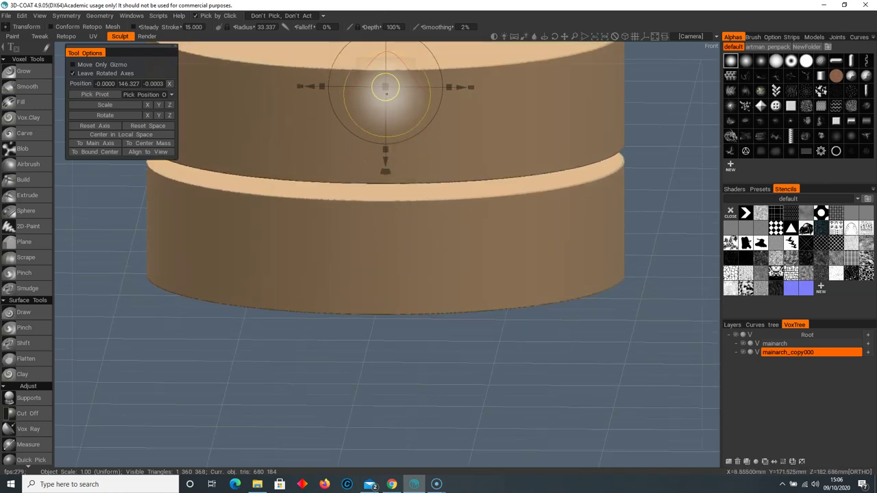
middle_click_drag(386, 91, 404, 218)
- Lower the copy to about 95 on Y and scale it down uniformly to roughly 70% of the original disc's diameter
mouse_move(403, 215)
left_mouse_down()
mouse_move(404, 140)
mouse_move(405, 207)
left_mouse_up()
left_click_drag(403, 237, 411, 339, "alt")
scroll(411, 338, "down", 2)
left_click_drag(400, 240, 408, 239)
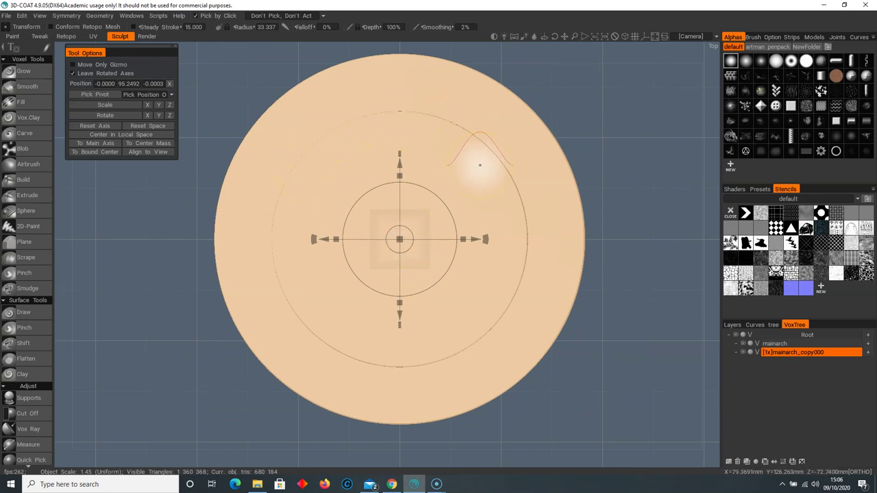
- Stretch the smaller copy vertically and lower it to about 47 on Y so it extends past both faces of the disc
left_click_drag(382, 464, 391, 299, "alt")
right_click_drag(446, 302, 413, 304, "alt")
middle_click_drag(413, 304, 403, 294, "alt")
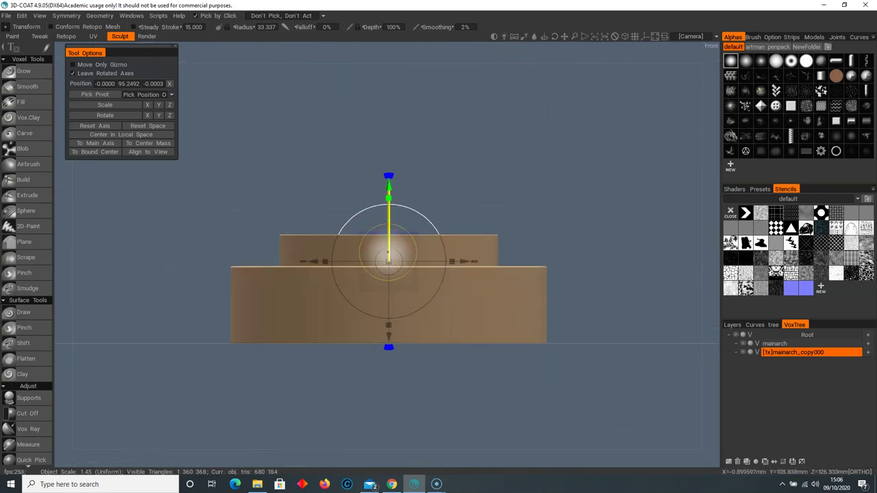
left_click_drag(388, 196, 402, 147)
left_click_drag(390, 192, 390, 232)
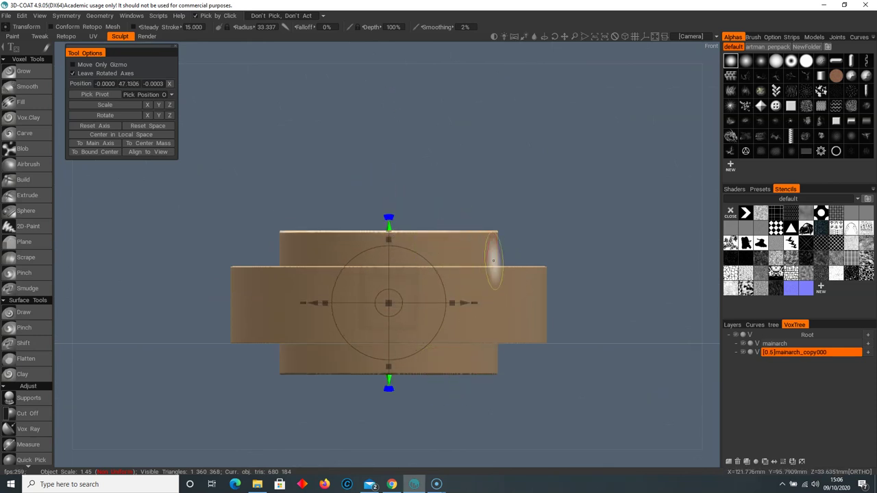
- Subtract the smaller cylinder copy from the mainarch disc to leave an open ring
scroll(485, 403, "up", 2)
middle_click_drag(494, 394, 488, 370)
mouse_move(843, 354)
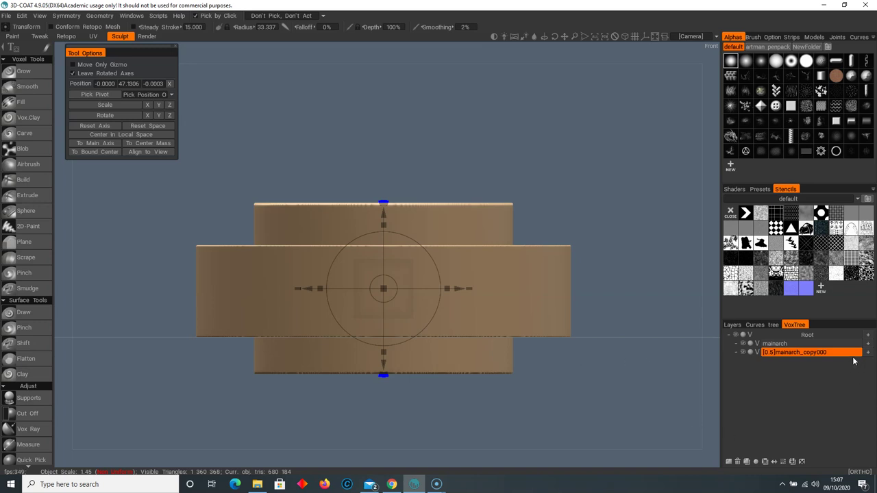
left_click_drag(855, 351, 856, 346)
left_click_drag(561, 317, 525, 408, "alt")
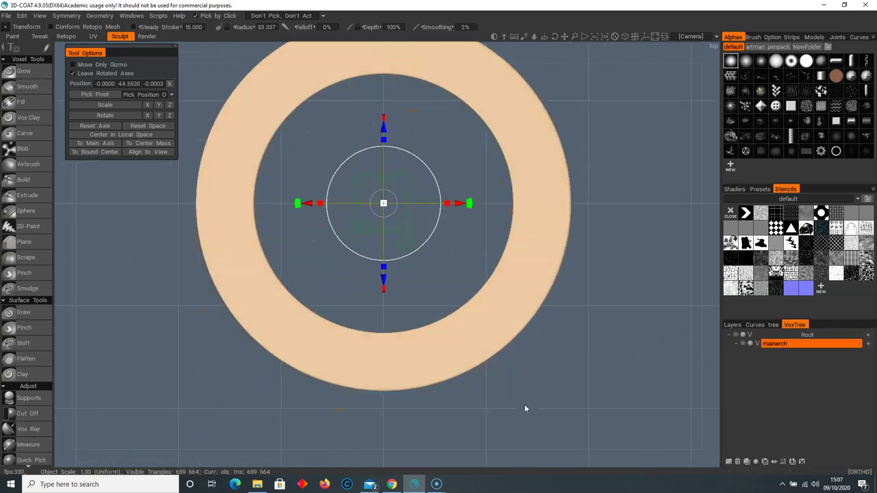
scroll(494, 286, "down", 5)
middle_click_drag(466, 254, 455, 293)
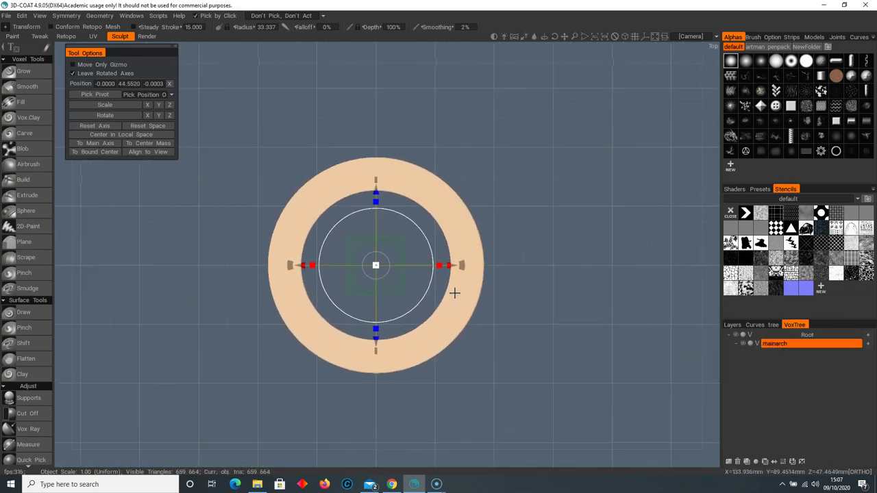
scroll(455, 293, "up", 3)
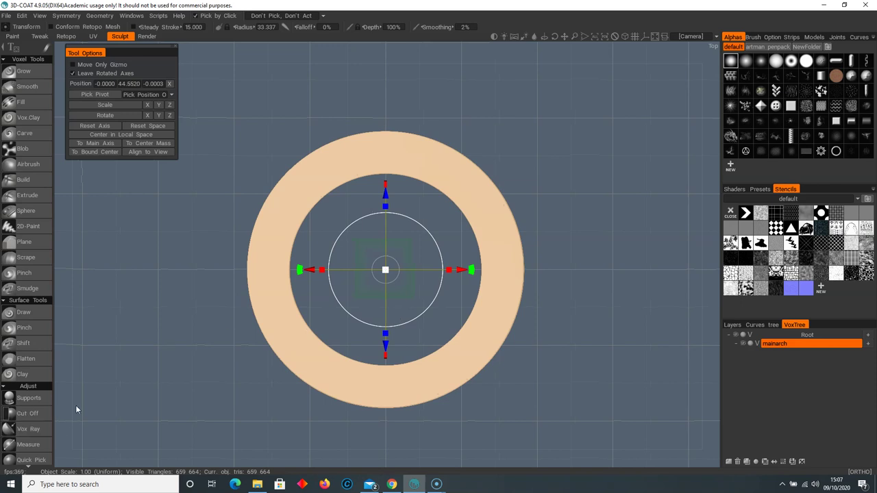
left_click_drag(158, 415, 207, 329, "alt")
left_click(46, 413)
key("space")
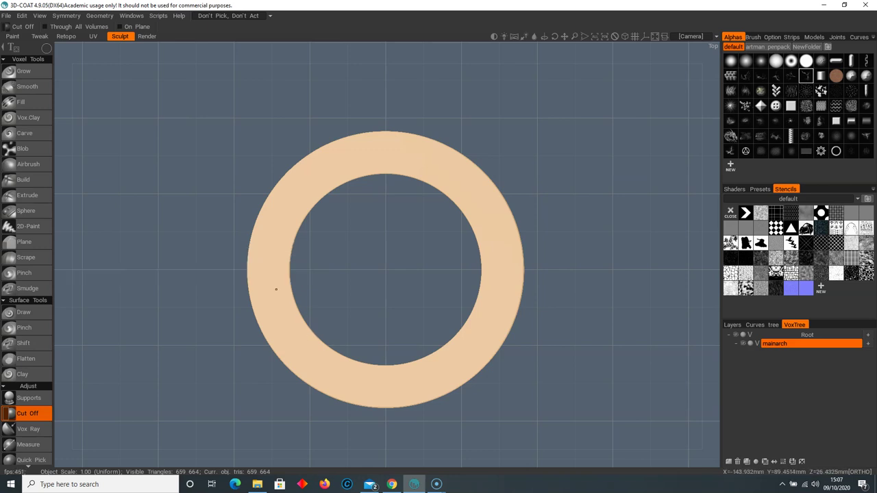
key("space")
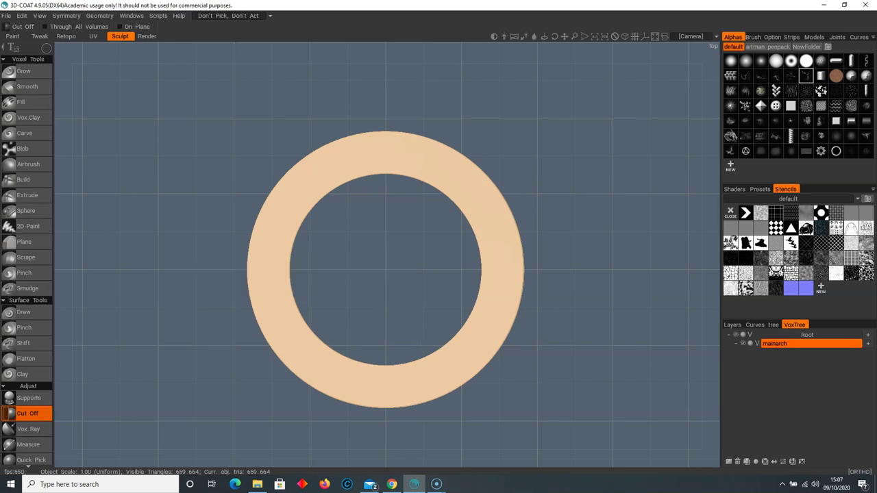
- Use the Pose tool with a circular selection centred on the ring to select all but its thin outer rim
scroll(30, 365, "down", 3)
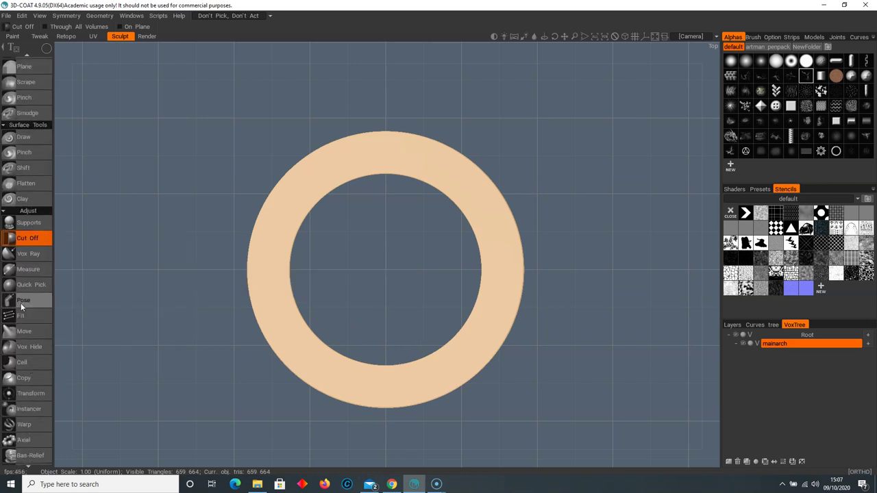
left_click(30, 300)
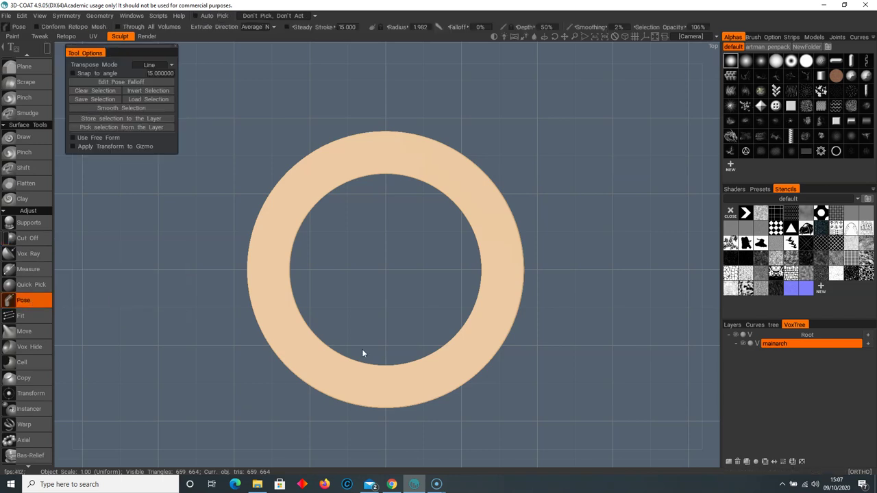
key("space")
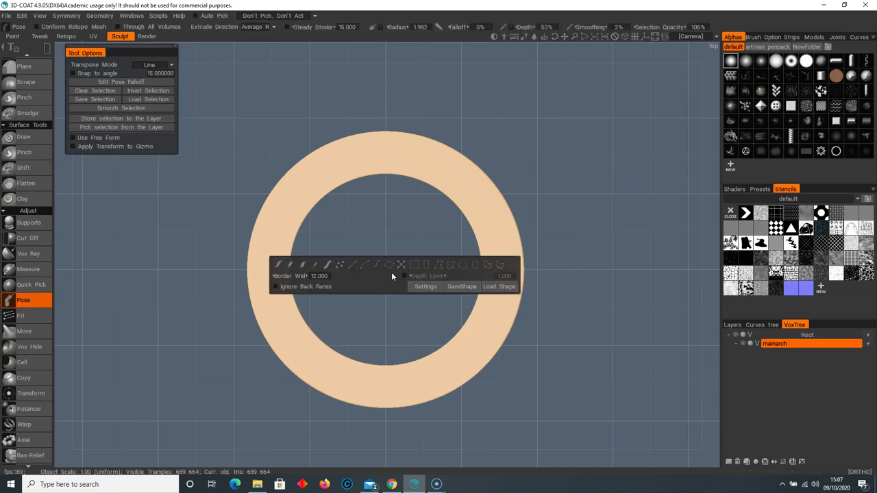
left_click(462, 266)
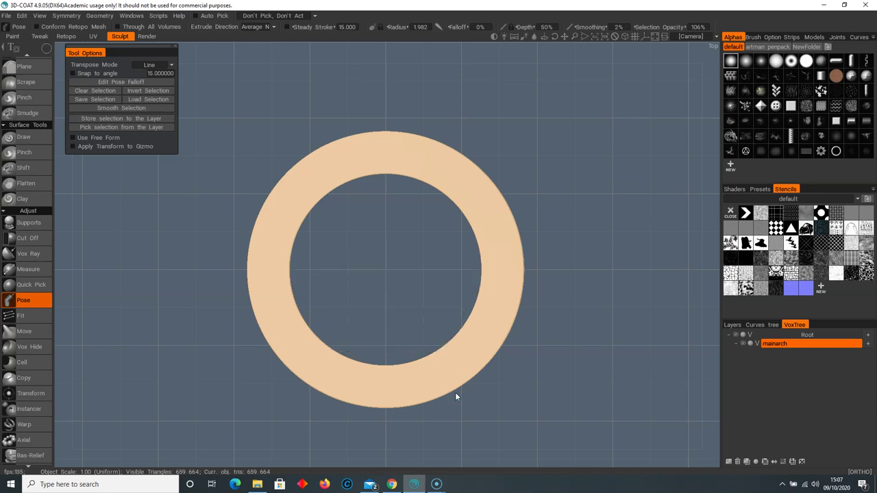
left_click_drag(459, 285, 515, 286)
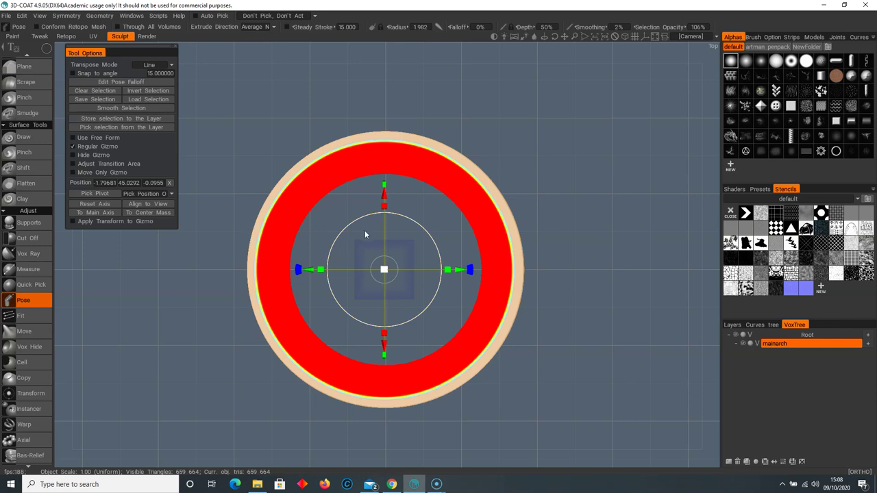
- Deselect a concentric circle about 313 mm across so only a narrow band near the outer rim remains selected
left_click_drag(344, 209, 501, 316)
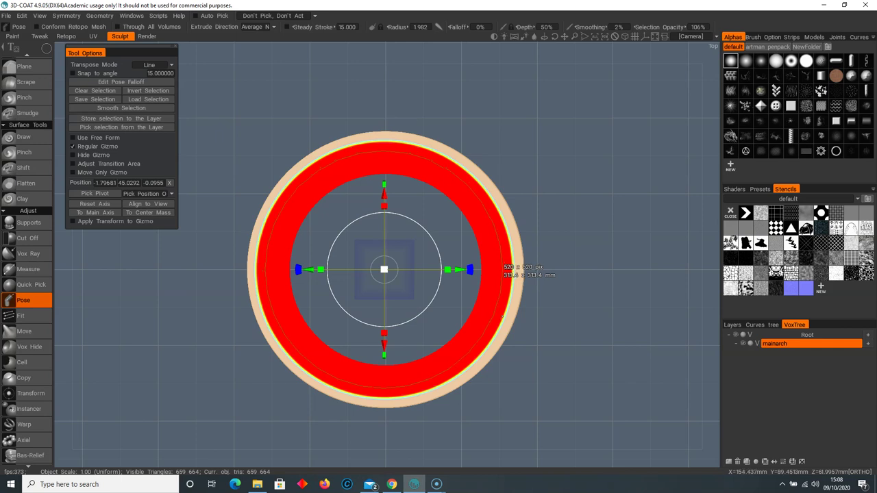
left_click_drag(502, 317, 502, 315)
left_click_drag(503, 315, 503, 316)
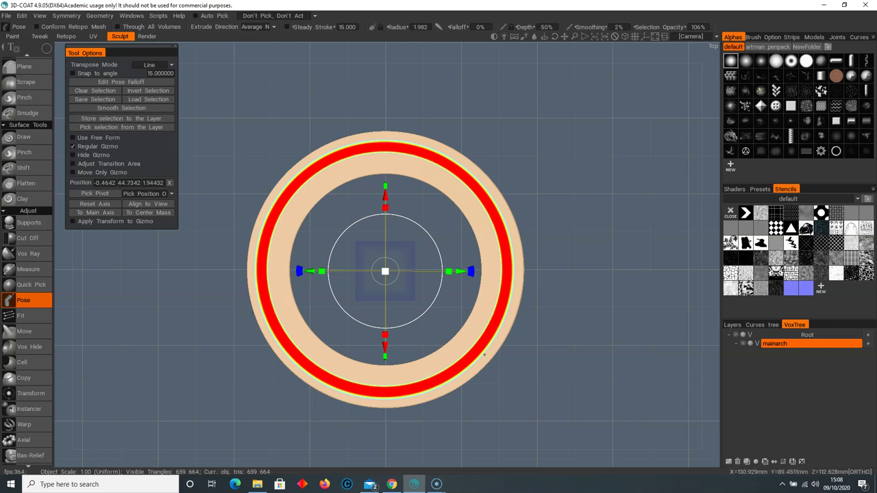
- From the front view, deselect the lower part of the ring with a rectangle so only the band's upper area stays selected
left_click_drag(551, 365, 562, 213, "alt")
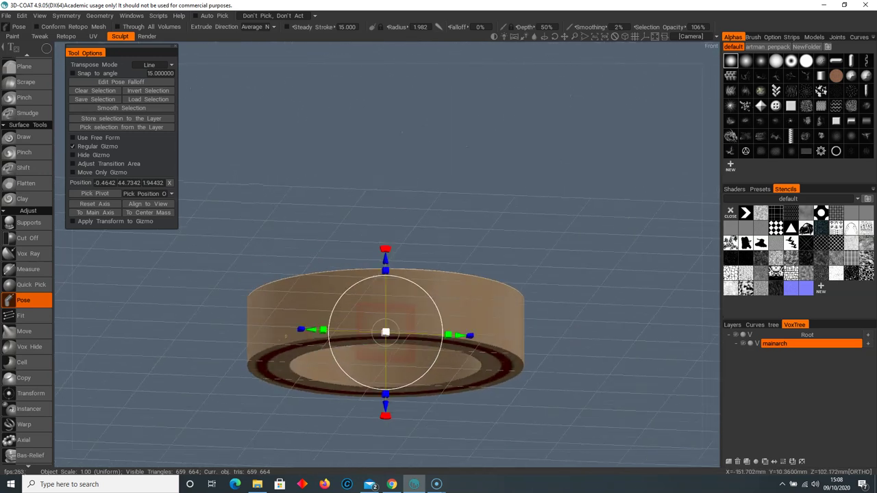
left_click_drag(560, 275, 559, 311)
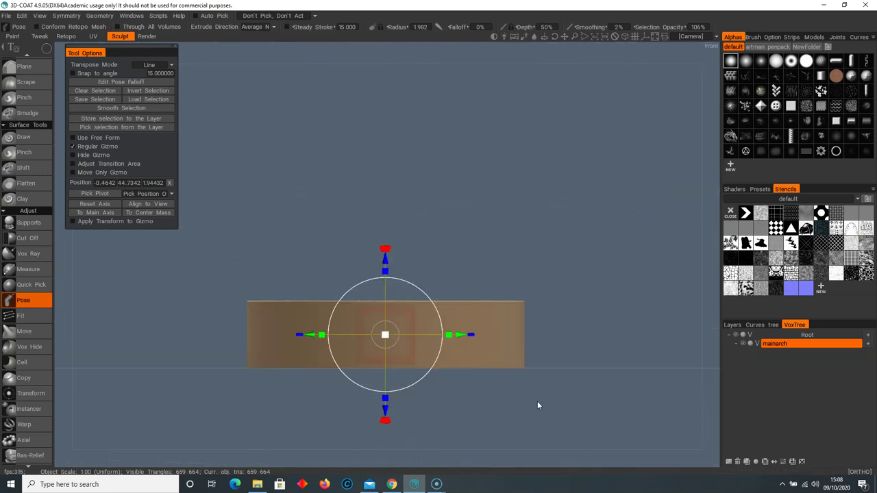
key("e")
left_click(566, 387)
left_click(862, 366)
left_click_drag(608, 428, 178, 319)
- Lower the selected outer band to sink a groove into the ring's upper face, and clear the selection
left_click_drag(319, 300, 341, 275, "alt")
left_click_drag(385, 233, 386, 244)
left_click_drag(511, 288, 518, 336, "alt")
scroll(518, 336, "up", 5)
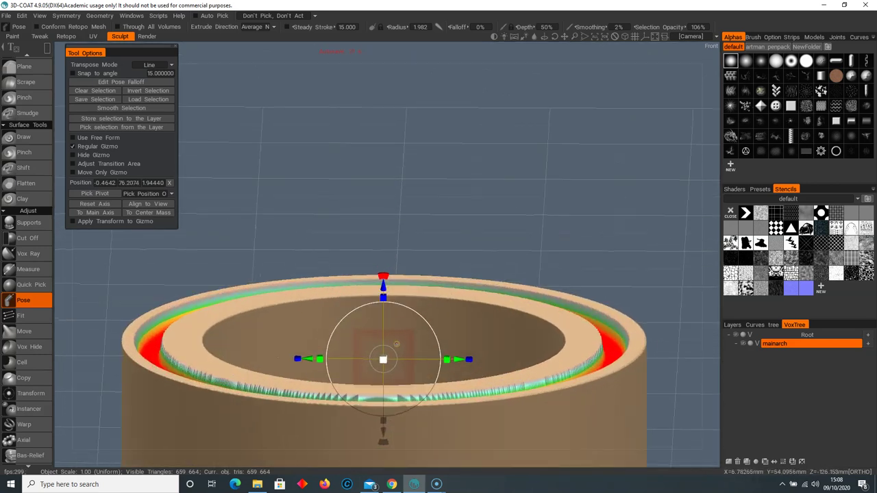
left_click_drag(384, 287, 363, 369)
key("ctrl+d")
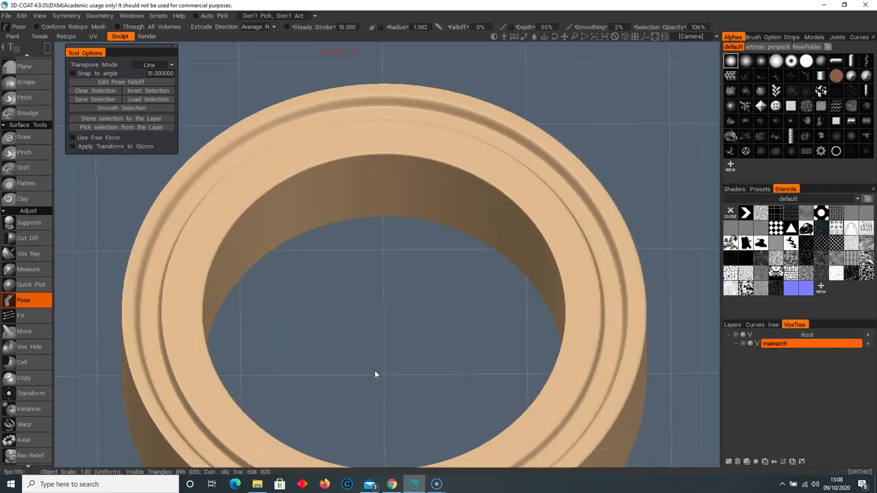
- Select the ring's inner wall and a narrow edge band around the opening with a concentric circular Pose selection
right_click_drag(374, 371, 378, 331, "alt")
left_click_drag(378, 331, 406, 285, "alt")
key("e")
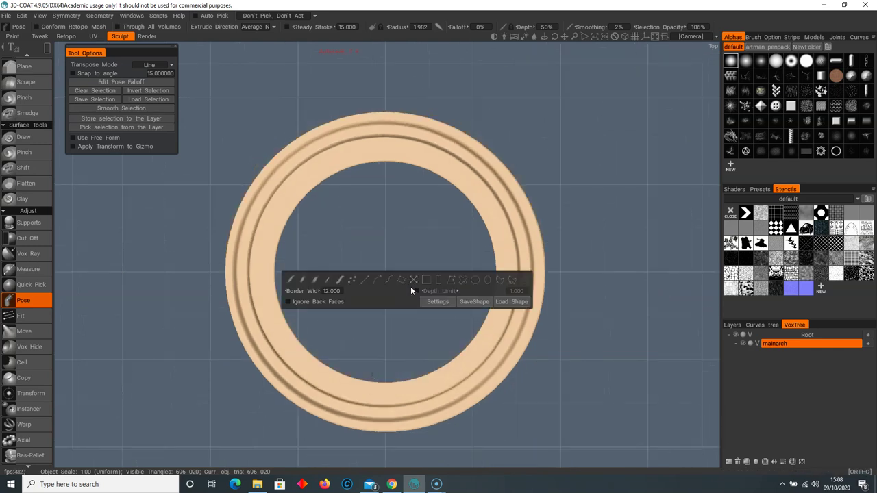
left_click(473, 281)
mouse_move(386, 270)
left_mouse_down()
mouse_move(505, 282)
mouse_move(507, 302)
left_mouse_up()
left_click_drag(409, 307, 364, 282, "alt")
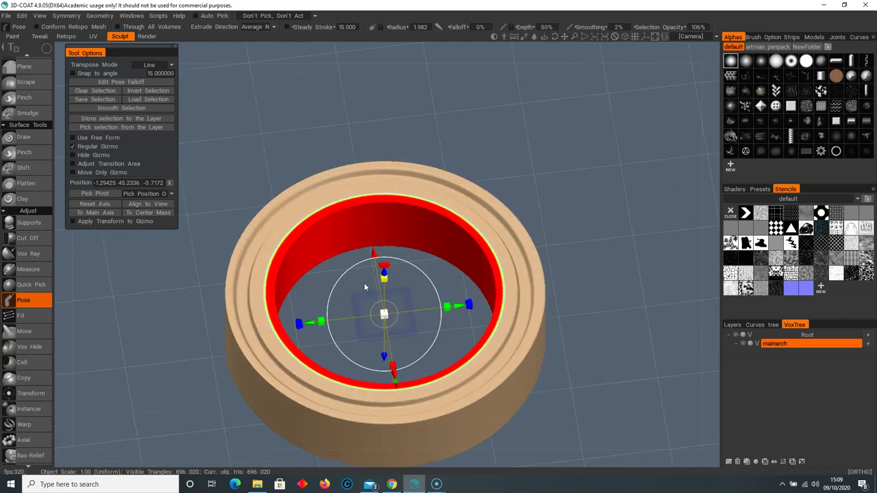
- Deselect the lower part of the ring's inner wall with a rectangle in the front view
left_click_drag(421, 288, 474, 410, "alt")
key("e")
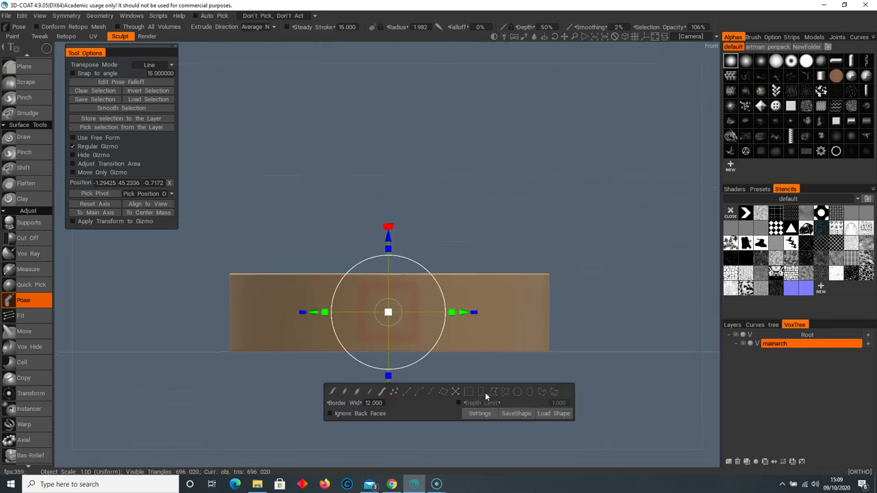
left_click(481, 390)
left_click_drag(604, 401, 198, 310)
- Lower the selected inner edge band to form a step around the ring's opening, and clear the selection
left_click_drag(389, 211, 389, 218)
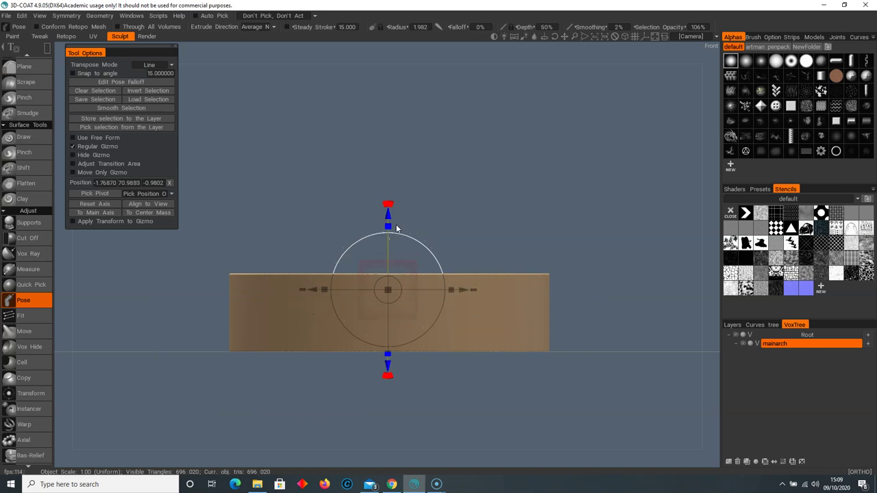
left_click_drag(445, 229, 483, 305)
scroll(490, 310, "up", 4)
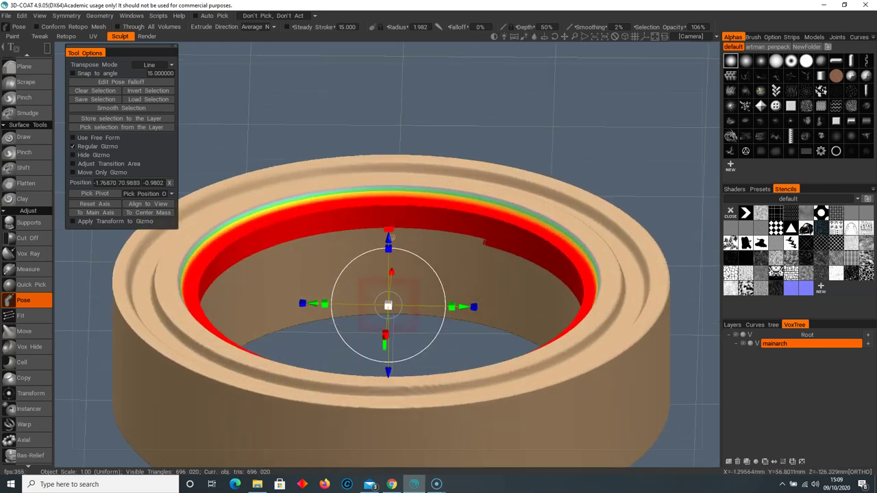
left_click_drag(390, 237, 355, 292)
key("ctrl+d")
scroll(355, 292, "down", 4)
middle_click_drag(355, 295, 460, 181)
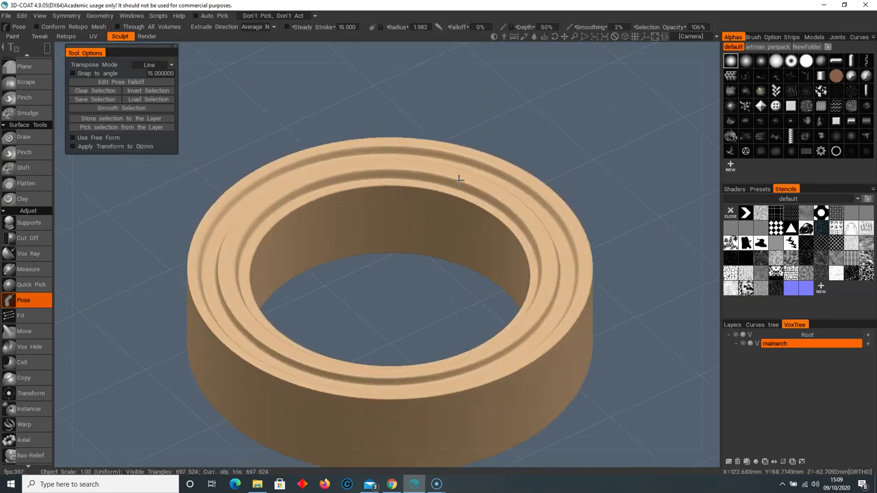
- Inspect the stepped ring's wireframe up close and convert the mainarch volume to global space
right_click_drag(396, 242, 647, 263, "alt")
middle_click_drag(443, 154, 383, 323, "alt")
right_click_drag(384, 323, 477, 222, "alt")
scroll(429, 300, "down", 5)
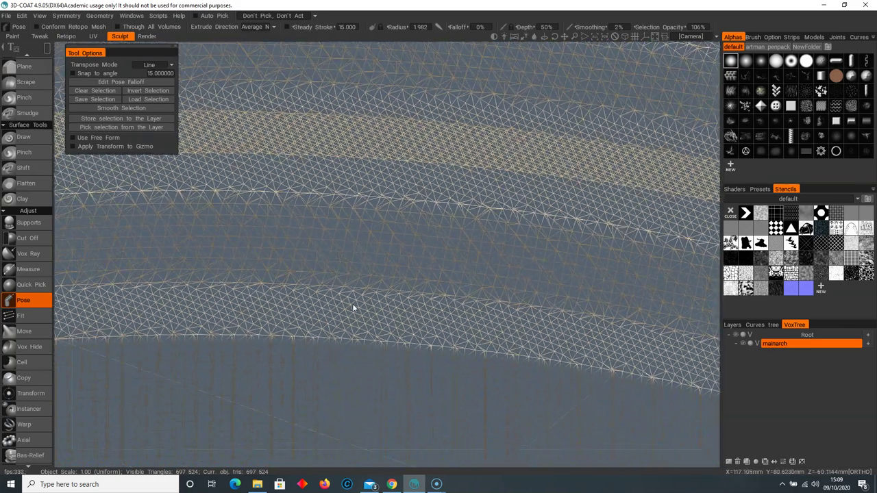
right_click(825, 343)
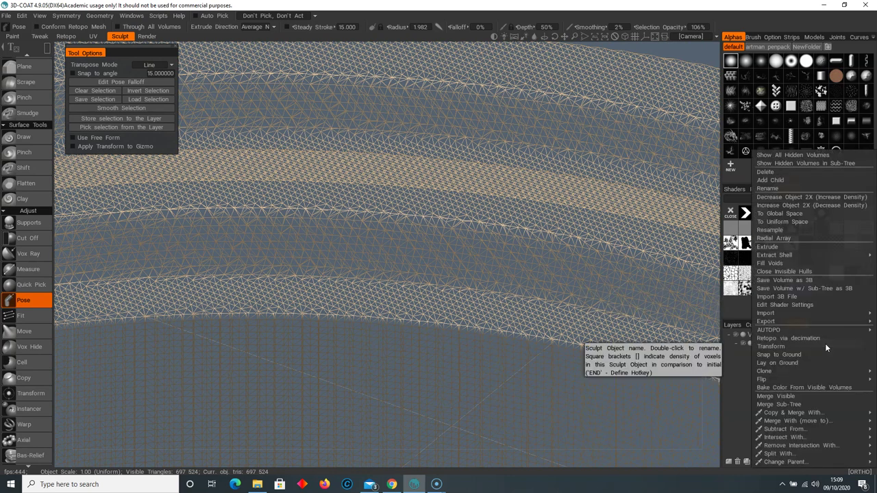
left_click(787, 215)
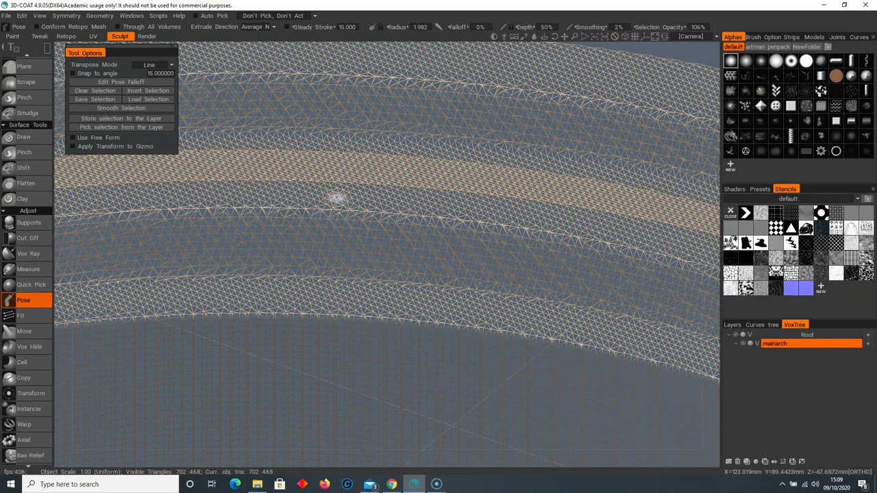
key("w")
mouse_move(516, 224)
right_mouse_down("alt")
mouse_move(387, 275)
mouse_move(268, 384)
right_mouse_up("alt")
key("KP_7")
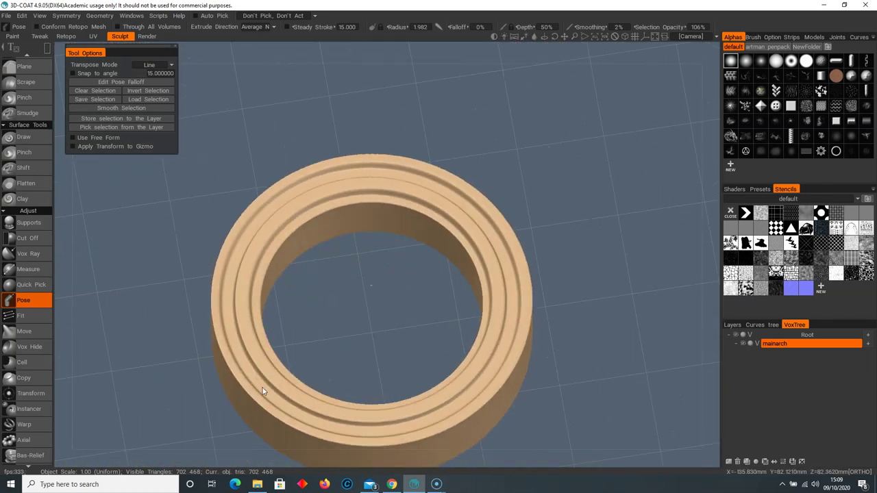
- Resample the mainarch volume with a density modulation factor of 1.244 and Good quality
scroll(34, 370, "down", 10)
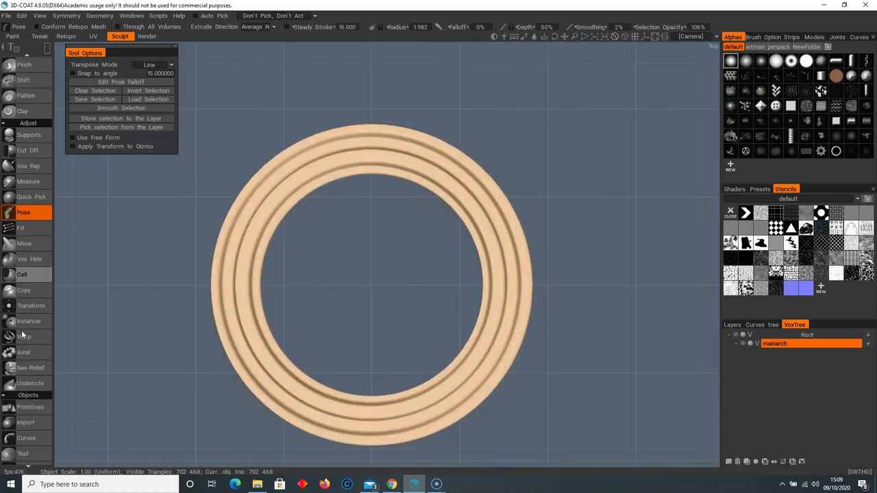
left_click(30, 424)
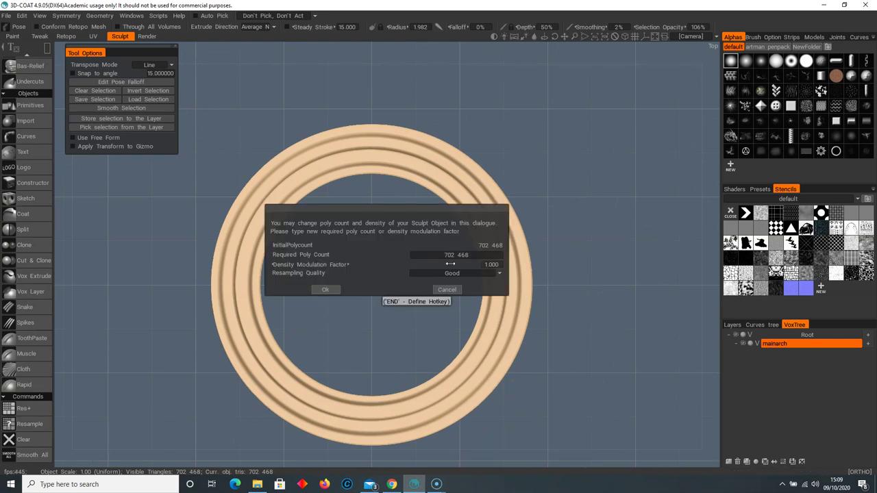
left_click_drag(451, 263, 454, 264)
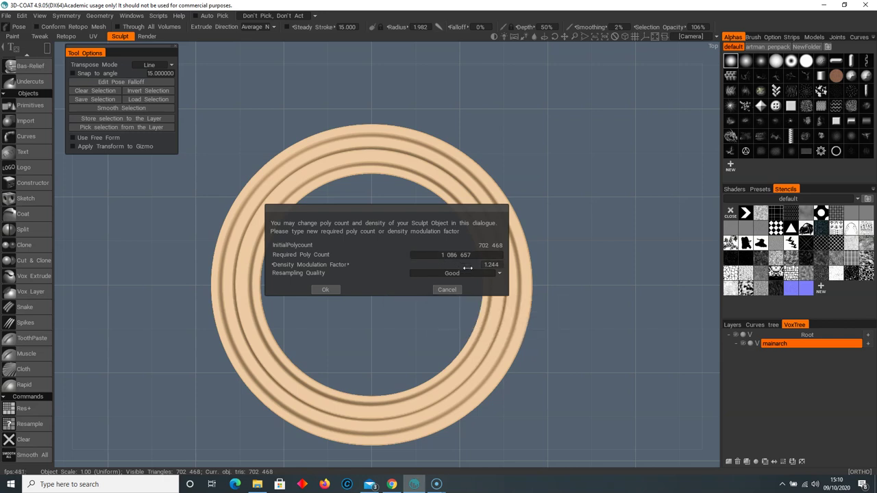
left_click(325, 290)
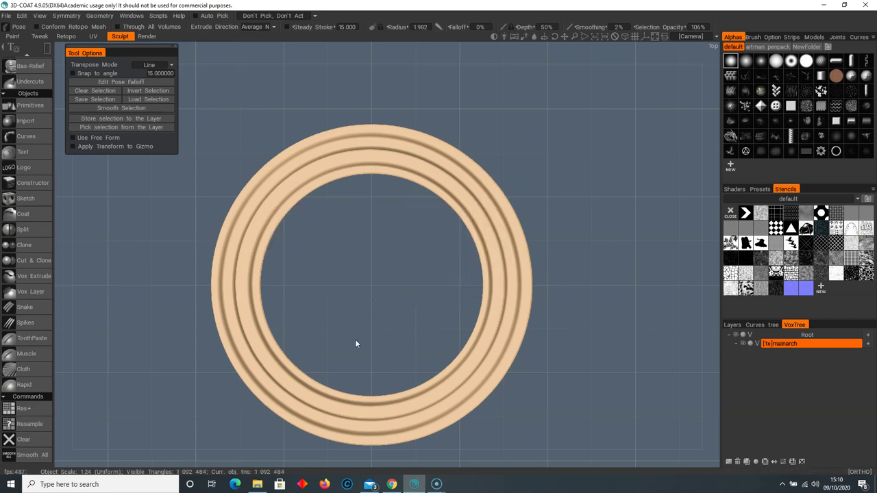
- Choose the voxel Extrude brush with the solid white round alpha for detailing the ring
scroll(383, 301, "down", 1)
scroll(27, 255, "up", 10)
scroll(27, 254, "up", 5)
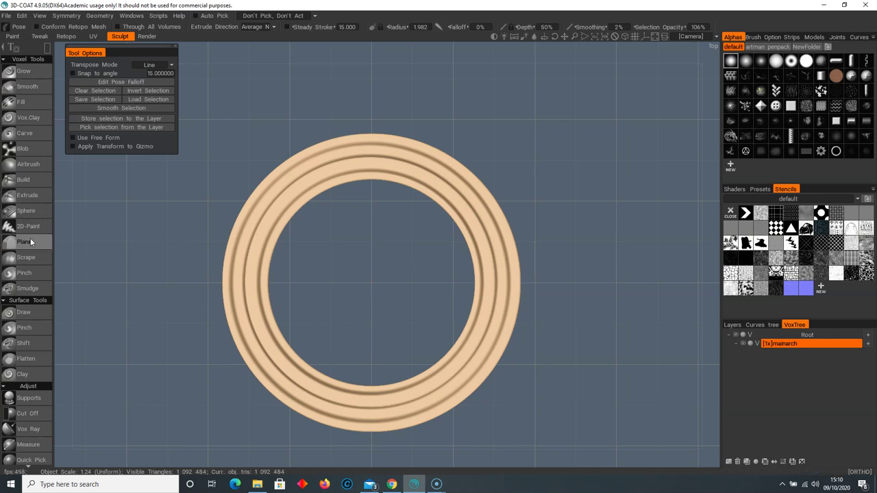
left_click(26, 197)
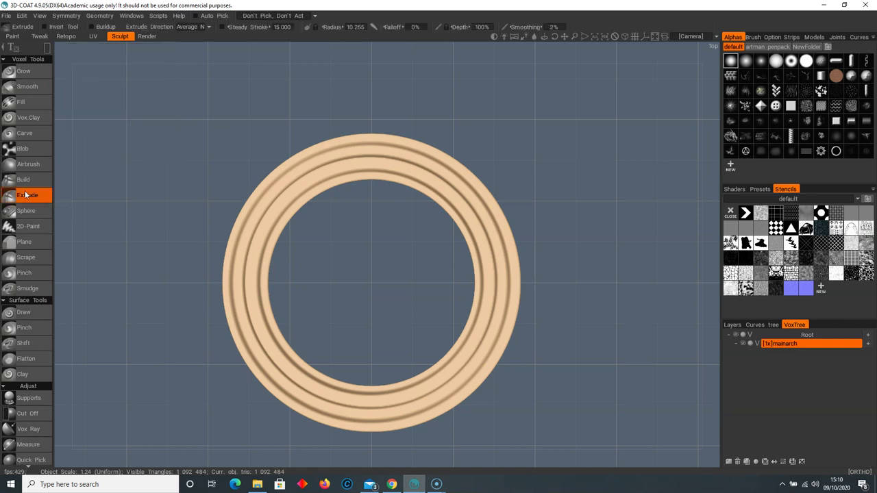
left_click(808, 65)
- Open the symmetry settings, enable X-axis mirroring and pick the symmetry start point from the ring's bounding box
left_click(66, 16)
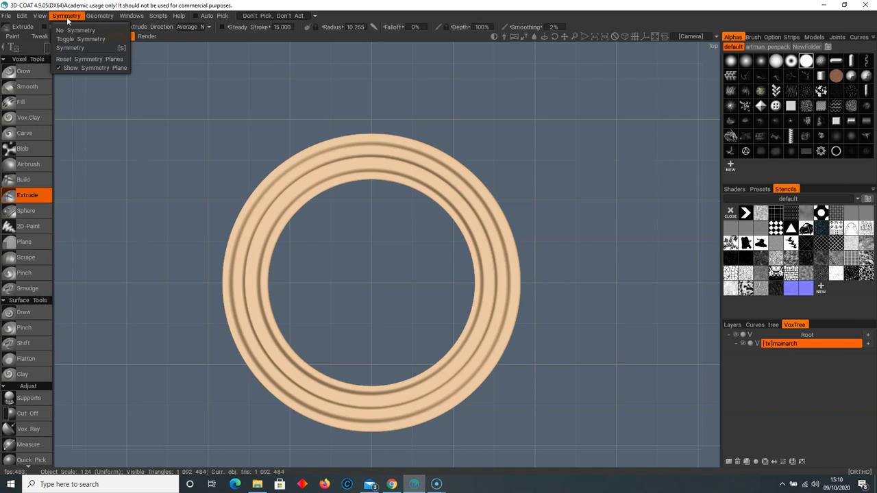
left_click(72, 48)
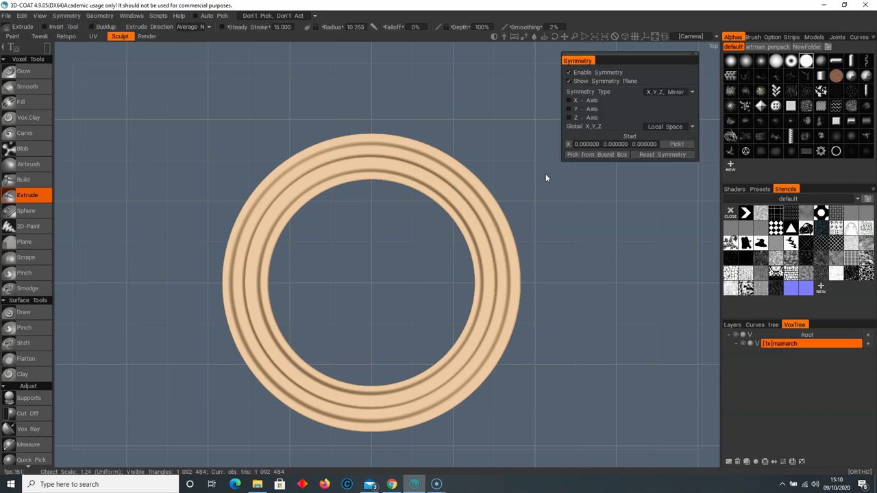
scroll(501, 260, "up", 2)
middle_click_drag(534, 254, 532, 227)
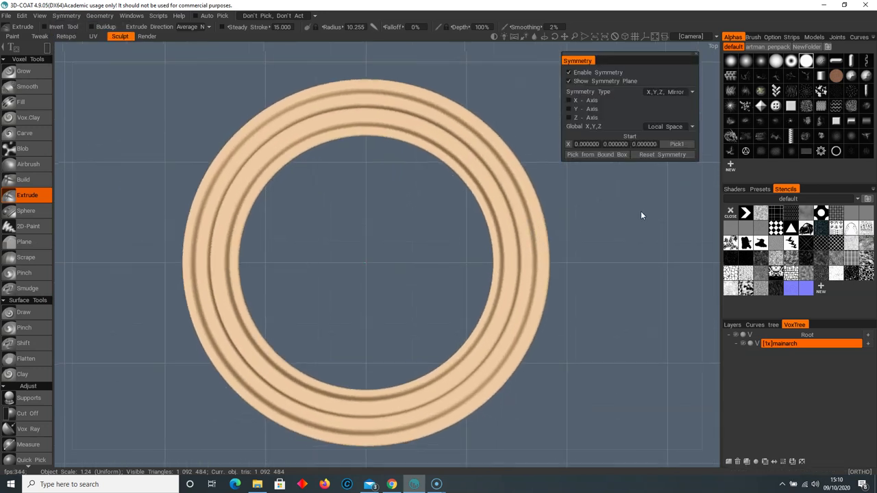
left_click_drag(622, 58, 635, 72)
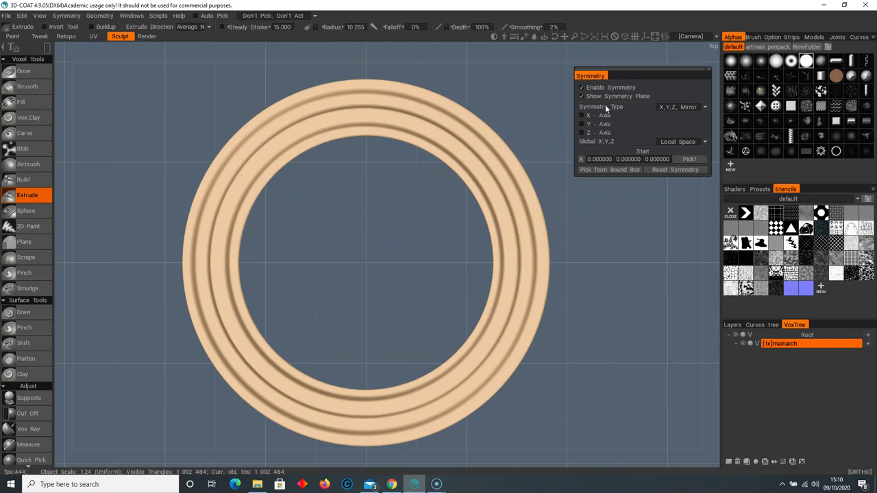
left_click(581, 116)
left_click(613, 169)
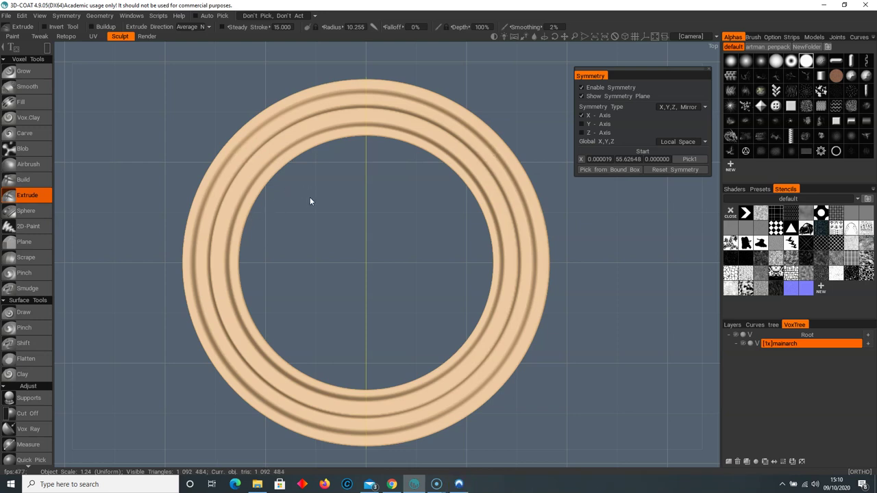
- Test a wavy extruded stroke of radius 4.835 along the ring's outer recessed band with X mirroring, and undo it
key("e")
left_click(194, 188)
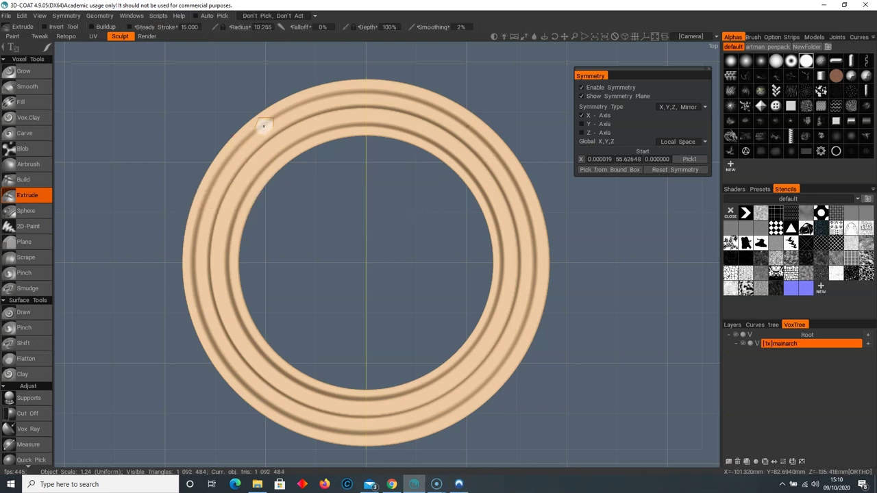
right_click_drag(276, 125, 279, 122)
mouse_move(279, 122)
left_mouse_down()
mouse_move(219, 195)
mouse_move(205, 228)
mouse_move(200, 293)
left_mouse_up()
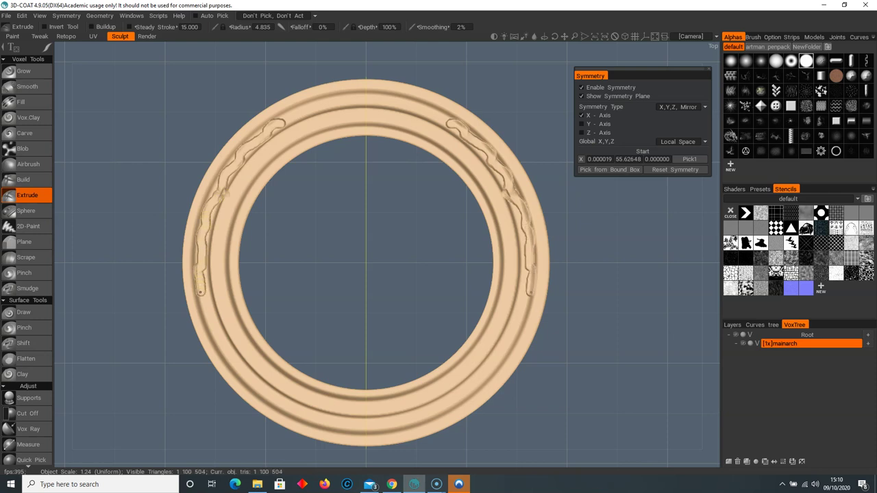
key("ctrl+z")
- Test an extruded stroke along the outer recessed band with Z-axis mirroring added to X, and undo the stroke
left_click(582, 132)
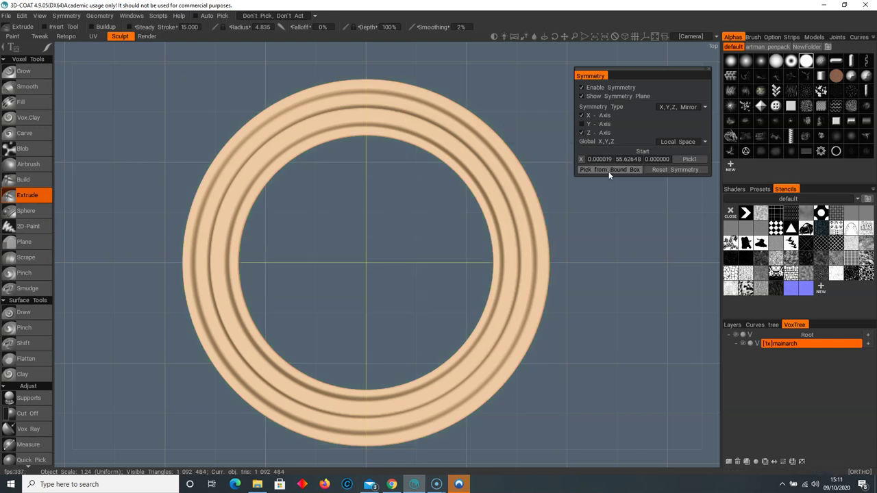
left_click(387, 100)
mouse_move(386, 100)
left_mouse_down()
mouse_move(471, 139)
mouse_move(510, 191)
left_mouse_up()
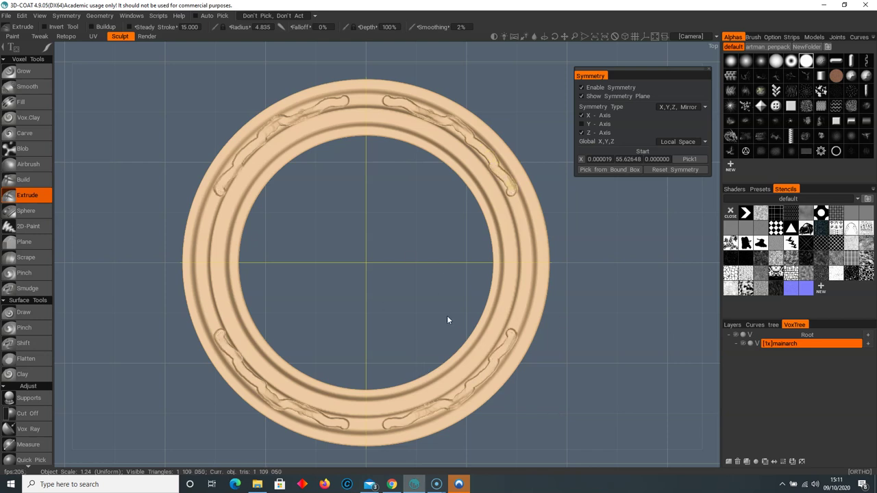
key("ctrl+z")
- Turn off the X and Z mirror axes and switch to Radial Symmetry, picking its start point from the bounding box
left_click(583, 133)
left_click(582, 115)
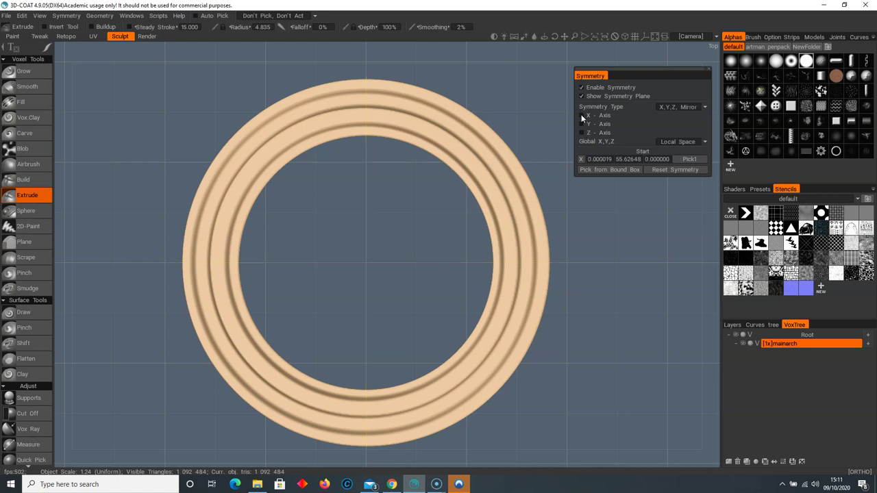
left_click(683, 107)
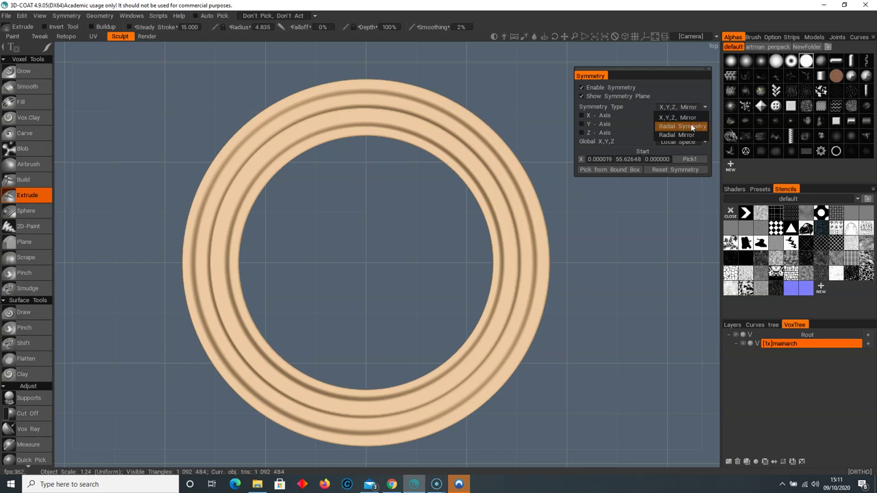
left_click(672, 127)
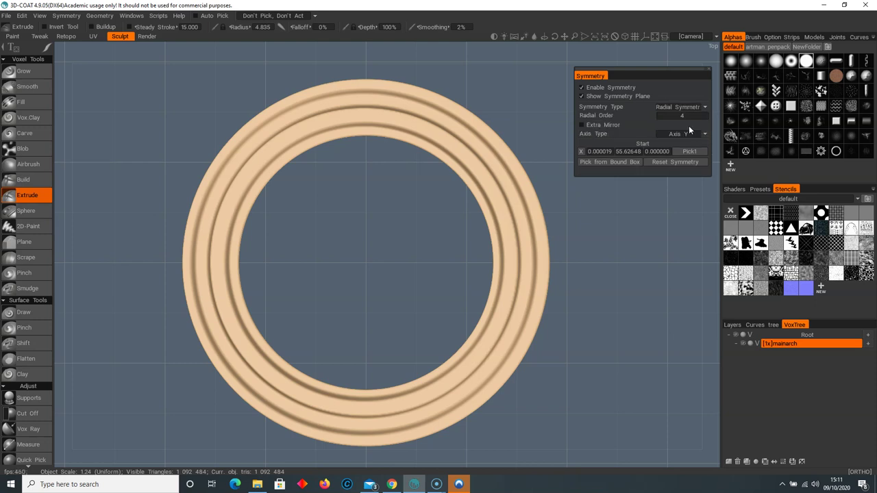
left_click(607, 161)
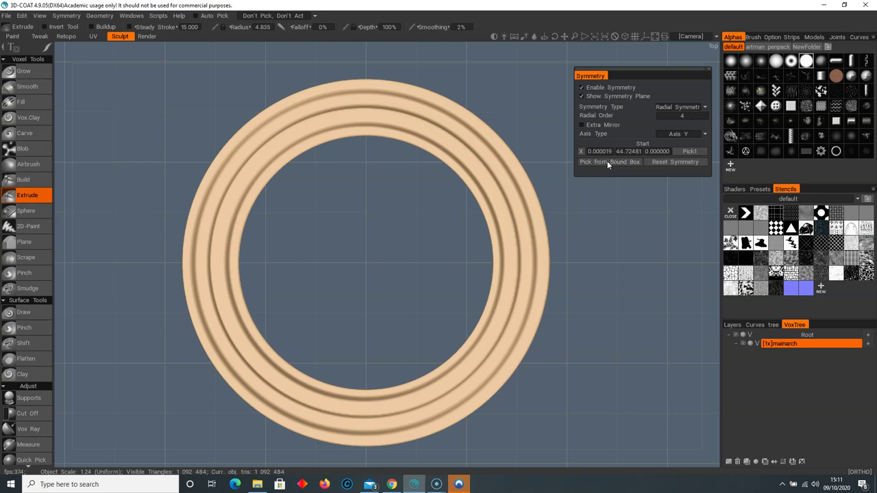
- Try a short radial stroke about Axis Z, undo it and set the axis type back to Axis Y
left_click(696, 137)
left_click(683, 162)
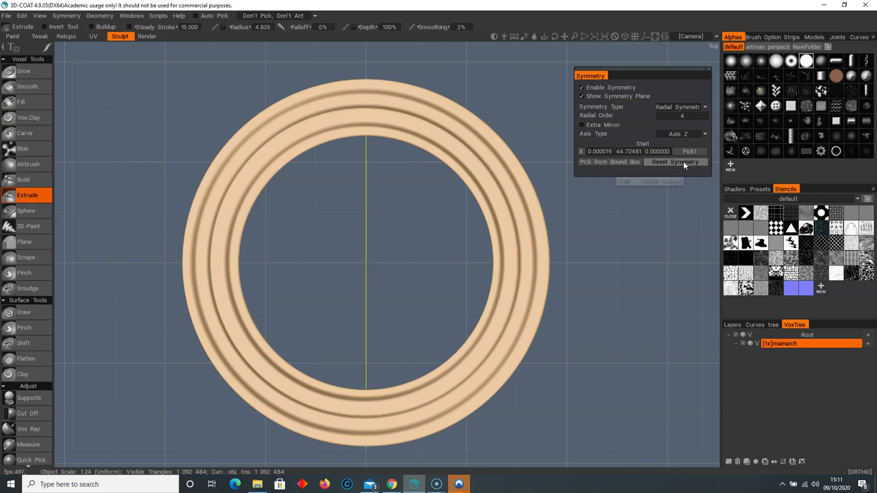
left_click_drag(390, 94, 406, 103)
key("ctrl+z")
left_click(682, 134)
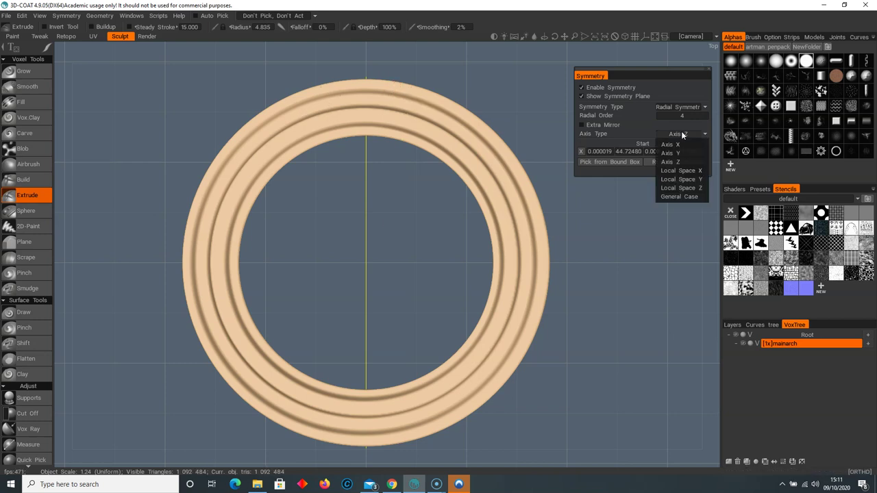
left_click(670, 153)
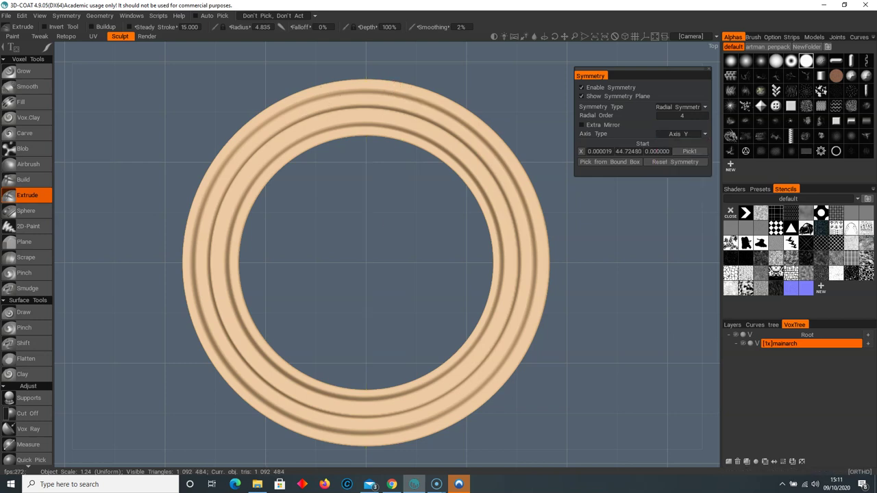
- Check the Y axis through the ring's opening, test a four-fold radial stroke of radius 2.669 on the outer band, and undo it
left_click_drag(563, 227, 505, 146)
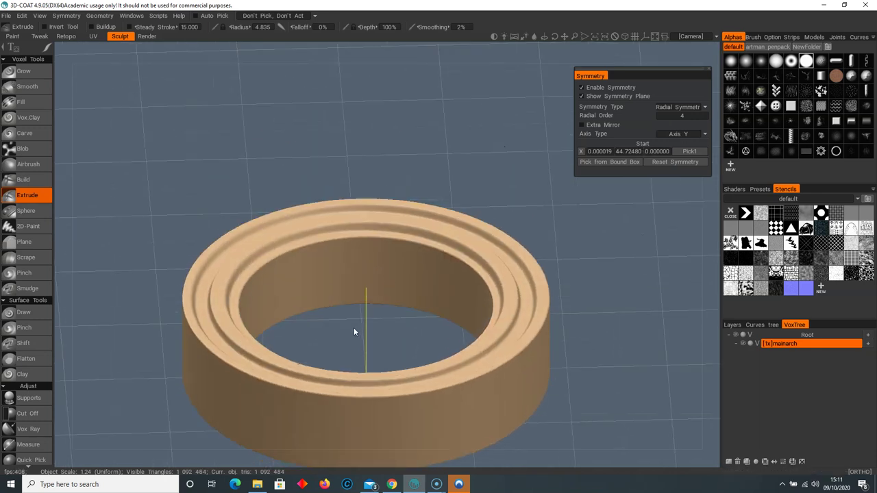
key("KP_7")
middle_click_drag(400, 242, 409, 267)
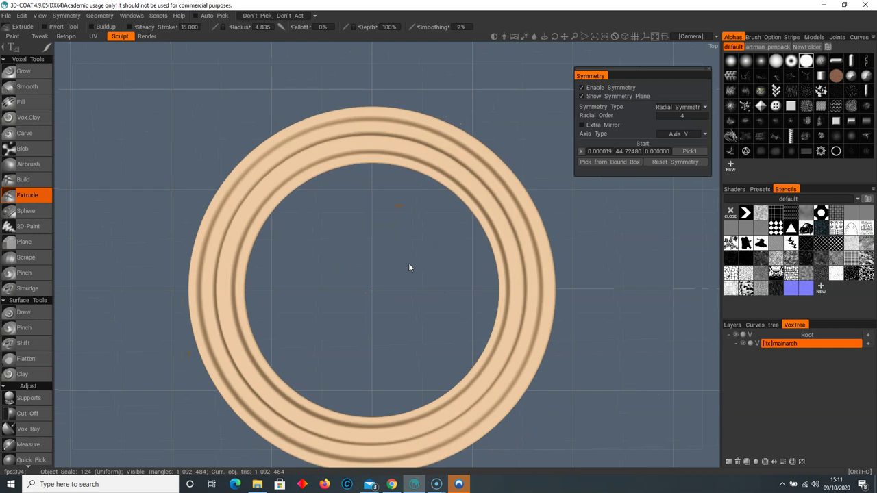
left_click_drag(421, 272, 446, 146)
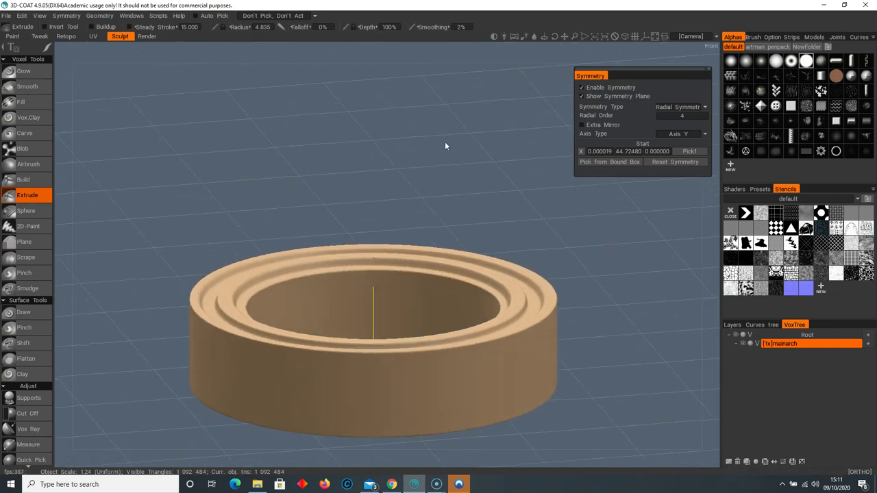
mouse_move(419, 205)
left_mouse_down()
mouse_move(437, 264)
mouse_move(457, 243)
mouse_move(439, 277)
mouse_move(417, 218)
left_mouse_up()
middle_click_drag(417, 218, 419, 226)
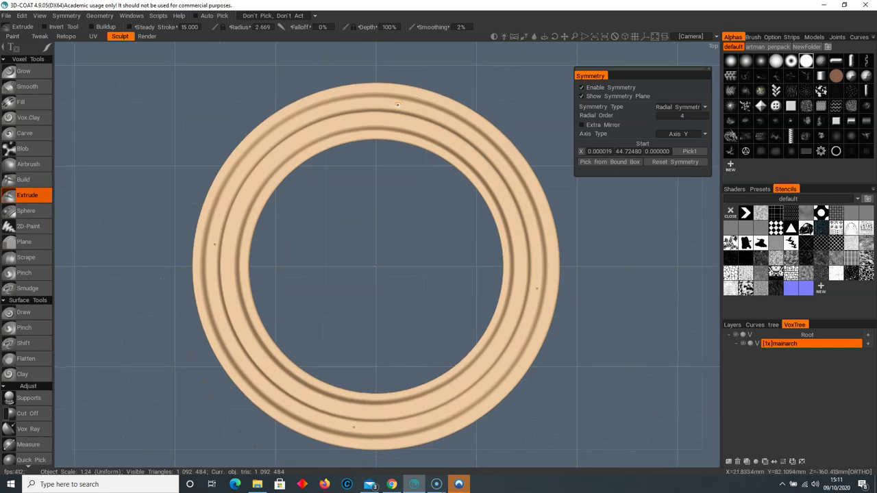
mouse_move(389, 108)
left_mouse_down()
mouse_move(407, 105)
mouse_move(467, 130)
left_mouse_up()
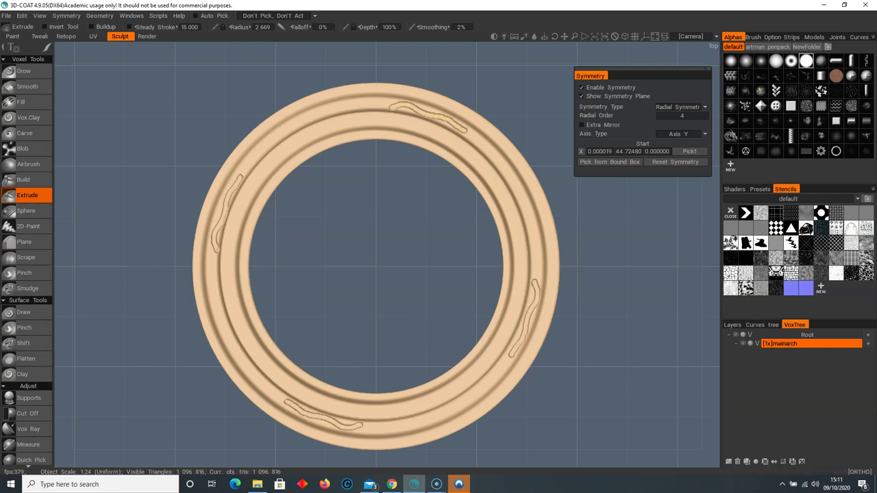
key("ctrl+z")
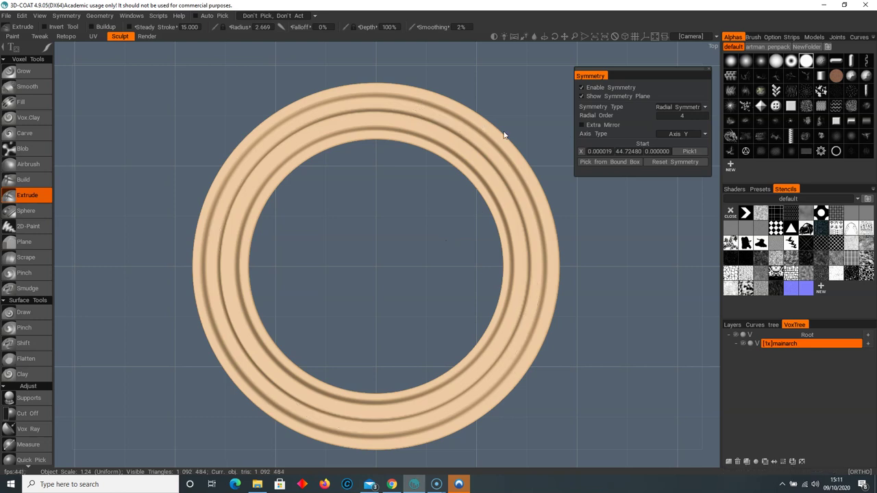
- Set the radial order to 16, test an extruded stroke on the outer recessed band, and undo the stroke
left_click(681, 115)
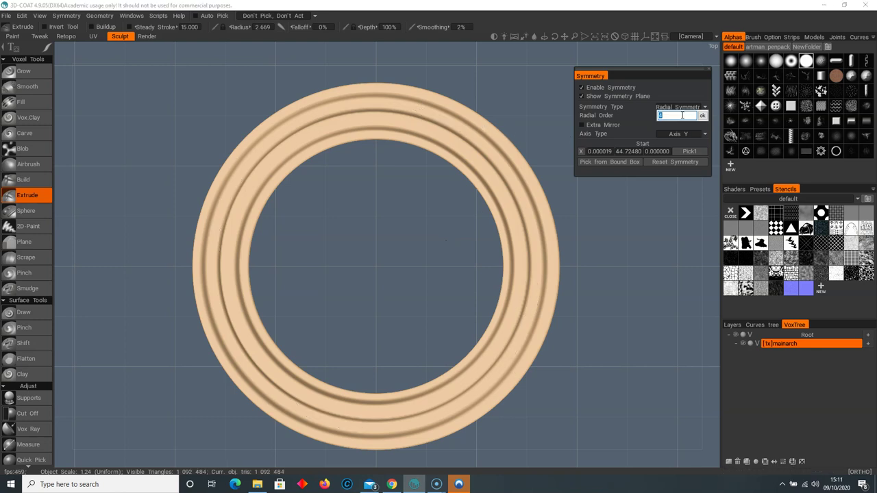
type("16")
key("Return")
left_click(439, 113)
left_click_drag(442, 112, 490, 146)
key("ctrl+z")
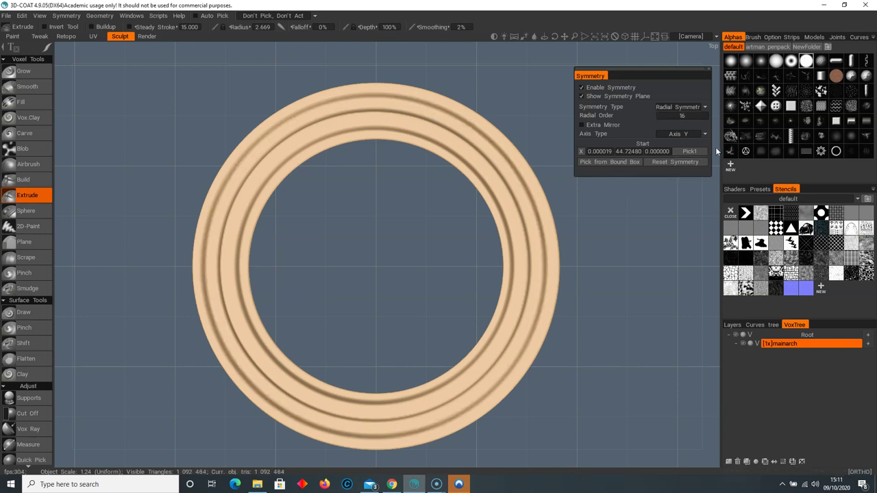
- Set the radial order to 20, test a vine-like stroke around the outer recessed band, and undo the stroke
left_click(693, 117)
type("20")
key("Return")
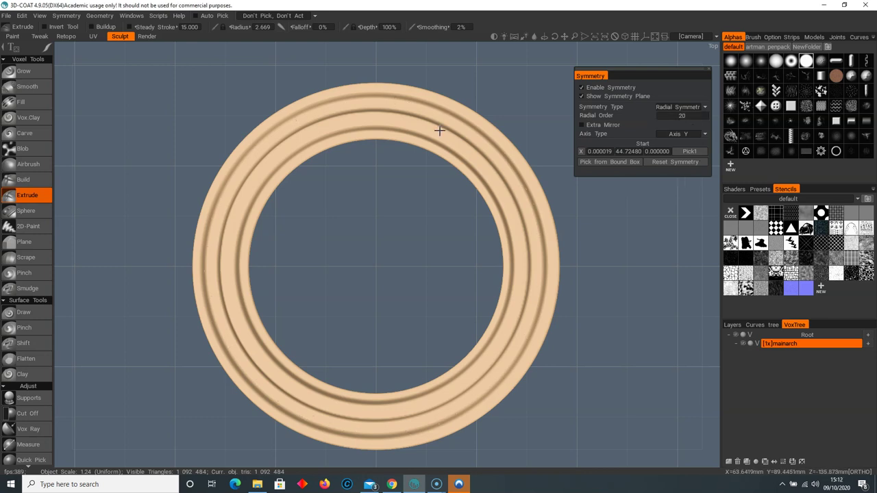
scroll(438, 131, "up", 3)
left_click_drag(322, 111, 444, 133)
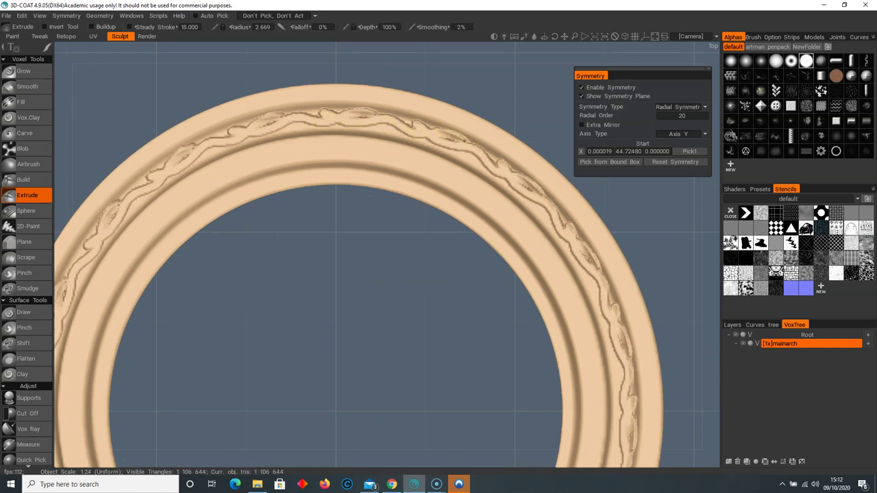
scroll(345, 218, "down", 3)
scroll(345, 216, "down", 3)
mouse_move(322, 263)
left_mouse_down()
mouse_move(347, 245)
mouse_move(337, 195)
mouse_move(312, 261)
left_mouse_up()
key("ctrl+z")
- Set the radial order to 18 and the Extrude brush smoothing to 100%
left_click_drag(368, 256, 392, 253, "shift")
scroll(392, 254, "up", 2)
middle_click_drag(392, 254, 389, 214)
left_click(682, 116)
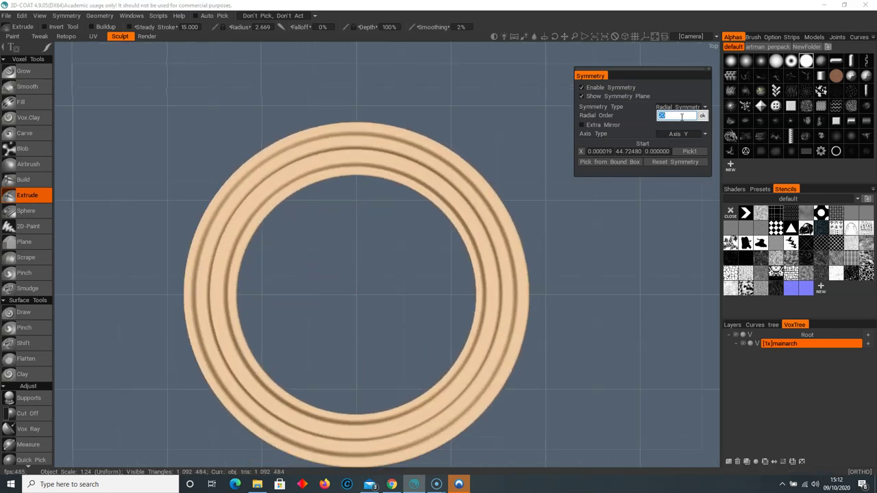
type("18")
key("Return")
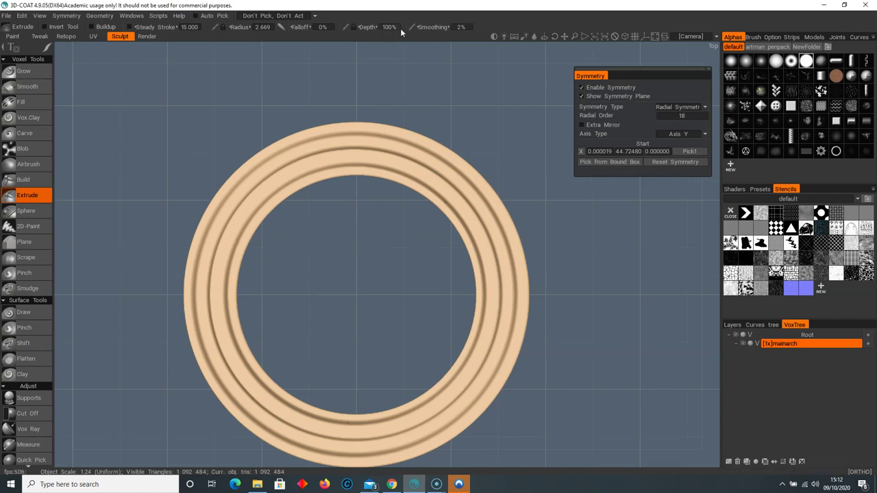
left_click_drag(485, 25, 507, 25)
- Try two short smoothed strokes on the outer recessed band with 18-fold symmetry, undoing each one
left_click_drag(333, 145, 368, 143)
key("ctrl+z")
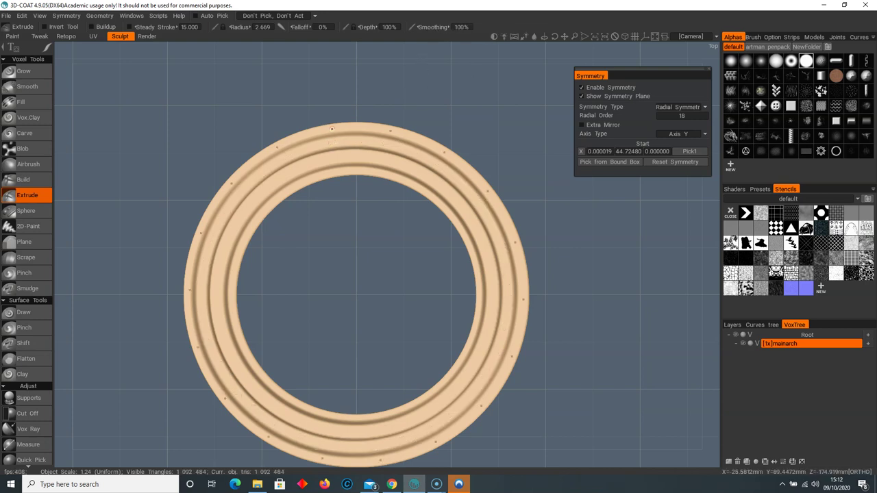
left_click_drag(322, 147, 359, 142)
key("ctrl+z")
- Extrude a curling vine ornament with a 1.775 brush radius around the ring's outer recessed band using 18-fold radial symmetry
right_click_drag(347, 134, 336, 142)
mouse_move(343, 142)
left_mouse_down()
mouse_move(333, 140)
mouse_move(370, 135)
mouse_move(428, 162)
left_mouse_up()
middle_click_drag(402, 321, 327, 224)
scroll(327, 224, "up", 2)
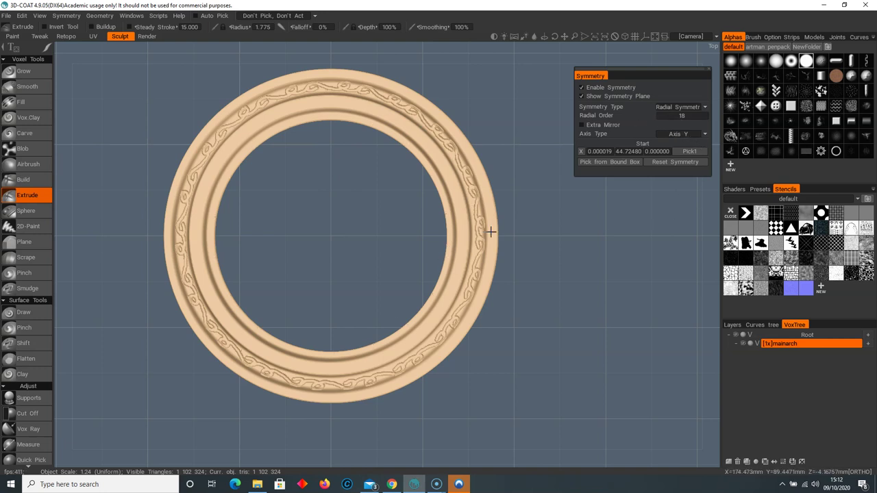
- Disable symmetry and cut away the ring's lower half with a rectangular Cut Off to form a semicircular arch
middle_click_drag(411, 188, 428, 204)
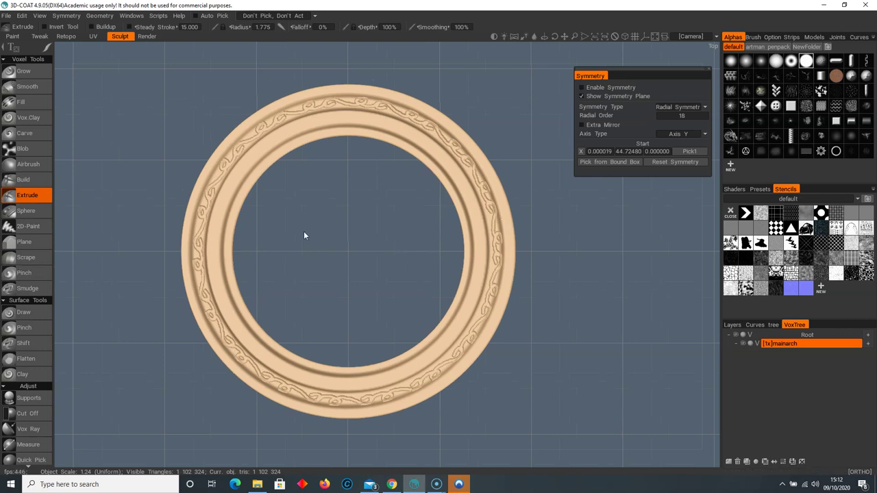
scroll(35, 411, "down", 2)
left_click(27, 355)
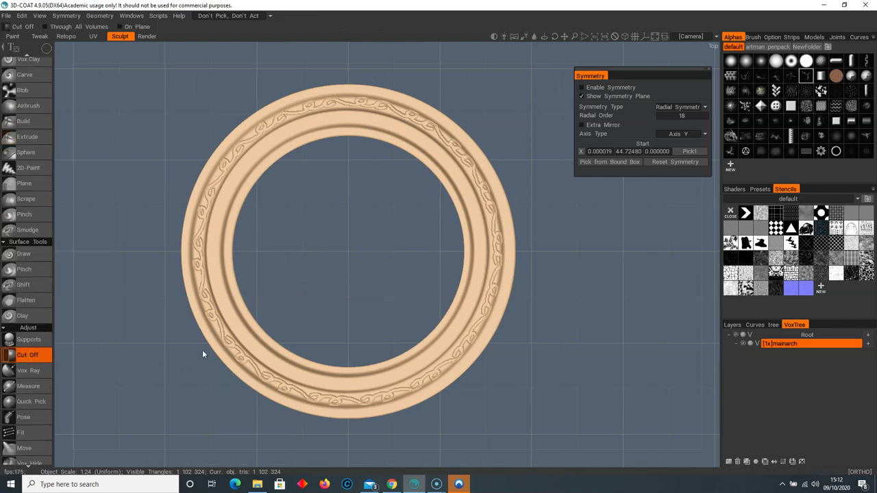
key("space")
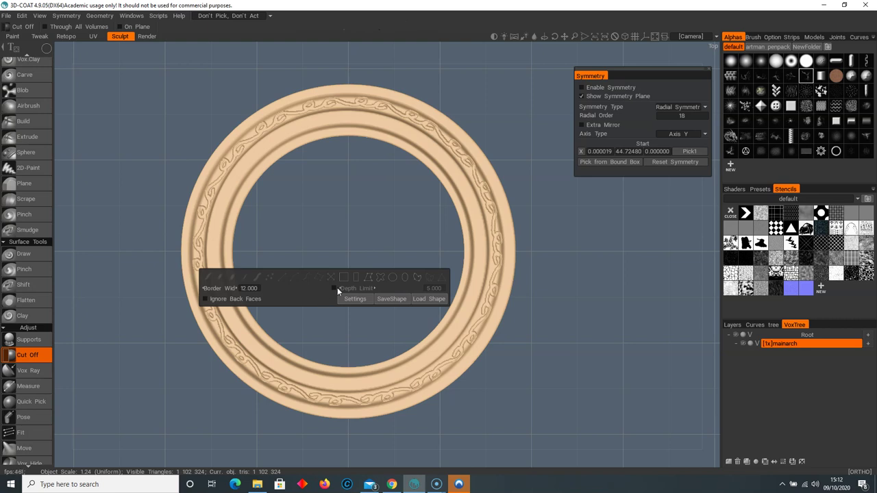
left_click(358, 279)
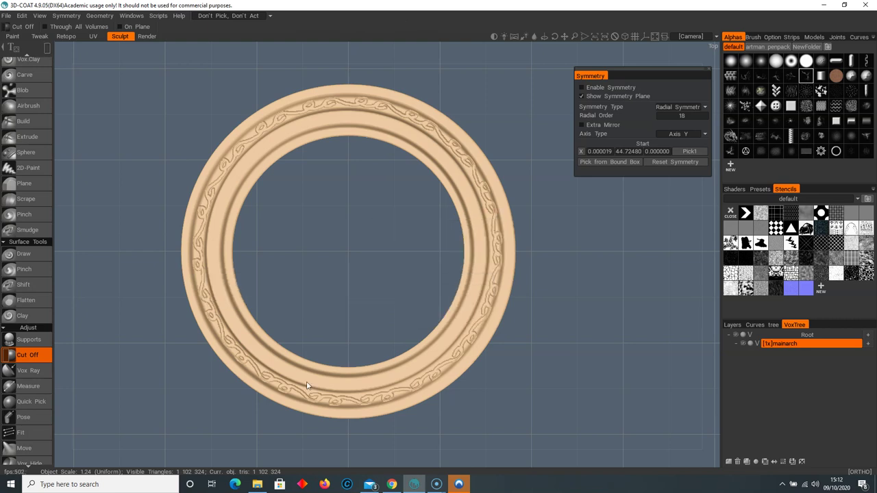
left_click_drag(115, 437, 595, 253)
left_click_drag(408, 342, 441, 272, "alt")
right_click_drag(441, 272, 521, 291, "alt")
left_click_drag(317, 303, 296, 310, "alt")
middle_click_drag(373, 228, 409, 290, "alt")
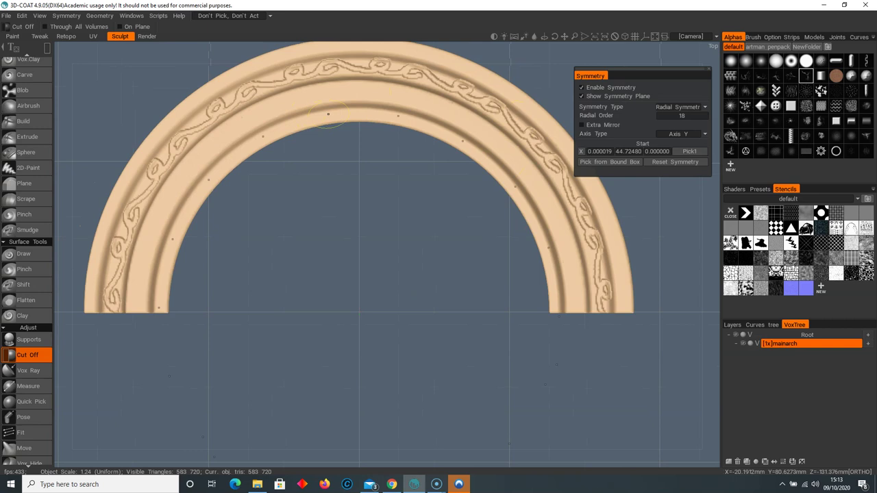
left_click_drag(306, 120, 331, 115)
key("ctrl+z")
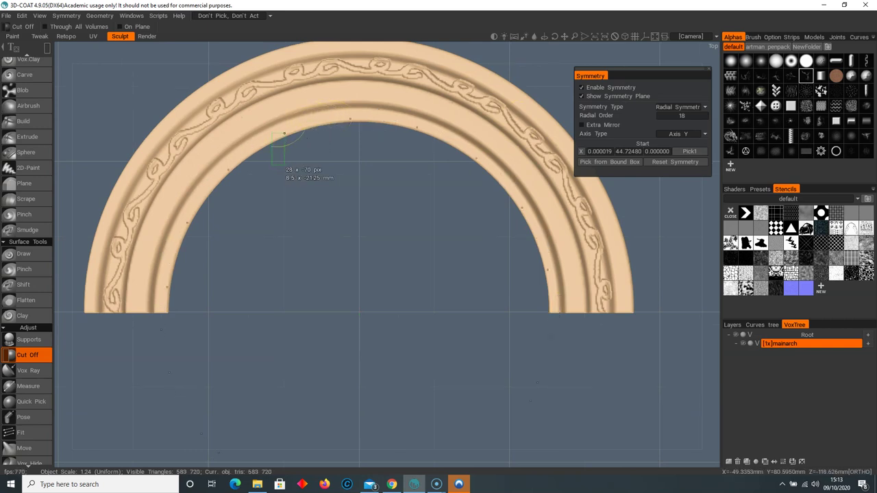
left_click_drag(294, 142, 346, 182)
key("ctrl+z")
- Extrude oval bosses around the arch's inner band with a 2.138 brush radius and 18-fold radial symmetry
middle_click_drag(353, 212, 341, 225, "alt")
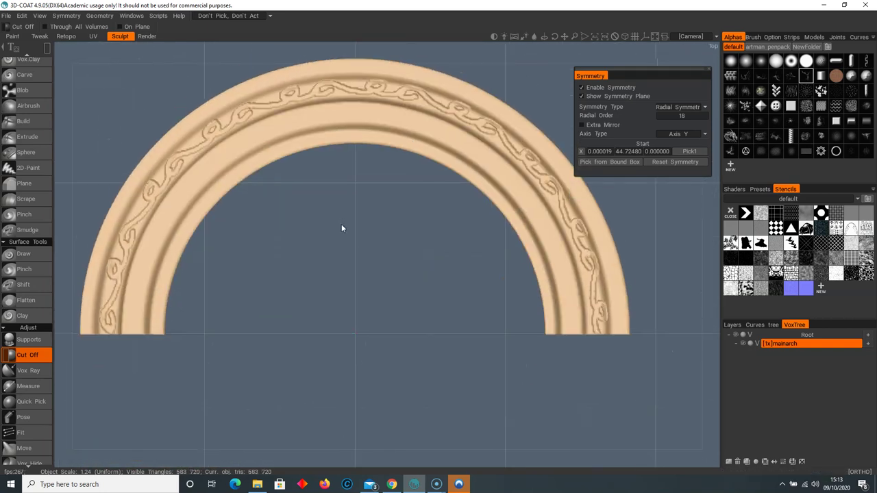
right_click_drag(341, 225, 297, 273, "alt")
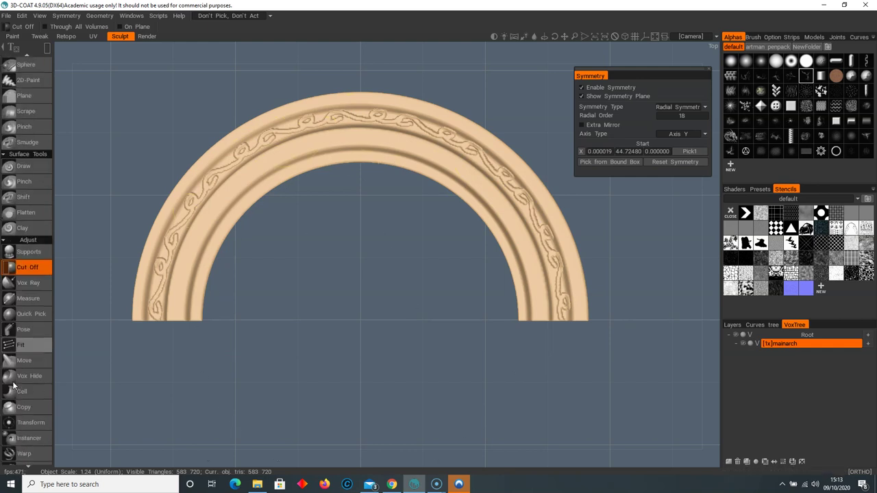
scroll(29, 259, "up", 2)
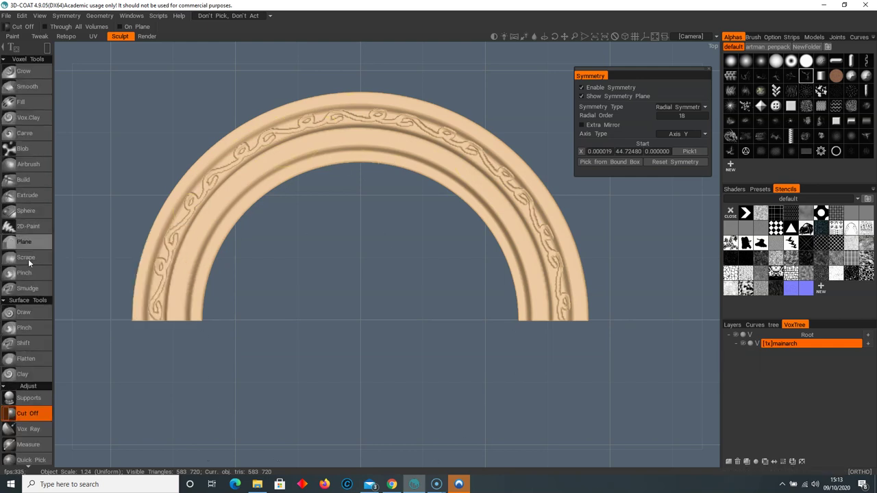
left_click(31, 195)
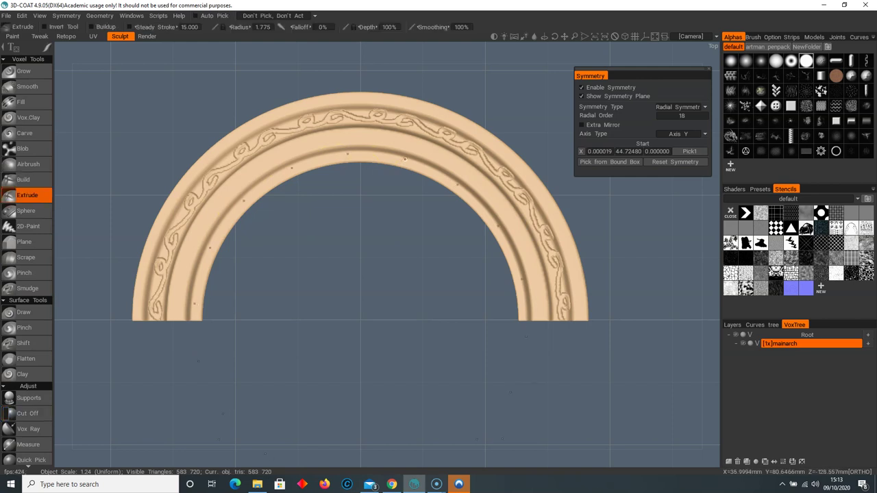
scroll(399, 157, "down", 2)
left_click_drag(400, 158, 400, 159)
key("ctrl+z")
scroll(401, 176, "up", 10)
key("plus")
key("plus")
left_click(361, 153)
mouse_move(389, 247)
left_mouse_down()
mouse_move(411, 196)
mouse_move(387, 171)
mouse_move(383, 218)
left_mouse_up()
scroll(361, 166, "down", 5)
- Extrude a row of small beads between the oval bosses on the inner band with 18-fold radial symmetry
left_click_drag(364, 152, 308, 160)
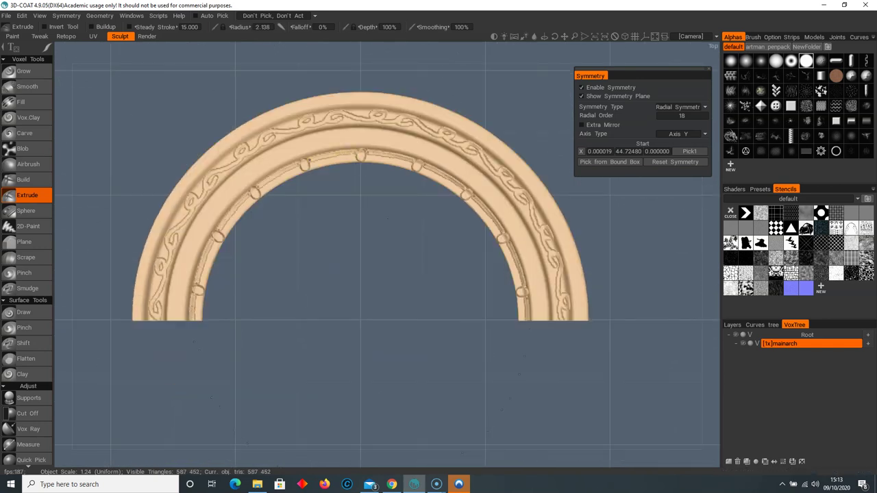
mouse_move(368, 193)
left_mouse_down()
mouse_move(387, 120)
mouse_move(379, 172)
left_mouse_up()
left_click(355, 152)
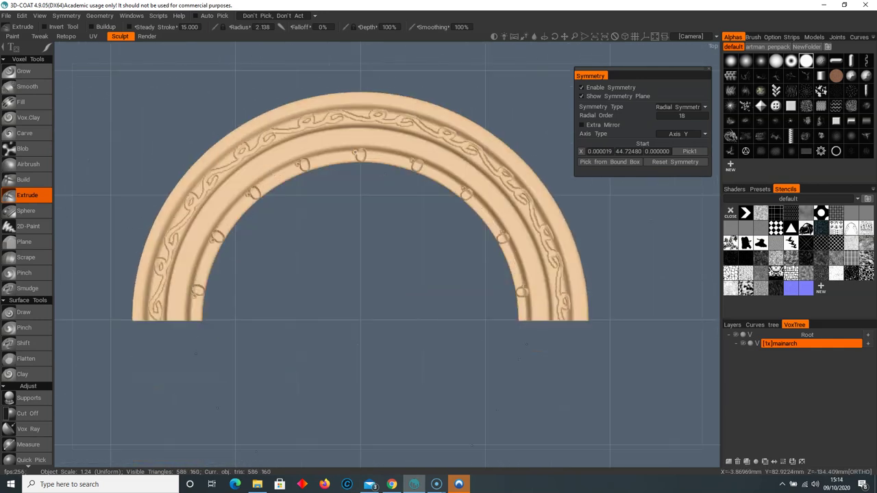
left_click(347, 152)
left_click(340, 153)
left_click(333, 154)
left_click(326, 156)
left_click(319, 157)
left_click_drag(315, 157, 306, 161)
- Activate the Pose tool with the rectangular selection mode
left_click_drag(380, 296, 394, 254)
right_click_drag(394, 254, 365, 253)
middle_click_drag(357, 277, 339, 233)
scroll(19, 430, "down", 1)
scroll(23, 411, "down", 3)
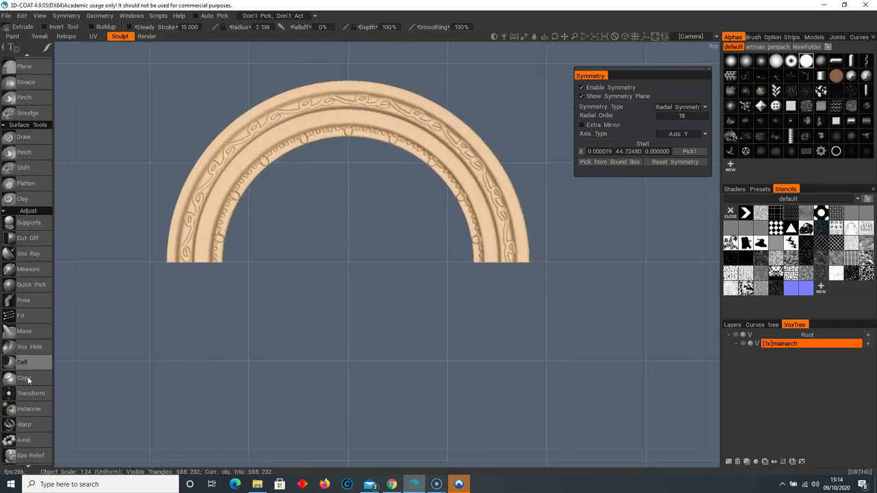
left_click(36, 299)
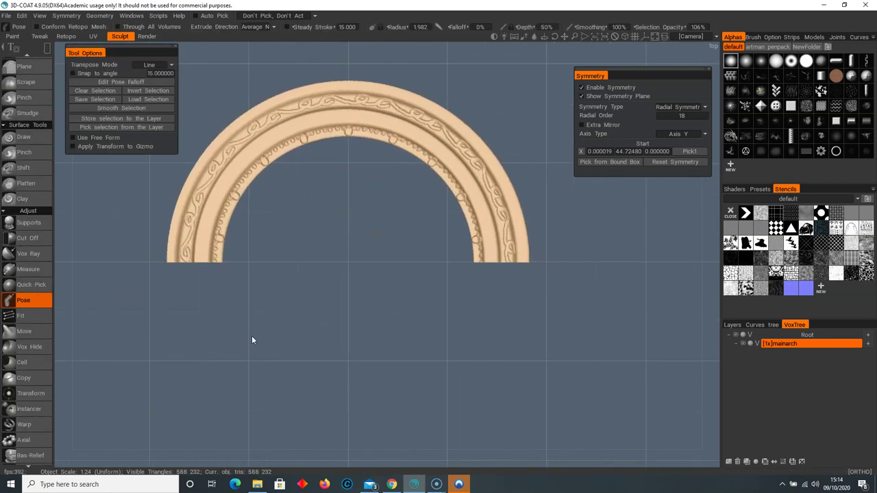
key("e")
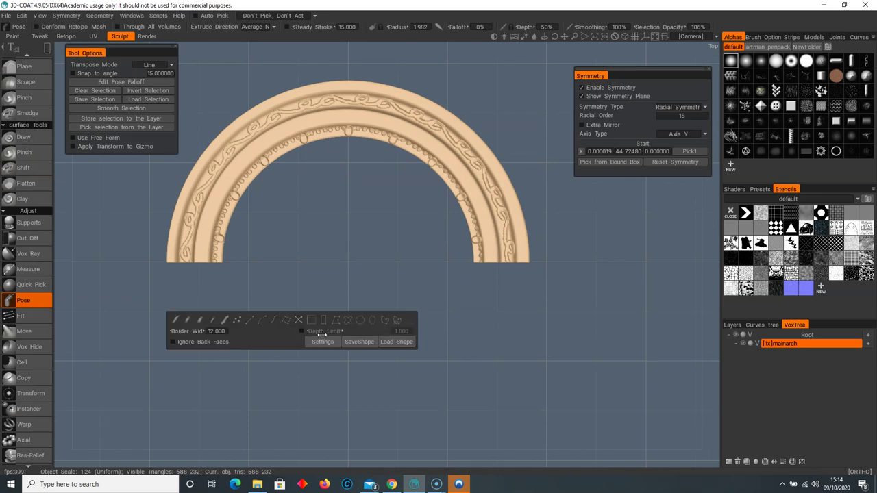
left_click_drag(134, 351, 576, 252)
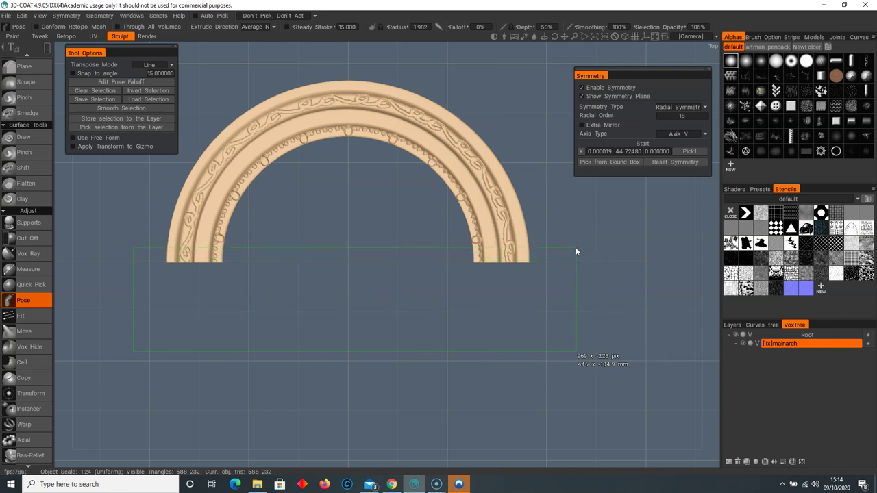
left_click_drag(576, 251, 576, 251)
left_click_drag(473, 284, 468, 260)
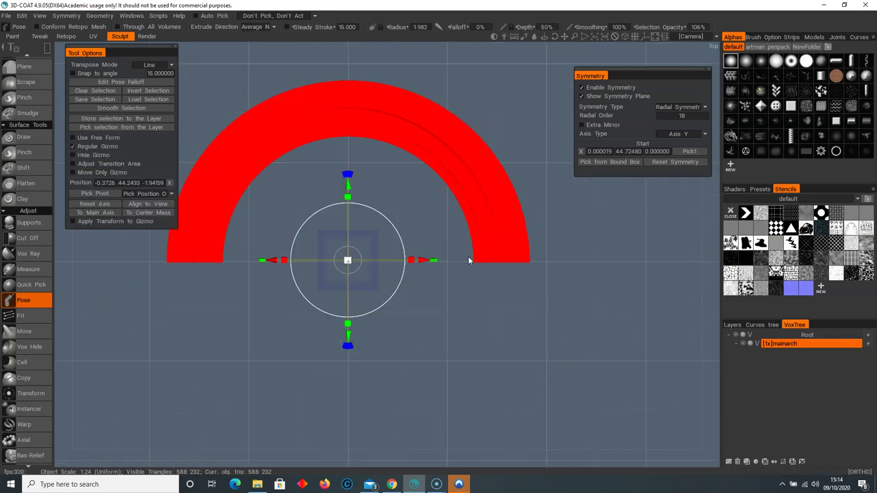
left_click(448, 309)
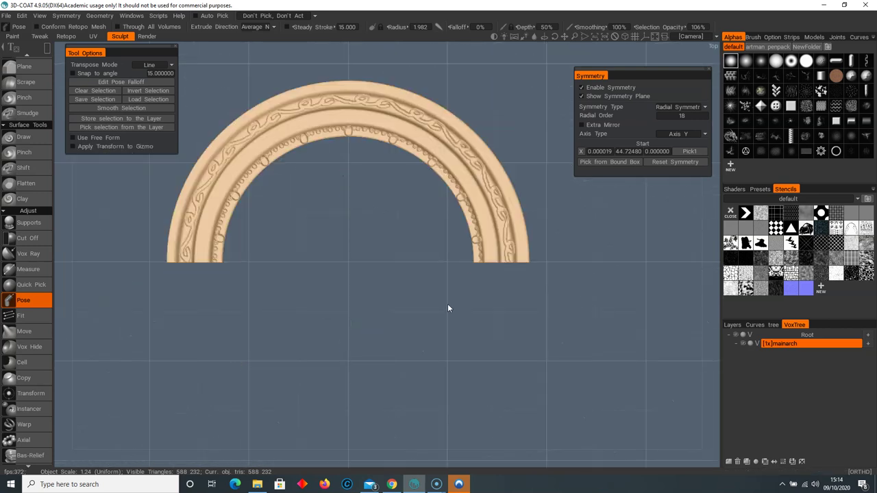
- Disable symmetry, select the arch's two lower ends with Pose, and stretch them down into long straight legs
left_click(583, 88)
left_click_drag(142, 334, 564, 255)
left_click_drag(378, 137, 377, 442)
middle_click_drag(368, 281, 366, 259)
left_click_drag(379, 319, 380, 313)
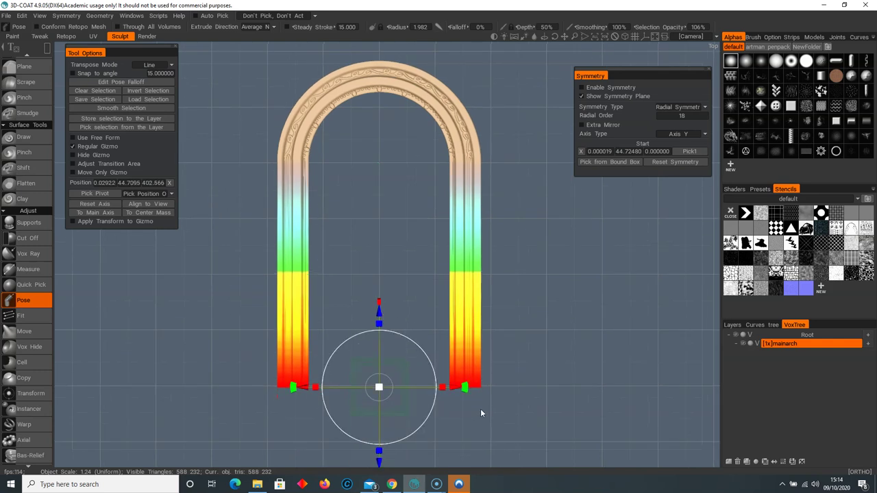
key("Return")
- Select the rear half of the arch's depth from the side view, scale it slightly inward, and clear the selection
left_click_drag(343, 229, 421, 164)
right_click_drag(422, 164, 535, 230)
left_click_drag(535, 229, 400, 246)
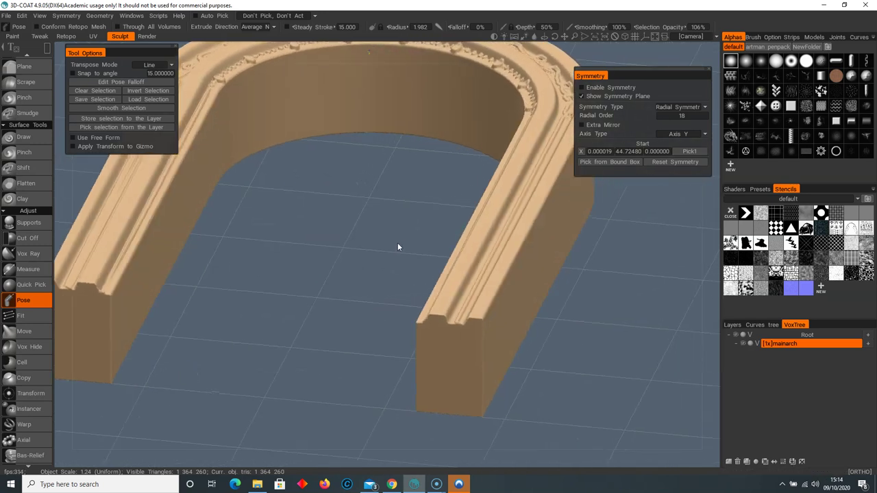
left_click_drag(378, 153, 406, 175)
right_click_drag(407, 174, 309, 180)
middle_click_drag(309, 177, 326, 210)
right_click_drag(392, 177, 369, 233)
left_click_drag(368, 236, 512, 274)
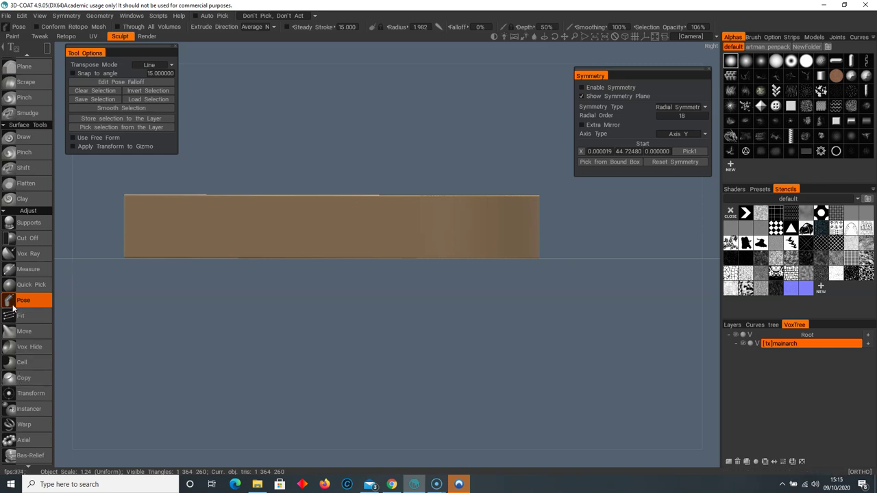
left_click_drag(88, 306, 591, 224)
mouse_move(372, 222)
middle_mouse_down()
mouse_move(427, 258)
mouse_move(381, 238)
mouse_move(372, 222)
middle_mouse_up()
left_click_drag(352, 251, 351, 251)
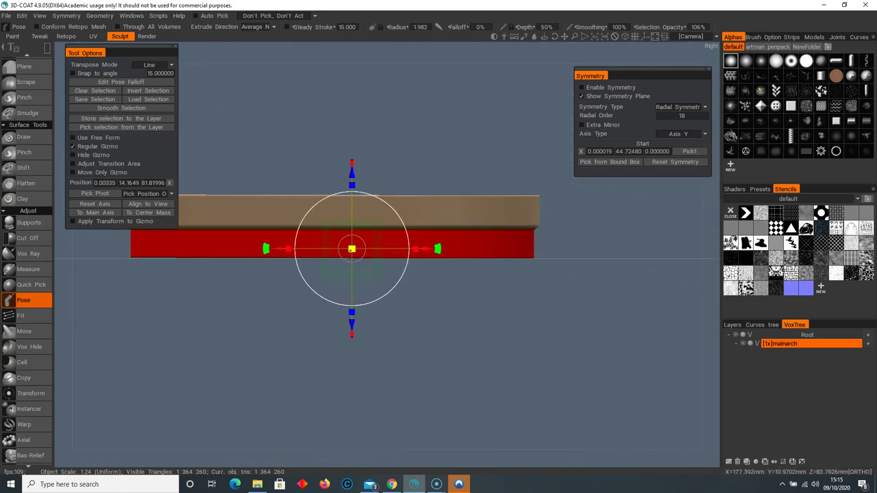
key("ctrl+d")
- Try a Pose adjustment on a band running across the arch's side
middle_click_drag(350, 250, 288, 137)
left_click_drag(113, 220, 590, 221)
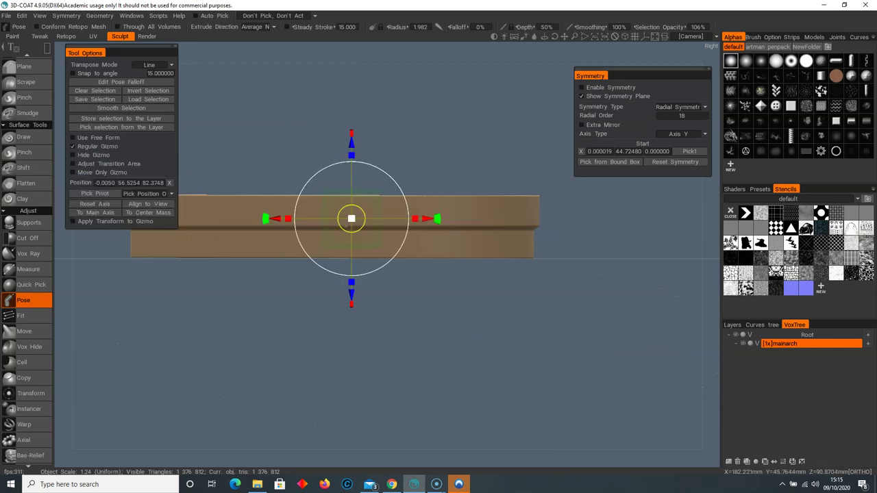
left_click_drag(352, 218, 352, 218)
middle_click_drag(346, 217, 273, 213)
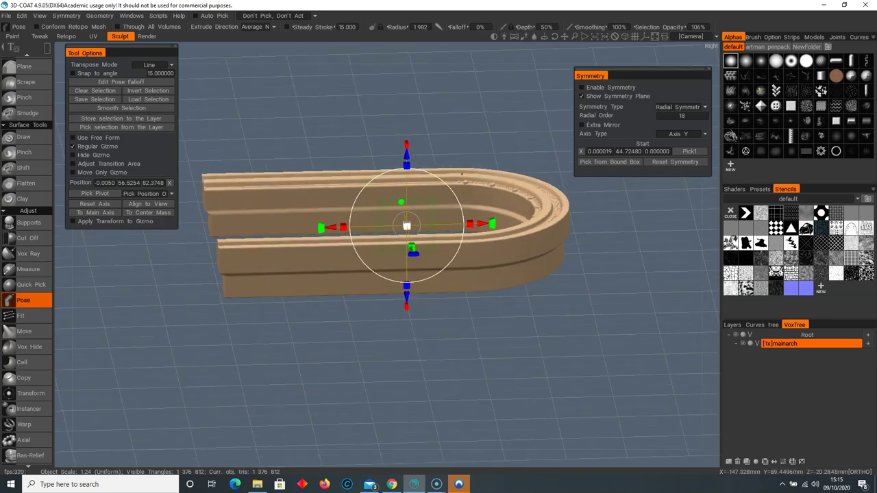
middle_click_drag(447, 306, 185, 167)
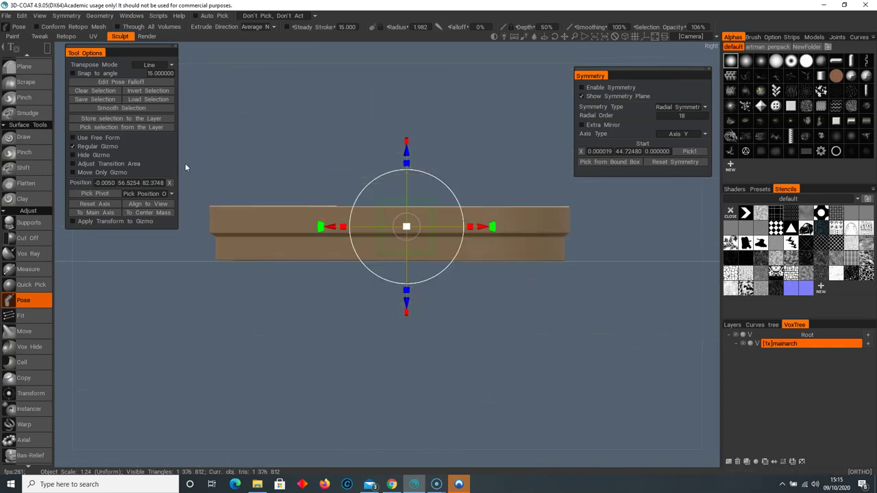
- Try scaling both straight legs slightly inward with Pose, then undo the scaling and the selection
left_click_drag(198, 193, 470, 305)
middle_click_drag(490, 239, 604, 318)
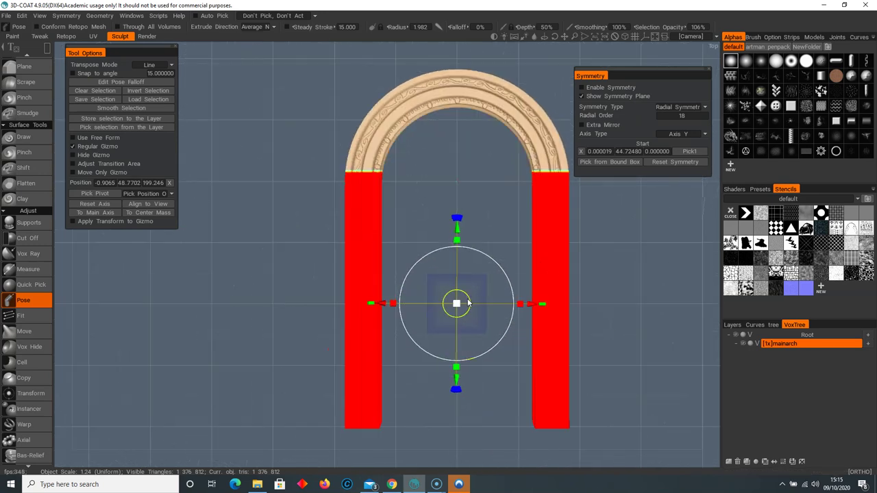
left_click_drag(456, 304, 520, 304)
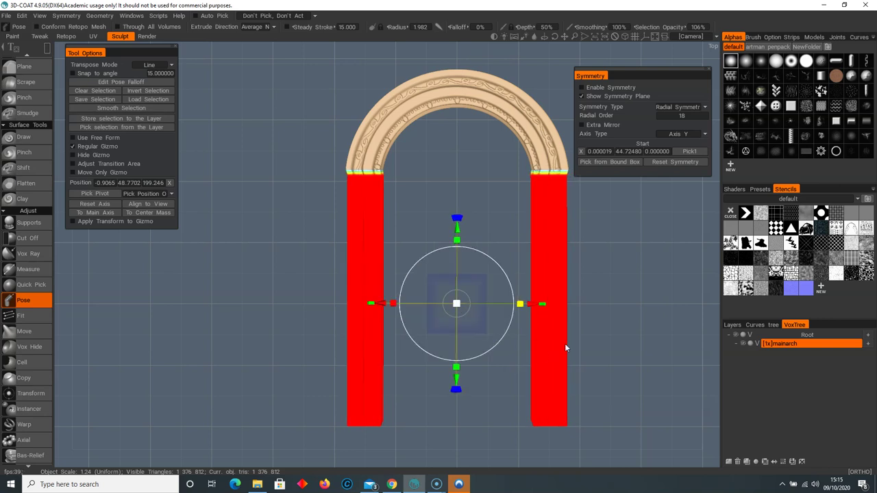
key("ctrl+d")
middle_click_drag(562, 297, 538, 298)
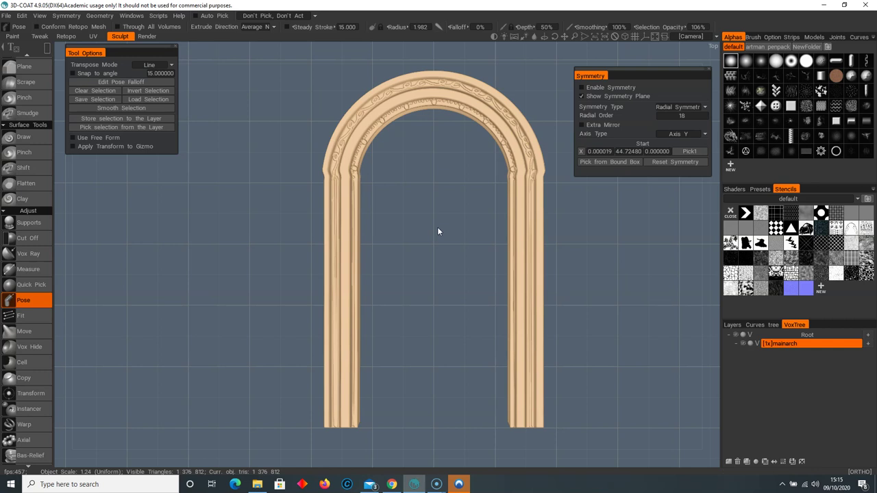
key("ctrl+z")
key("ctrl+z")
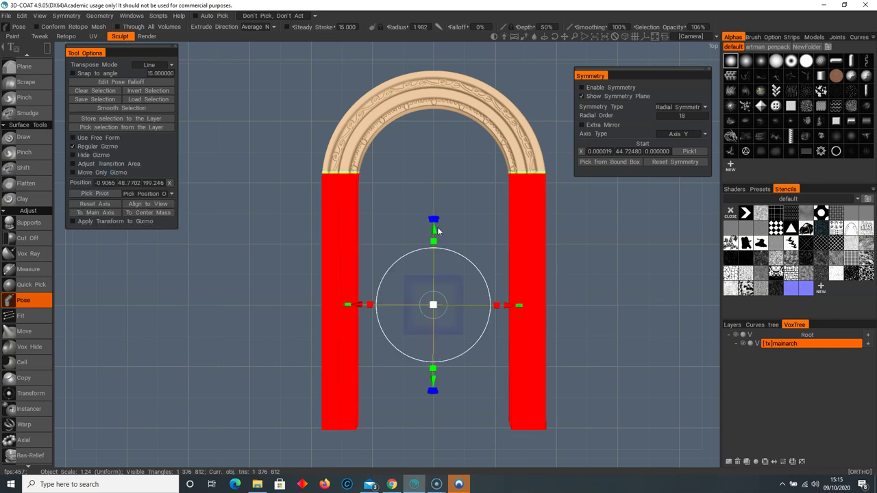
key("ctrl+z")
- Try shifting a rectangular section of the left leg sideways with Pose, then undo the move and the selection
left_click_drag(386, 257, 427, 212)
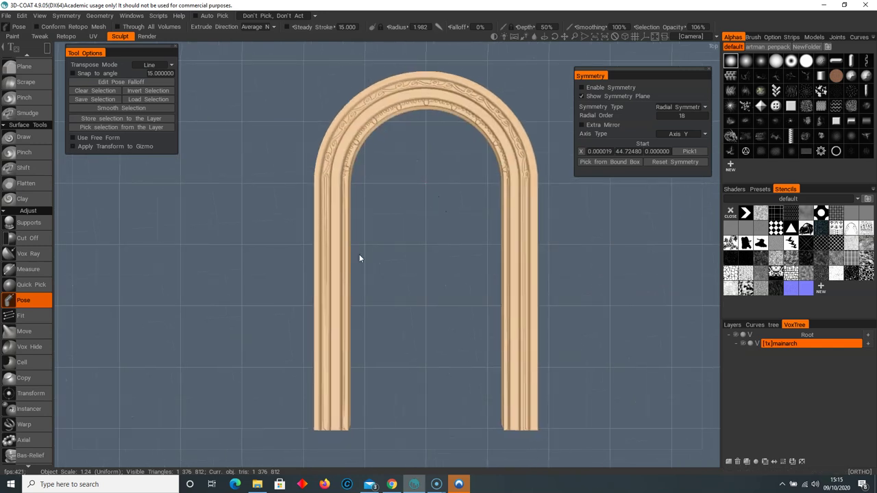
left_click_drag(337, 204, 300, 286)
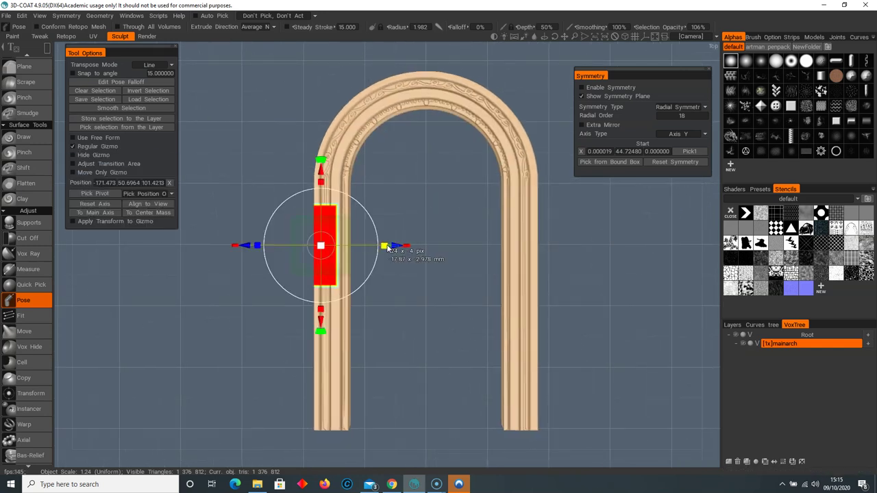
left_click_drag(395, 246, 368, 243)
key("ctrl+z")
key("ctrl+z")
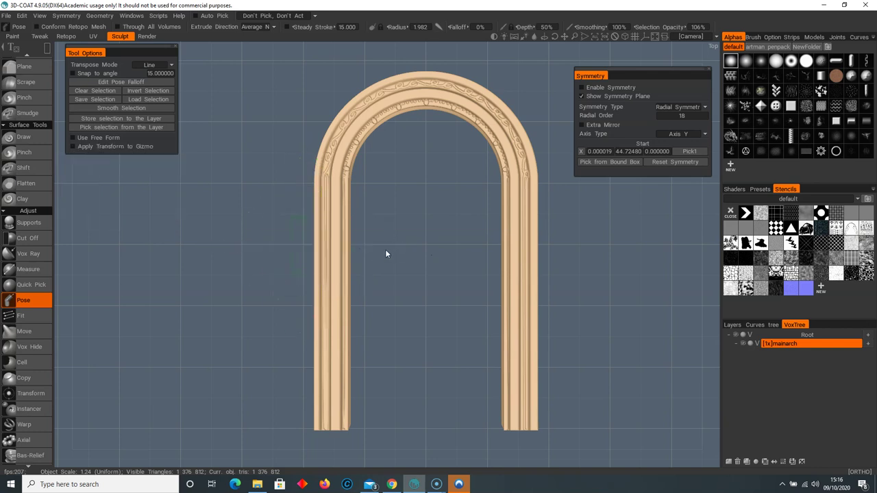
- Try pulling a small patch of the left leg's front face outward with Pose, clear the selection, and undo the changes
key("space")
left_click(266, 260)
left_click_drag(303, 214, 374, 225)
left_click_drag(396, 356, 478, 228, "alt")
right_click_drag(479, 229, 662, 285, "alt")
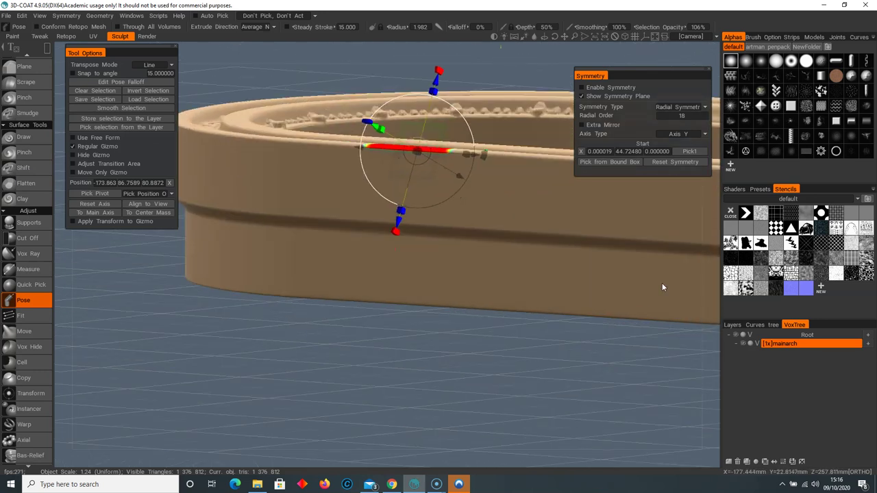
middle_click_drag(662, 286, 648, 336, "alt")
left_click_drag(423, 133, 437, 86)
left_click_drag(448, 195, 280, 198, "alt")
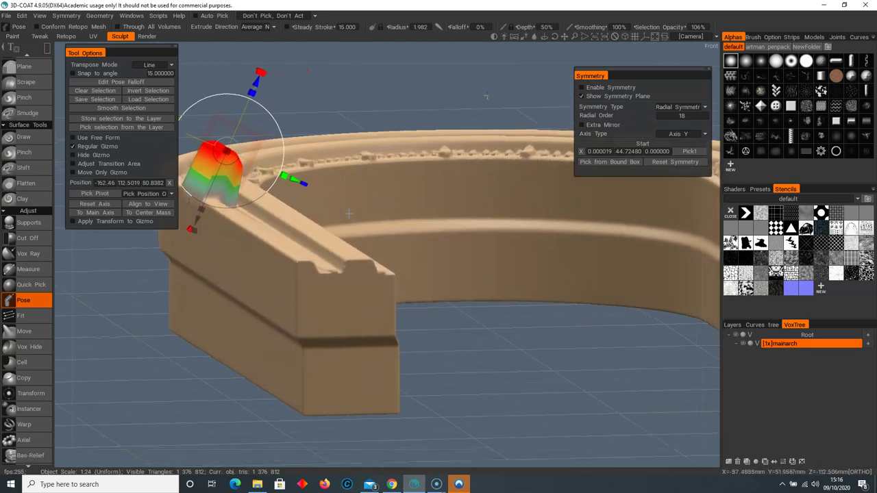
middle_click_drag(281, 198, 367, 211, "alt")
key("ctrl+d")
key("ctrl+z")
key("ctrl+z")
key("ctrl+z")
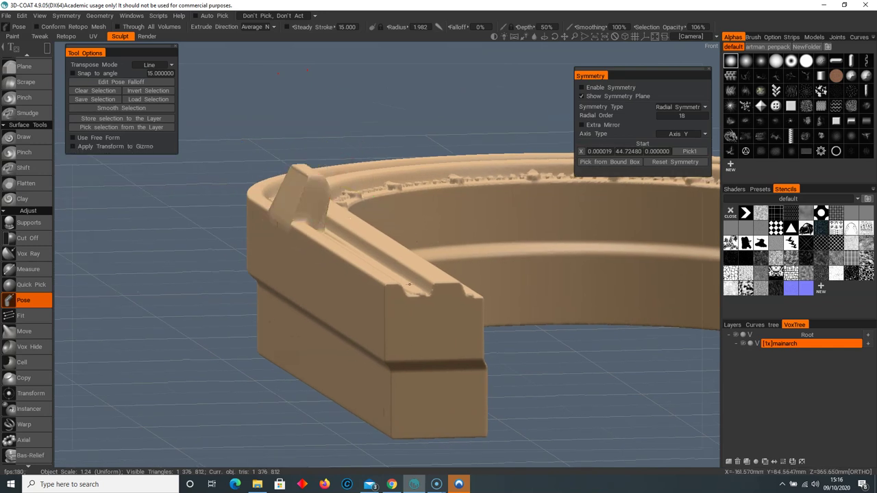
- Turn off ignoring of back faces for the stroke-mode selections
right_click(381, 284)
key("e")
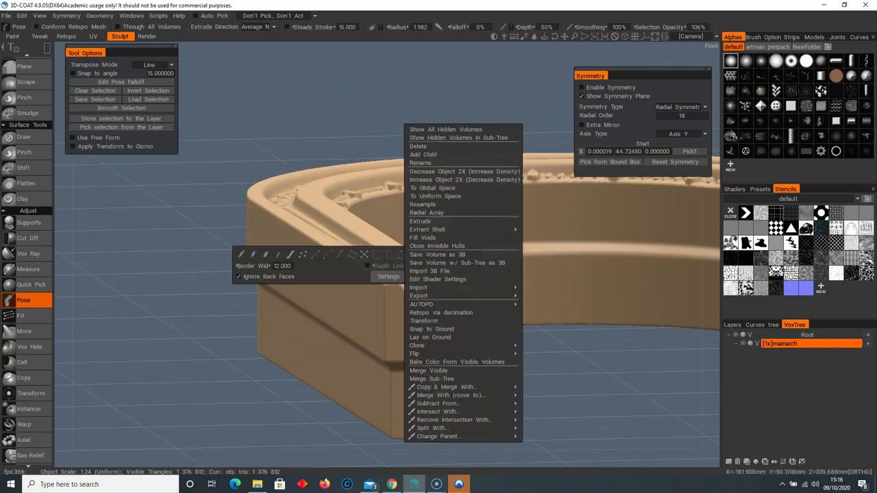
left_click(239, 276)
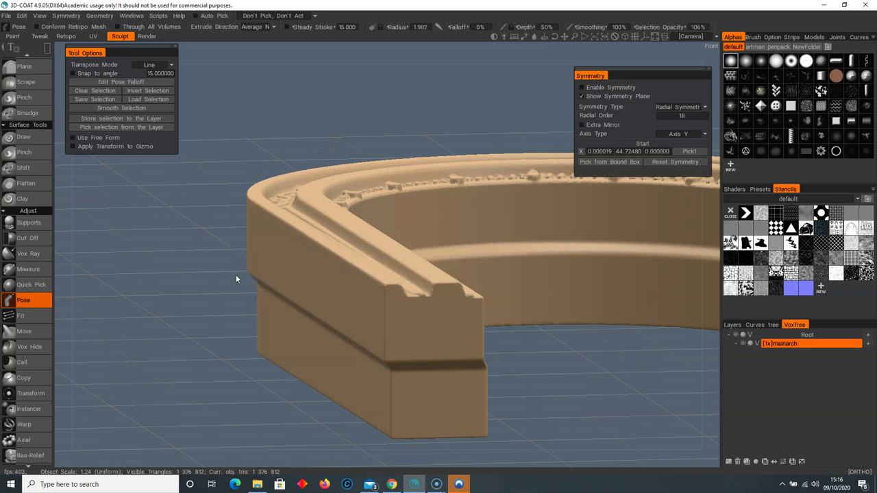
- Split both straight legs off the mainarch volume with a rectangular Split selection starting just below the curved part
left_click_drag(411, 216, 424, 317, "alt")
right_click_drag(424, 317, 309, 241, "alt")
middle_click_drag(346, 239, 286, 221, "alt")
right_click_drag(285, 221, 362, 267, "alt")
middle_click_drag(353, 267, 314, 226, "alt")
scroll(45, 365, "down", 5)
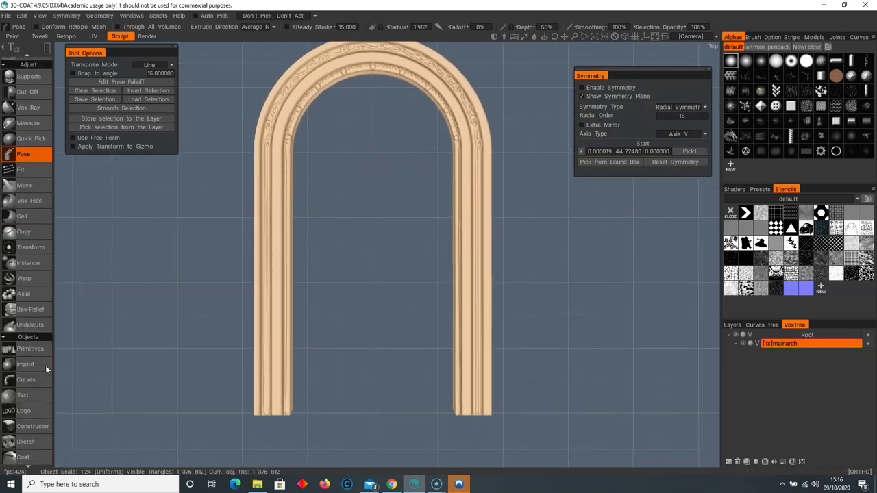
left_click(22, 356)
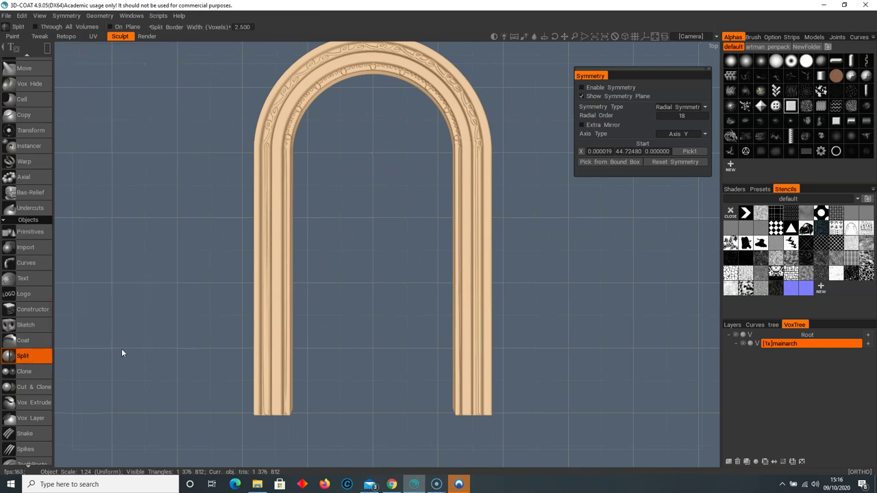
key("e")
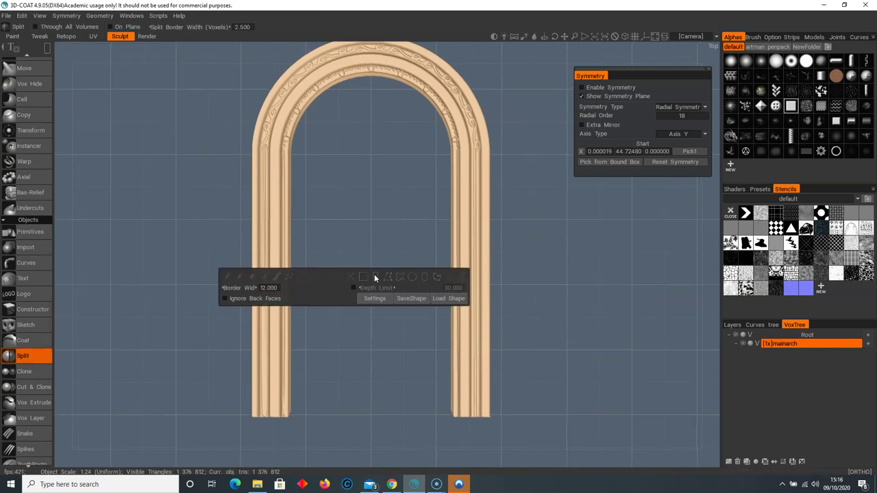
left_click(374, 277)
right_click_drag(377, 301, 382, 337, "alt")
left_click_drag(237, 431, 550, 162)
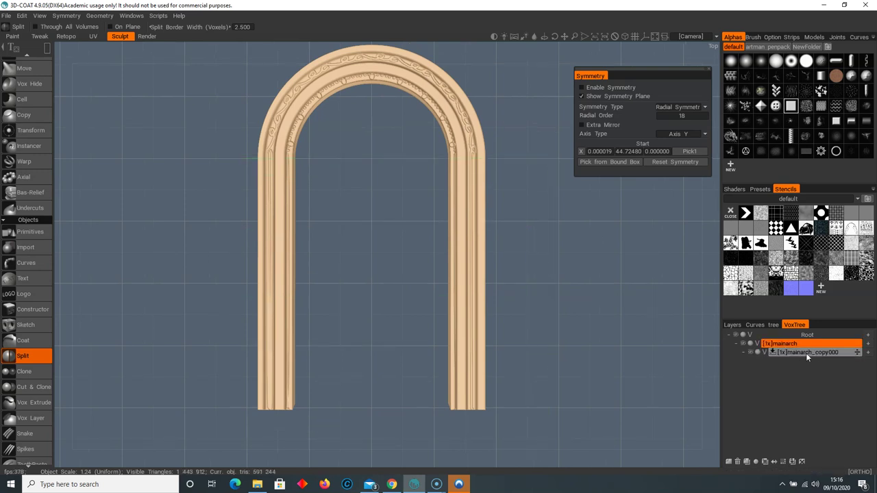
- Move mainarch_copy000 out of mainarch to the Root level and toggle both volumes' visibility to check the split
left_click(744, 344)
left_click(744, 345)
left_click(822, 353)
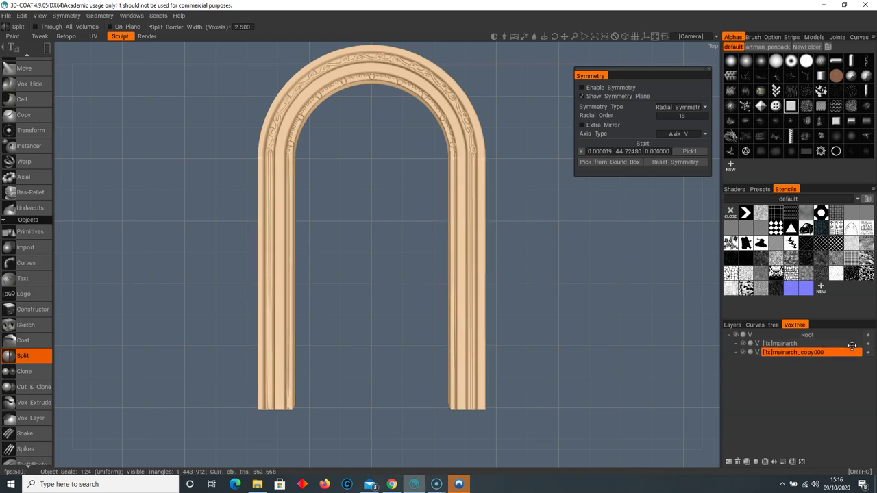
double_click(812, 352)
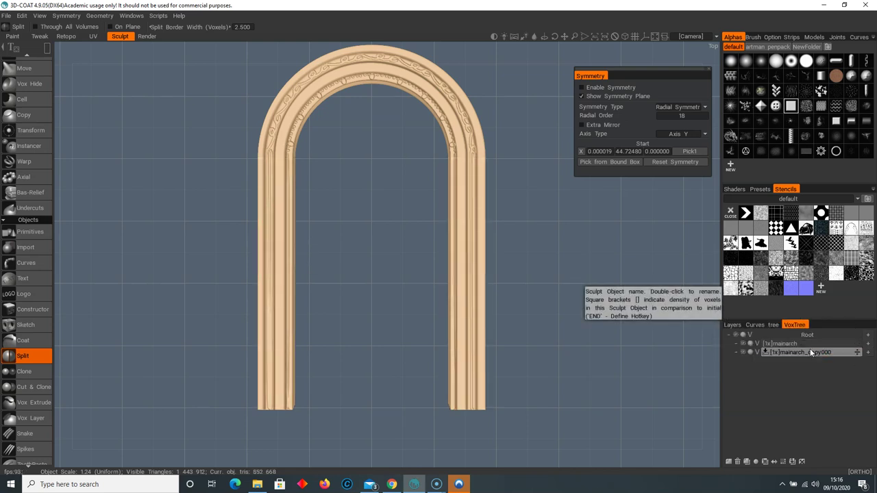
left_click(744, 353)
left_click(744, 352)
left_click(743, 353)
left_click(744, 352)
left_click(743, 352)
left_click(744, 352)
- Try moving the split-off legs slightly along their length with Transform, then undo the change
scroll(335, 168, "up", 6)
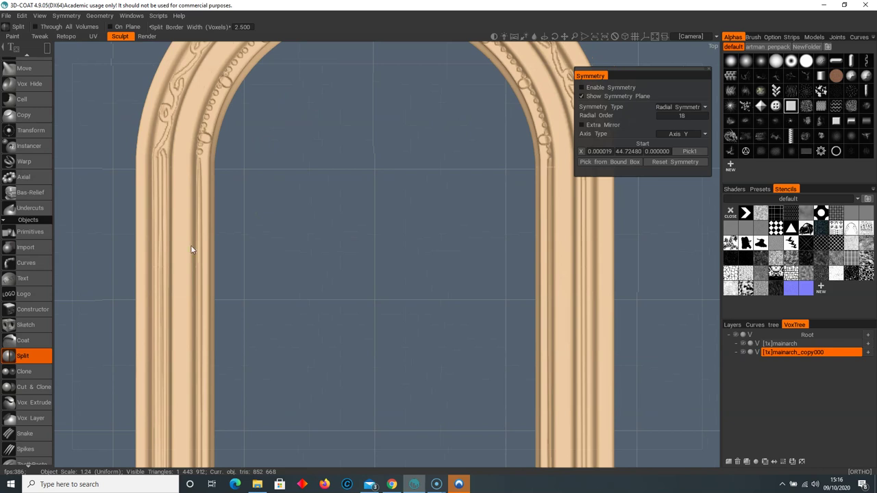
scroll(34, 301, "up", 5)
left_click(32, 279)
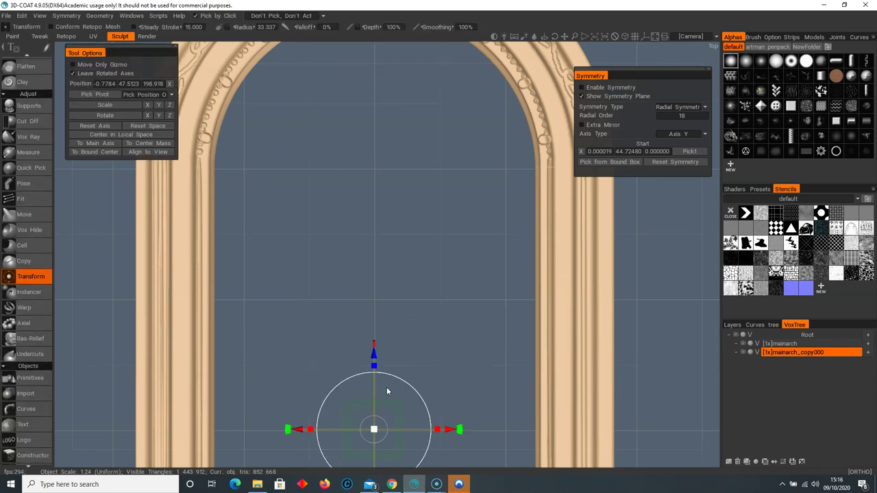
left_click_drag(373, 359, 377, 361)
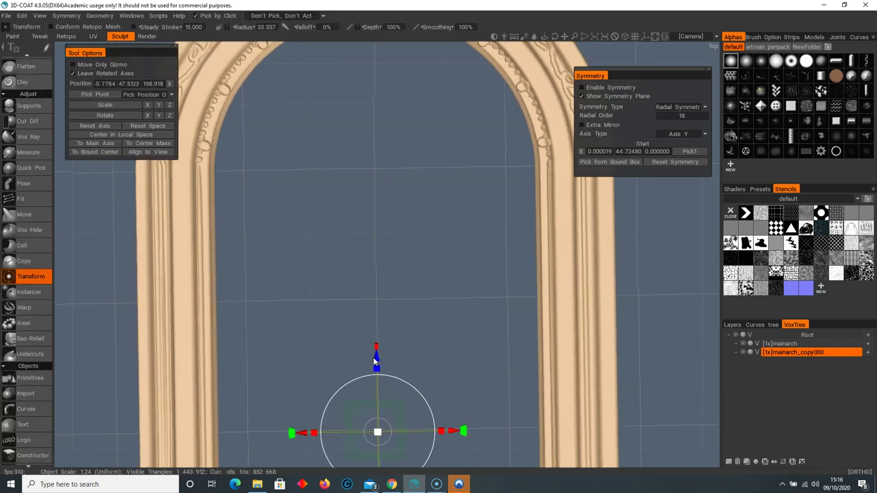
key("ctrl+z")
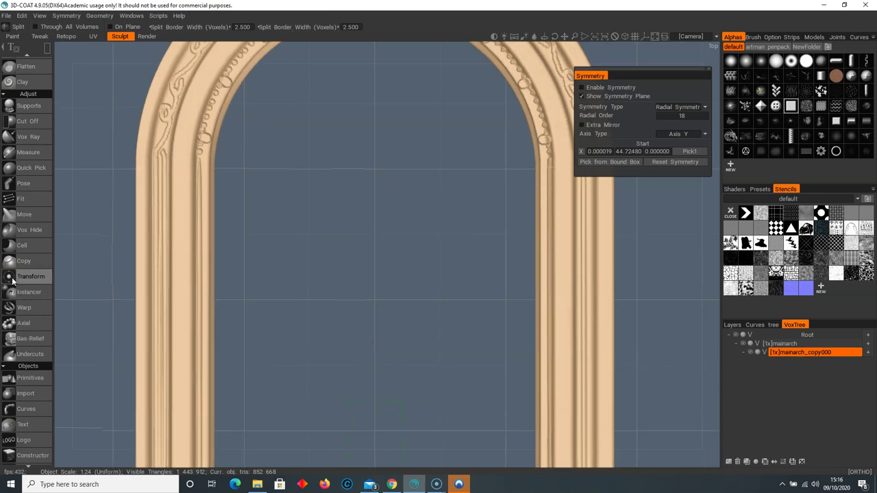
- Move the split-off legs slightly away from the curved arch with Transform, to a Z position of about 203.104
left_click(31, 277)
mouse_move(376, 359)
left_mouse_down()
mouse_move(385, 391)
mouse_move(375, 386)
mouse_move(373, 363)
left_mouse_up()
middle_click_drag(503, 259, 420, 285)
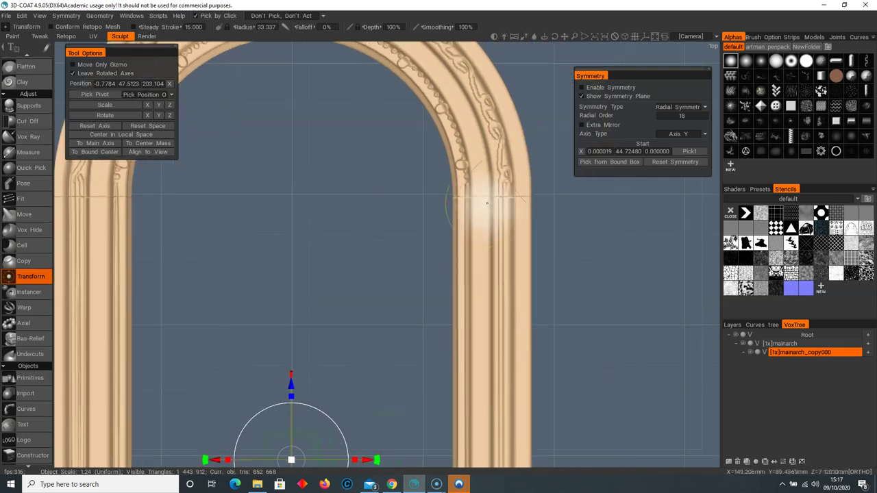
- Move mainarch_copy000 out of mainarch to the Root level and hide the mainarch volume
left_click(856, 353)
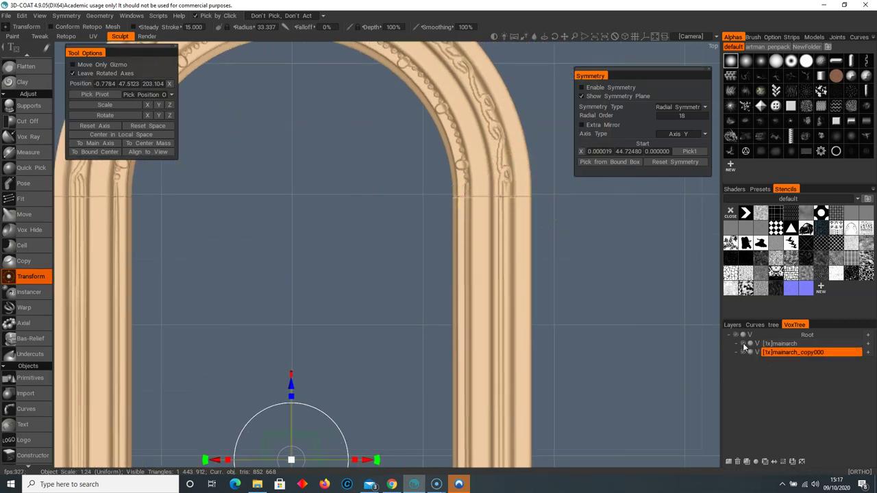
left_click(744, 345)
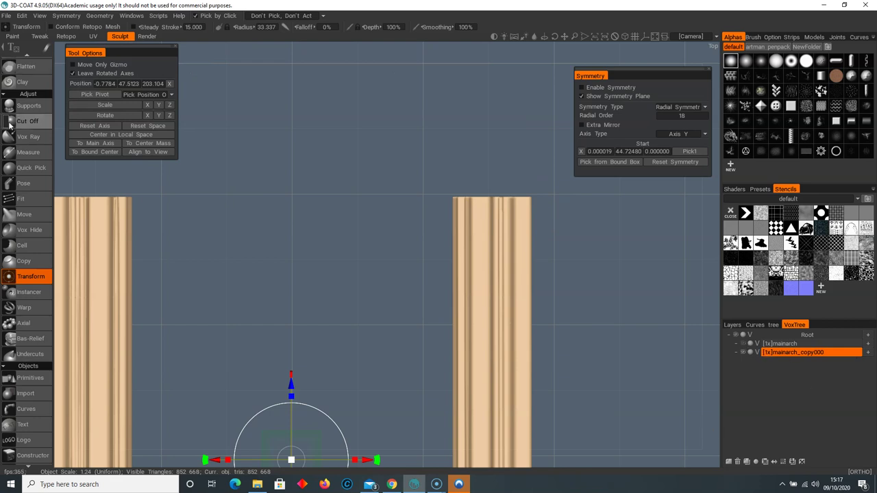
- Set up the Scrape brush with a radius of about 7.851 and 3% smoothing at the left leg's top end
scroll(27, 192, "up", 5)
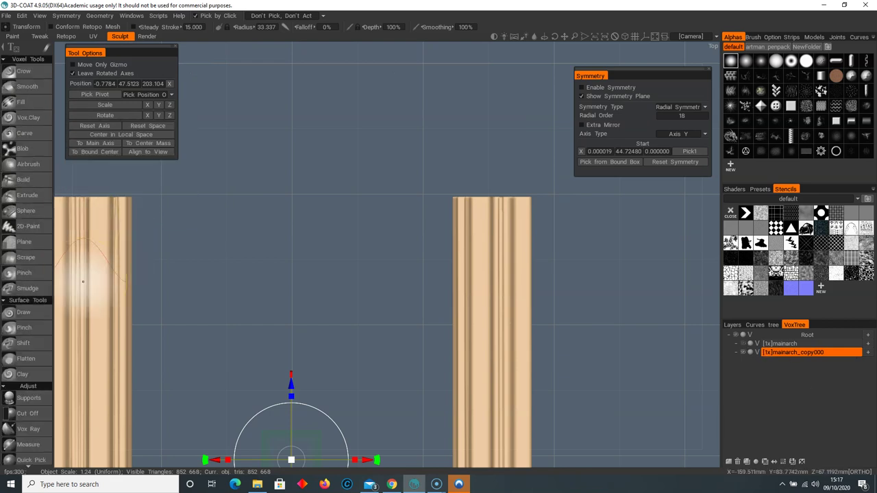
left_click(27, 258)
mouse_move(206, 233)
left_mouse_down()
mouse_move(287, 250)
mouse_move(375, 143)
mouse_move(453, 158)
left_mouse_up()
scroll(452, 157, "up", 3)
middle_click_drag(405, 192, 343, 196)
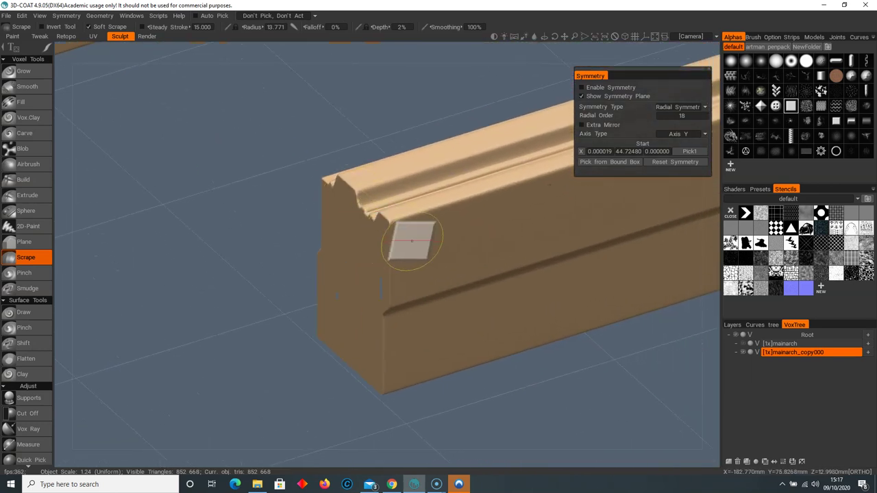
right_click_drag(412, 241, 392, 224)
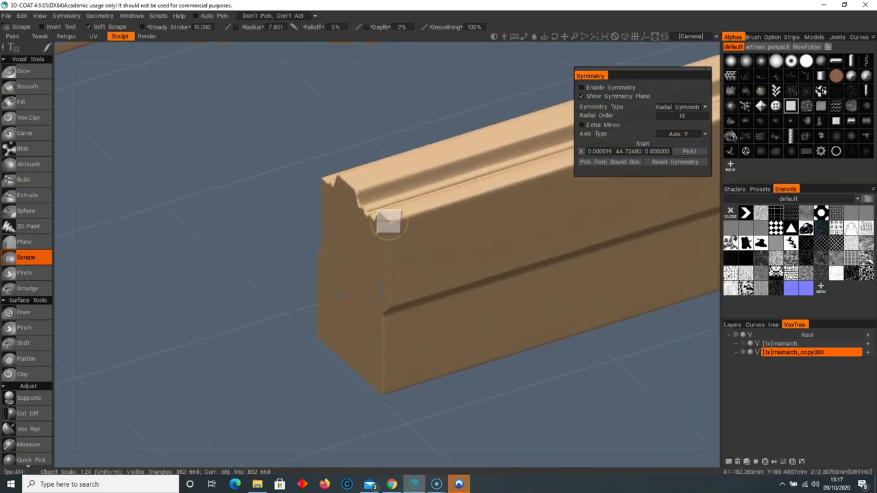
left_click(464, 27)
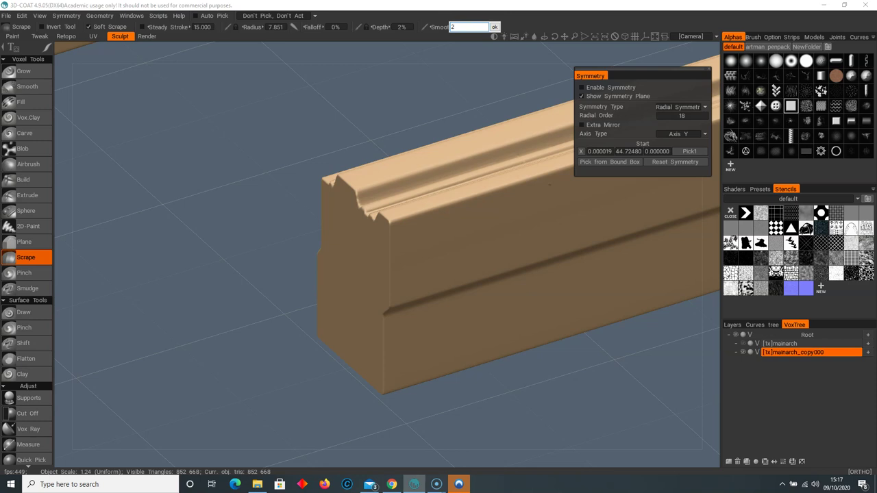
type("3")
key("Return")
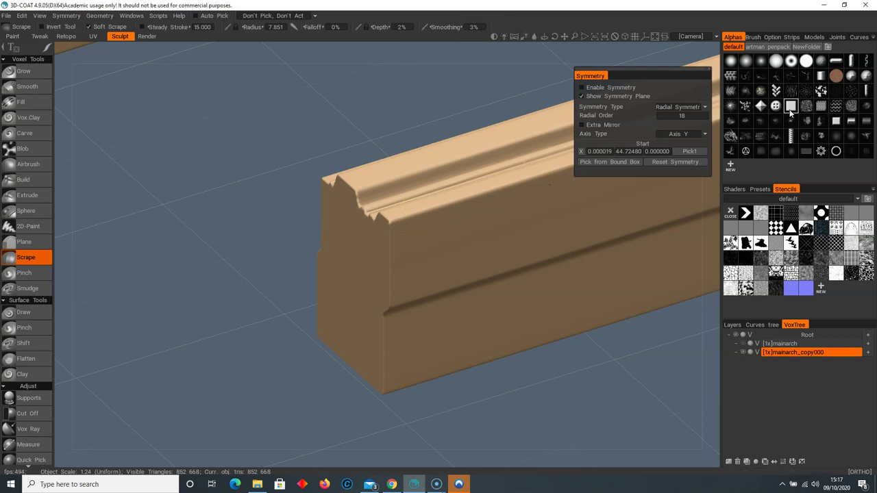
- Scrape the sharp moulding corners across the left leg's top end to look worn
left_click_drag(388, 221, 395, 230)
mouse_move(275, 298)
left_mouse_down()
mouse_move(331, 313)
mouse_move(324, 315)
left_mouse_up()
mouse_move(458, 169)
left_mouse_down()
mouse_move(436, 174)
mouse_move(390, 160)
left_mouse_up()
left_click_drag(329, 180, 473, 205)
middle_click_drag(473, 206, 483, 356)
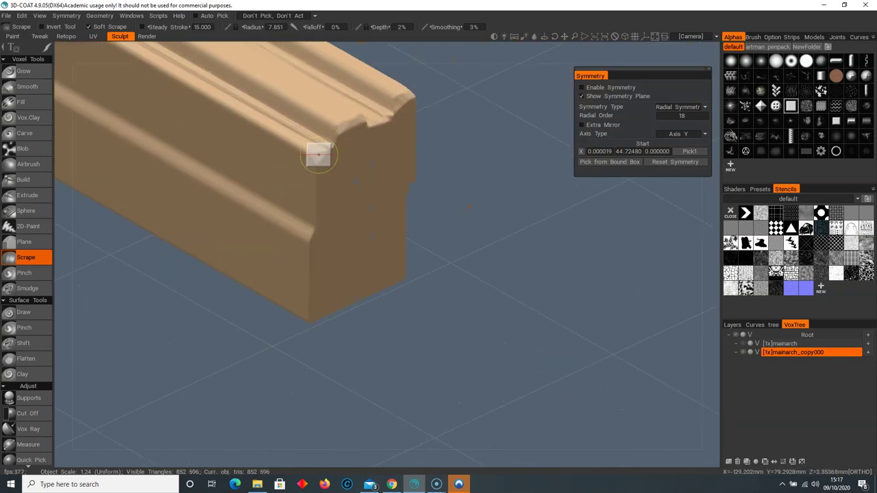
right_click_drag(284, 144, 280, 183)
left_click_drag(279, 183, 271, 185)
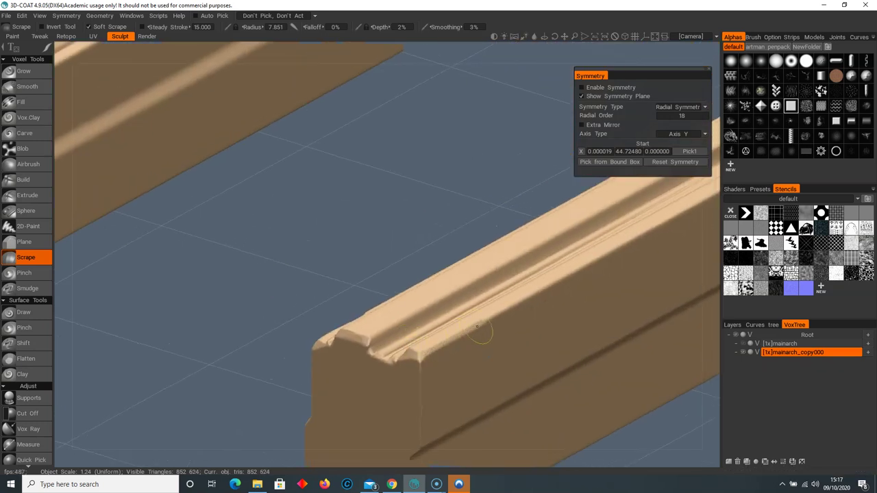
- Scrape irregular wear along the left leg's outer front edge, from the top end towards the bottom
left_click_drag(496, 316, 463, 345)
middle_click_drag(463, 346, 374, 245)
right_click_drag(374, 245, 272, 174)
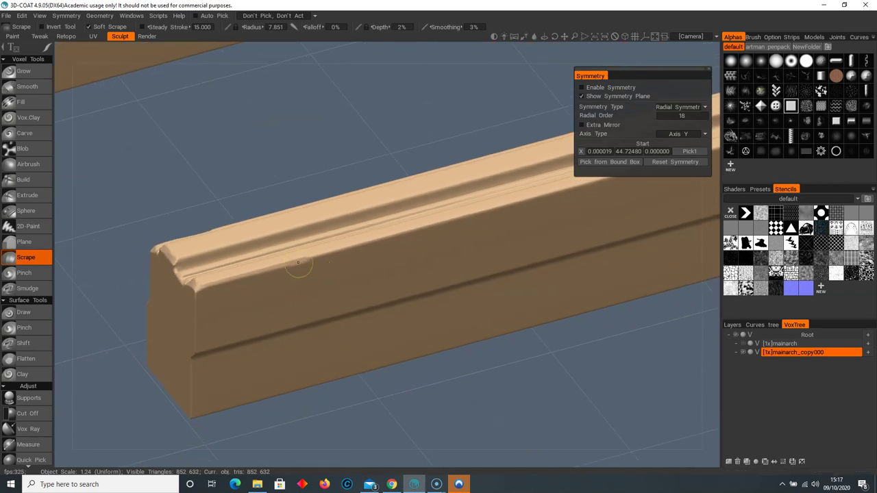
left_click_drag(298, 261, 449, 221)
mouse_move(484, 244)
right_mouse_down()
mouse_move(321, 291)
mouse_move(216, 261)
right_mouse_up()
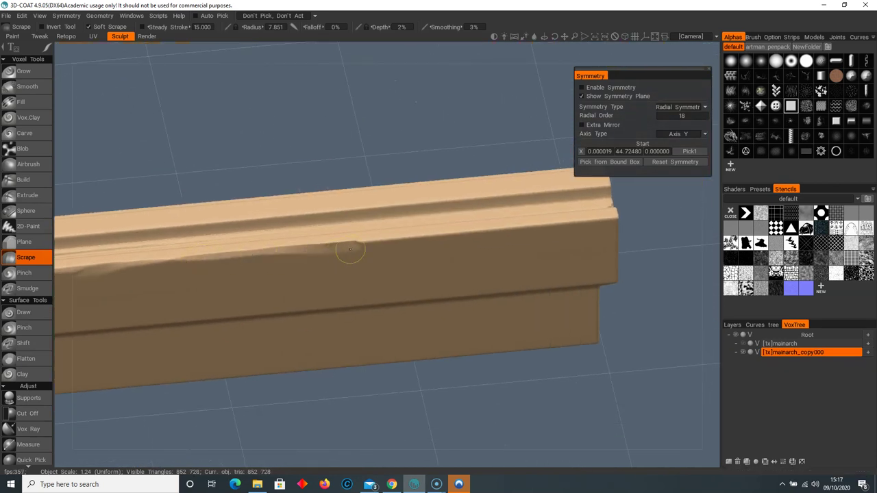
- Wear down the moulding corners on the left leg's bottom end with Scrape
mouse_move(600, 226)
right_mouse_down()
mouse_move(297, 304)
mouse_move(341, 339)
right_mouse_up()
left_click_drag(343, 328, 363, 312)
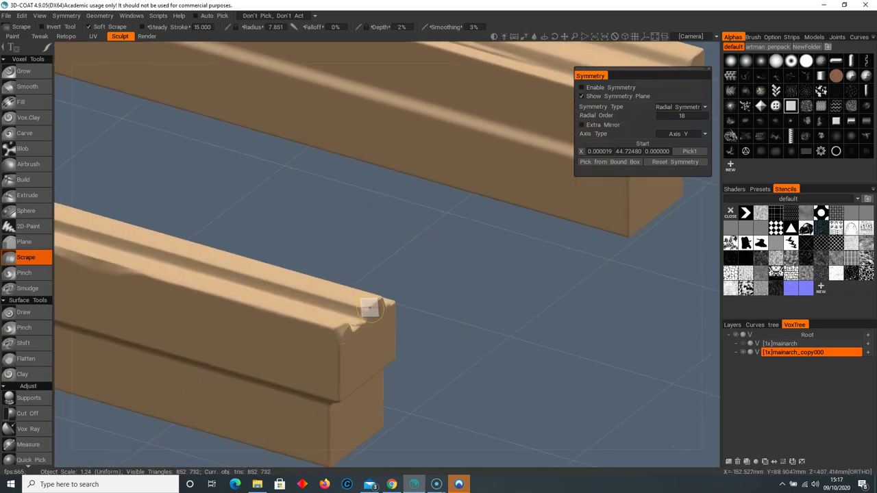
right_click_drag(363, 313, 249, 294)
left_click_drag(222, 259, 233, 265)
right_click_drag(259, 258, 384, 437)
- Scrape irregular chips along the left leg's inner front edge and raised mouldings over its whole length
left_click_drag(471, 166, 283, 183)
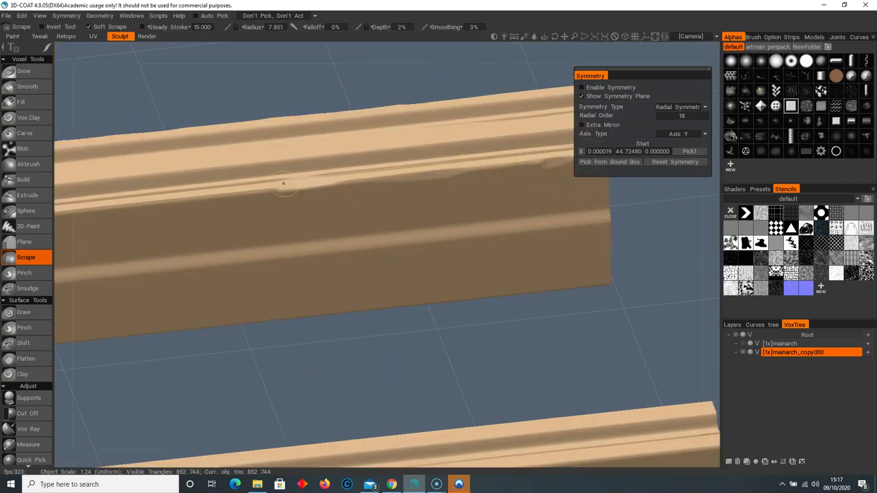
mouse_move(190, 200)
right_mouse_down()
mouse_move(593, 247)
mouse_move(513, 186)
right_mouse_up()
left_click_drag(514, 185, 272, 211)
right_click_drag(480, 192, 341, 203)
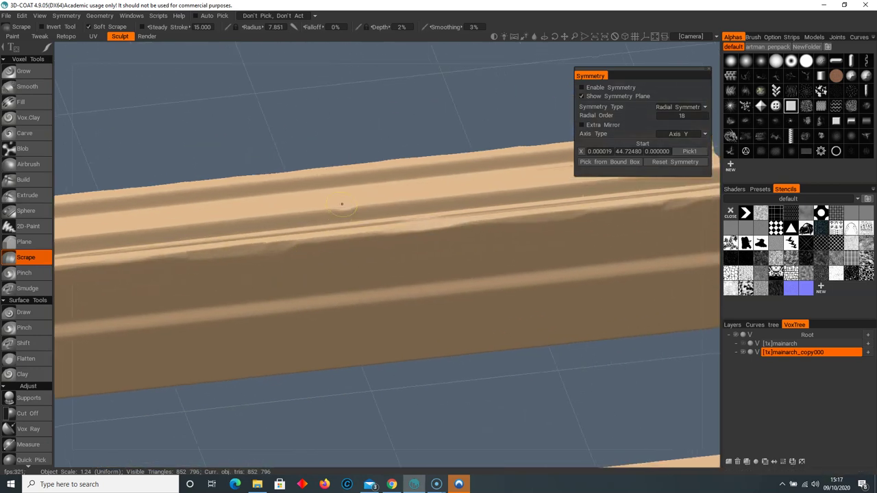
right_click_drag(521, 198, 221, 244)
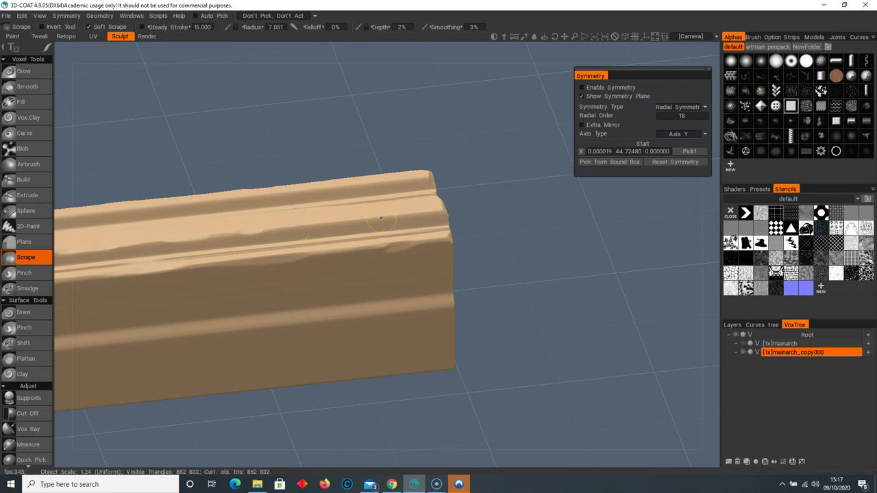
right_click_drag(441, 207, 378, 232)
right_click_drag(160, 252, 328, 246)
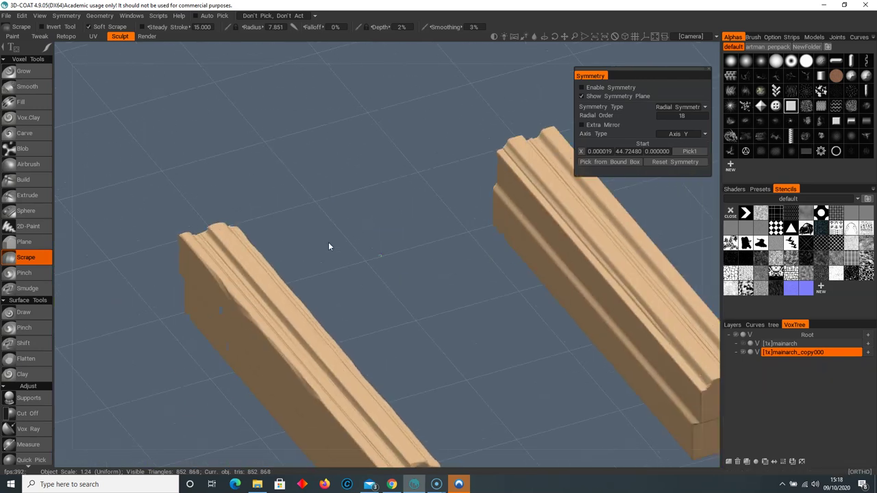
middle_click_drag(329, 242, 250, 164)
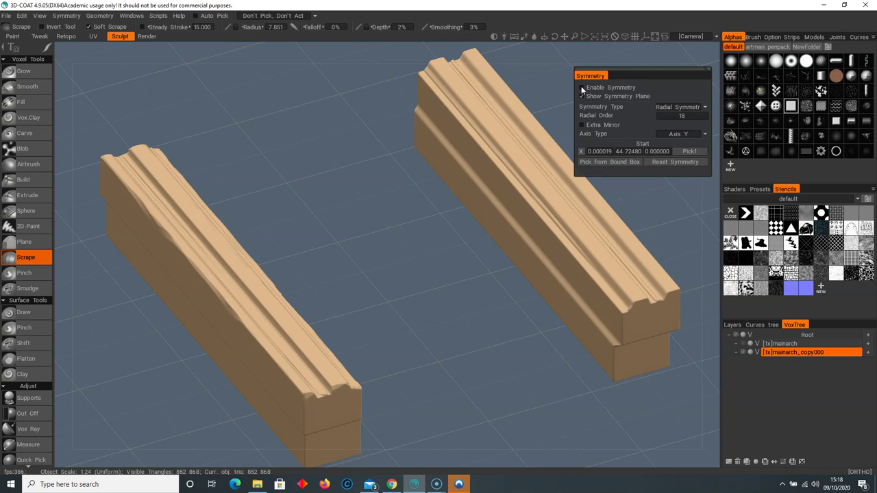
- Scrape the right leg's bottom end corner and chip its inner front edge up towards the top end
right_click_drag(523, 180, 268, 329)
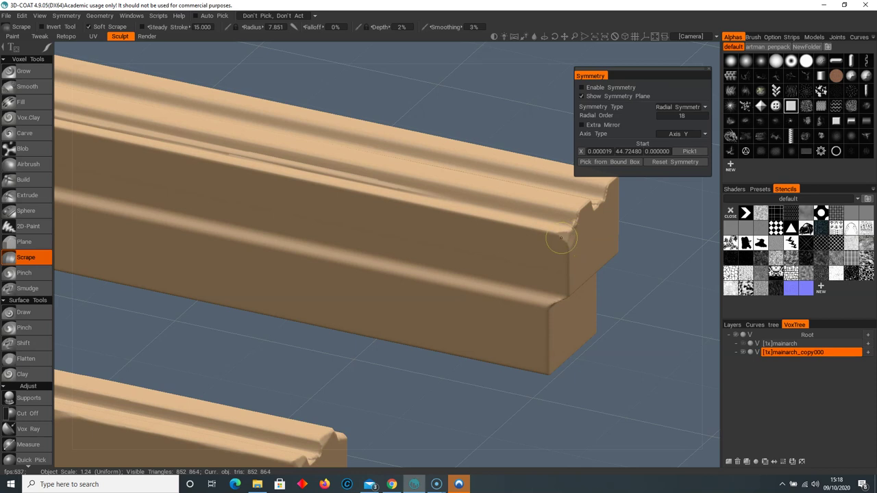
left_click_drag(436, 213, 376, 203)
left_click_drag(254, 246, 531, 343, "alt")
middle_click_drag(530, 342, 582, 371)
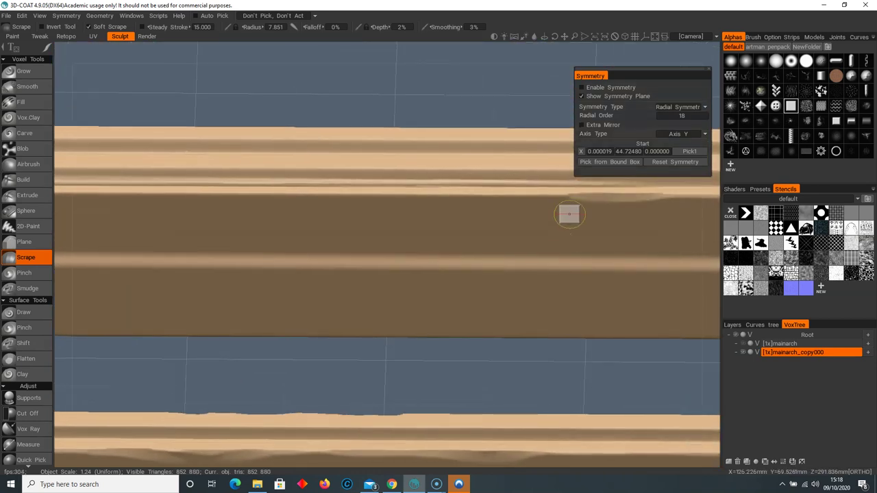
middle_click_drag(251, 198, 482, 266)
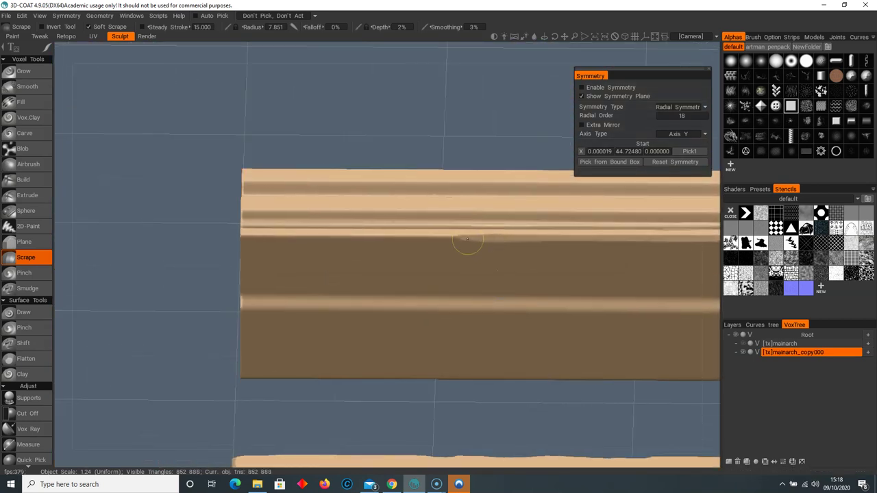
- Scrape the moulding corners across the right leg's top end
right_click_drag(249, 240, 421, 211)
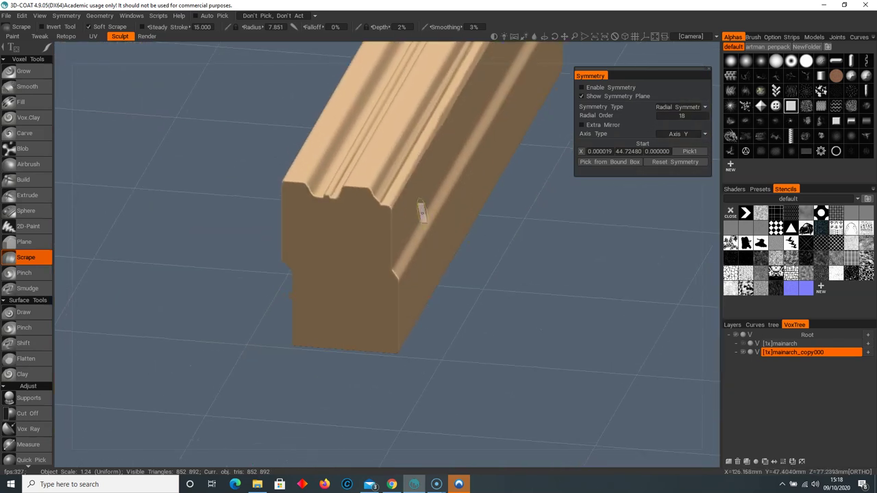
mouse_move(353, 187)
left_mouse_down()
mouse_move(335, 206)
mouse_move(289, 184)
left_mouse_up()
mouse_move(289, 184)
right_mouse_down()
mouse_move(478, 229)
mouse_move(425, 295)
mouse_move(466, 348)
right_mouse_up()
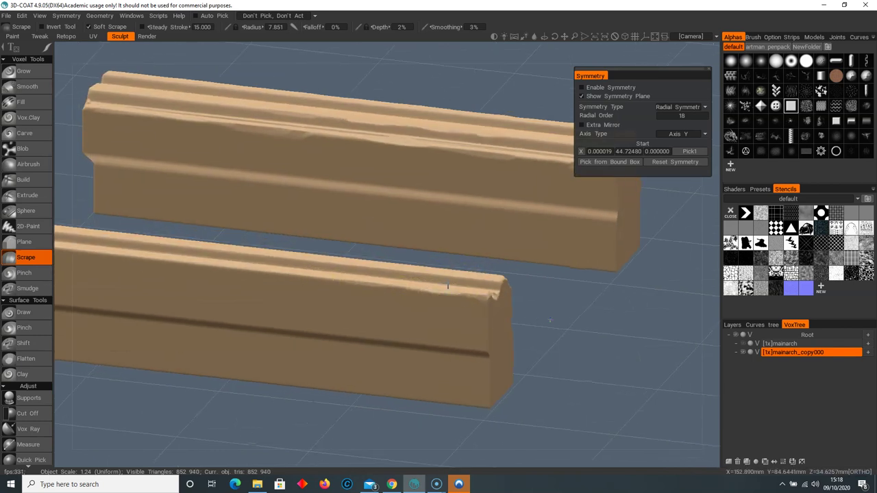
- Scrape shallow, irregular chips along the nearer leg's outer front edge up to its far end
right_click_drag(447, 286, 530, 300)
mouse_move(316, 322)
right_mouse_down()
mouse_move(593, 336)
mouse_move(500, 314)
right_mouse_up()
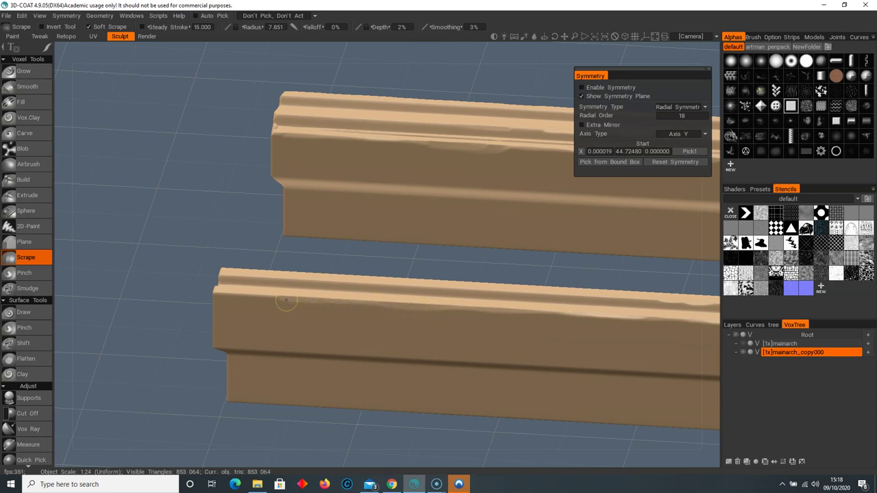
left_click_drag(343, 308, 370, 339, "alt")
middle_click_drag(370, 339, 344, 267, "alt")
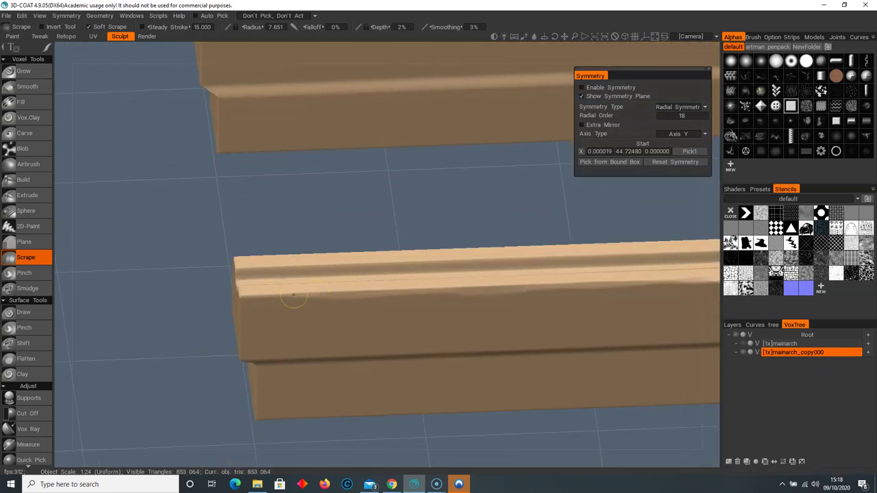
mouse_move(344, 270)
right_mouse_down()
mouse_move(505, 327)
mouse_move(329, 213)
mouse_move(431, 272)
right_mouse_up()
- Wear down the remaining sharp moulding corners at the straight legs' ends with Scrape
left_click_drag(461, 264, 458, 270)
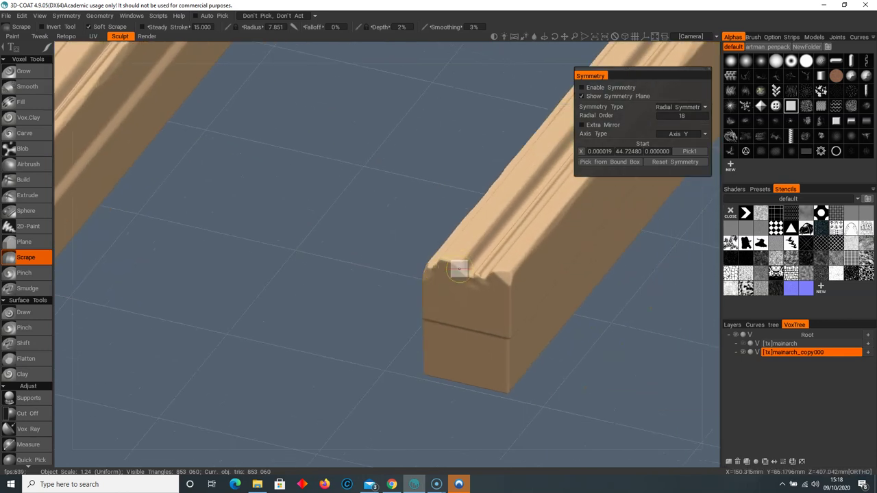
left_click_drag(356, 287, 491, 290)
middle_click_drag(411, 296, 117, 317)
mouse_move(561, 226)
left_mouse_down()
mouse_move(549, 217)
mouse_move(557, 221)
left_mouse_up()
left_click_drag(535, 229, 525, 231)
left_click_drag(544, 276, 427, 229, "alt")
right_click_drag(427, 229, 308, 199, "alt")
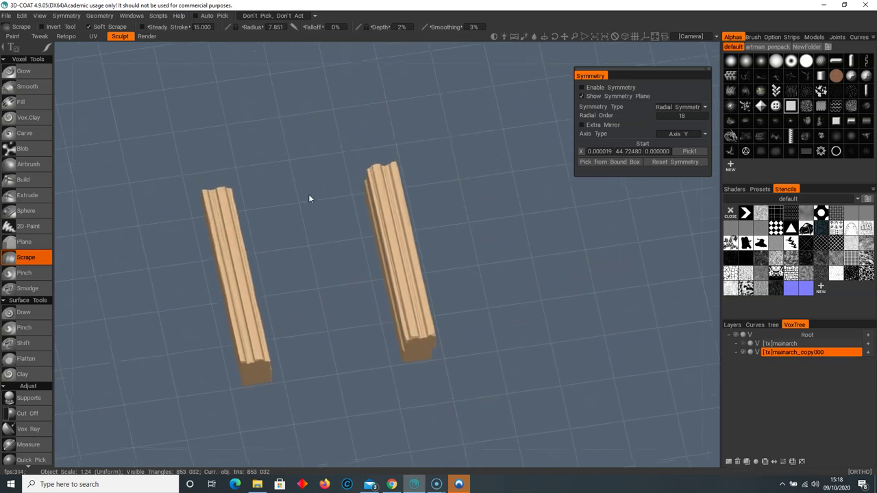
left_click_drag(308, 199, 313, 251)
right_click_drag(313, 251, 411, 223)
mouse_move(411, 222)
left_mouse_down()
mouse_move(475, 191)
mouse_move(388, 147)
left_mouse_up()
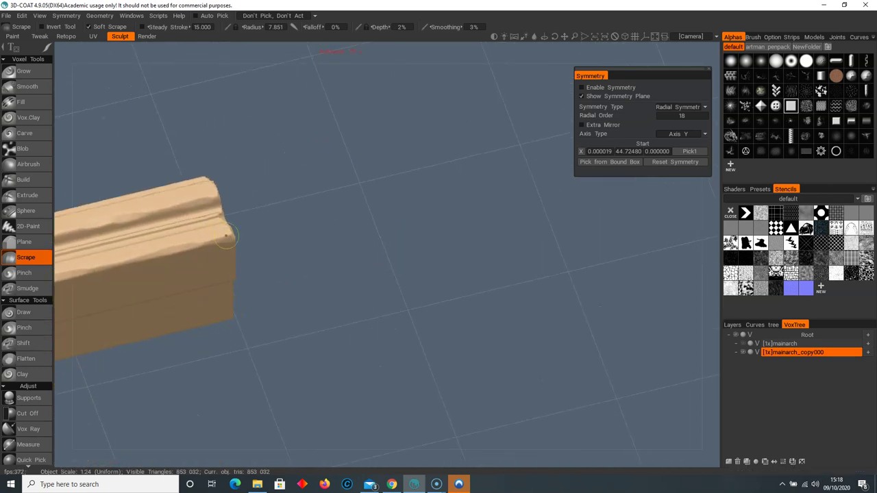
scroll(203, 277, "down", 5)
right_click_drag(203, 277, 342, 227)
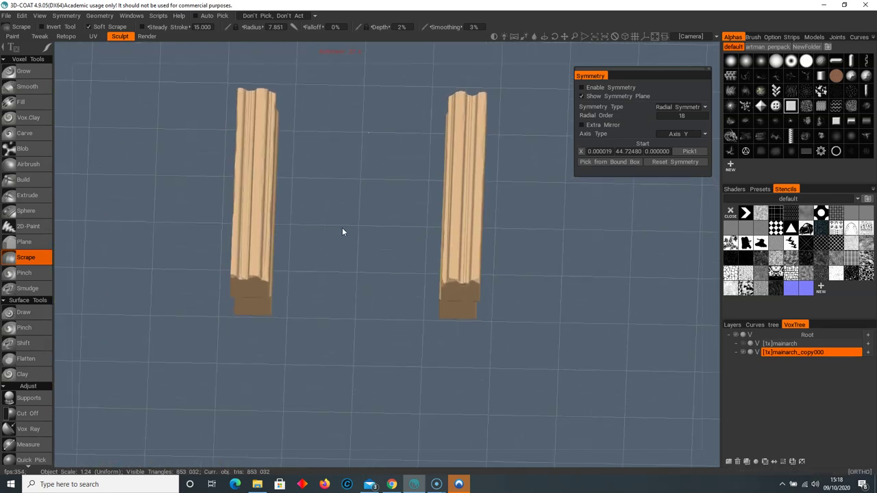
- Slice irregular chips off the outer front edges of both legs using Cut Off with the Vertex Lasso
left_click(29, 413)
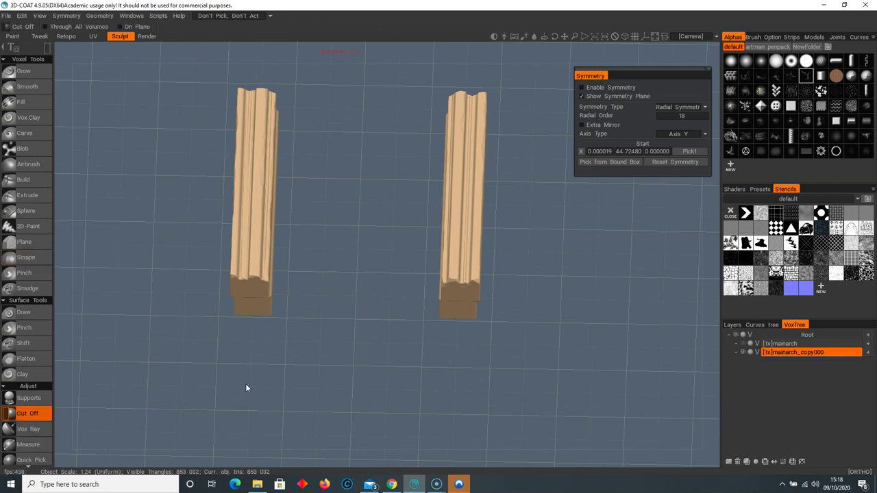
key("space")
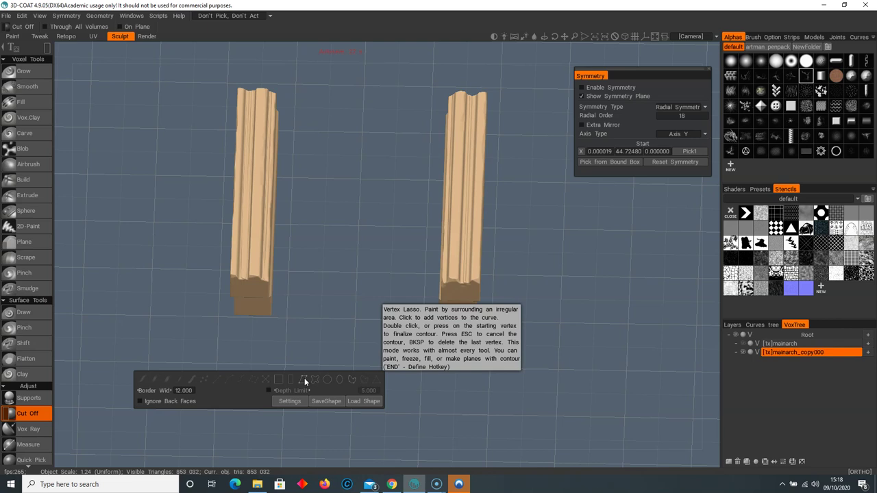
left_click(305, 379)
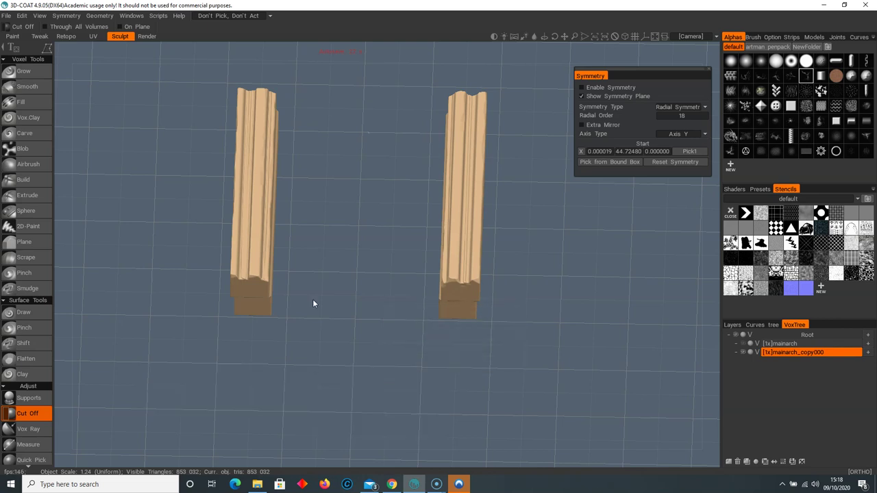
left_click_drag(313, 300, 287, 289, "alt")
middle_click_drag(287, 290, 279, 199)
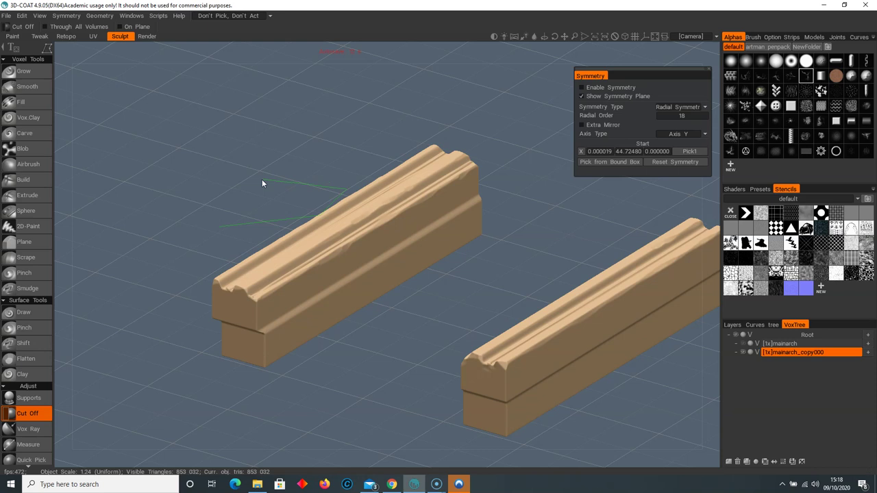
middle_click_drag(284, 229, 305, 227)
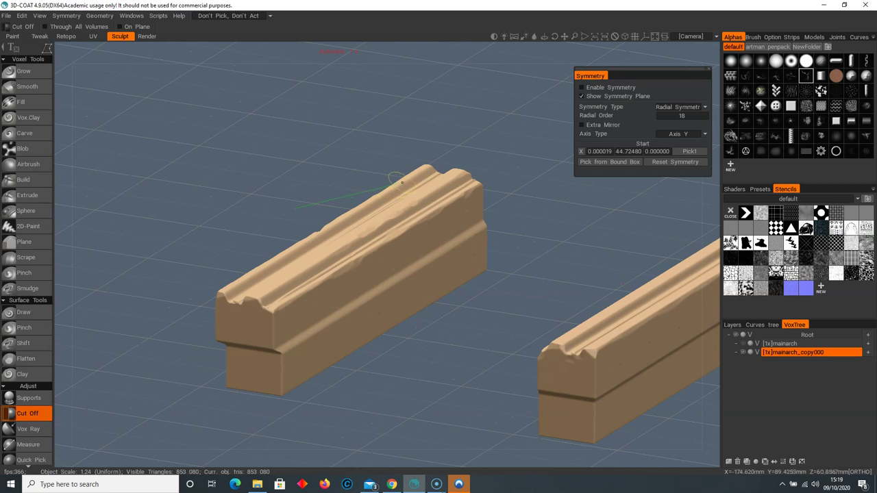
middle_click_drag(308, 177, 511, 272)
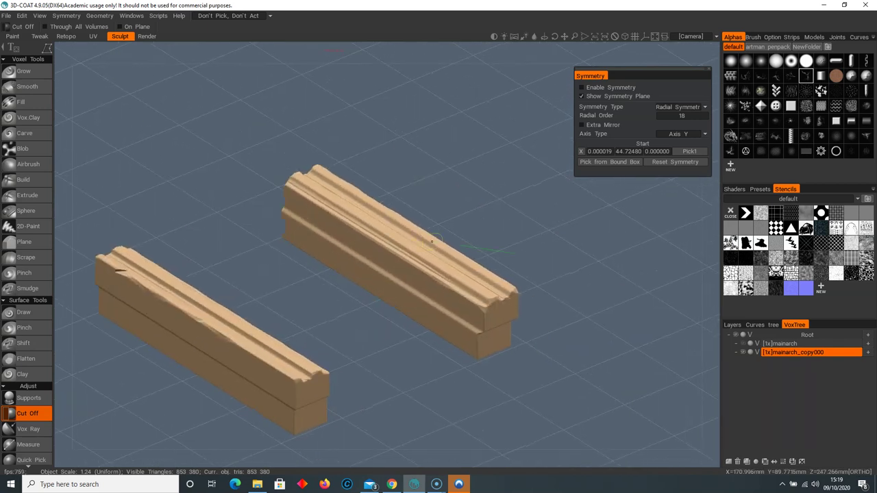
middle_click_drag(427, 198, 455, 281)
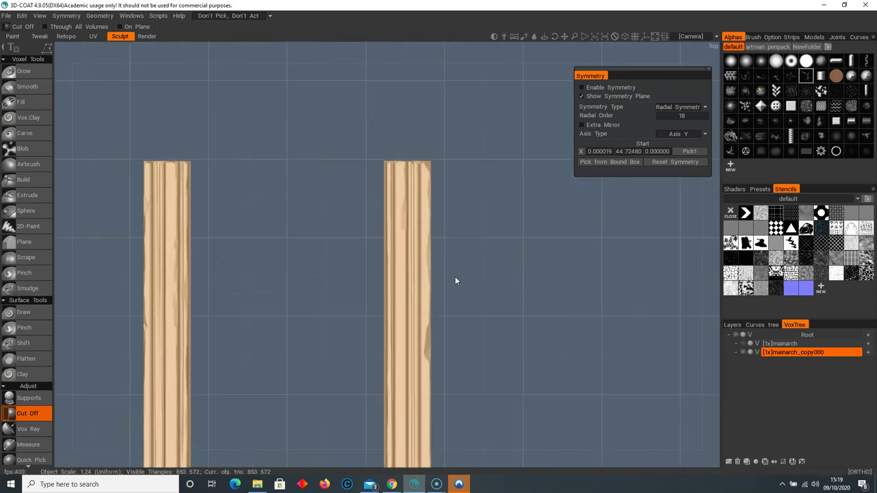
- Show the mainarch volume and examine its joints with both straight legs
left_click(744, 344)
scroll(274, 224, "up", 5)
middle_click_drag(374, 199, 388, 329)
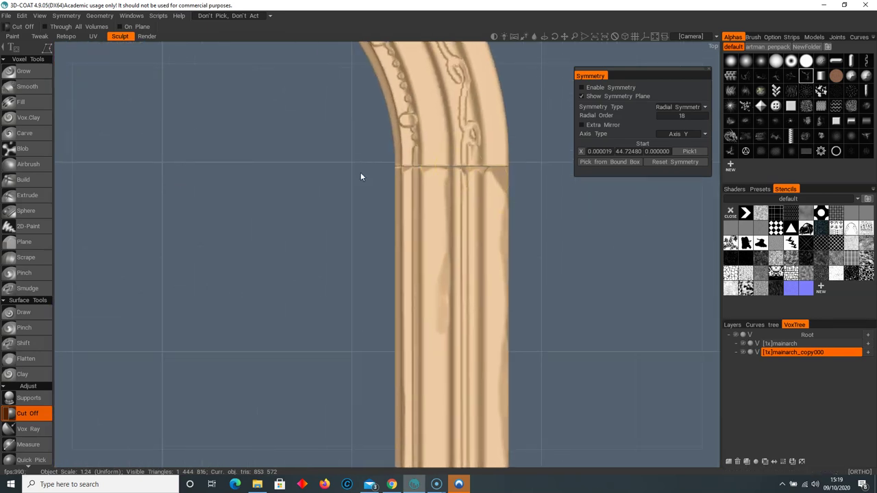
middle_click_drag(361, 177, 185, 205)
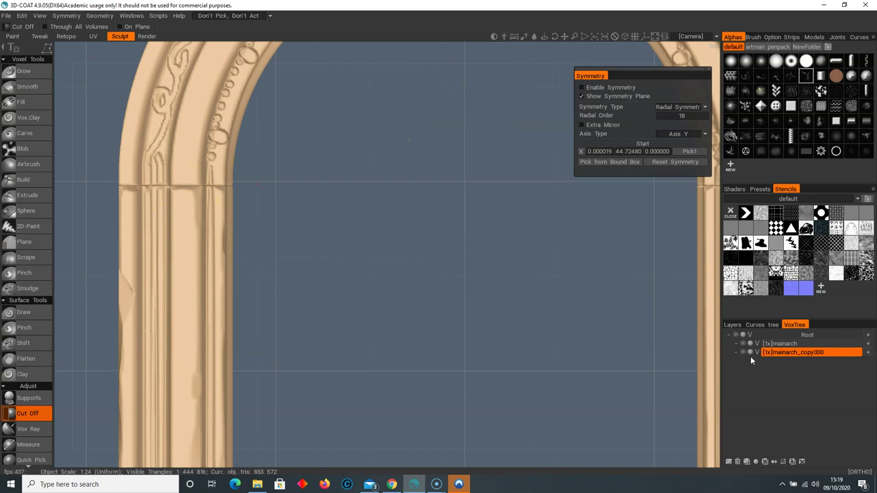
- Hide the mainarch_copy000 legs and make mainarch the active volume, with one cut end of the curve in view
left_click(743, 353)
left_click(812, 344)
left_click_drag(311, 334, 350, 262, "alt")
middle_click_drag(350, 263, 484, 342)
- Scrape the moulding corners and inner vertical corner at one end of the curved part
left_click(26, 257)
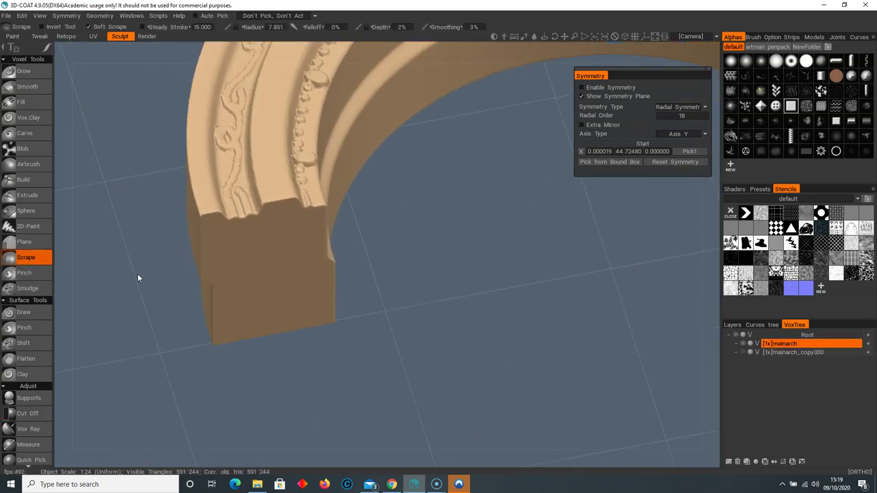
left_click_drag(284, 199, 216, 217)
left_click_drag(285, 243, 218, 288, "alt")
middle_click_drag(351, 166, 335, 222)
mouse_move(312, 188)
left_mouse_down()
mouse_move(333, 184)
mouse_move(335, 280)
left_mouse_up()
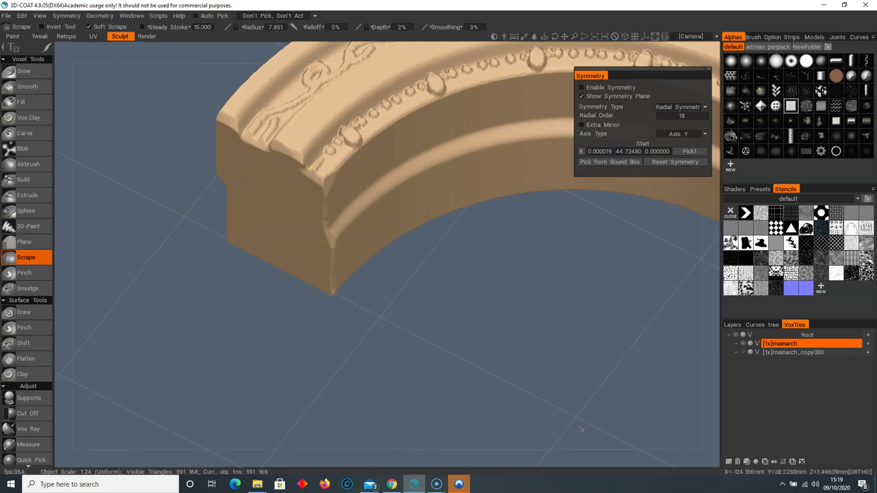
- Scrape chips along the curved part's outer front edge, starting from the worn end
middle_click_drag(287, 239, 245, 231)
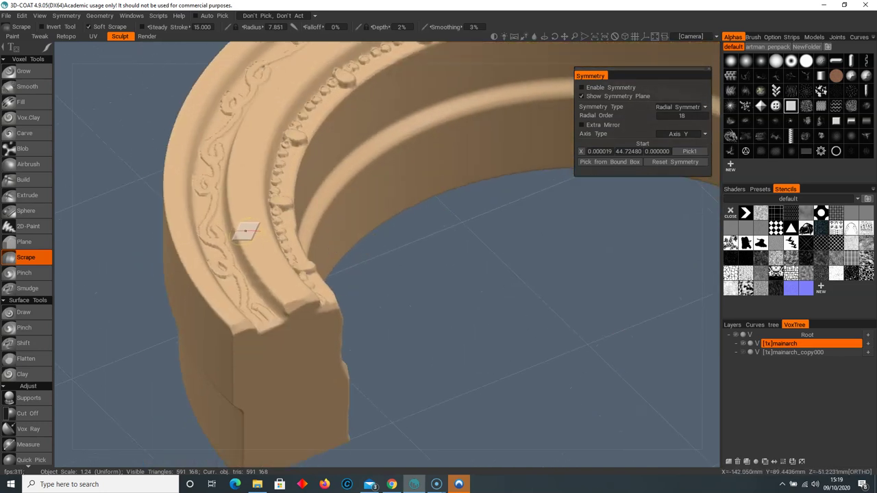
left_click_drag(231, 254, 212, 315)
mouse_move(183, 270)
middle_mouse_down()
mouse_move(363, 281)
mouse_move(366, 300)
middle_mouse_up()
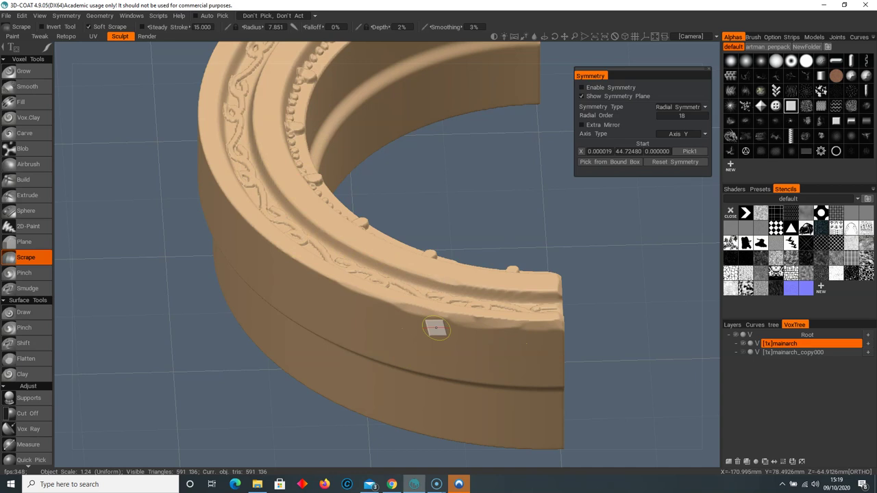
mouse_move(324, 185)
middle_mouse_down()
mouse_move(378, 174)
mouse_move(302, 130)
middle_mouse_up()
- Apply the light off-white shader from the Paint shader set to the curved part and dismiss the shader warning
left_click(734, 190)
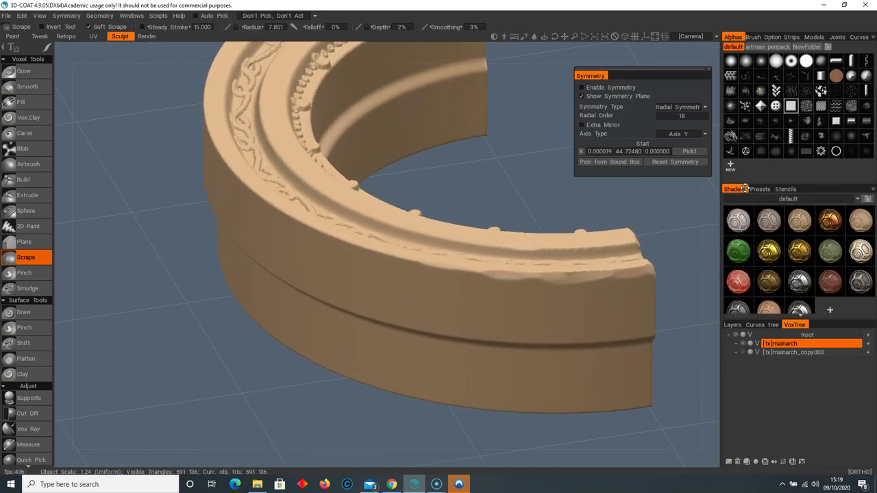
left_click(793, 199)
left_click(852, 209)
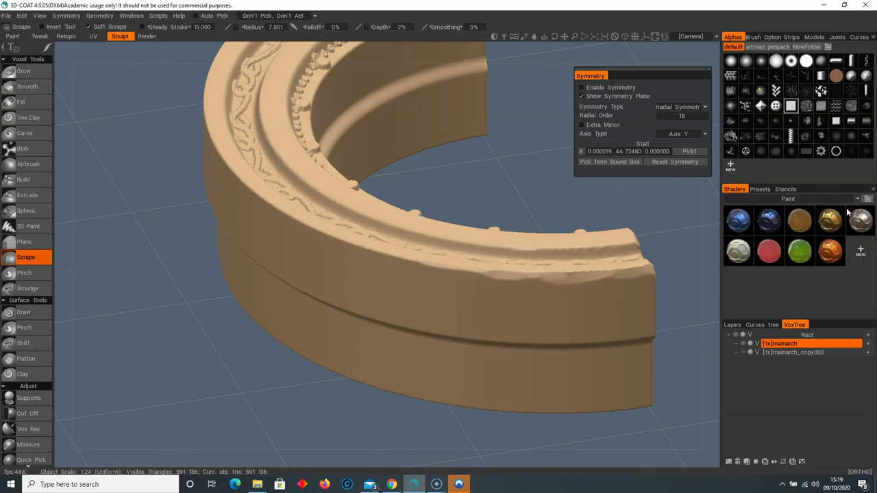
left_click(738, 257)
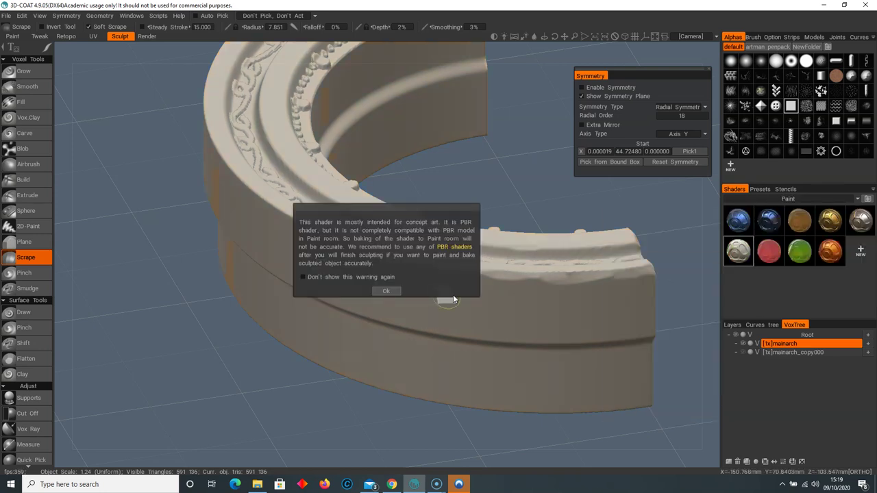
left_click(386, 293)
- Continue scraping irregular chips around the middle of the curved part's outer front edge
middle_click_drag(386, 301, 403, 318)
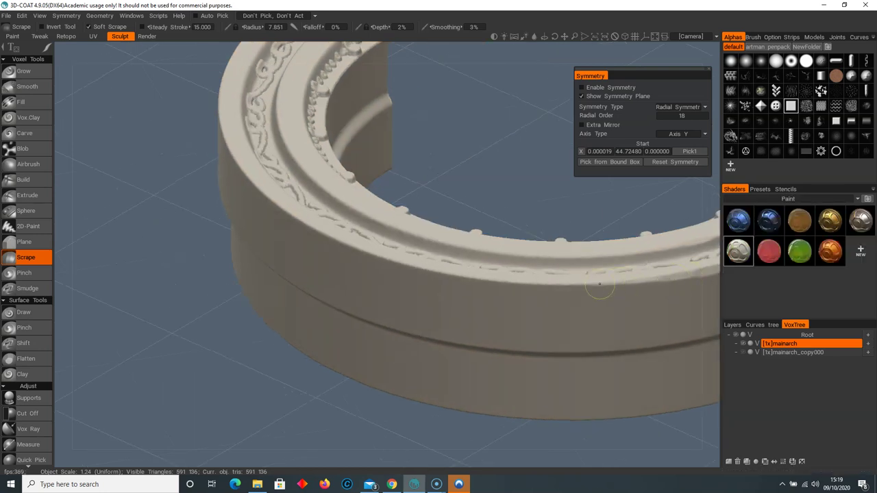
left_click_drag(441, 299, 505, 292, "alt")
middle_click_drag(506, 292, 459, 257, "alt")
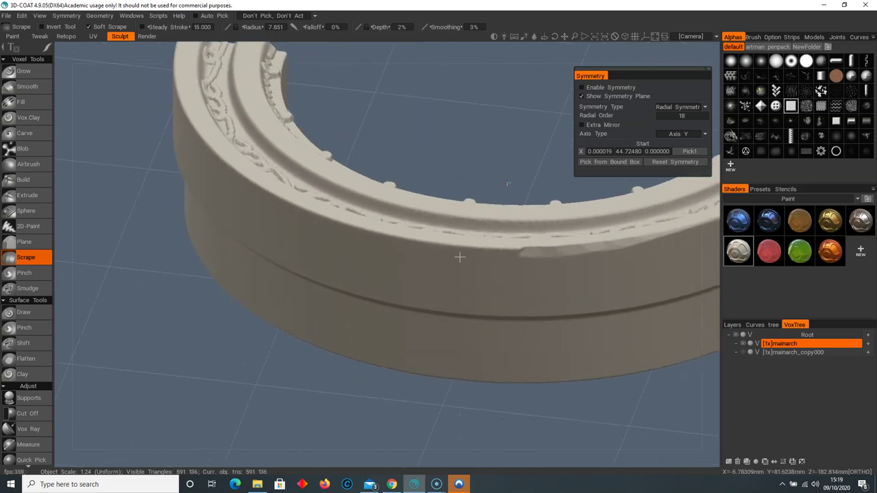
mouse_move(436, 248)
left_mouse_down()
mouse_move(514, 254)
mouse_move(469, 309)
mouse_move(470, 385)
mouse_move(528, 259)
mouse_move(480, 255)
left_mouse_up()
- Try the glossy orange shader on the curved part, then restore the light off-white one
left_click(828, 256)
middle_click_drag(481, 255, 419, 326, "alt")
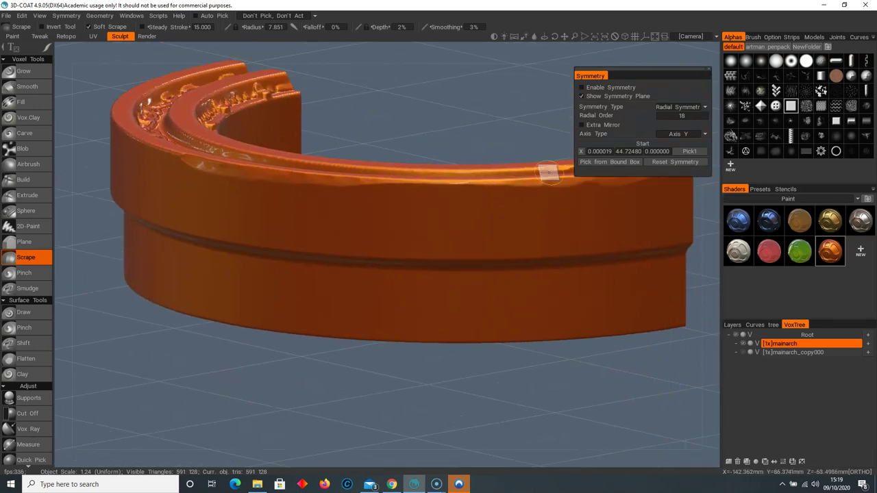
left_click(735, 259)
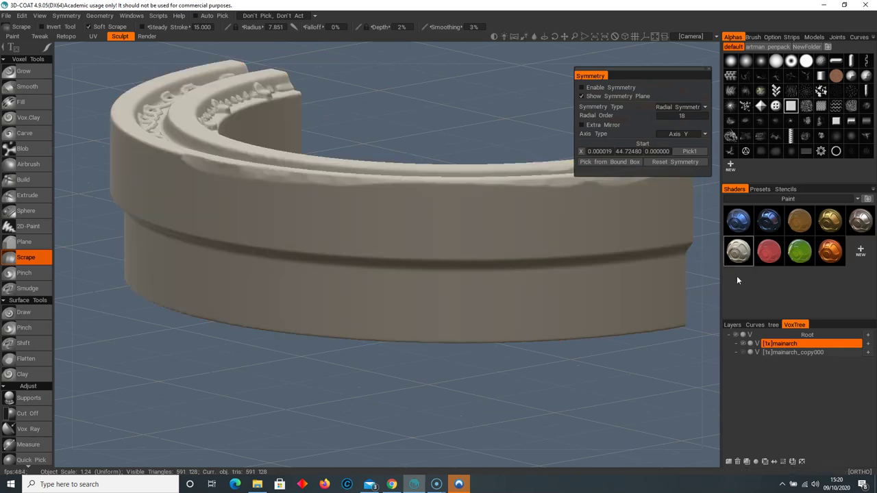
- Scrape the rest of the curved part's outer front edge towards its opposite end
middle_click_drag(322, 249, 327, 282, "alt")
left_click_drag(321, 241, 403, 289, "alt")
mouse_move(390, 252)
left_mouse_down()
mouse_move(360, 238)
mouse_move(419, 281)
left_mouse_up()
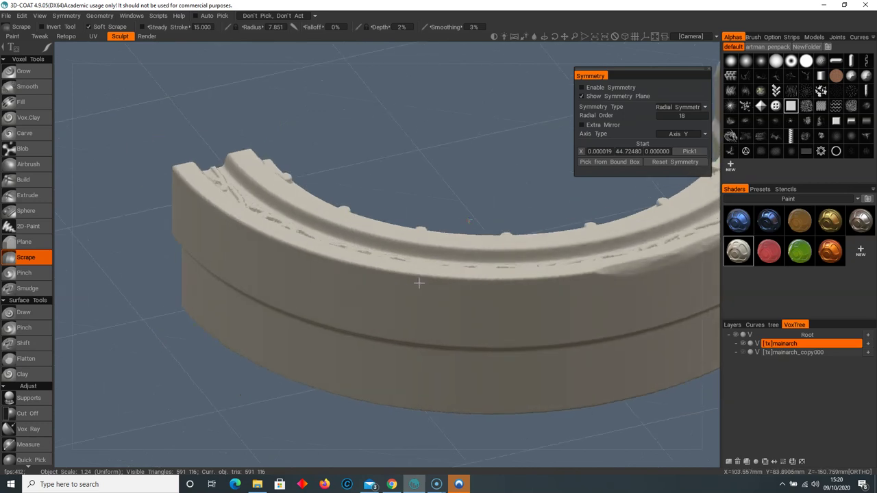
middle_click_drag(419, 282, 355, 244, "alt")
left_click_drag(526, 232, 424, 234)
left_click_drag(306, 226, 459, 234, "alt")
mouse_move(328, 230)
left_mouse_down()
mouse_move(228, 196)
mouse_move(491, 274)
left_mouse_up()
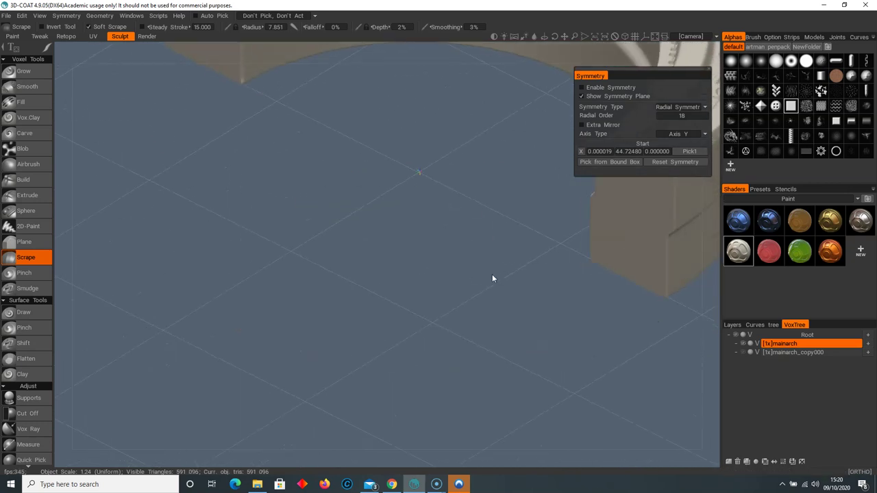
- Wear down the moulding corners and outer vertical corner at the curved part's opposite end with Scrape
middle_click_drag(492, 274, 274, 318, "alt")
mouse_move(444, 199)
left_mouse_down("alt")
mouse_move(468, 243)
mouse_move(450, 166)
left_mouse_up("alt")
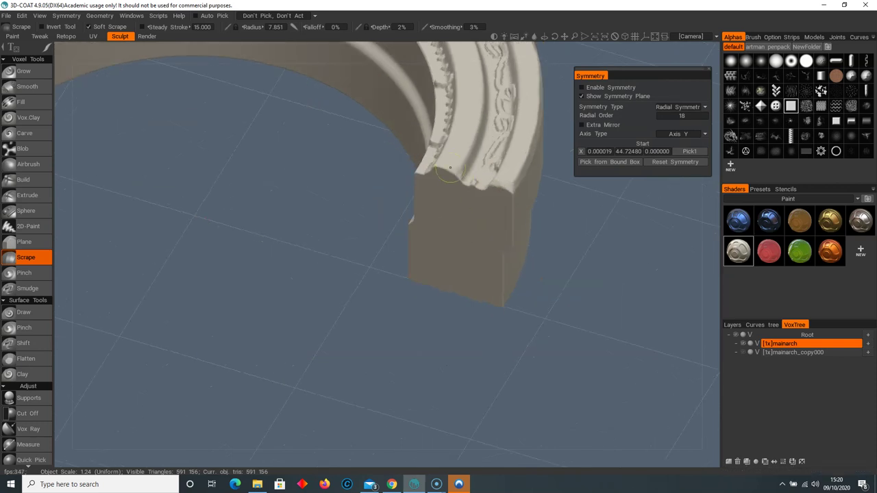
mouse_move(520, 189)
left_mouse_down()
mouse_move(480, 192)
mouse_move(433, 170)
left_mouse_up()
left_click_drag(404, 176, 477, 229, "alt")
middle_click_drag(388, 65, 412, 113, "alt")
left_click_drag(557, 207, 335, 101, "alt")
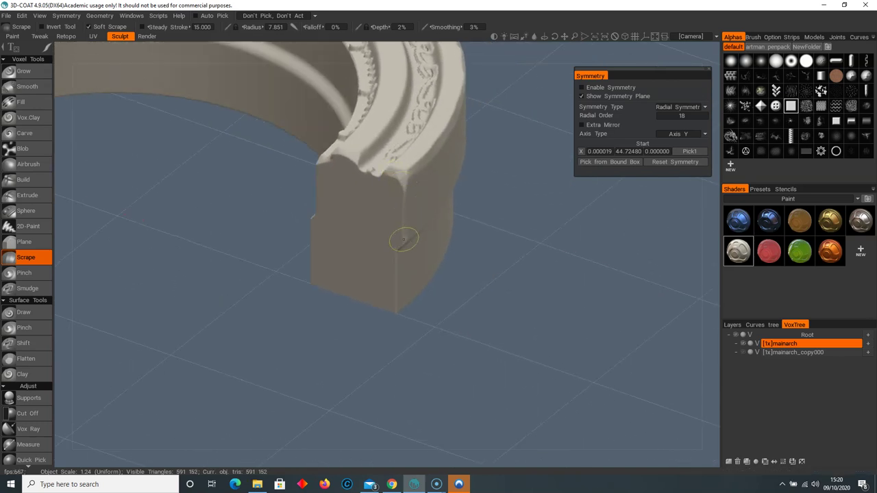
- Scrape irregular wear along the curved part's outer back edge, working around its rear
left_click_drag(394, 307, 234, 124, "alt")
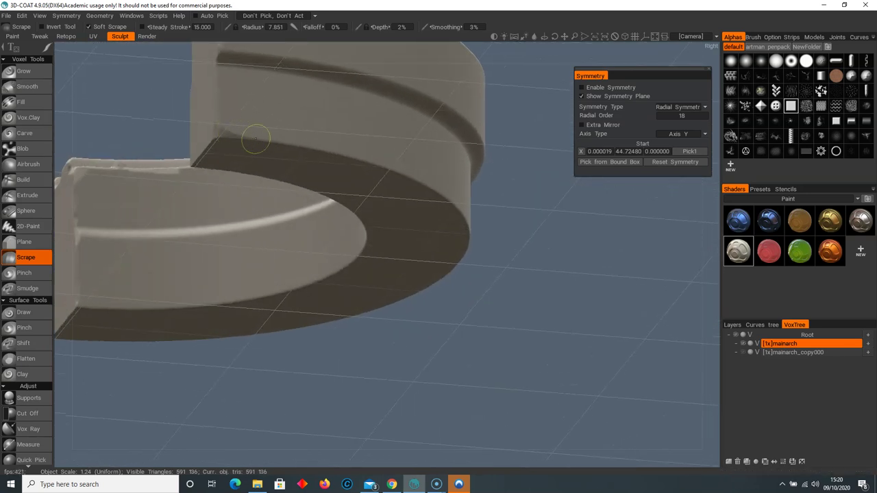
mouse_move(450, 194)
left_mouse_down("alt")
mouse_move(497, 158)
mouse_move(164, 116)
left_mouse_up("alt")
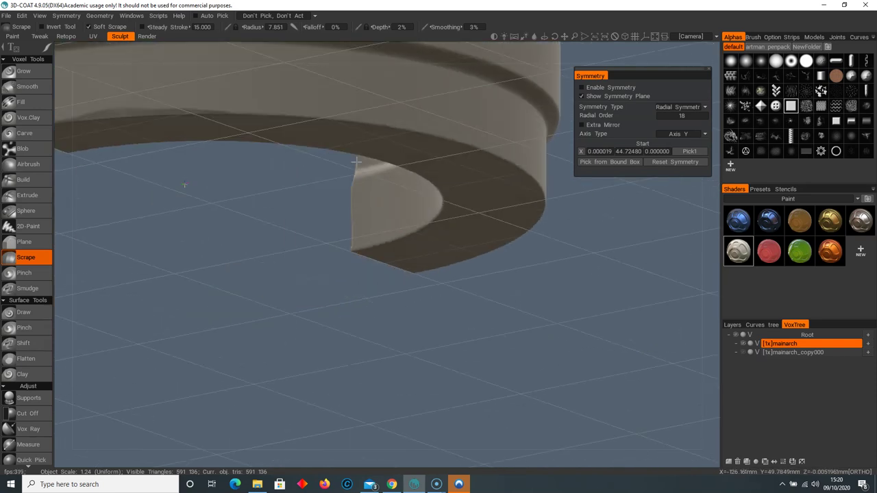
left_click_drag(481, 145, 433, 157, "alt")
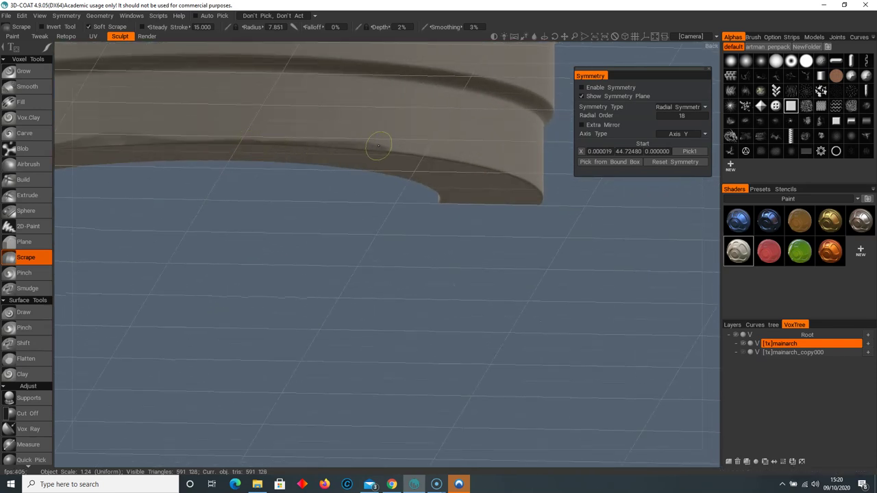
mouse_move(185, 185)
left_mouse_down("alt")
mouse_move(364, 180)
mouse_move(301, 175)
left_mouse_up("alt")
left_click_drag(436, 168, 415, 185, "alt")
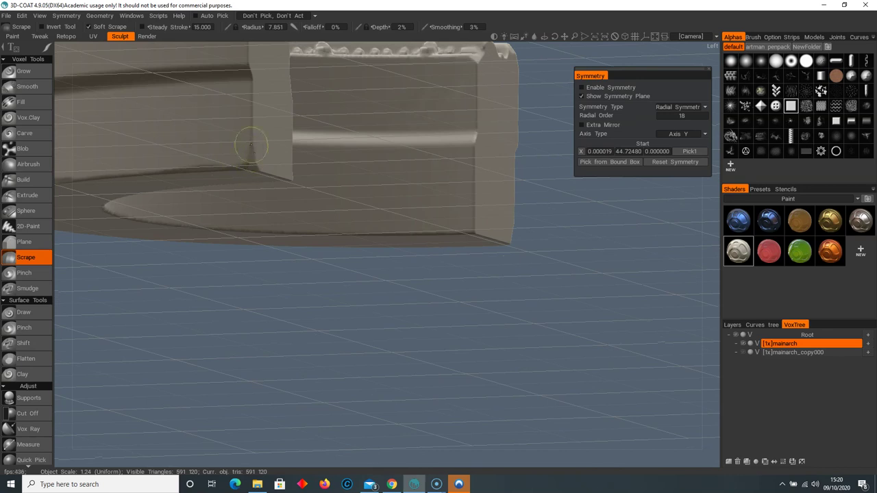
- Wear down the vertical corners and the back edge of the end face at one end of the curved part
mouse_move(258, 104)
left_mouse_down("alt")
mouse_move(263, 207)
mouse_move(148, 189)
left_mouse_up("alt")
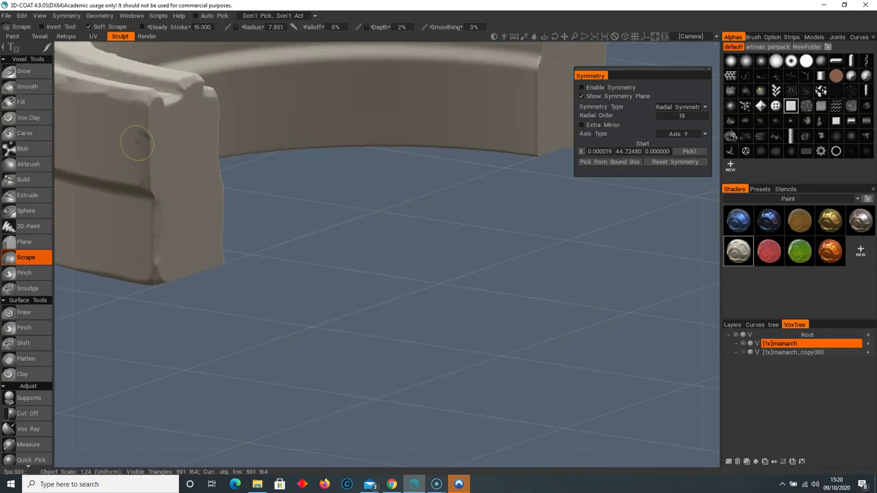
mouse_move(144, 113)
left_mouse_down("alt")
mouse_move(187, 184)
mouse_move(329, 127)
mouse_move(422, 183)
left_mouse_up("alt")
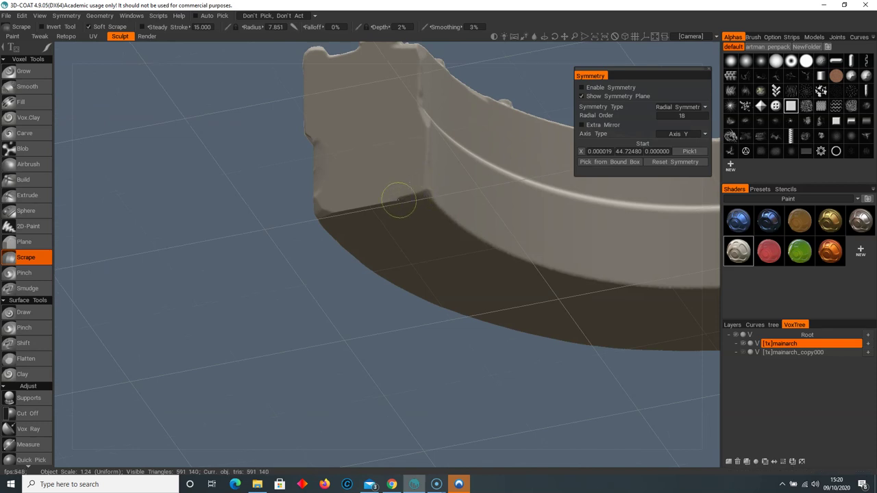
mouse_move(432, 204)
left_mouse_down("alt")
mouse_move(444, 268)
mouse_move(297, 231)
mouse_move(287, 135)
left_mouse_up("alt")
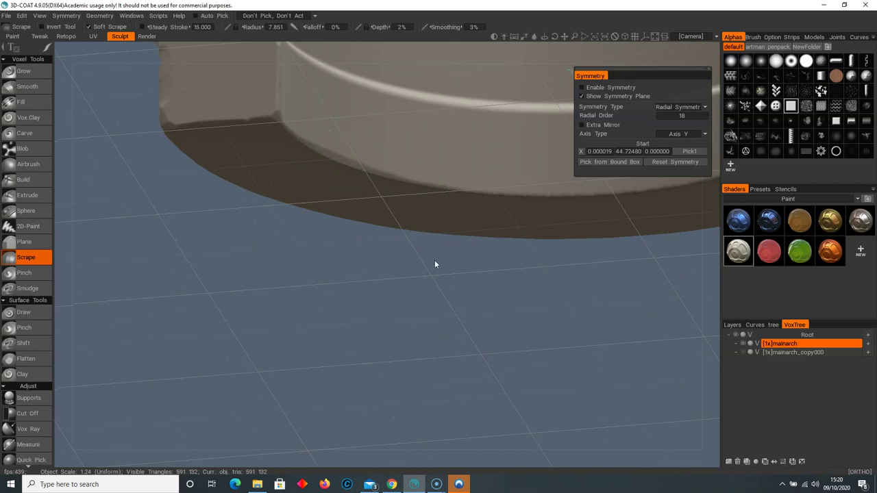
- Scrape chips along the curved part's inner back edge and into the back corner of its other end
middle_click_drag(434, 264, 321, 224)
middle_click_drag(303, 255, 244, 263)
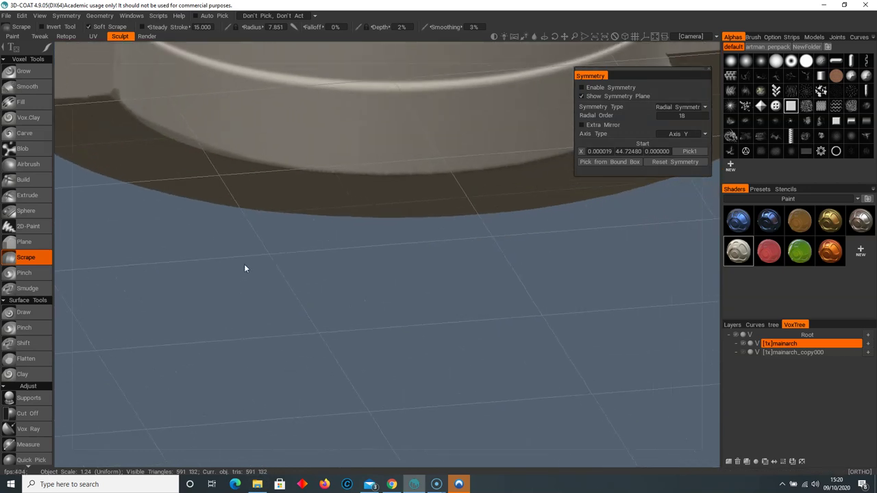
left_click_drag(457, 168, 290, 227, "alt")
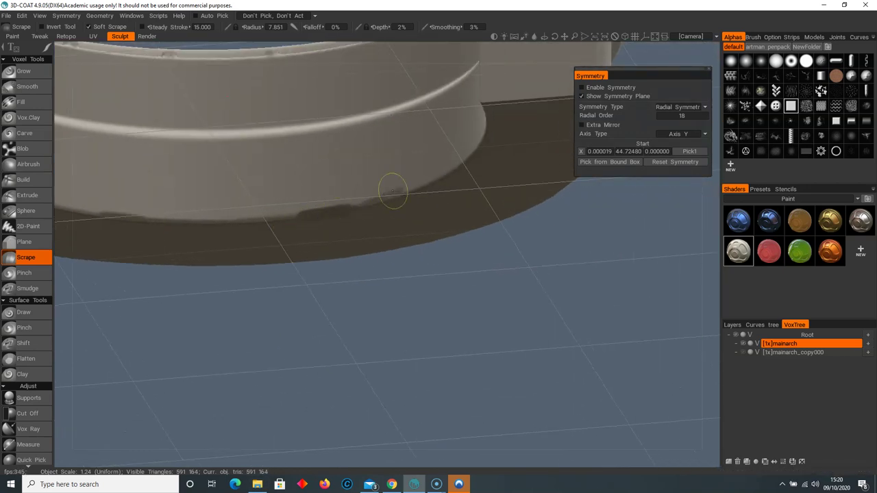
mouse_move(558, 257)
left_mouse_down()
mouse_move(495, 195)
mouse_move(473, 187)
left_mouse_up()
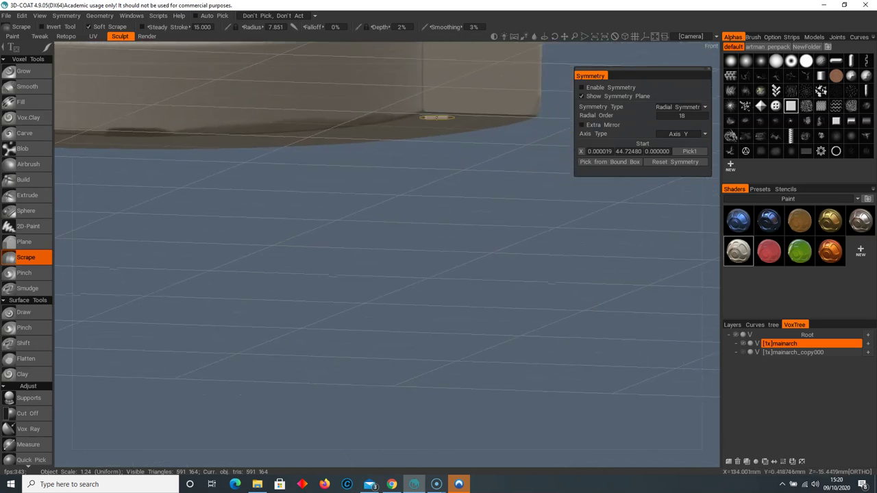
left_click_drag(424, 105, 491, 113)
- Resample the curved part to a higher poly count with Good resampling quality
scroll(30, 274, "down", 10)
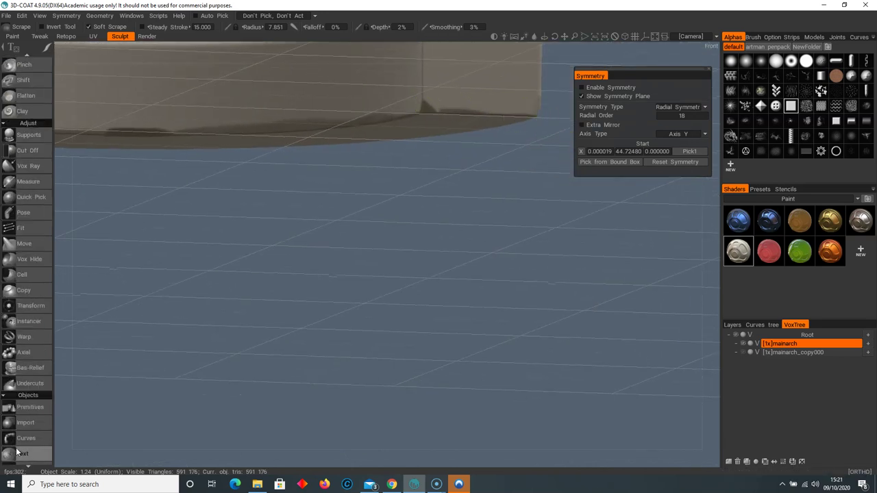
left_click(27, 426)
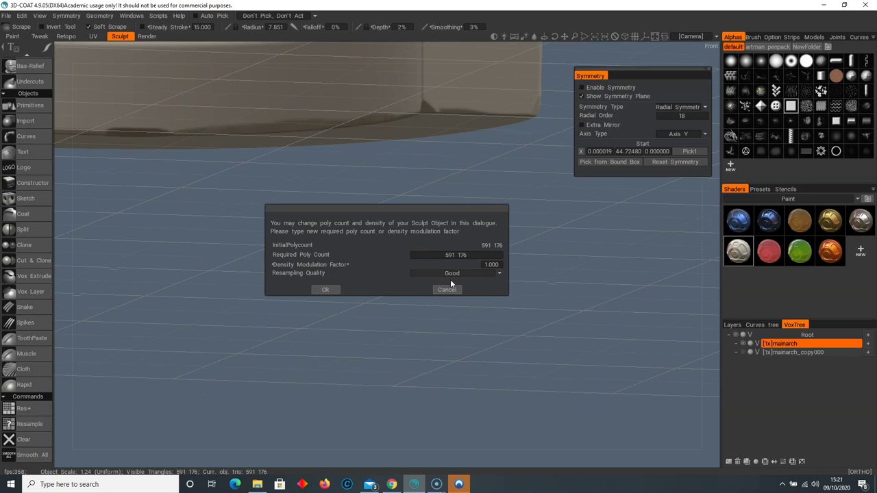
left_click(326, 289)
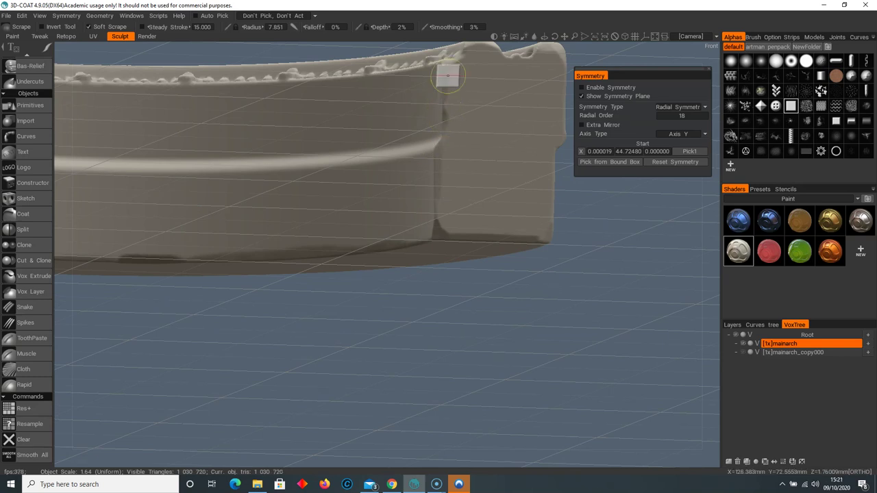
- Scrape the inner vertical corner at the end of the resampled curved part
left_click_drag(406, 214, 394, 241, "alt")
left_click_drag(334, 205, 425, 223, "alt")
mouse_move(431, 169)
left_mouse_down()
mouse_move(466, 190)
mouse_move(516, 172)
left_mouse_up()
scroll(252, 211, "down", 4)
left_click_drag(252, 212, 288, 255)
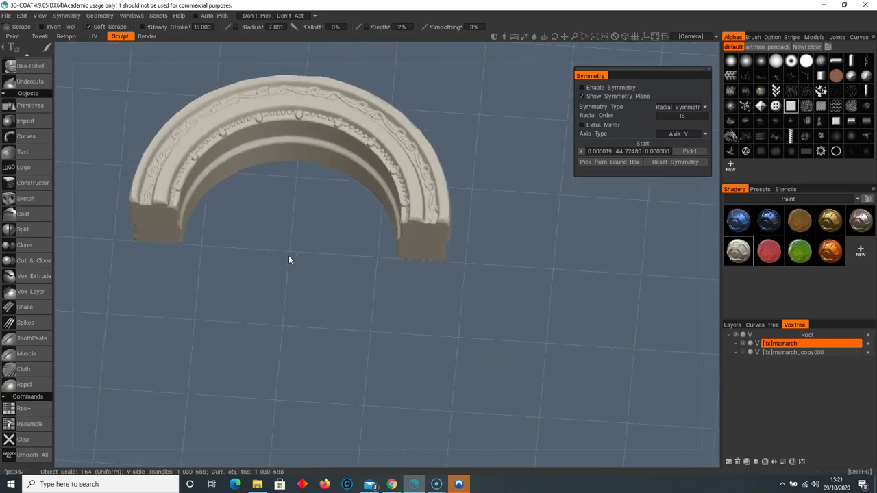
- Touch up the chipping on the curved part's outer front edge with Scrape
scroll(289, 255, "up", 5)
middle_click_drag(452, 459, 403, 356)
left_click_drag(355, 298, 332, 255)
left_click_drag(446, 158, 400, 159)
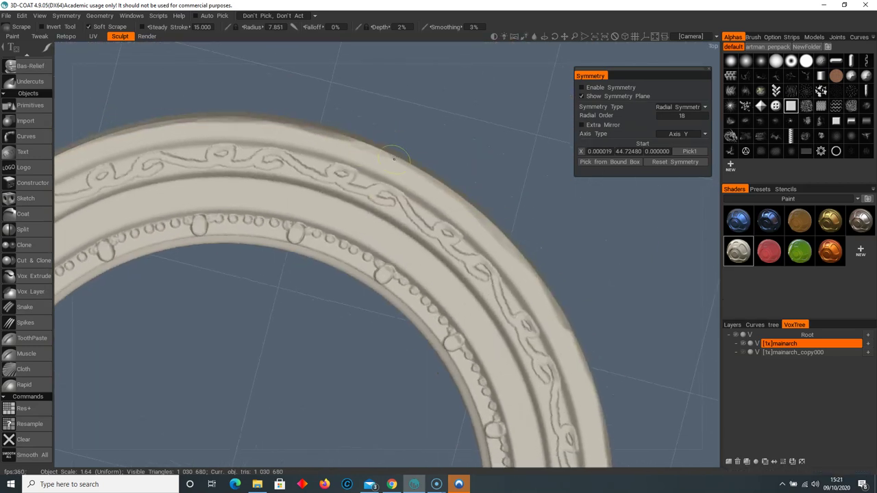
scroll(335, 331, "down", 6)
key("KP_7")
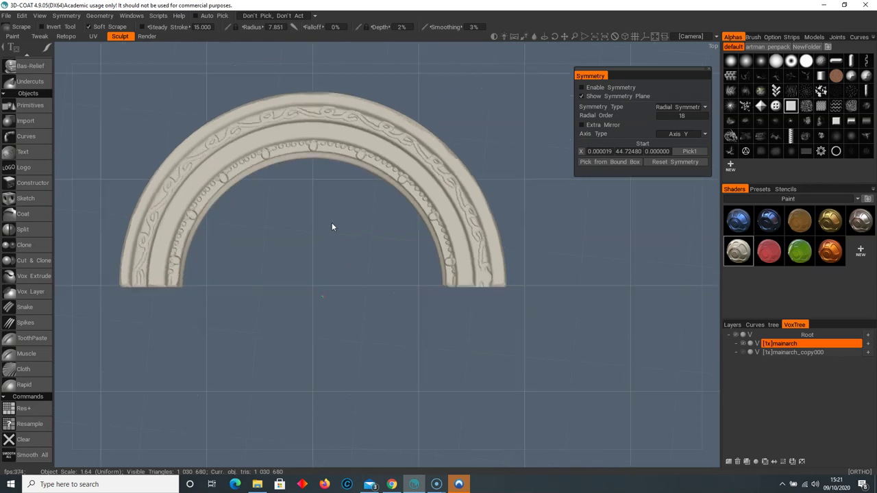
- Show the mainarch_copy000 legs with the curved part and give them the light off-white shader
left_click(741, 352)
left_click(798, 352)
left_click(386, 291)
scroll(313, 303, "down", 3)
left_click_drag(313, 303, 362, 287)
key("KP_1")
scroll(412, 278, "up", 2)
middle_click_drag(397, 250, 386, 216)
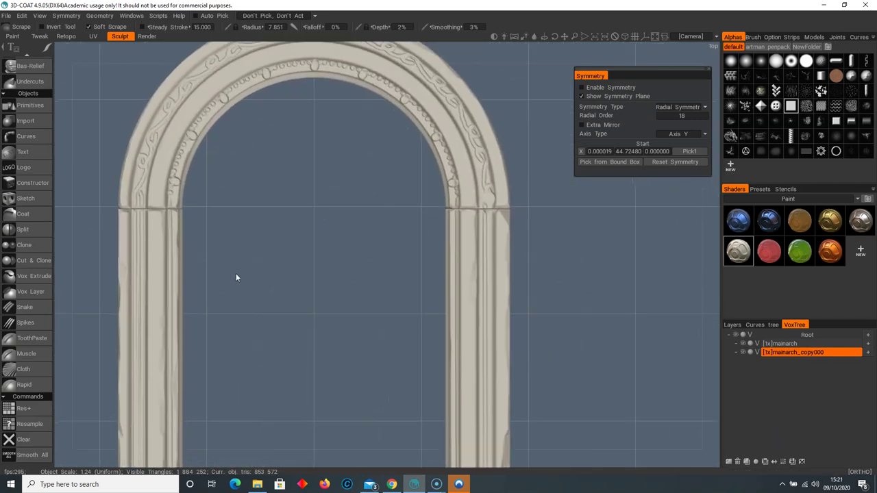
scroll(383, 272, "down", 4)
- Split both legs a short way below the curved part and move the separated lower legs' layer to root level
scroll(21, 329, "up", 5)
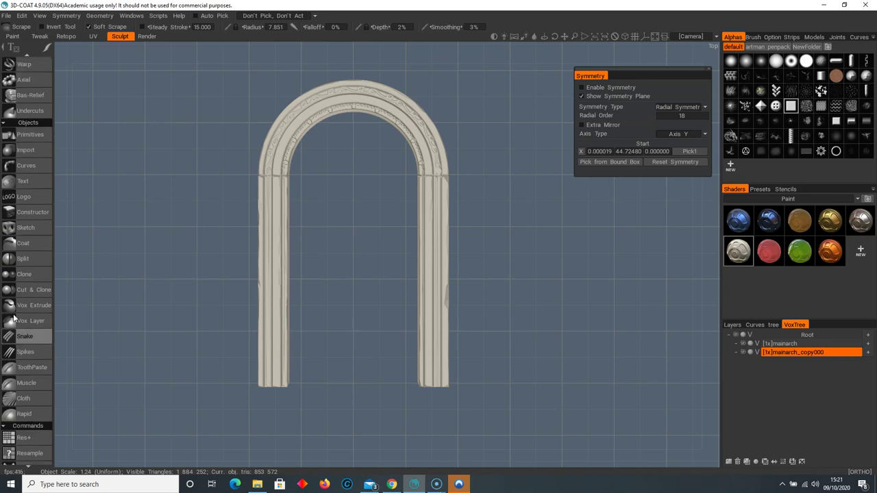
scroll(20, 329, "down", 1)
left_click(41, 349)
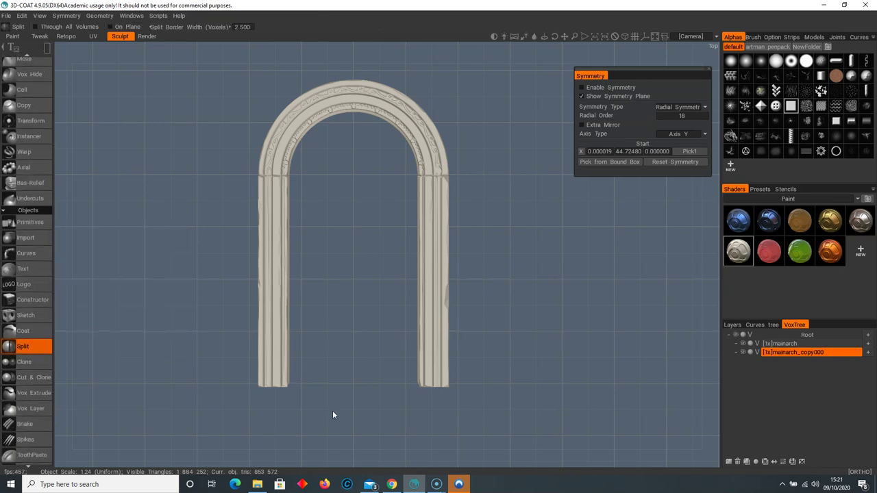
left_click_drag(193, 417, 504, 198)
left_click(814, 361)
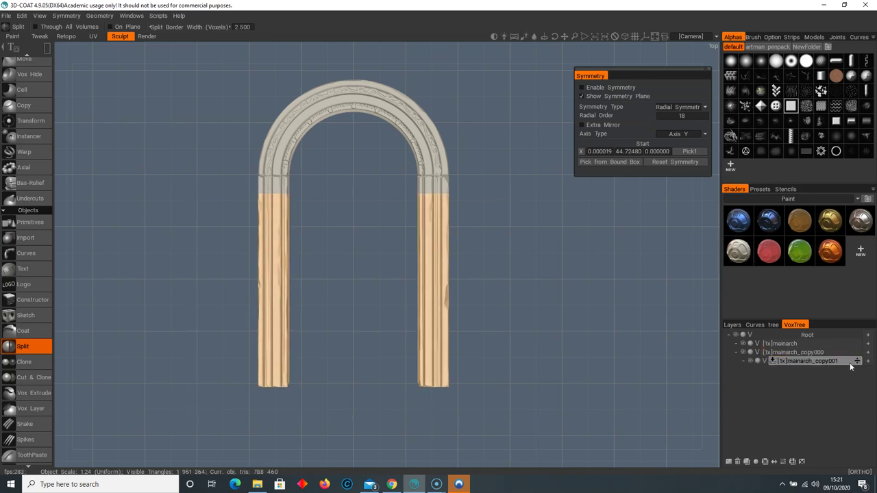
left_click_drag(858, 361, 856, 353)
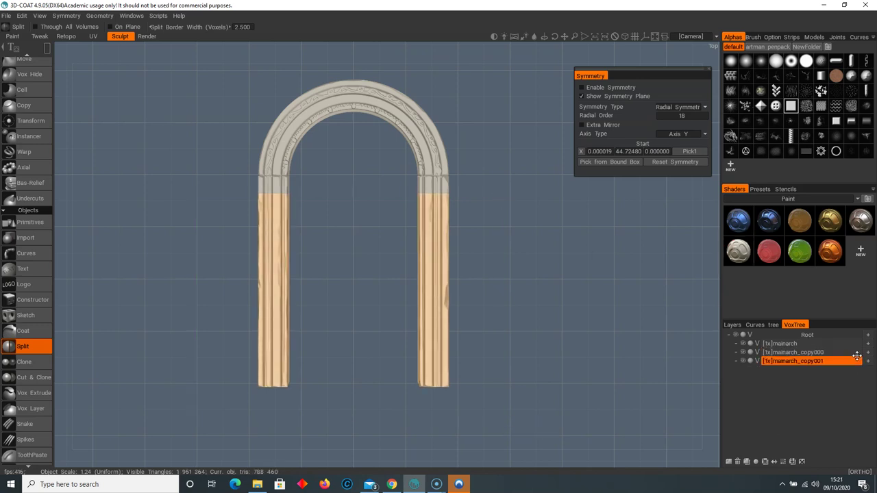
- Scale up the short blocks beneath the curved part slightly with Transform
left_click(788, 352)
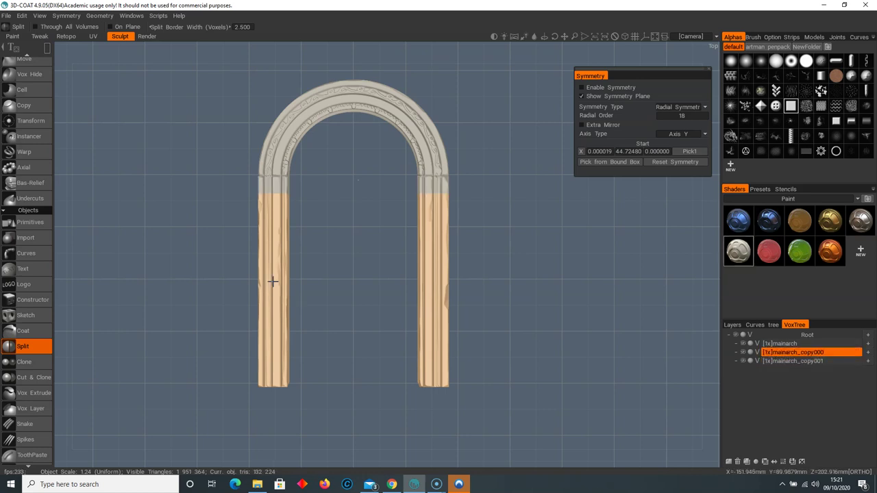
scroll(354, 256, "up", 4)
middle_click_drag(354, 256, 394, 326)
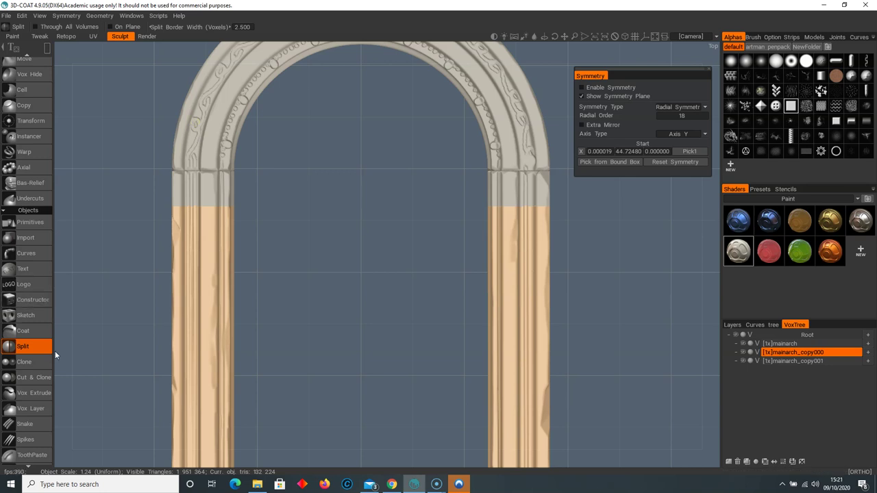
scroll(41, 342, "up", 2)
left_click(27, 150)
left_click_drag(426, 377, 424, 381)
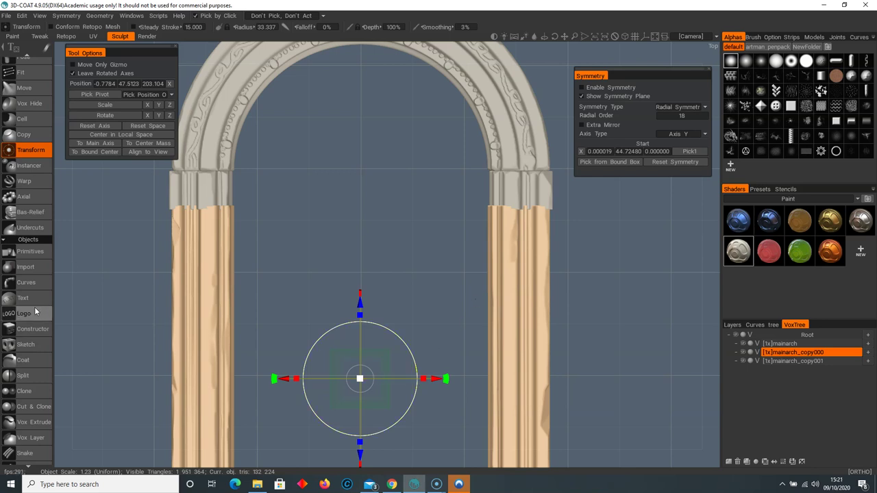
- Select the inner side of the left block with Pose and shift it slightly inward past the leg
scroll(34, 306, "up", 3)
left_click(24, 173)
left_click_drag(239, 206, 198, 241)
left_click_drag(288, 189, 301, 193)
middle_click_drag(290, 243, 339, 262)
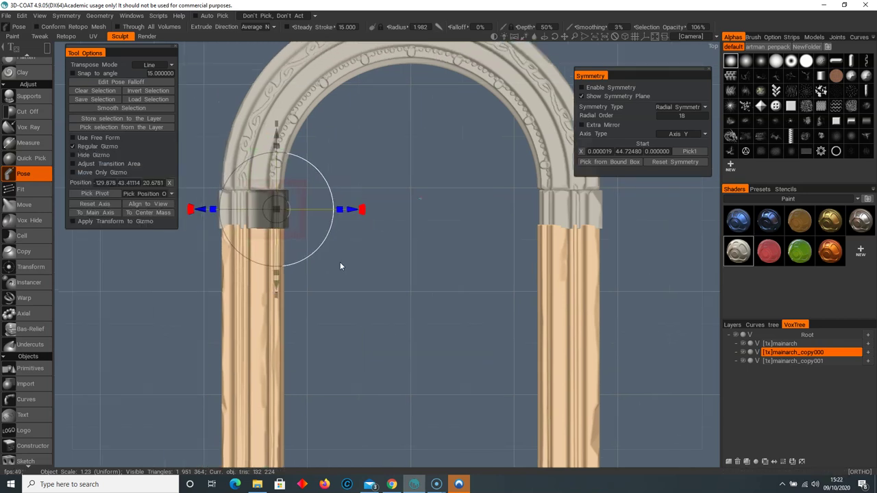
- Clear the Pose selection and shift the inner side of the right block slightly inward past the leg
key("ctrl+d")
left_click_drag(505, 200, 571, 244)
left_click_drag(626, 212, 617, 211)
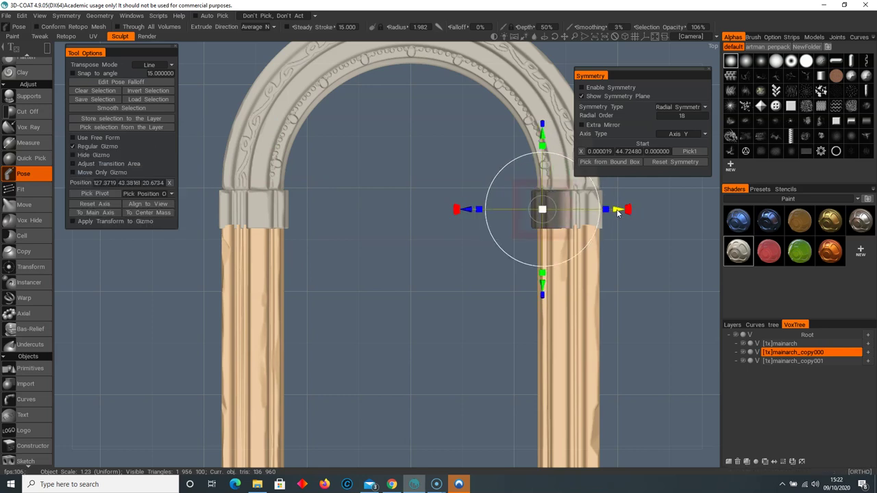
key("ctrl+d")
- Apply the light off-white shader to the lower legs in mainarch_copy001
left_click_drag(409, 305, 389, 231, "alt")
right_click_drag(388, 234, 298, 216)
scroll(343, 233, "up", 5)
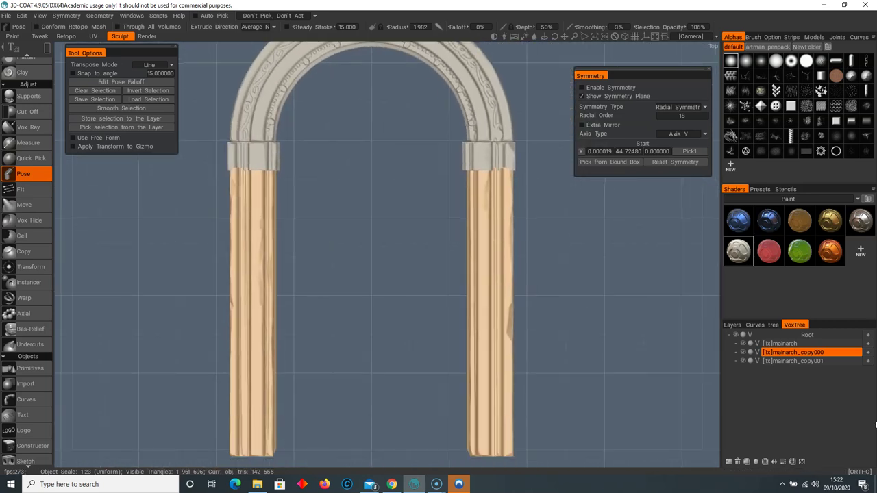
left_click(791, 361)
left_click(739, 251)
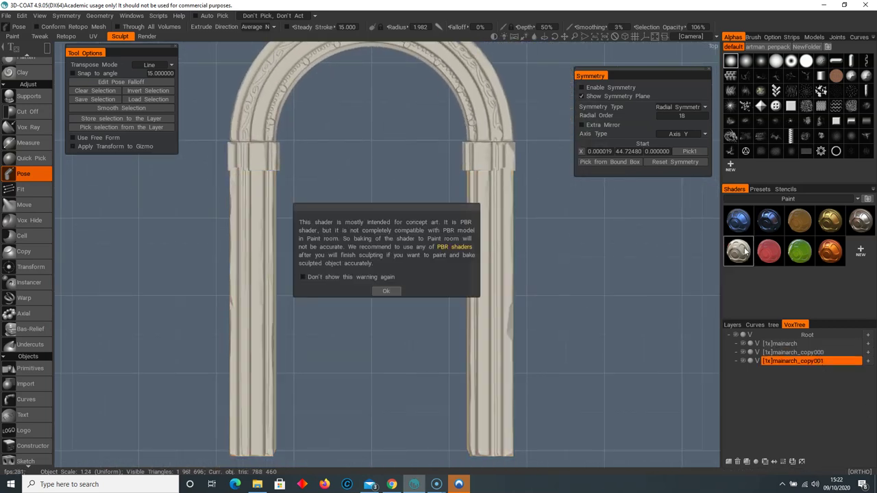
left_click(386, 291)
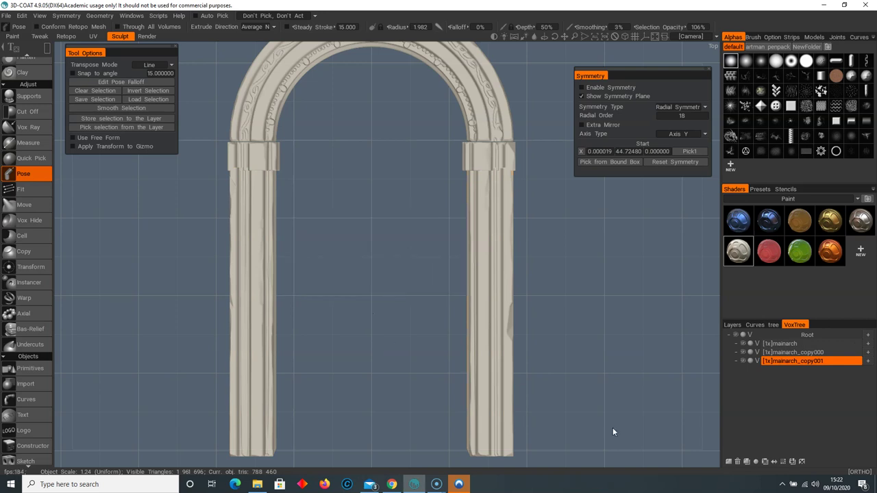
- Move the lower legs slightly down from the blocks with Transform, and hide the curved part and block layers
left_click(37, 265)
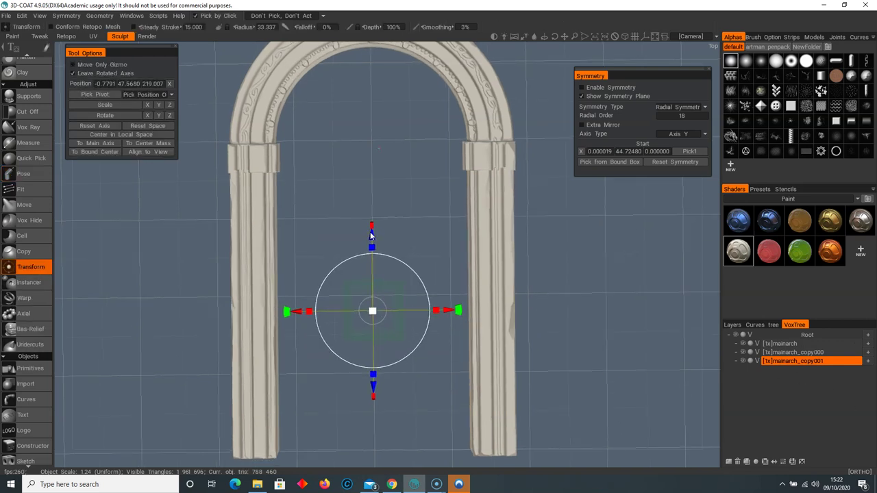
left_click_drag(370, 238, 370, 241)
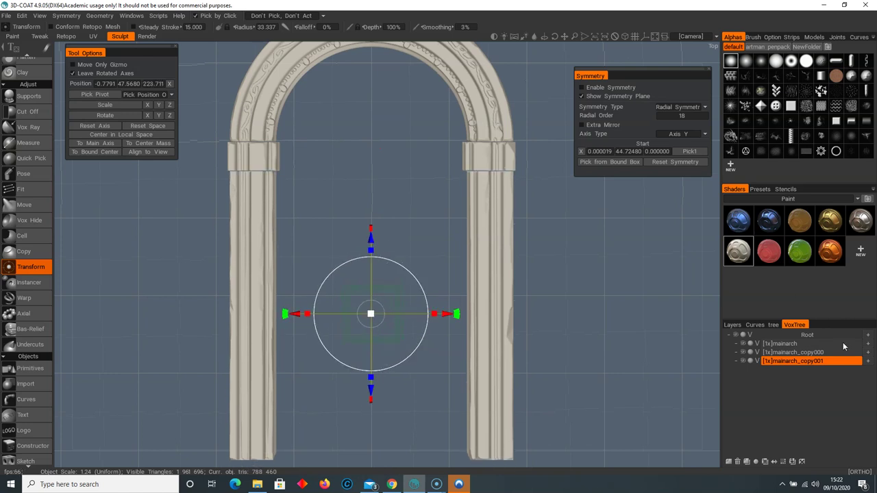
left_click(743, 352)
left_click(742, 344)
- Wear down the moulding edges and corners at the left lower leg's upper cut end with Scrape
left_click_drag(220, 284, 426, 197)
middle_click_drag(426, 197, 331, 304)
left_click_drag(331, 304, 308, 295)
scroll(36, 203, "up", 6)
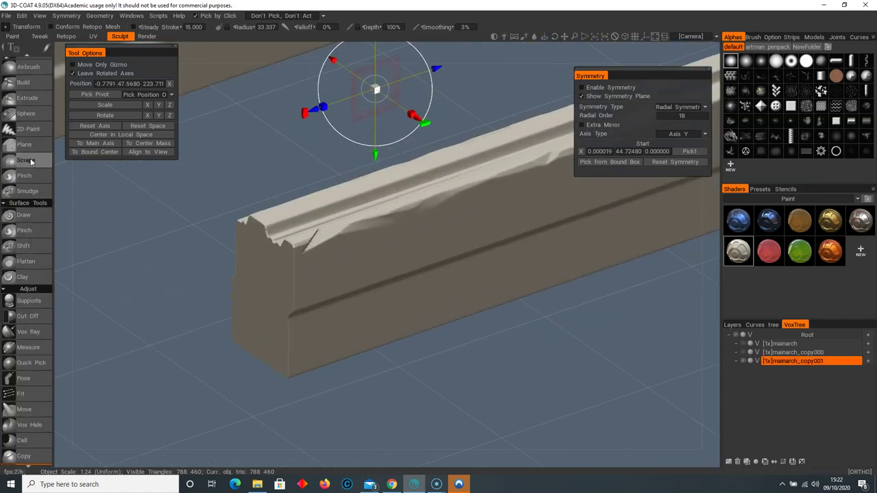
left_click(26, 160)
mouse_move(324, 247)
left_mouse_down("alt")
mouse_move(352, 208)
mouse_move(306, 194)
mouse_move(359, 265)
left_mouse_up("alt")
scroll(359, 264, "up", 3)
left_click_drag(249, 212, 296, 226)
key("ctrl+z")
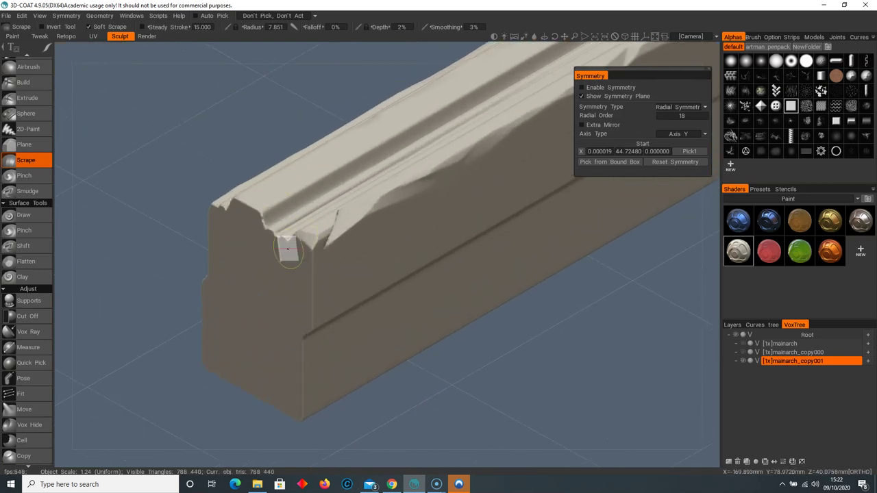
mouse_move(265, 235)
left_mouse_down("alt")
mouse_move(281, 162)
mouse_move(367, 167)
mouse_move(334, 227)
left_mouse_up("alt")
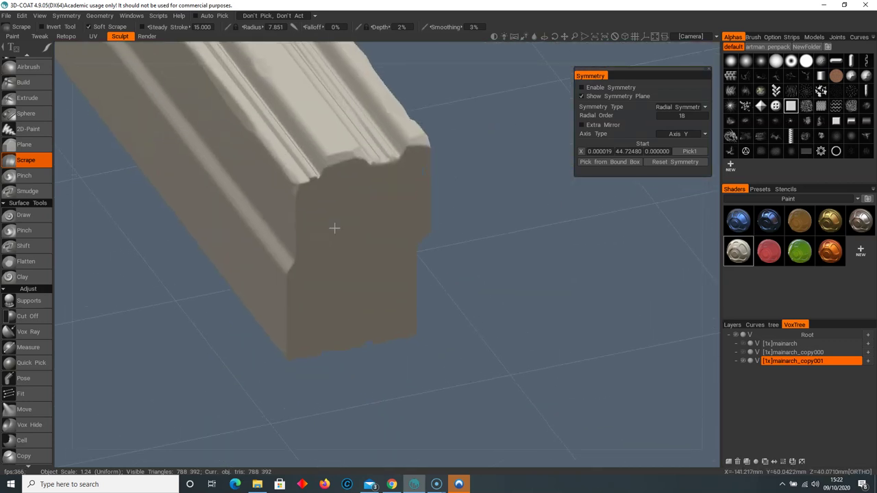
left_click_drag(393, 179, 275, 185, "alt")
- Scrape the moulding edges and front corners at the right lower leg's upper cut end
middle_click_drag(342, 329, 531, 355, "alt")
mouse_move(234, 237)
left_mouse_down()
mouse_move(237, 190)
mouse_move(196, 223)
left_mouse_up()
mouse_move(167, 219)
left_mouse_down()
mouse_move(177, 198)
mouse_move(180, 221)
left_mouse_up()
key("ctrl+z")
left_click_drag(236, 235, 195, 218)
mouse_move(197, 240)
left_mouse_down("alt")
mouse_move(221, 251)
mouse_move(348, 148)
left_mouse_up("alt")
left_click_drag(310, 233, 297, 218)
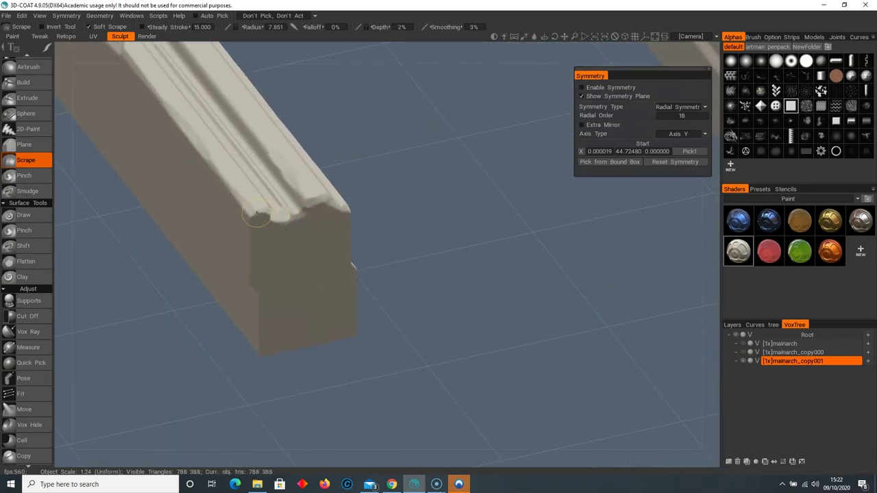
- Scrape the remaining moulding edge at the leg's upper cut end, and show the block and curved part layers again
mouse_move(275, 313)
left_mouse_down("alt")
mouse_move(269, 261)
mouse_move(254, 237)
left_mouse_up("alt")
left_click_drag(298, 146, 279, 132)
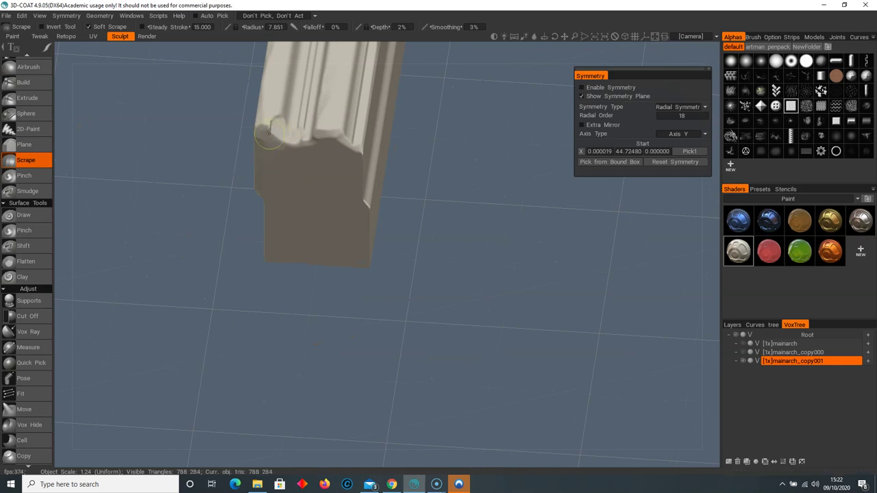
left_click_drag(260, 121, 247, 275, "alt")
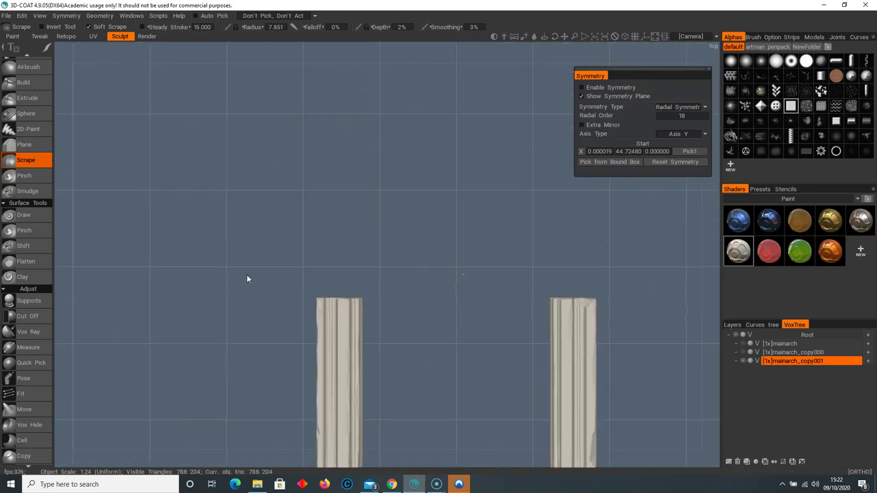
middle_click_drag(411, 326, 253, 232, "alt")
left_click(744, 352)
left_click(743, 344)
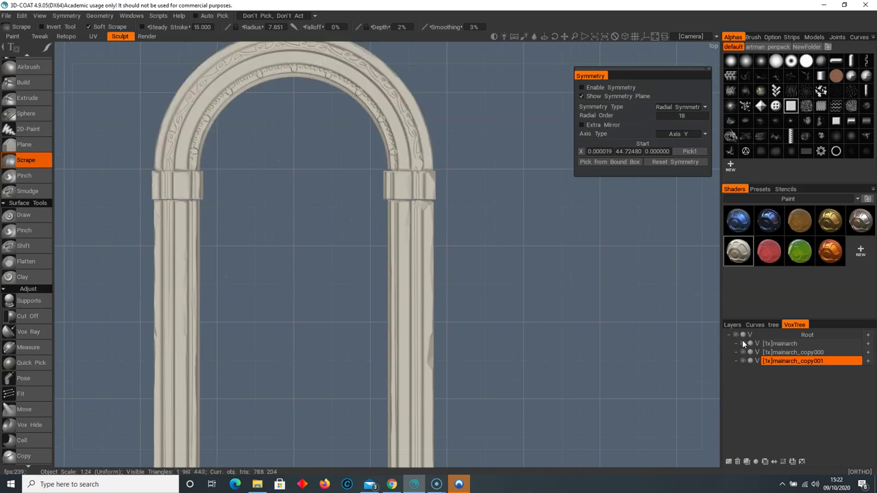
- Select mainarch, mainarch_copy000 and mainarch_copy001 together and rotate the whole arch 90 degrees upright with Transform in the left view
right_click_drag(514, 342, 405, 275, "alt")
left_click_drag(405, 275, 203, 186, "alt")
scroll(204, 186, "up", 3)
middle_click_drag(375, 272, 500, 394)
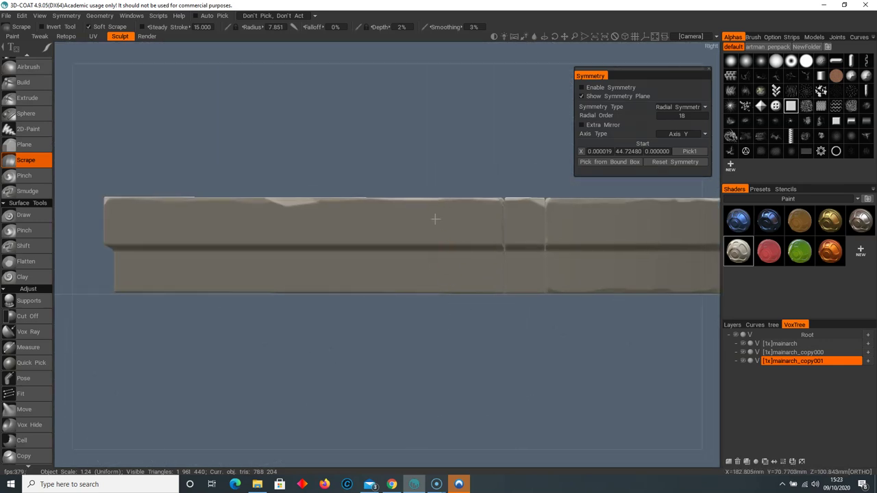
left_click_drag(435, 218, 596, 307, "alt")
scroll(596, 307, "down", 3)
left_click_drag(425, 265, 421, 283, "alt")
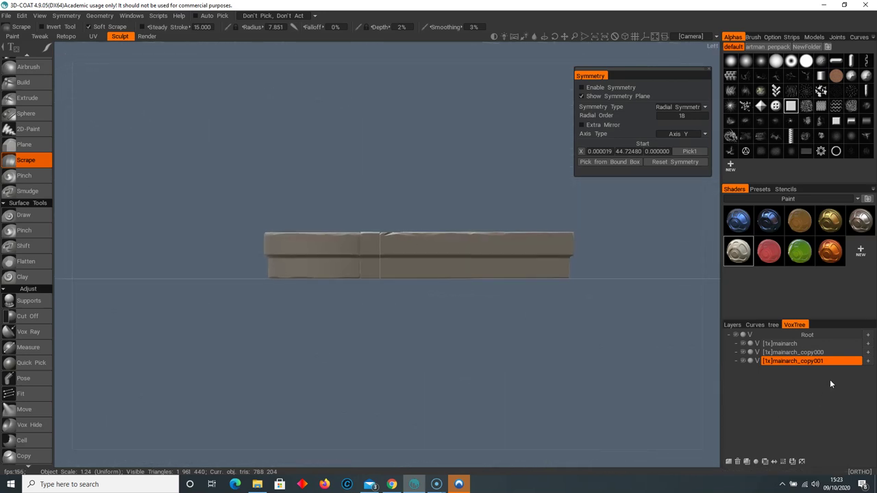
left_click(830, 342)
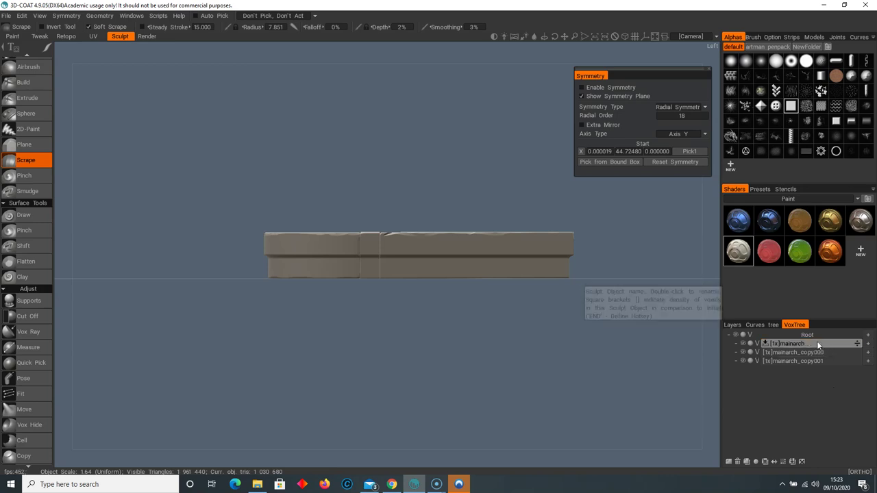
left_click(817, 341)
left_click(826, 360, "shift")
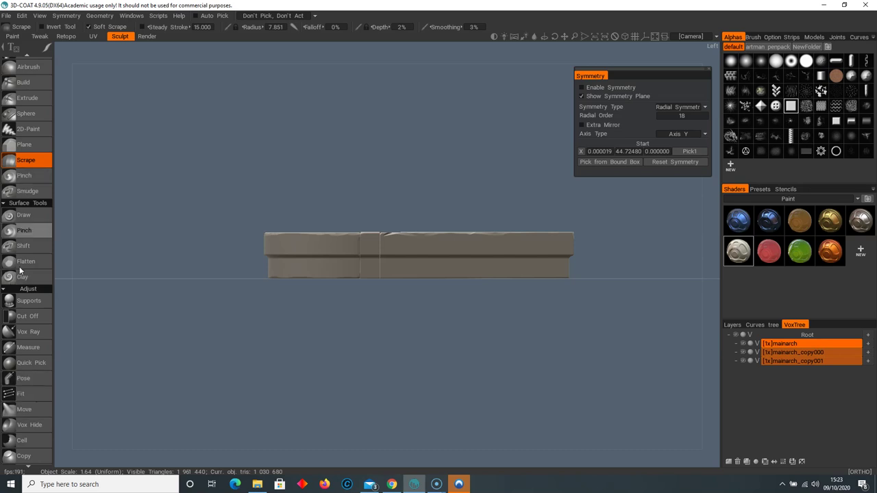
scroll(31, 384, "down", 4)
left_click(31, 325)
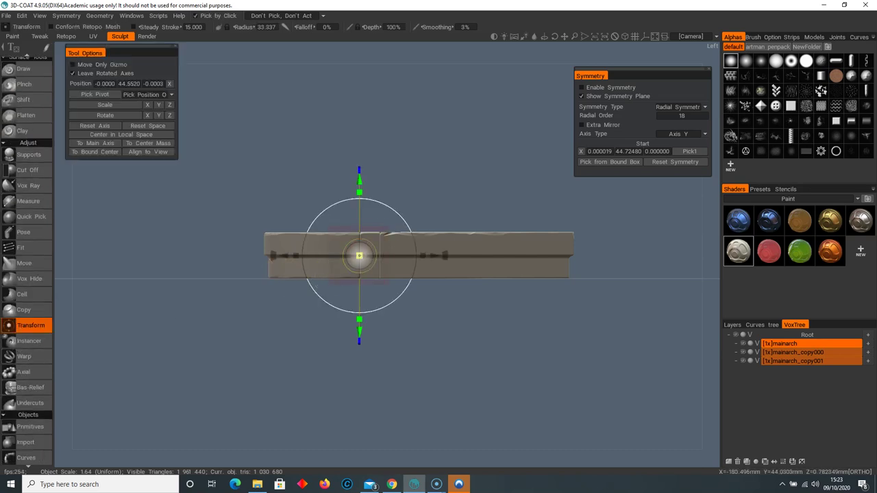
left_click_drag(401, 226, 431, 258)
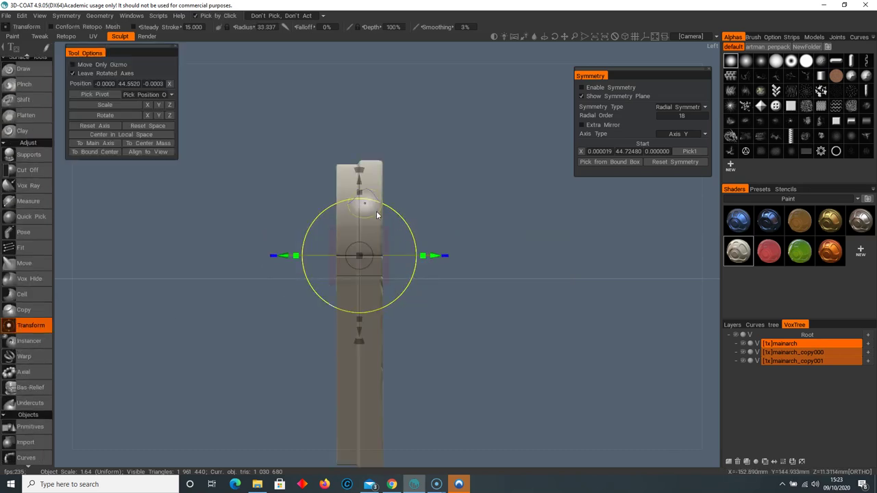
- Raise the upright arch to a Y position of about 402.5 so its legs stand on the ground line
left_click_drag(360, 180, 373, 90)
middle_click_drag(437, 83, 453, 182)
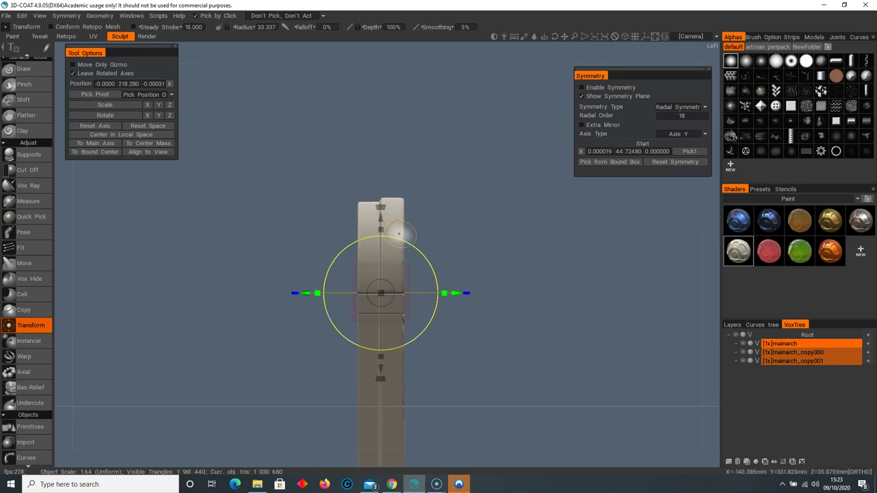
left_click_drag(374, 183, 380, 124)
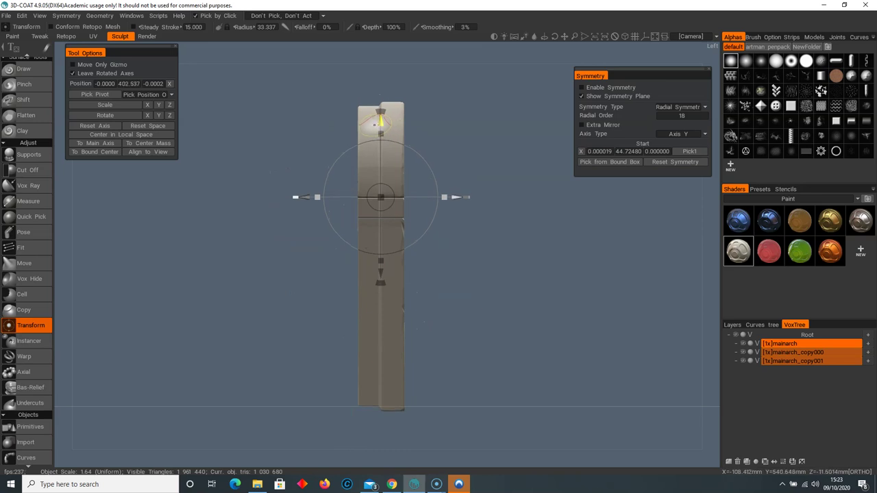
- Activate Cut Off with only the lower legs layer, mainarch_copy001, selected
left_click(27, 172)
left_click(387, 429)
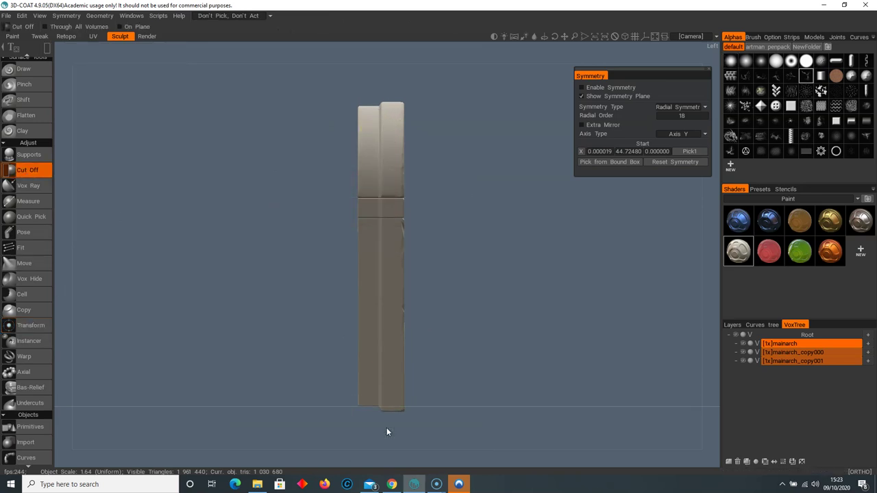
left_click(787, 366)
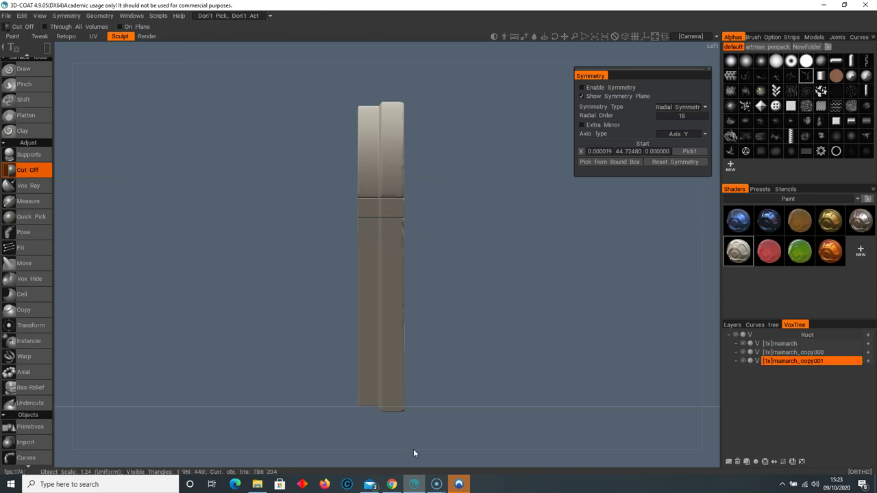
- Cut off the part of the arch protruding below the ground line in the side view and show the default stencils
left_click_drag(361, 436, 445, 409)
right_click_drag(485, 430, 244, 330)
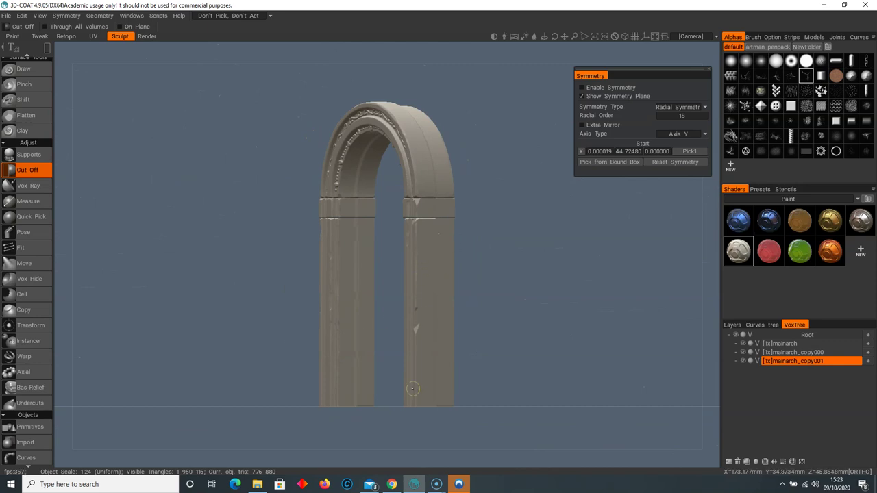
right_click_drag(356, 259, 447, 263)
left_click(786, 188)
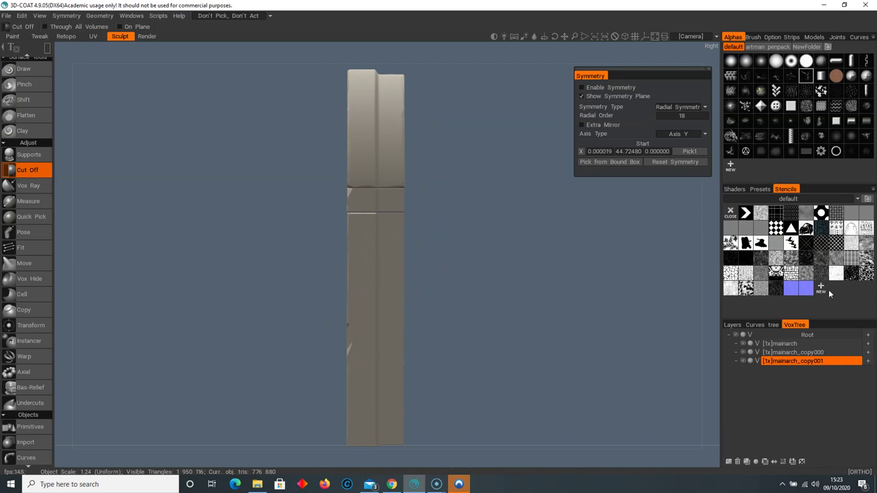
right_click_drag(634, 286, 517, 225)
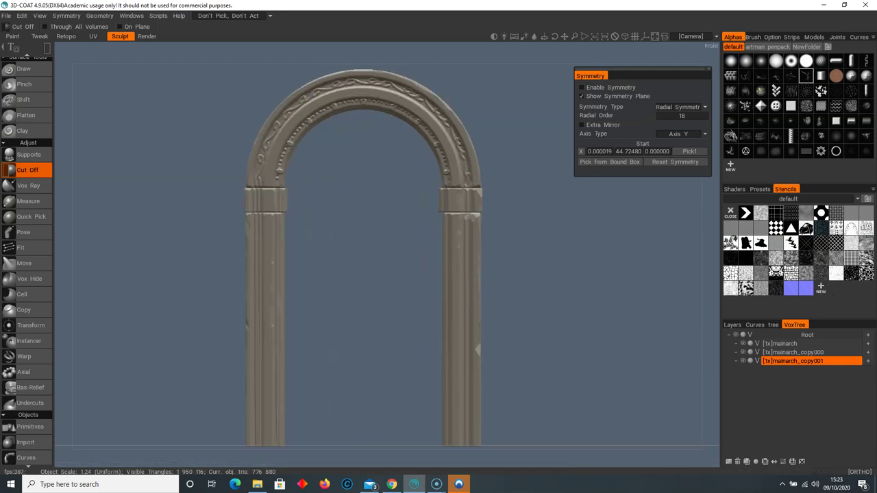
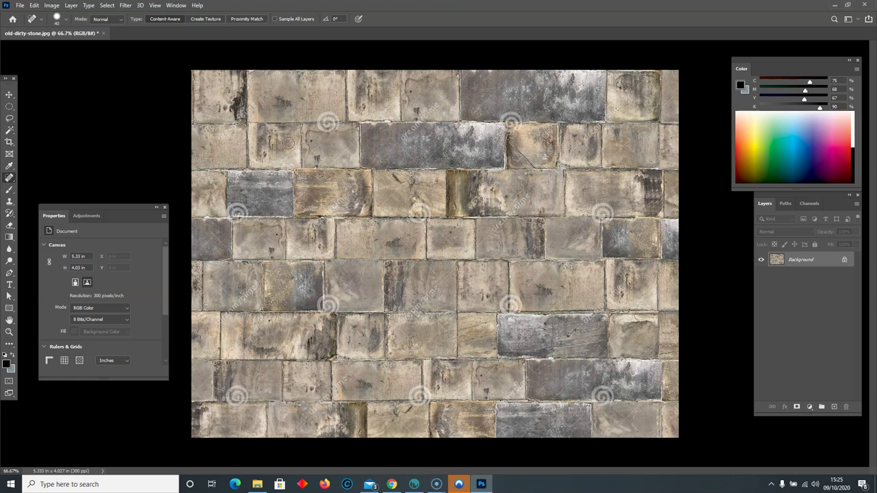
- Remove the mortar lines and watermark spirals between the stones of the top row with the Spot Healing Brush
right_click(9, 178)
left_click(35, 179)
mouse_move(328, 135)
left_mouse_down()
mouse_move(323, 123)
mouse_move(339, 129)
mouse_move(351, 67)
mouse_move(345, 120)
mouse_move(354, 127)
mouse_move(415, 123)
left_mouse_up()
mouse_move(403, 127)
left_mouse_down()
mouse_move(402, 71)
mouse_move(434, 124)
mouse_move(470, 122)
mouse_move(462, 70)
left_mouse_up()
mouse_move(459, 120)
left_mouse_down()
mouse_move(606, 123)
mouse_move(610, 69)
mouse_move(609, 108)
left_mouse_up()
left_click_drag(531, 101, 556, 75)
mouse_move(475, 109)
left_mouse_down()
mouse_move(515, 74)
mouse_move(535, 77)
left_mouse_up()
mouse_move(609, 122)
left_mouse_down()
mouse_move(684, 120)
mouse_move(664, 52)
left_mouse_up()
left_click_drag(667, 104, 680, 85)
mouse_move(662, 114)
left_mouse_down()
mouse_move(656, 158)
mouse_move(689, 171)
mouse_move(185, 174)
left_mouse_up()
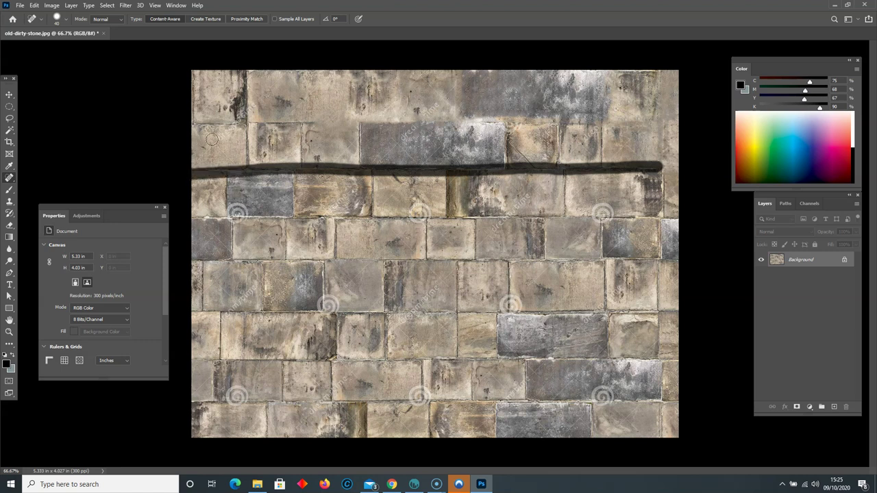
- Heal away the block joints in the left and middle part of the second stone row and the neighbouring top-row joints
mouse_move(188, 124)
left_mouse_down()
mouse_move(245, 115)
mouse_move(236, 120)
mouse_move(252, 169)
mouse_move(300, 166)
left_mouse_up()
left_click_drag(300, 166, 293, 124)
mouse_move(297, 122)
left_mouse_down()
mouse_move(300, 165)
mouse_move(247, 123)
left_mouse_up()
mouse_move(357, 126)
left_mouse_down()
mouse_move(361, 175)
mouse_move(335, 163)
left_mouse_up()
left_click_drag(396, 136, 377, 163)
left_click_drag(393, 141, 423, 125)
left_click_drag(433, 115, 413, 64)
left_click_drag(461, 87, 444, 102)
mouse_move(430, 123)
left_mouse_down()
mouse_move(507, 121)
mouse_move(510, 167)
mouse_move(464, 168)
left_mouse_up()
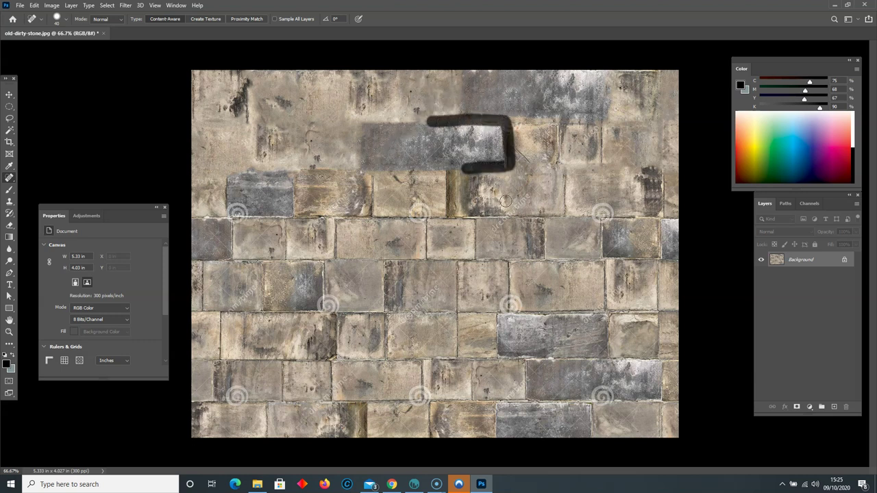
- Heal the remaining joints at the right of the second stone row and continue along the seam of the third row
left_click_drag(507, 129, 556, 124)
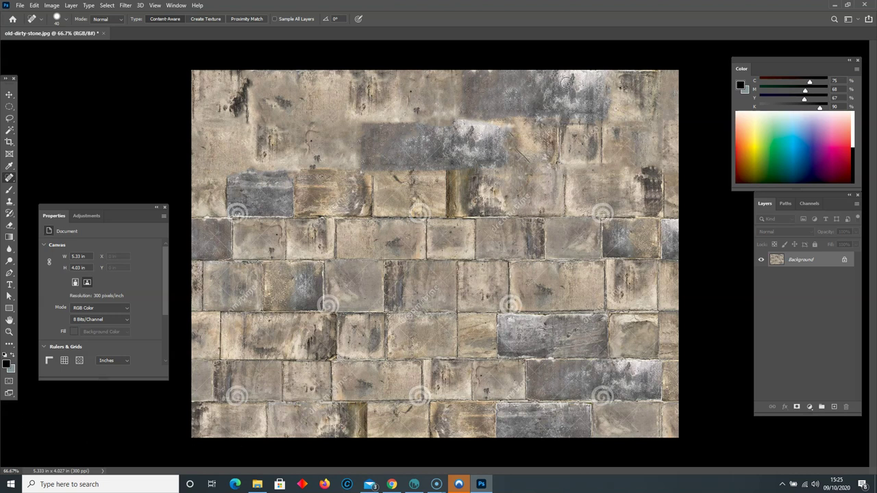
left_click_drag(557, 125, 559, 167)
left_click_drag(558, 126, 513, 159)
mouse_move(557, 126)
left_mouse_down()
mouse_move(599, 130)
mouse_move(601, 163)
mouse_move(563, 165)
left_mouse_up()
left_click_drag(617, 124, 677, 127)
mouse_move(653, 172)
left_mouse_down()
mouse_move(663, 203)
mouse_move(654, 217)
mouse_move(176, 227)
left_mouse_up()
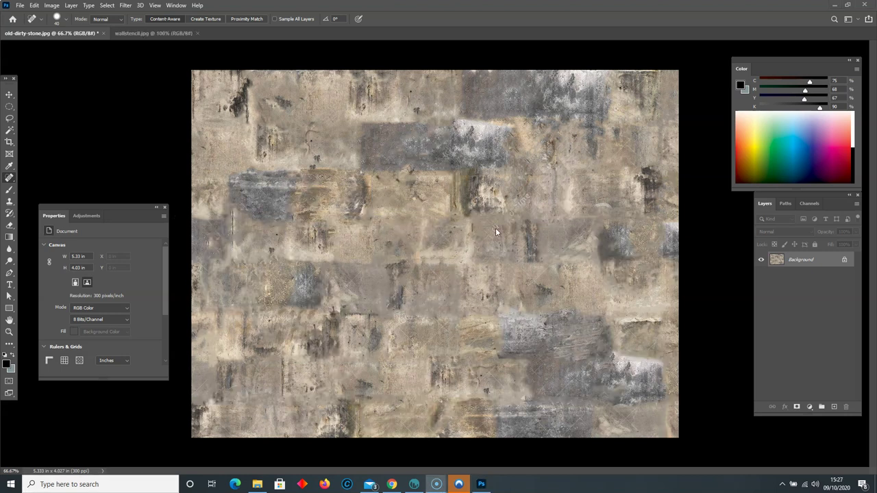
- Touch up leftover seam and watermark traces across the middle and lower right of the stone texture with the Spot Healing Brush
left_click_drag(498, 221, 484, 240)
left_click(472, 248)
left_click_drag(526, 191, 506, 217)
mouse_move(541, 178)
left_mouse_down()
mouse_move(523, 198)
mouse_move(540, 185)
left_mouse_up()
left_click_drag(594, 179, 566, 199)
left_click_drag(602, 145, 584, 163)
left_click(628, 140)
left_click_drag(635, 136, 611, 165)
left_click_drag(591, 231, 563, 261)
left_click_drag(524, 342, 460, 393)
left_click(489, 390)
left_click_drag(548, 373, 503, 394)
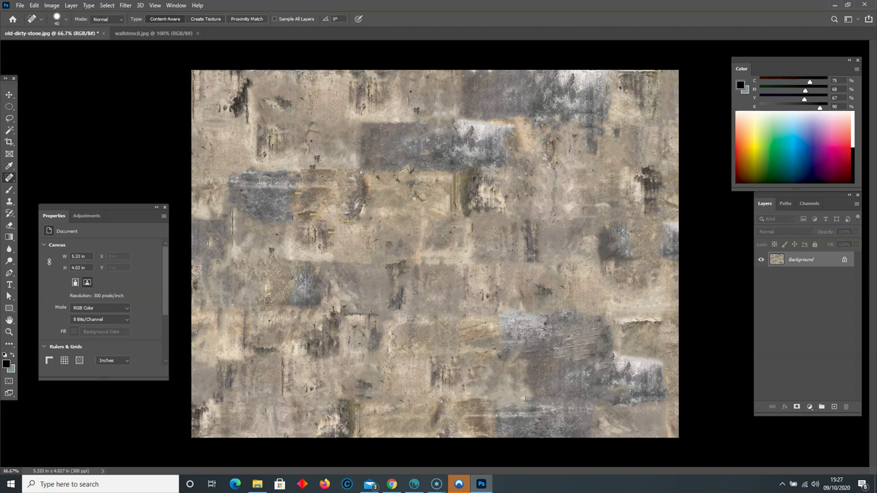
- Duplicate the Background layer of the stone texture
left_click(125, 6)
mouse_move(196, 164)
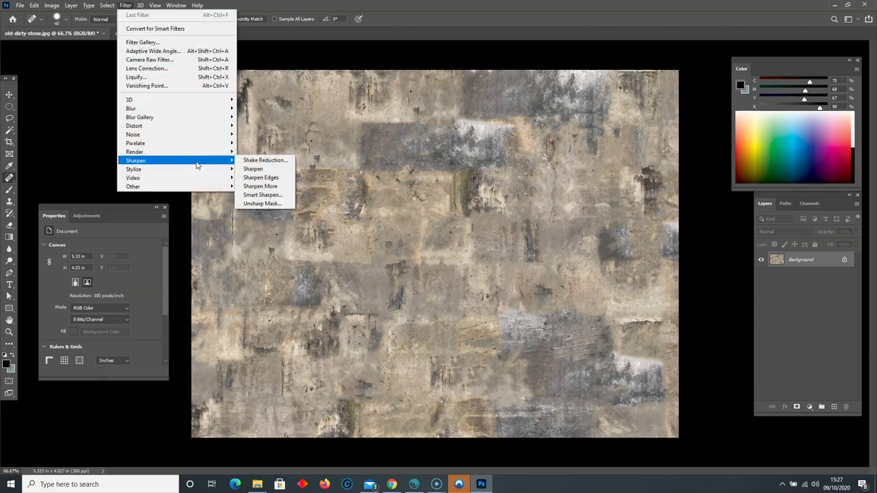
mouse_move(161, 137)
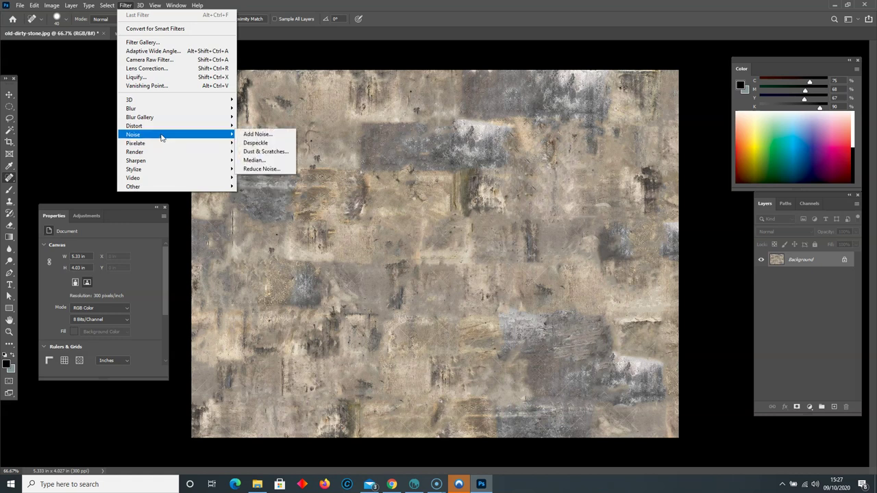
left_click(769, 245)
left_click_drag(826, 259, 833, 406)
- Apply a Motion Blur with a -90° angle and 31 pixels distance to the duplicated layer
left_click(125, 5)
mouse_move(162, 112)
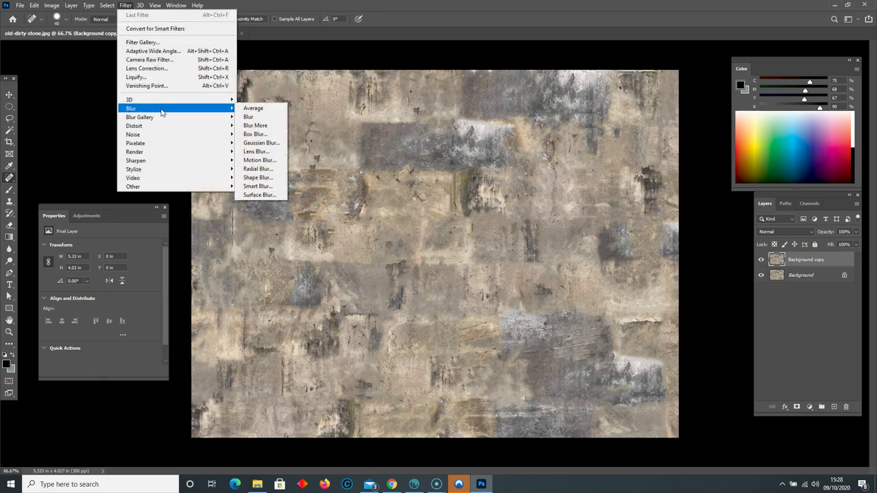
left_click(268, 160)
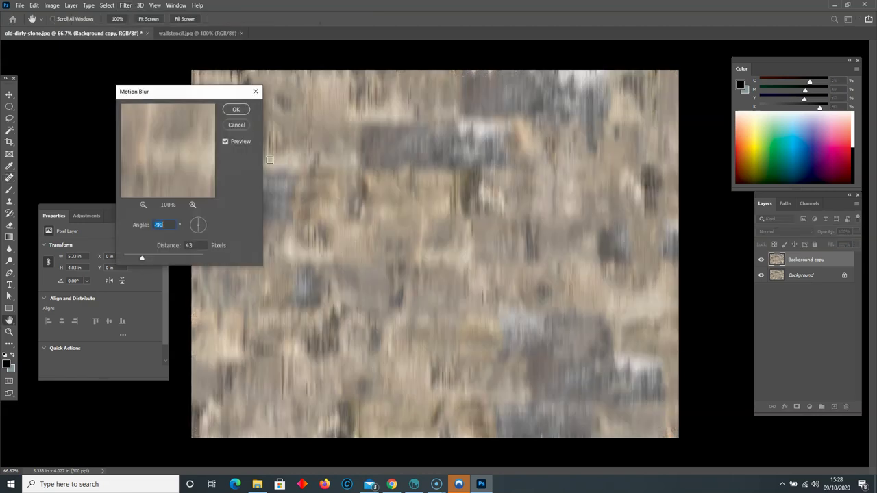
left_click(139, 257)
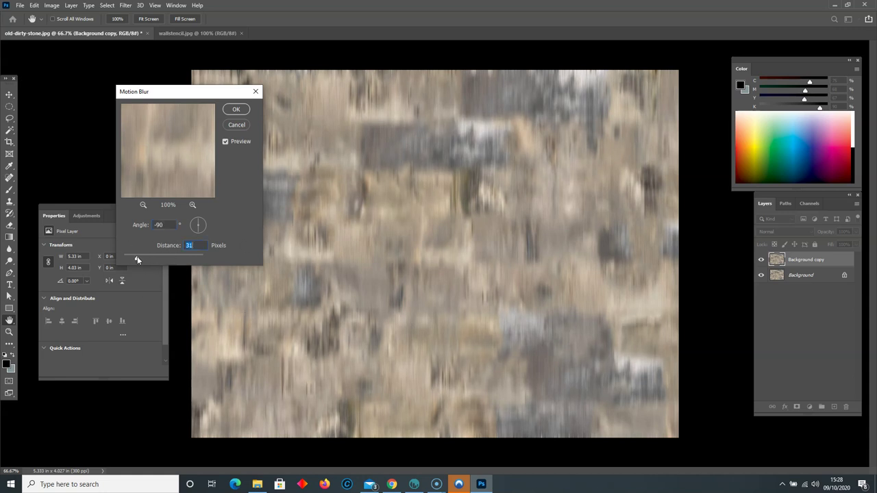
left_click(236, 109)
key("j")
- Cycle through the darkening and lightening blend modes and set the blurred copy to Lighten
left_click(785, 232)
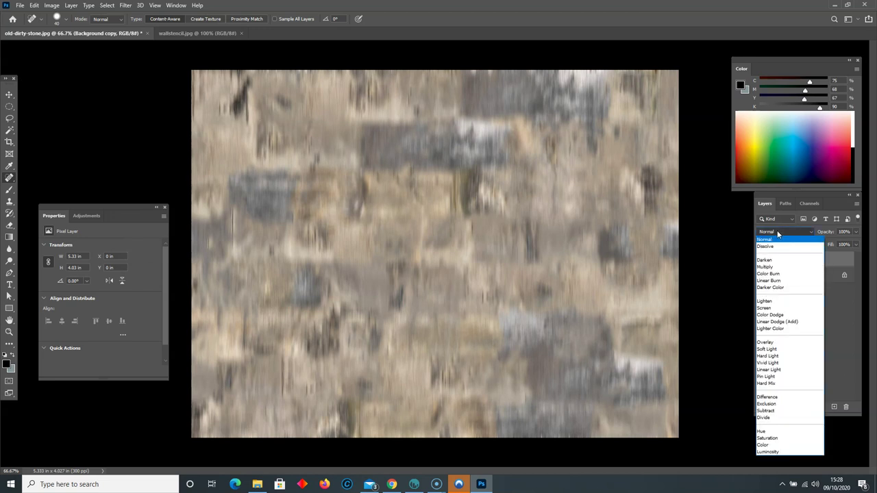
left_click(773, 261)
key("Down")
key("Down")
key("Down")
key("Down")
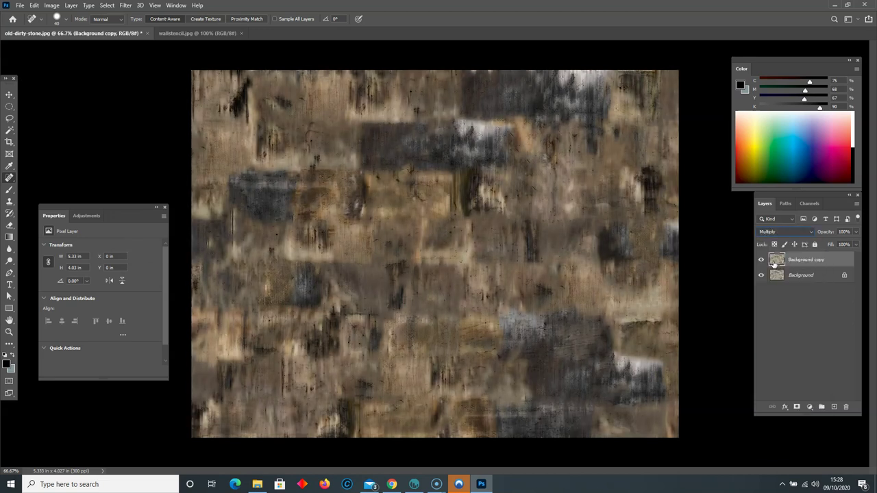
key("Down")
key("Down")
key("Up")
key("Up")
key("Down")
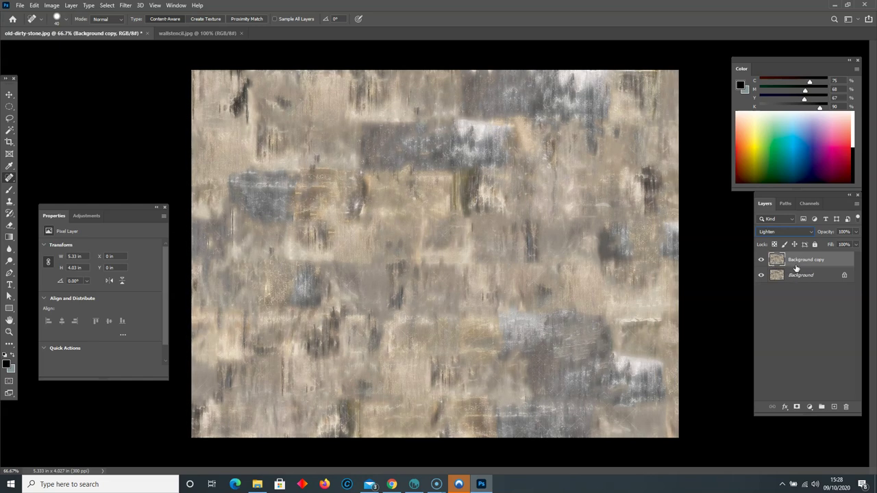
- Merge the blurred copy down into the Background layer
right_click(775, 261)
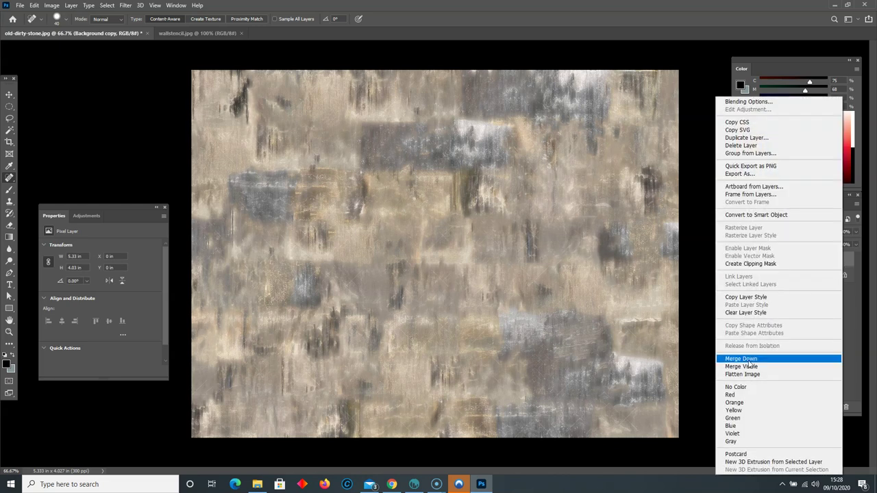
left_click(767, 359)
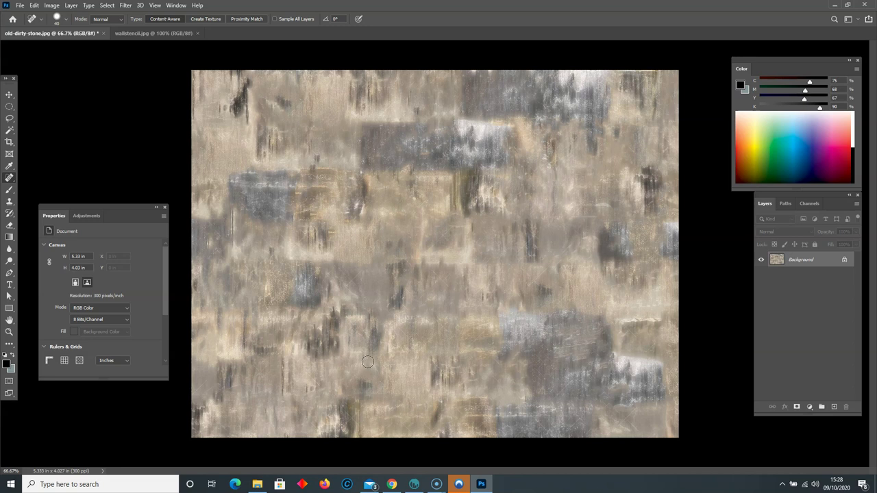
left_click_drag(428, 324, 432, 334)
- Switch to the wallstencil.jpg document
left_click(172, 34)
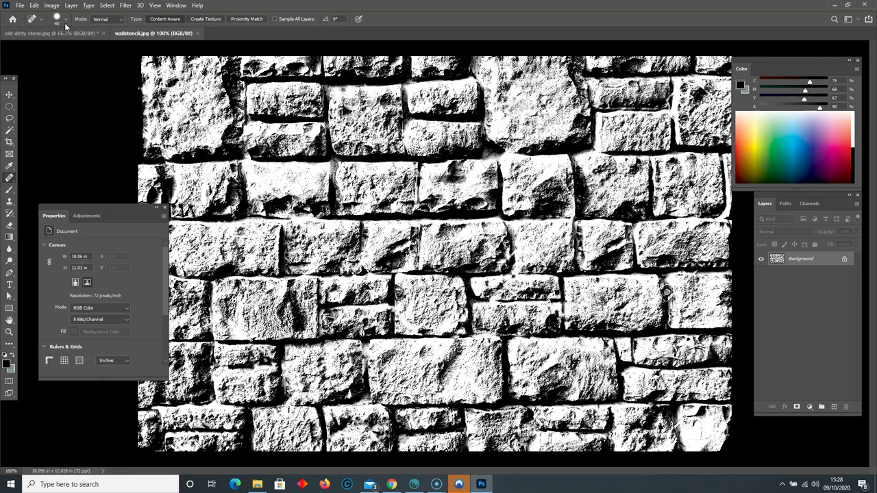
- Try desaturating the wall stencil with Hue/Saturation at a saturation of -100, then cancel the adjustment
left_click(52, 4)
mouse_move(66, 29)
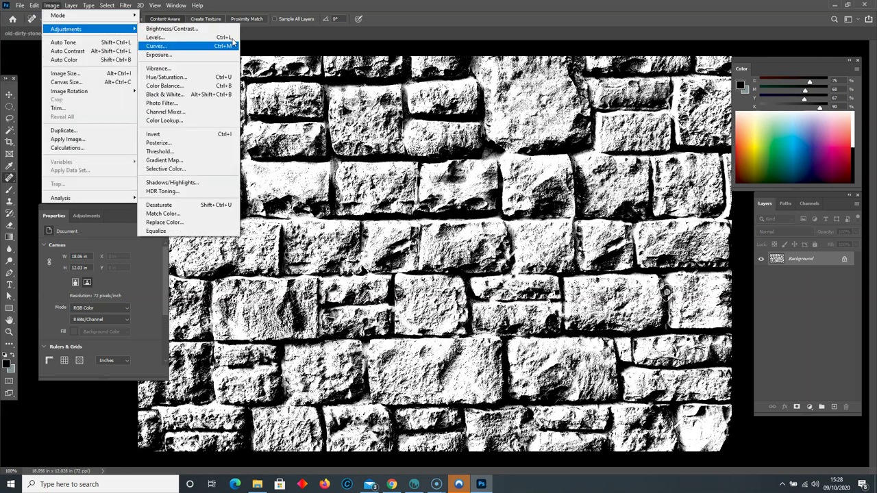
left_click(171, 73)
left_click_drag(99, 148, 53, 149)
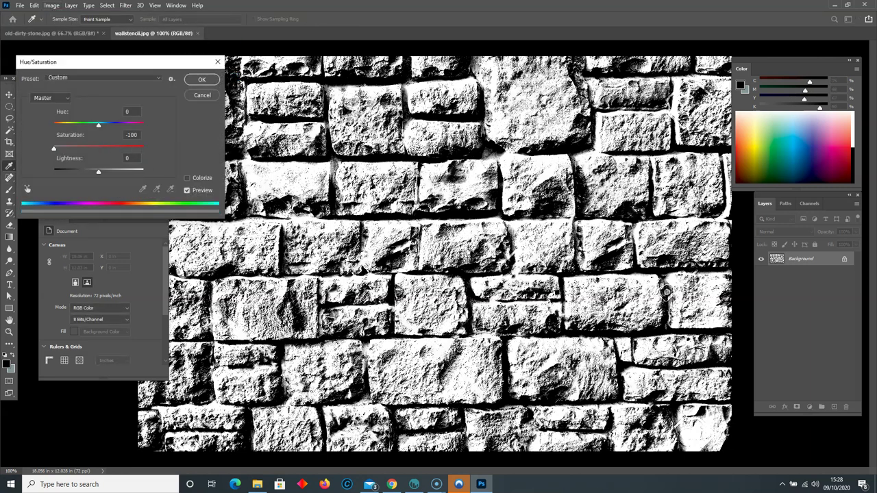
left_click(204, 97)
- Try altering the wall stencil's contrast by bending the RGB curve in Curves, then cancel the adjustment
left_click(53, 6)
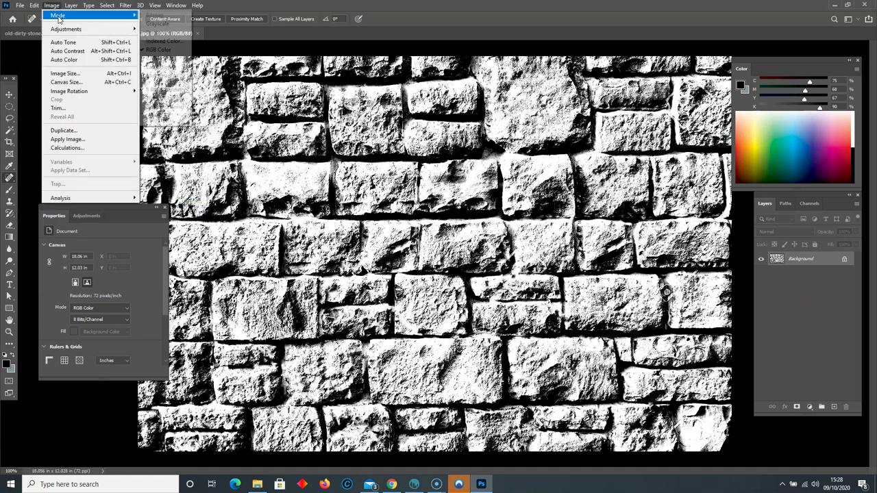
mouse_move(96, 29)
left_click(166, 48)
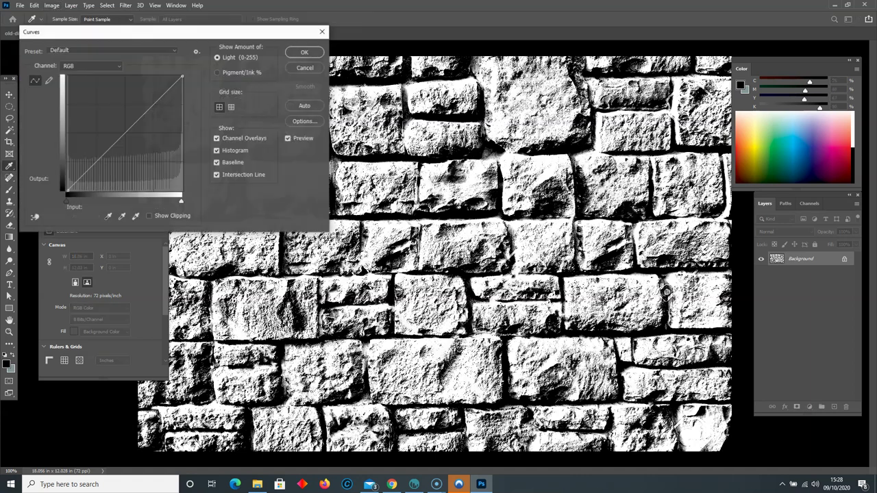
left_click_drag(126, 131, 126, 86)
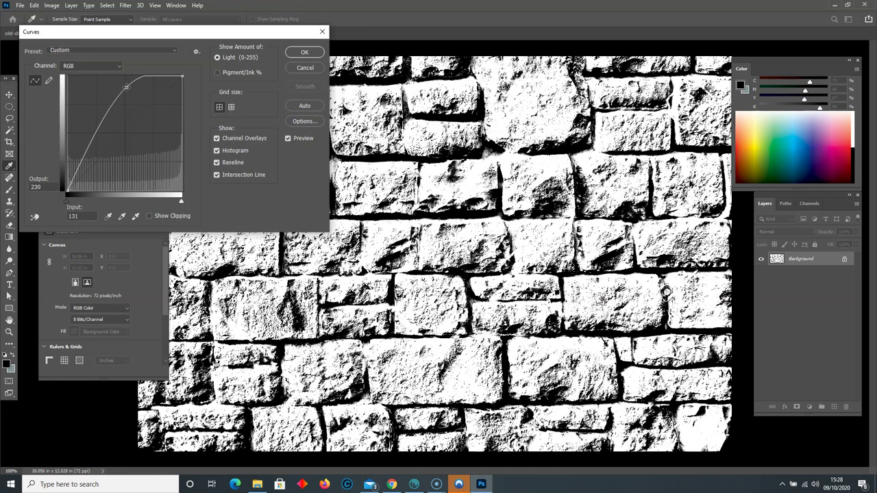
mouse_move(96, 157)
left_mouse_down()
mouse_move(118, 171)
mouse_move(98, 162)
left_mouse_up()
left_click_drag(127, 87, 161, 99)
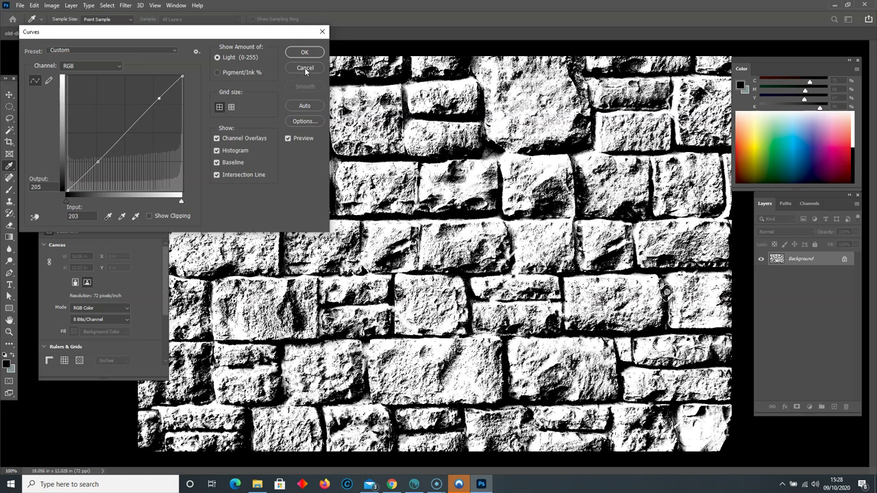
left_click(306, 68)
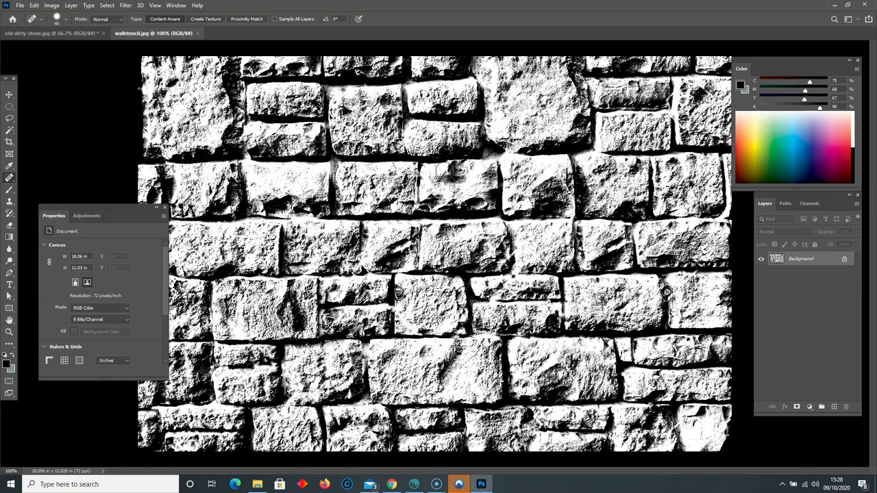
- Try erasing the texture of the large upper stone with a soft 300 px Eraser, then undo the stroke
left_click(9, 118)
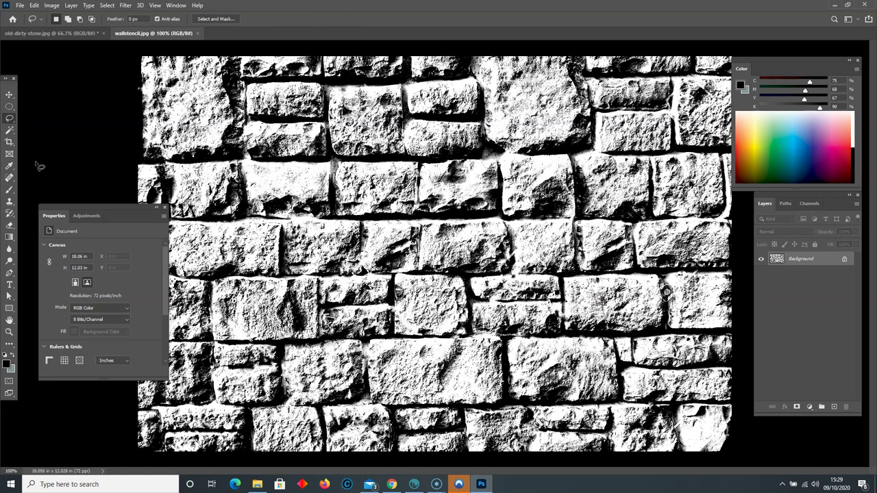
key("e")
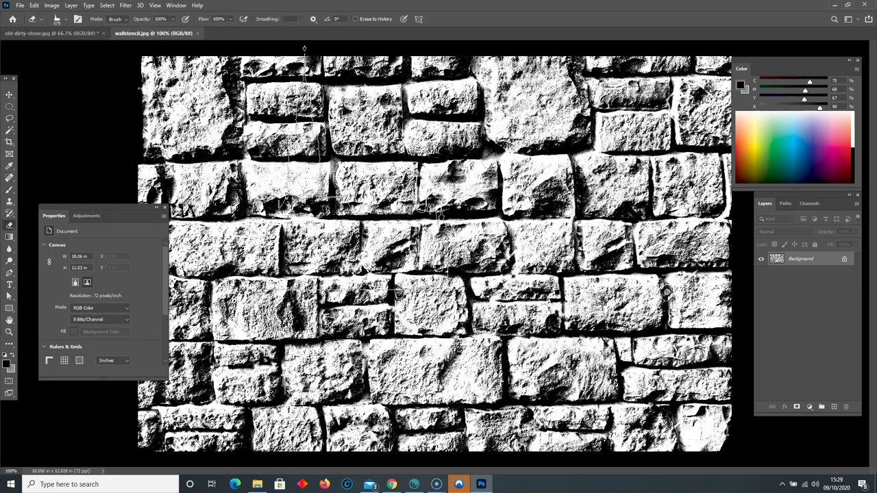
right_click(361, 188)
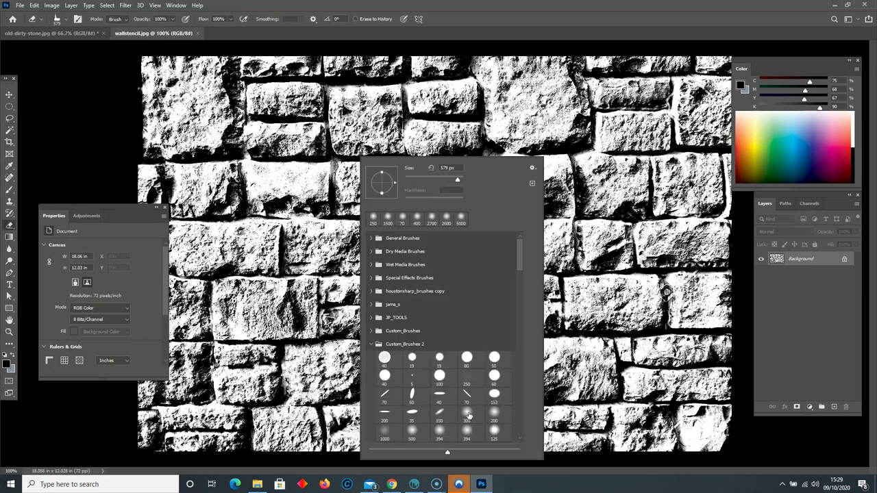
left_click(466, 69)
left_click(533, 95)
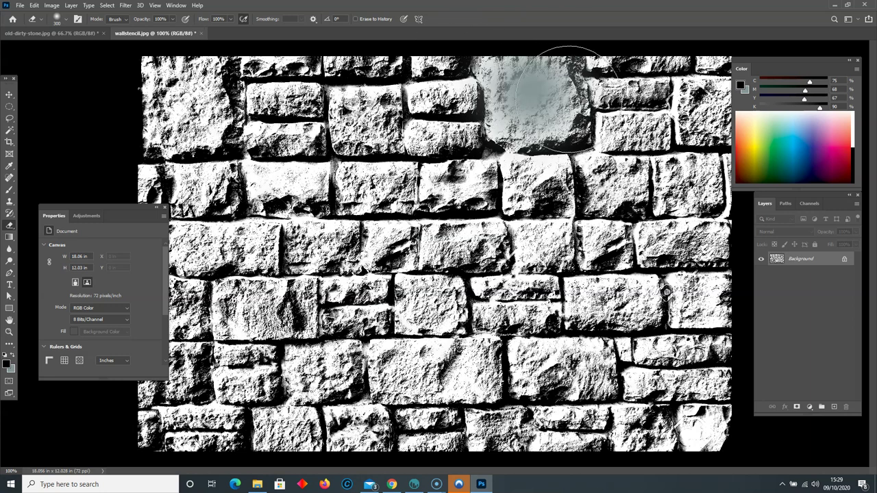
key("ctrl+z")
- Set the foreground color to white
key("x")
left_click(7, 364)
left_click(57, 144)
left_click(264, 139)
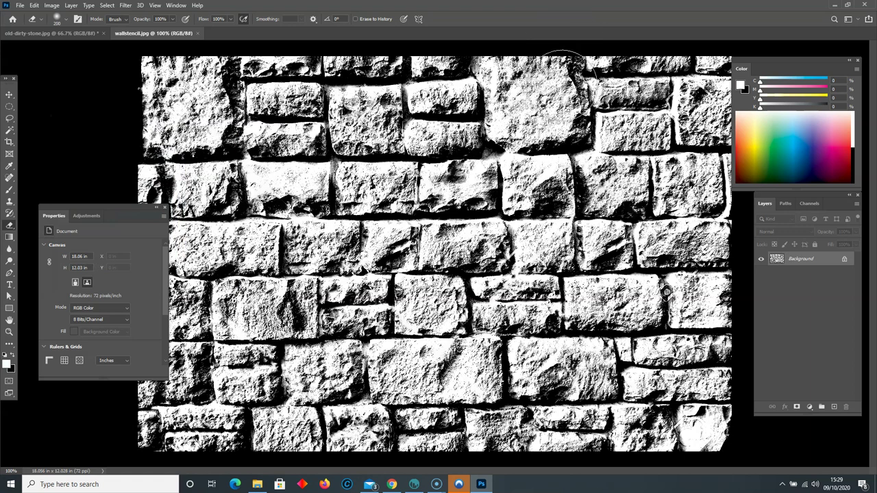
- Try erasing over the large upper stone again and undo the stroke
left_click_drag(566, 102, 516, 119)
key("ctrl+z")
- Paint white over the grain of the large upper stone using a soft Brush reduced to 80 px at 37% opacity
left_click(9, 190)
key("bracketleft")
key("bracketleft")
key("bracketleft")
key("bracketleft")
key("bracketleft")
key("bracketleft")
key("bracketleft")
key("bracketleft")
key("bracketleft")
key("bracketleft")
key("bracketleft")
key("bracketleft")
key("bracketleft")
key("bracketleft")
key("bracketleft")
key("bracketleft")
key("bracketleft")
key("bracketleft")
key("bracketleft")
key("bracketleft")
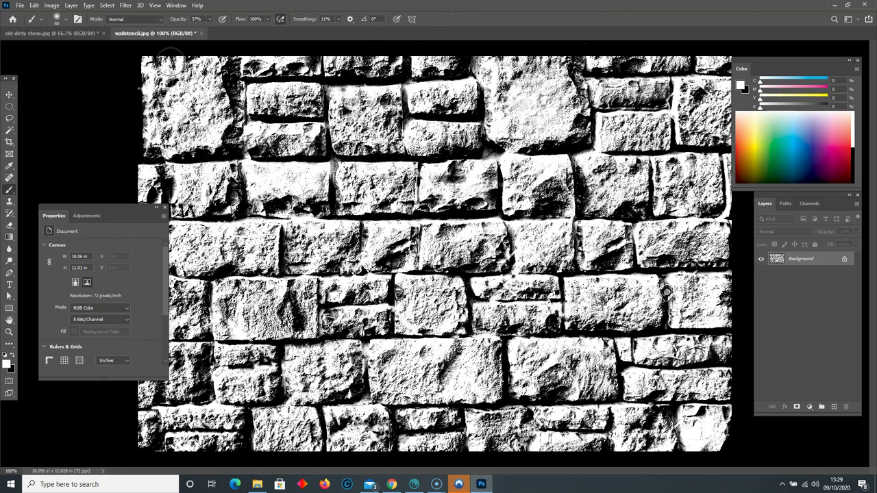
mouse_move(551, 127)
left_mouse_down()
mouse_move(507, 75)
mouse_move(542, 76)
mouse_move(552, 94)
left_mouse_up()
- Open the finished stencil image wallstencil2.jpg and switch back to 3D-Coat
left_click(20, 5)
left_click(27, 26)
left_click(141, 197)
double_click(152, 196)
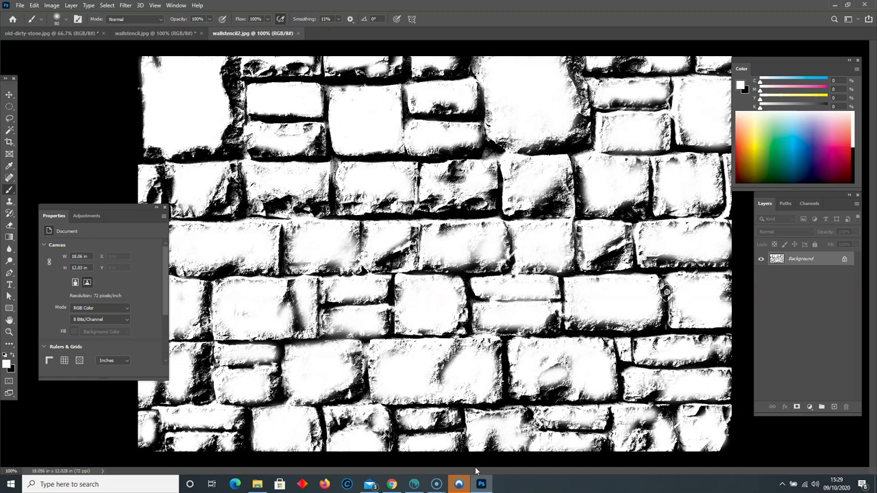
left_click(412, 487)
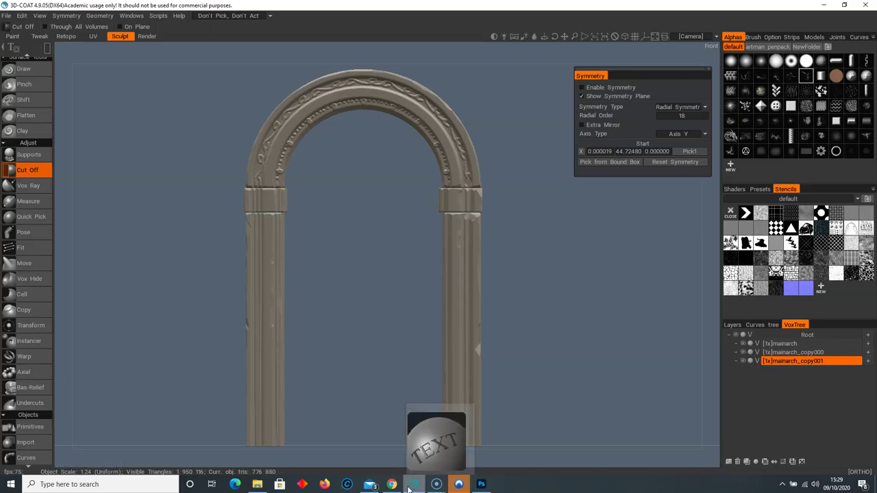
- Turn to the right side of the arch and add wallstencil2.jpg as a new stencil
left_click_drag(564, 280, 433, 280)
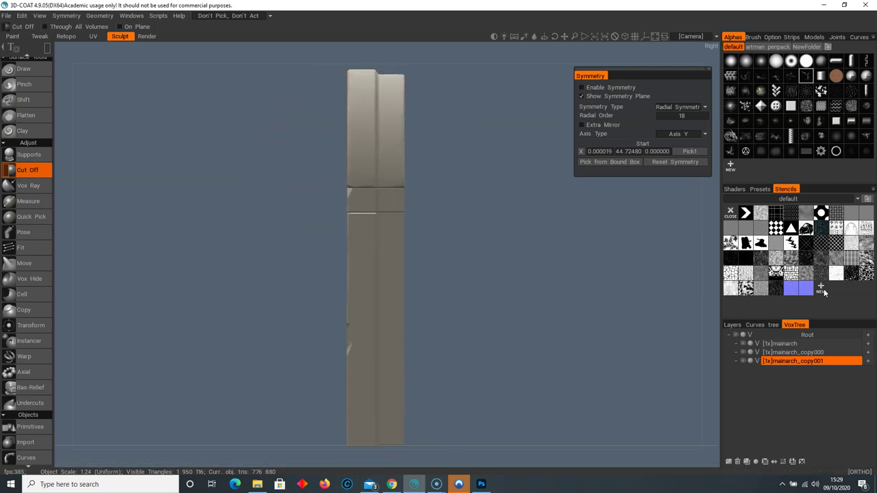
left_click(731, 189)
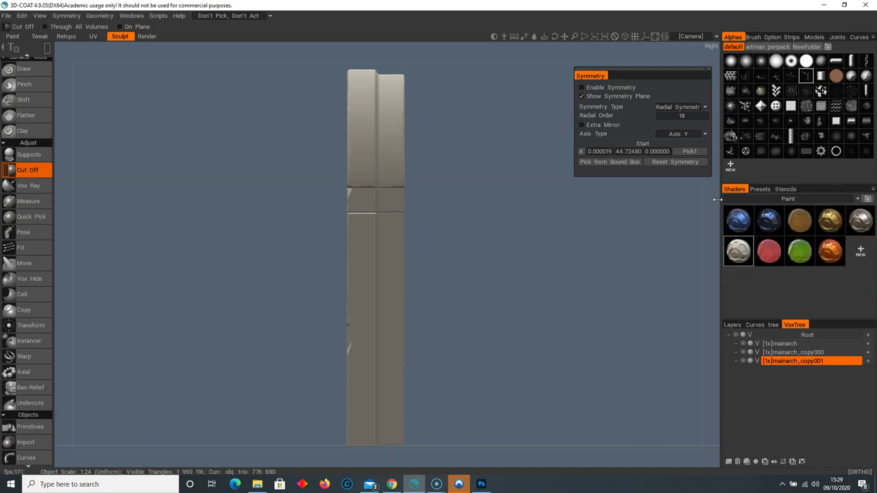
left_click(761, 189)
left_click(786, 190)
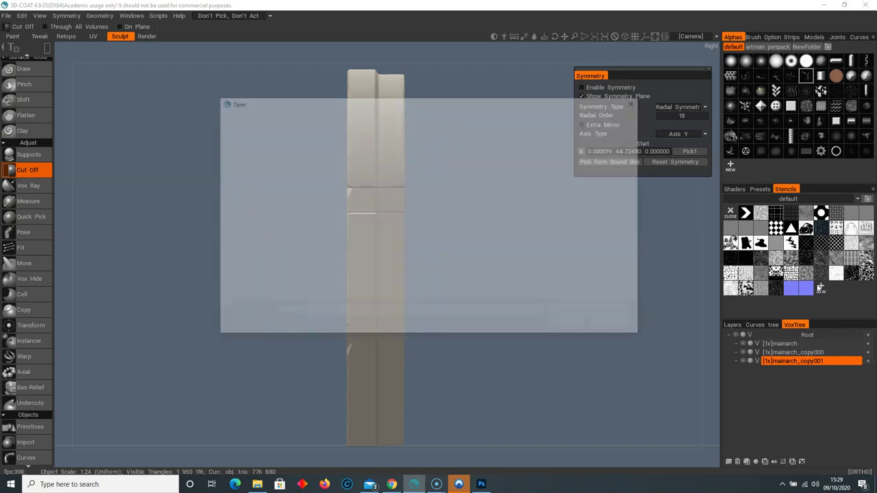
double_click(467, 235)
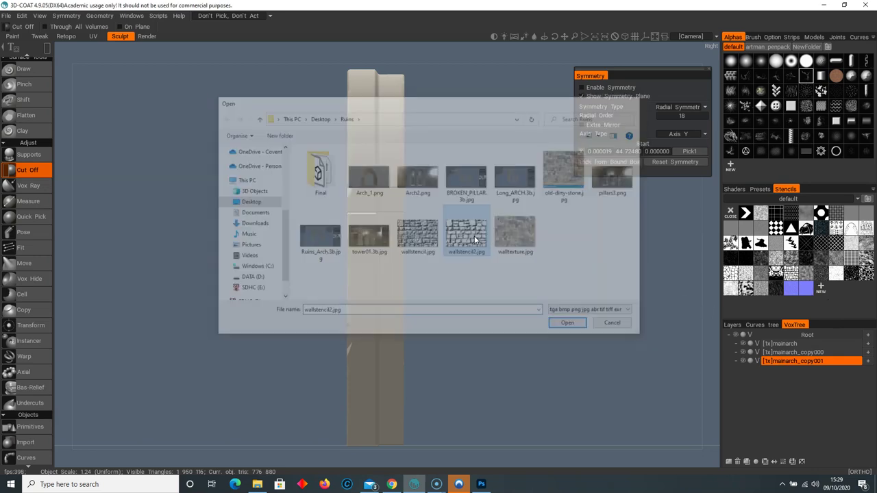
left_click(822, 290)
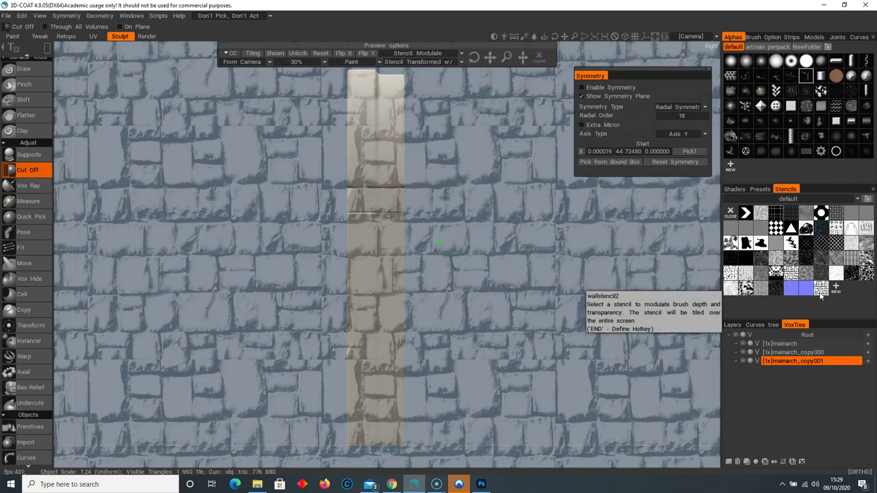
- Shift the stencil over the pillar while toggling its tiling, and leave tiling enabled
left_click_drag(489, 59, 490, 59)
left_click(251, 53)
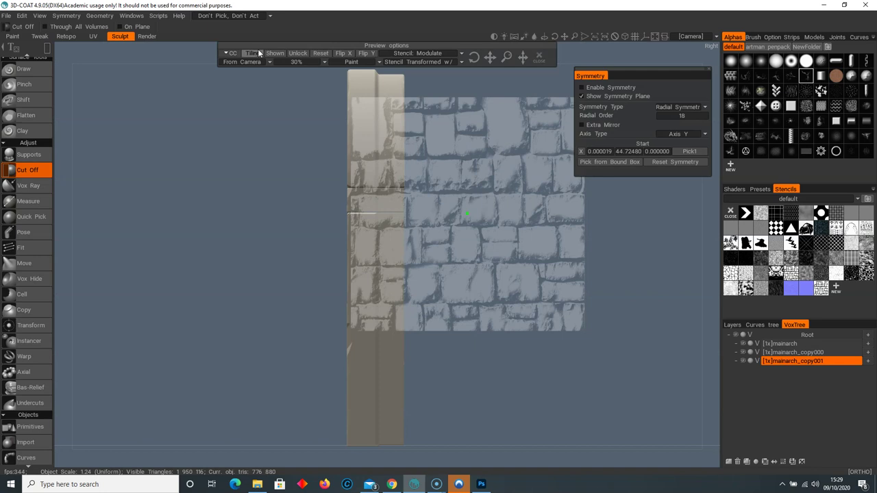
left_click(253, 54)
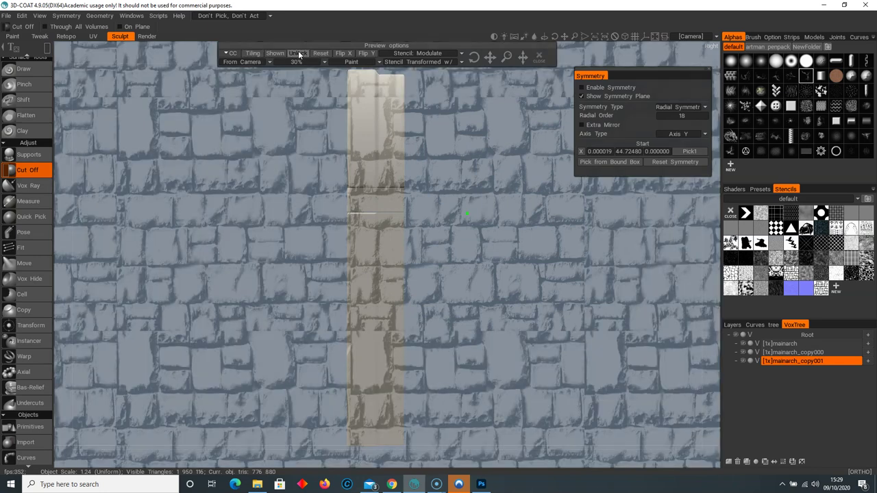
left_click(253, 54)
left_click_drag(489, 58, 490, 57)
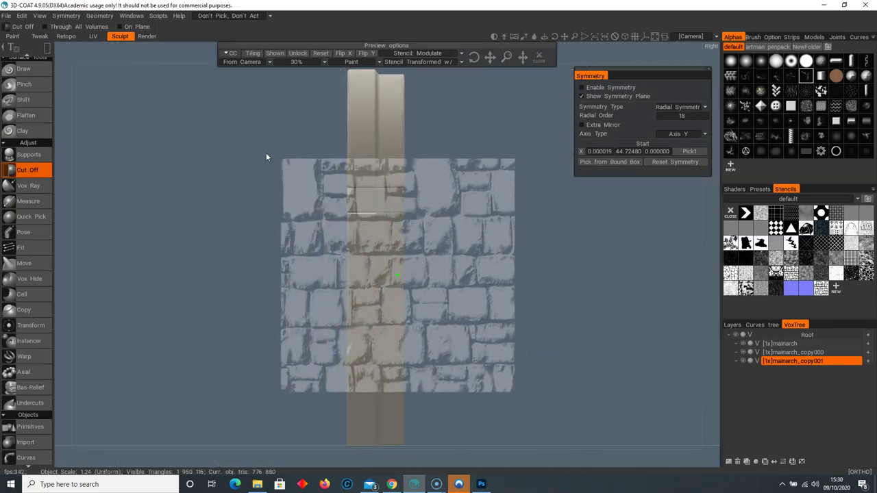
left_click(253, 53)
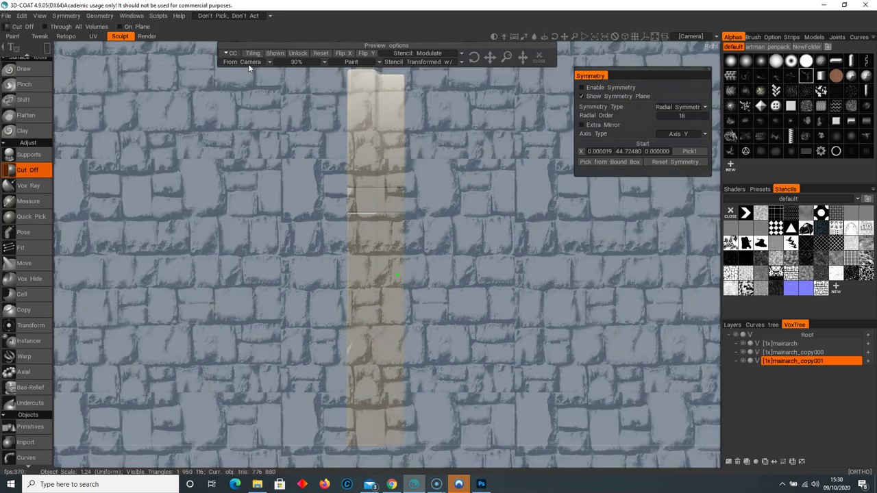
- Try the Cube Mapping projection for the stencil and return it to From Camera
left_click(247, 64)
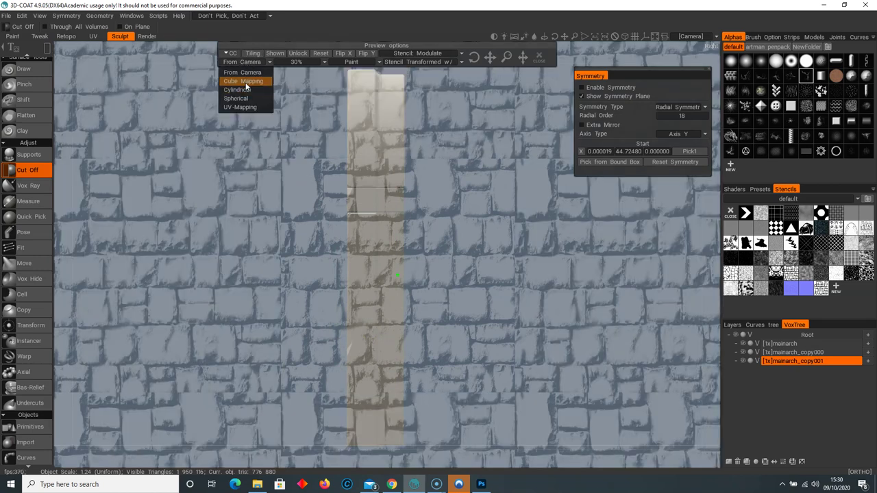
left_click(243, 81)
left_click(252, 62)
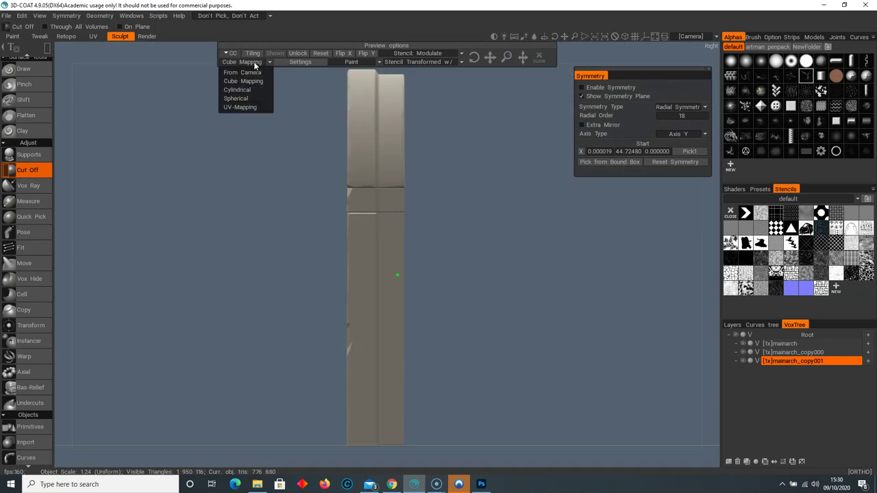
left_click(249, 72)
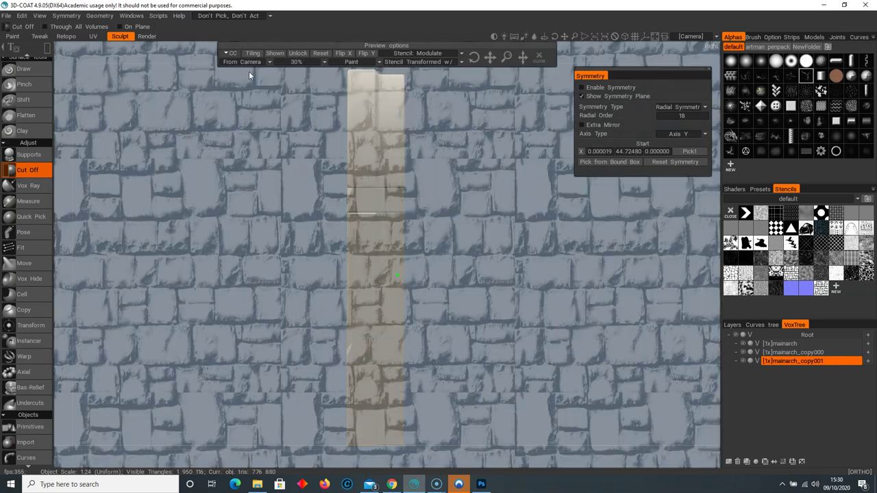
- Align the tiled stencil with the pillar and set up the voxel Airbrush with 20% depth and 97% smoothing
mouse_move(490, 57)
left_mouse_down()
mouse_move(523, 57)
mouse_move(491, 57)
left_mouse_up()
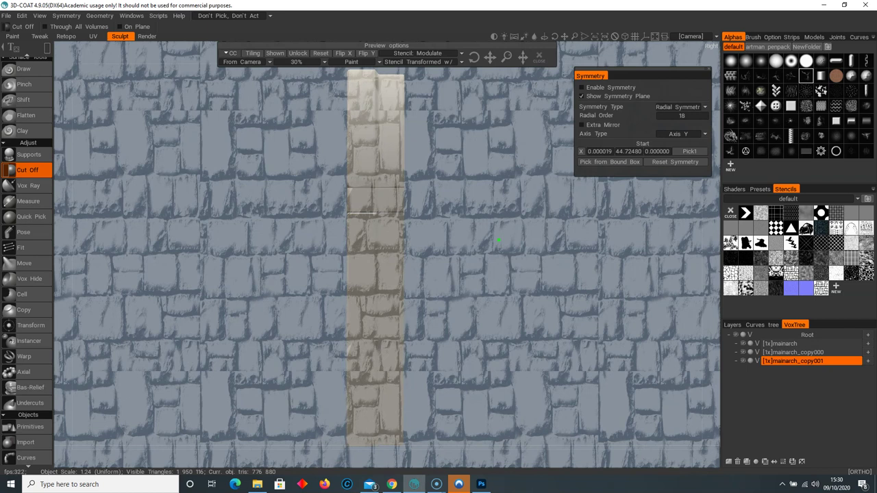
scroll(41, 240, "up", 8)
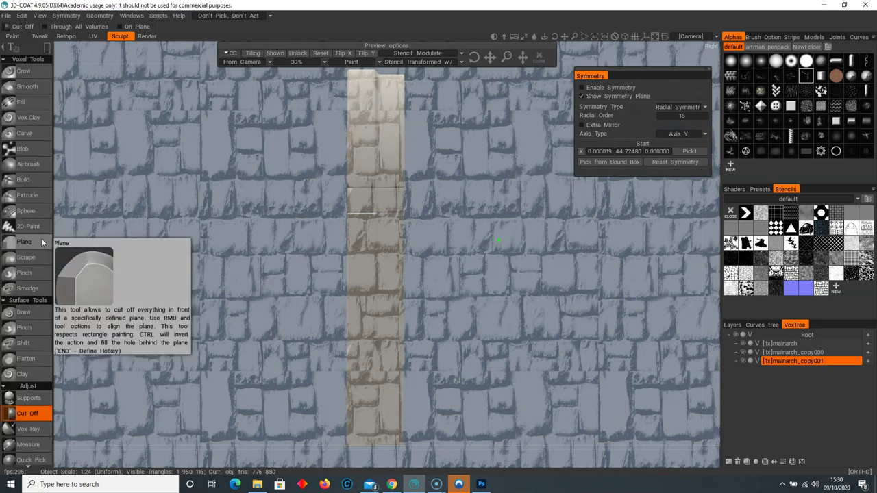
left_click(32, 164)
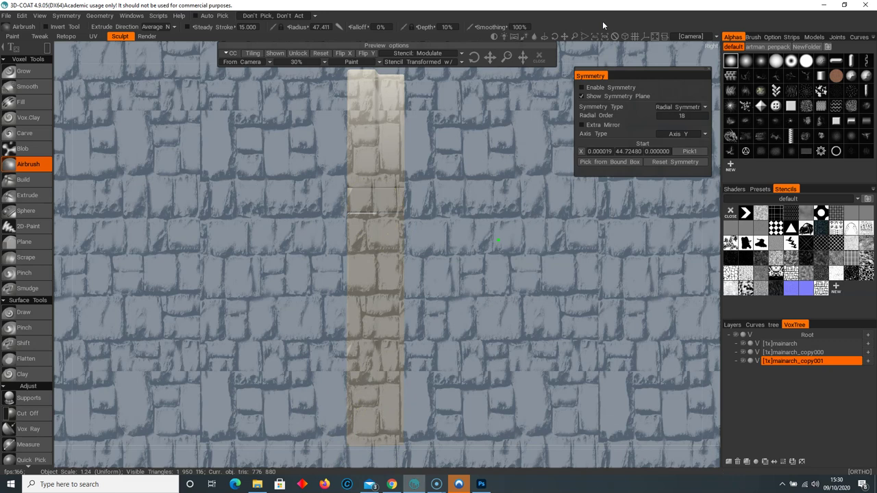
left_click_drag(501, 26, 492, 27)
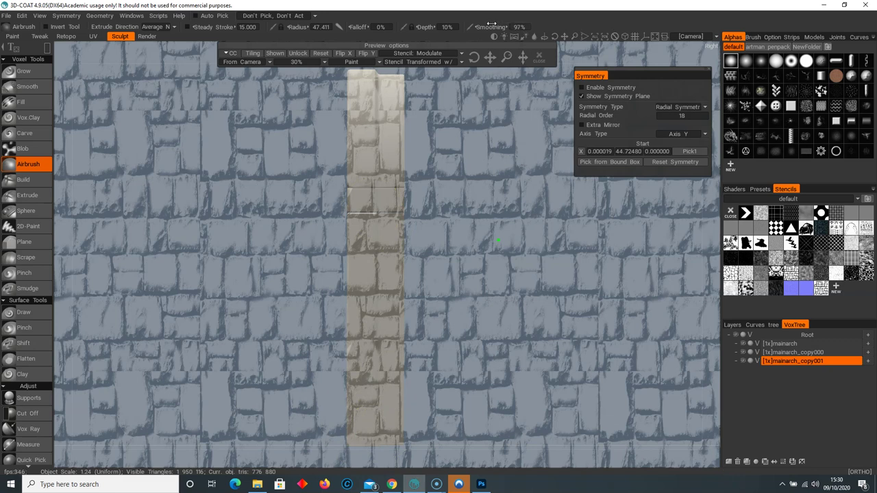
left_click(445, 28)
type("20")
key("Return")
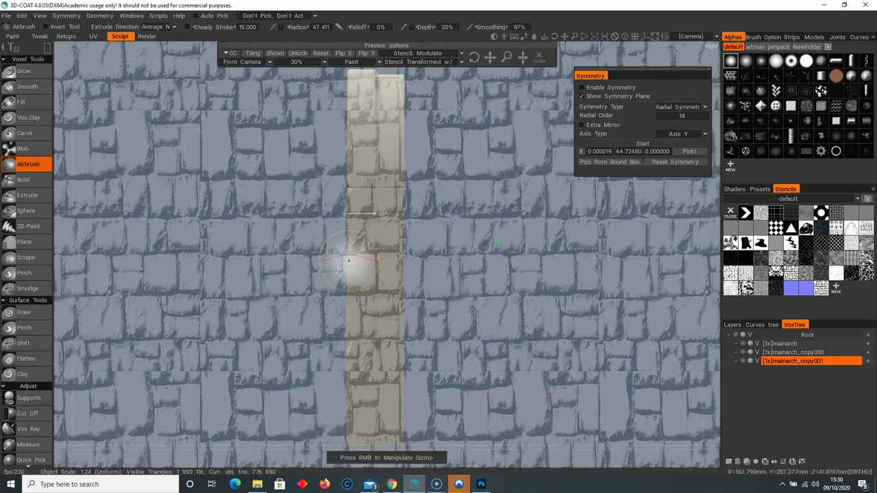
- Airbrush the stone stencil into the right pillar's outer side below the capital using a rectangular area, and close the stencil
key("space")
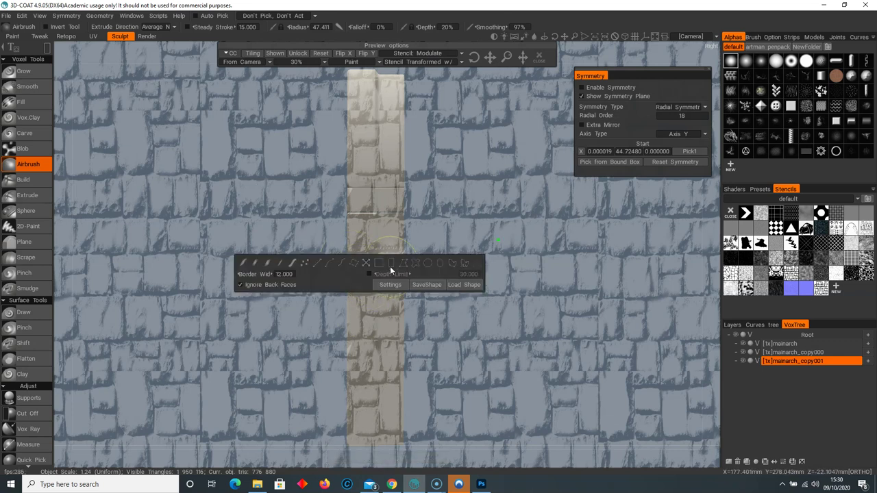
left_click(390, 264)
left_click_drag(314, 209, 460, 369)
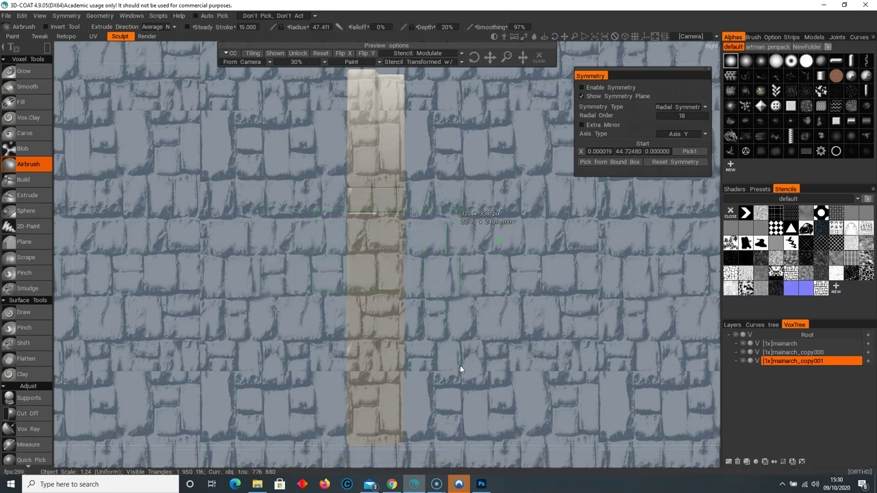
left_click_drag(455, 457, 455, 456)
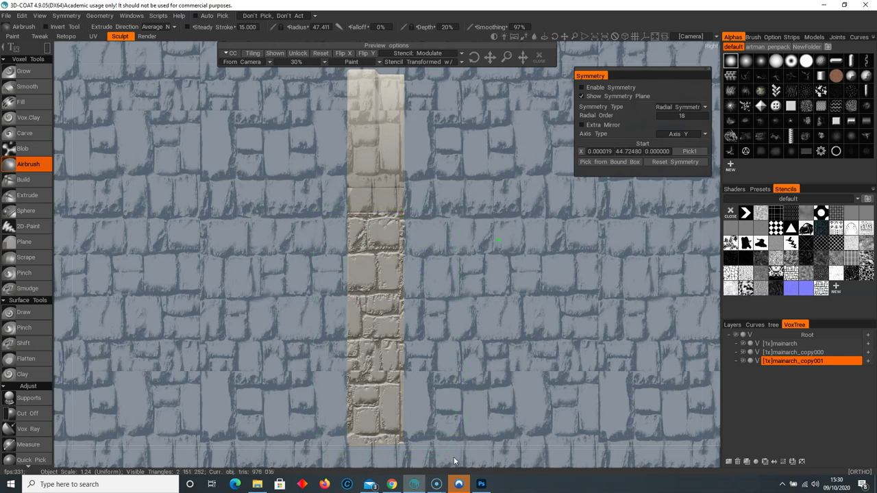
left_click(537, 58)
- Turn to the left side of the arch, reactivate the wallstencil2 stencil and align it over that pillar
key("space")
left_click_drag(446, 135, 438, 270)
right_click_drag(439, 270, 597, 280)
left_click_drag(598, 283, 427, 248)
left_click(822, 284)
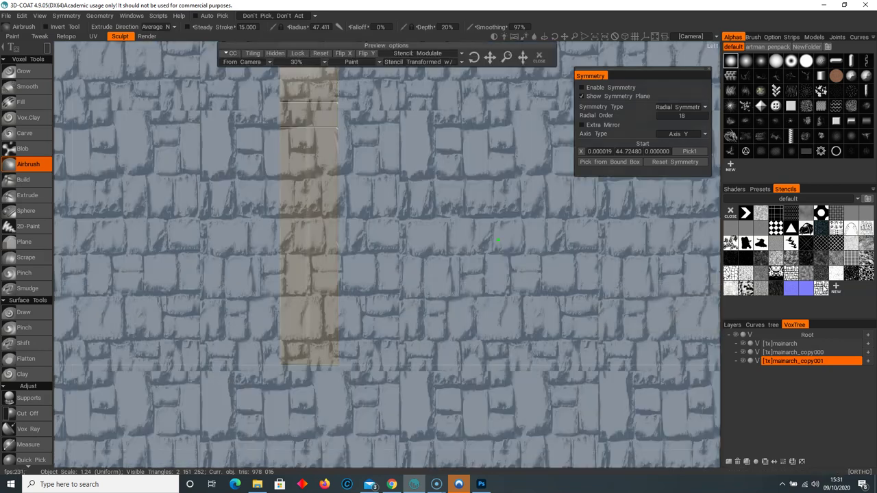
middle_click_drag(329, 264, 393, 284)
left_click_drag(484, 59, 473, 56)
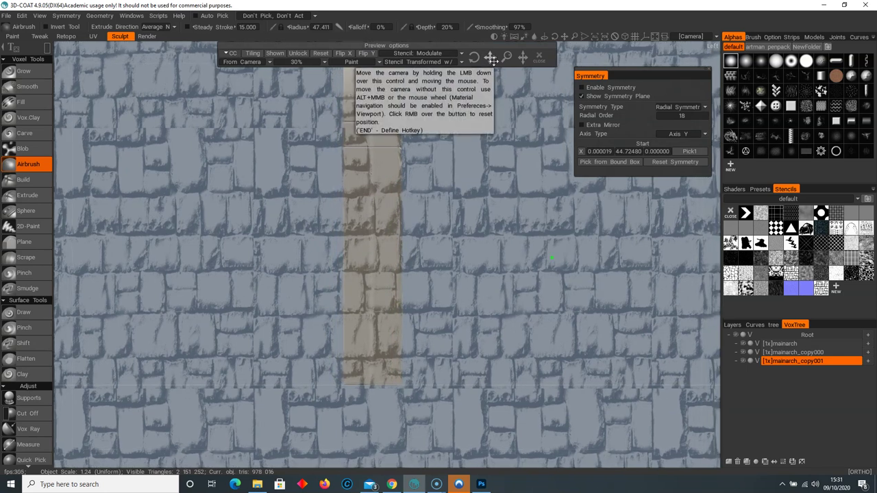
- Airbrush the stencil across the left pillar's outer side with a rectangular area up to the capital, and close the stencil
key("e")
left_click(318, 266)
left_click_drag(317, 404, 414, 218)
left_click_drag(441, 147, 440, 146)
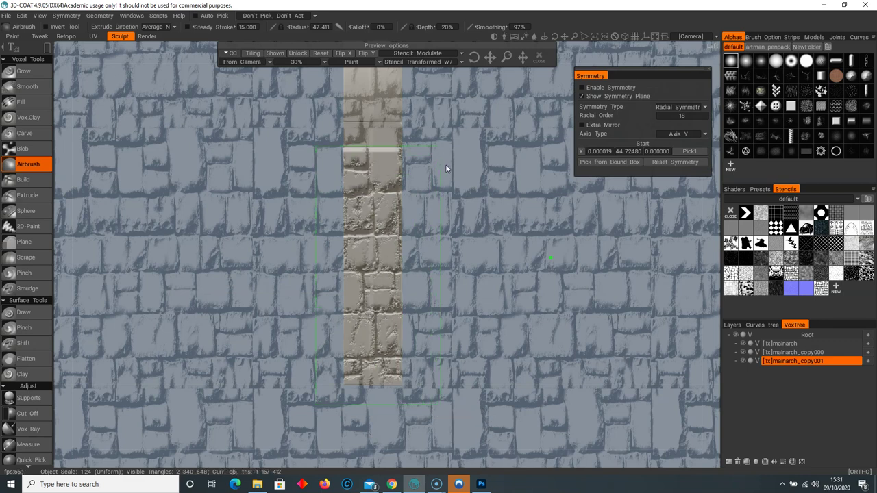
left_click(541, 57)
- Even out the rough grain on the topmost stones of the right pillar with the Fill tool at radius 8.969
left_click_drag(481, 215, 281, 216)
right_click_drag(343, 223, 413, 238)
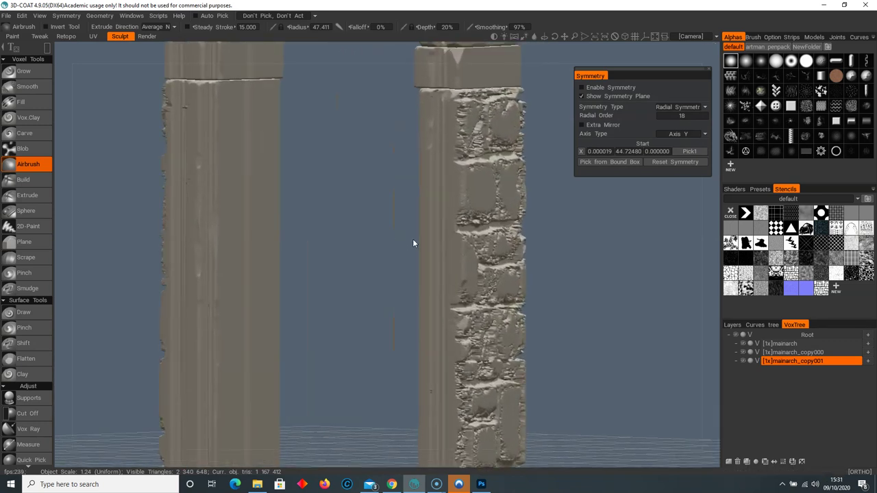
middle_click_drag(413, 239, 346, 250)
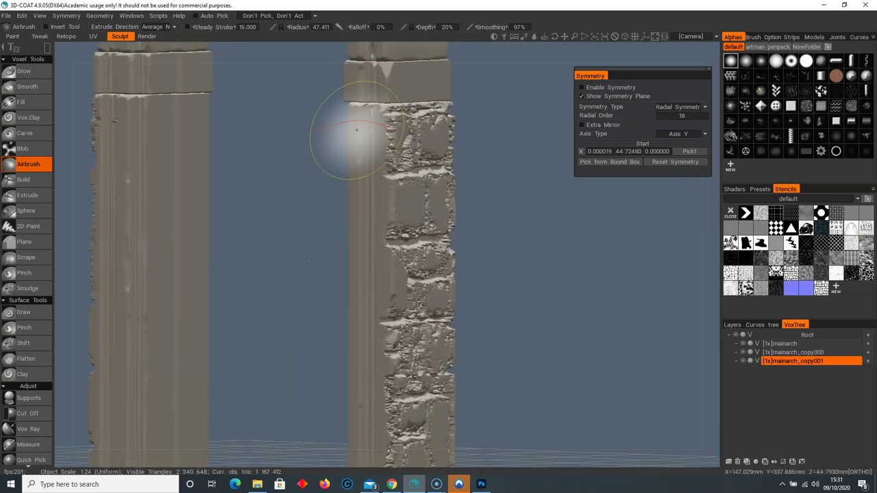
left_click(18, 89)
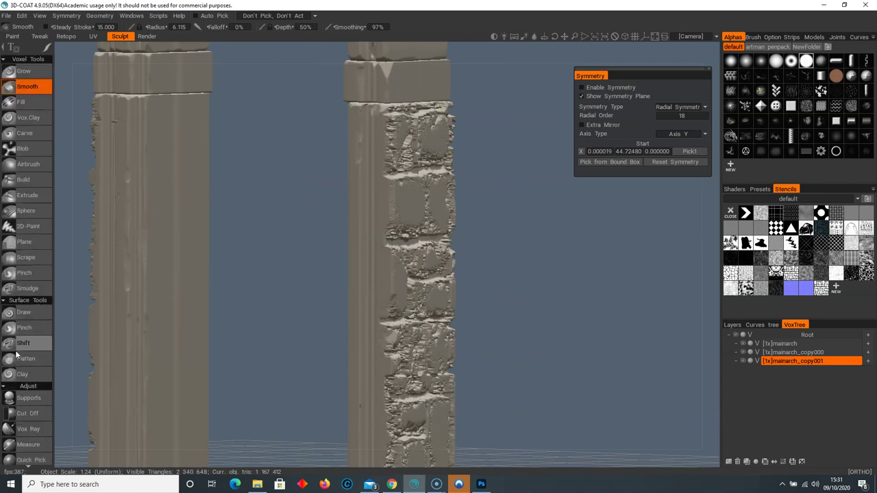
left_click(19, 102)
right_click_drag(387, 149, 428, 156)
left_click_drag(428, 156, 452, 177)
right_click_drag(453, 178, 482, 179)
middle_click_drag(482, 179, 444, 195, "alt")
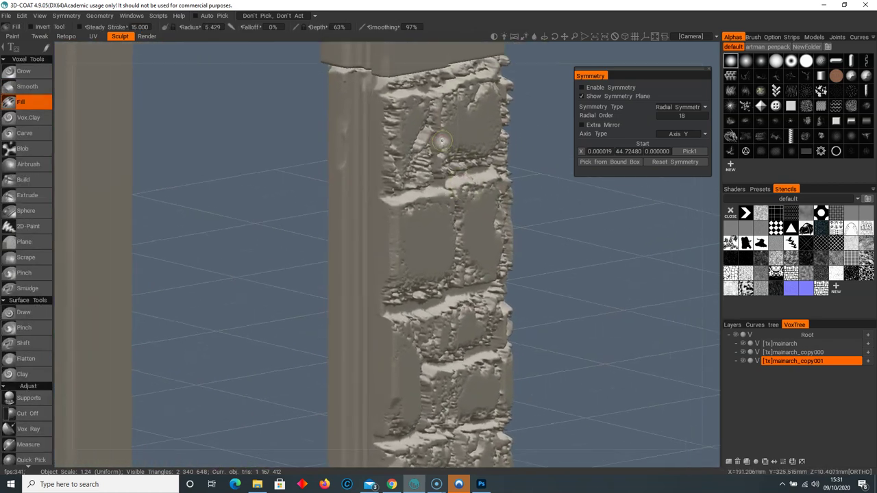
scroll(413, 111, "down", 1)
left_click_drag(414, 109, 408, 113)
mouse_move(399, 167)
left_mouse_down()
mouse_move(415, 172)
mouse_move(372, 181)
left_mouse_up()
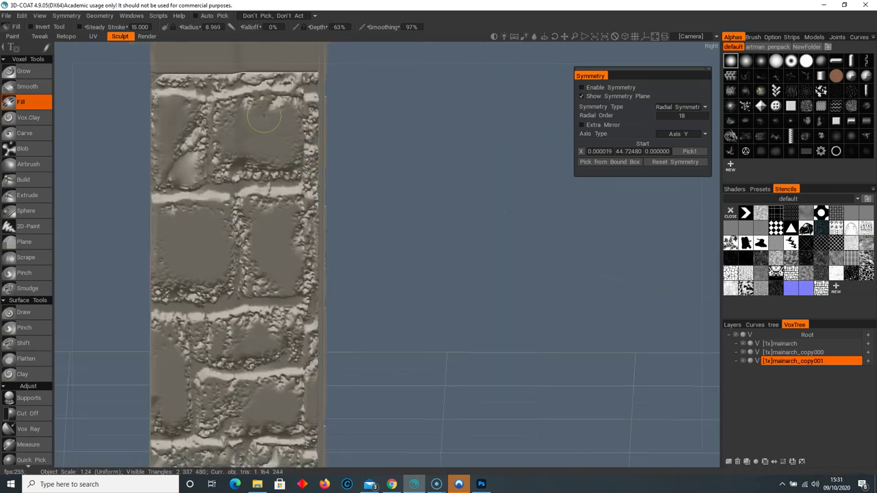
left_click_drag(296, 104, 272, 110)
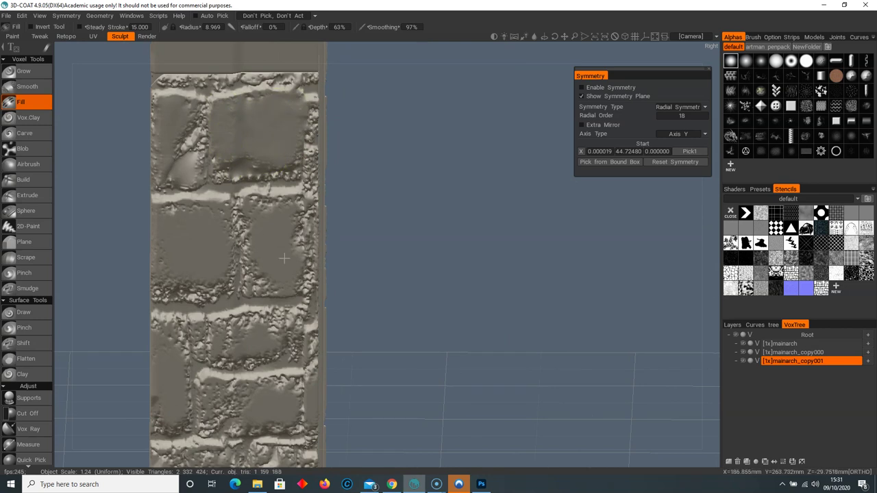
- Continue filling the rough surfaces of the second and third rows of stones down the right pillar
middle_click_drag(294, 257, 324, 150, "alt")
mouse_move(315, 99)
left_mouse_down()
mouse_move(280, 151)
mouse_move(309, 114)
mouse_move(215, 108)
left_mouse_up()
left_click_drag(215, 188, 245, 166)
middle_click_drag(249, 217, 270, 136, "alt")
left_click_drag(272, 137, 271, 136)
mouse_move(294, 162)
left_mouse_down()
mouse_move(316, 141)
mouse_move(232, 157)
mouse_move(221, 229)
mouse_move(272, 224)
left_mouse_up()
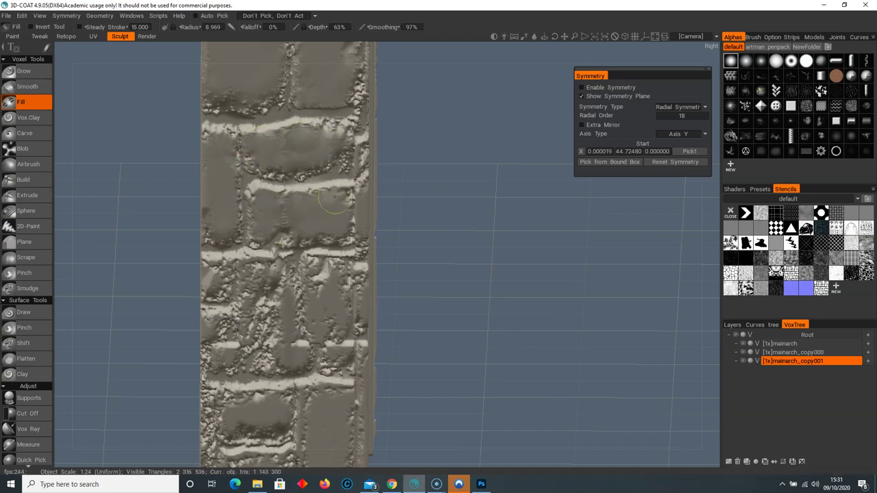
- Fill the rough faces of the remaining stones down to the base of the right pillar
middle_click_drag(318, 240, 335, 171, "alt")
left_click_drag(341, 187, 345, 206)
mouse_move(337, 255)
left_mouse_down()
mouse_move(315, 255)
mouse_move(298, 269)
mouse_move(262, 235)
mouse_move(243, 294)
mouse_move(238, 222)
left_mouse_up()
middle_click_drag(260, 348, 278, 211, "alt")
left_click_drag(277, 212, 252, 185)
mouse_move(315, 222)
left_mouse_down()
mouse_move(260, 248)
mouse_move(297, 346)
left_mouse_up()
- Apply Smooth All to the mainarch_copy001 volume and look over the smoothed pillar
scroll(27, 376, "down", 10)
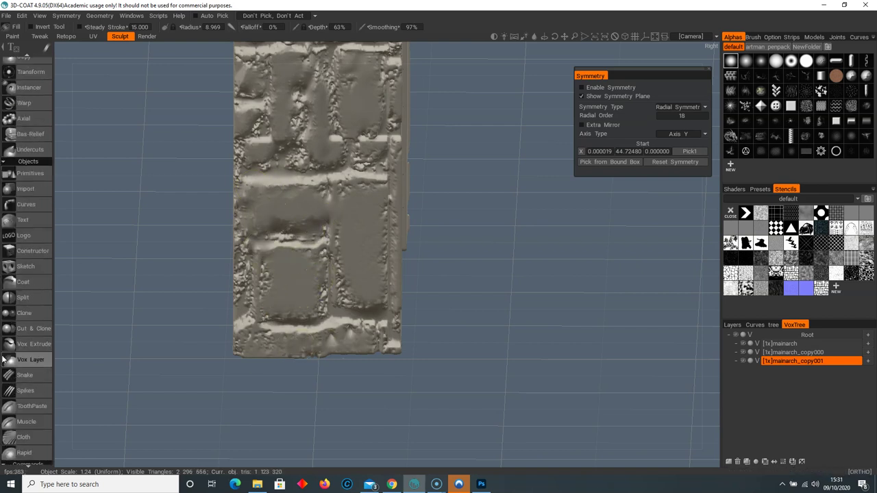
left_click(32, 453)
mouse_move(185, 268)
left_mouse_down()
mouse_move(222, 254)
mouse_move(226, 347)
mouse_move(308, 281)
mouse_move(292, 257)
left_mouse_up()
scroll(292, 257, "down", 5)
- Turn to the left pillar and fill the rough face of one upper stone with Fill at radius 15.701
mouse_move(426, 154)
left_mouse_down()
mouse_move(407, 151)
mouse_move(431, 154)
left_mouse_up()
mouse_move(472, 189)
left_mouse_down()
mouse_move(284, 151)
mouse_move(147, 159)
mouse_move(116, 175)
left_mouse_up()
scroll(327, 212, "up", 4)
scroll(381, 141, "up", 2)
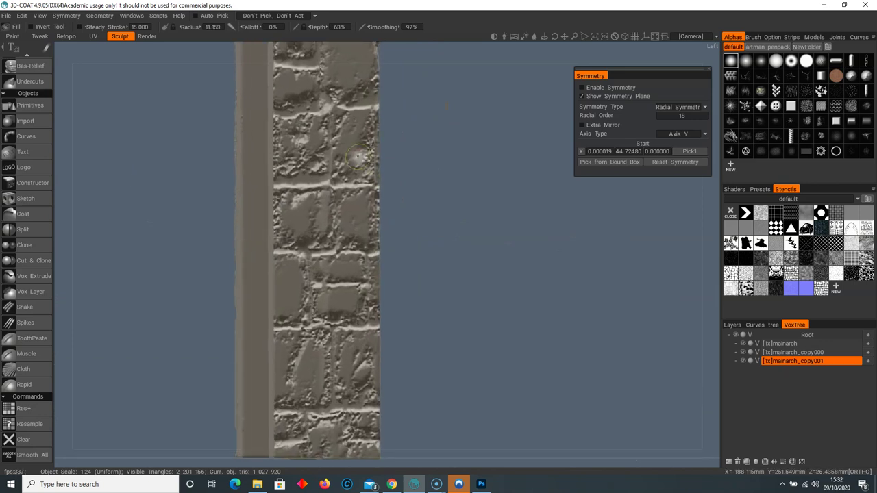
left_click_drag(350, 158, 354, 160)
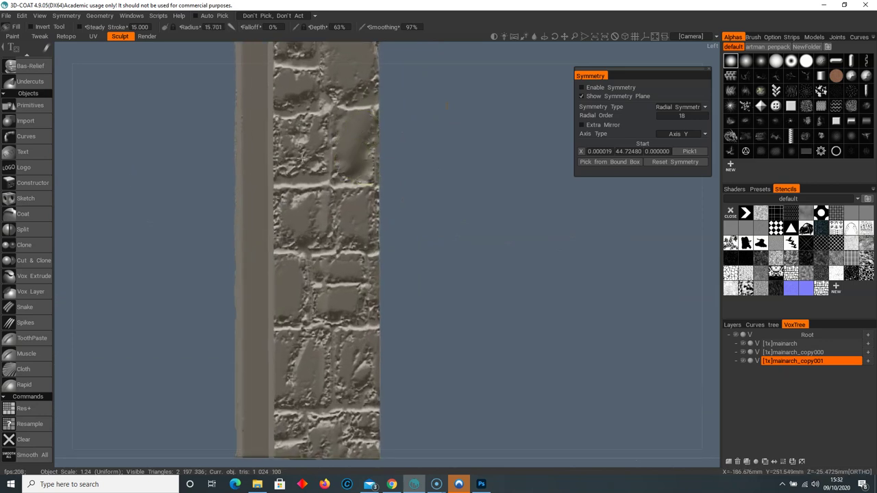
- Fill the rough stone faces near the top of the left pillar and soften the edges between them
middle_click_drag(305, 194, 318, 235)
mouse_move(331, 201)
left_mouse_down()
mouse_move(309, 202)
mouse_move(319, 165)
mouse_move(304, 175)
left_mouse_up()
left_click_drag(314, 133, 313, 130)
left_click_drag(370, 114, 379, 88)
mouse_move(320, 86)
left_mouse_down("shift")
mouse_move(330, 290)
mouse_move(360, 238)
left_mouse_up("shift")
scroll(26, 261, "up", 15)
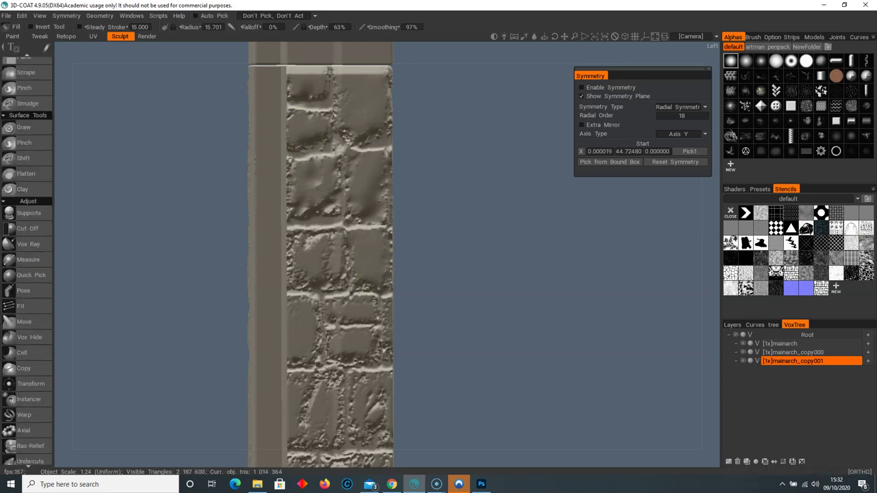
left_click_drag(317, 191, 325, 205)
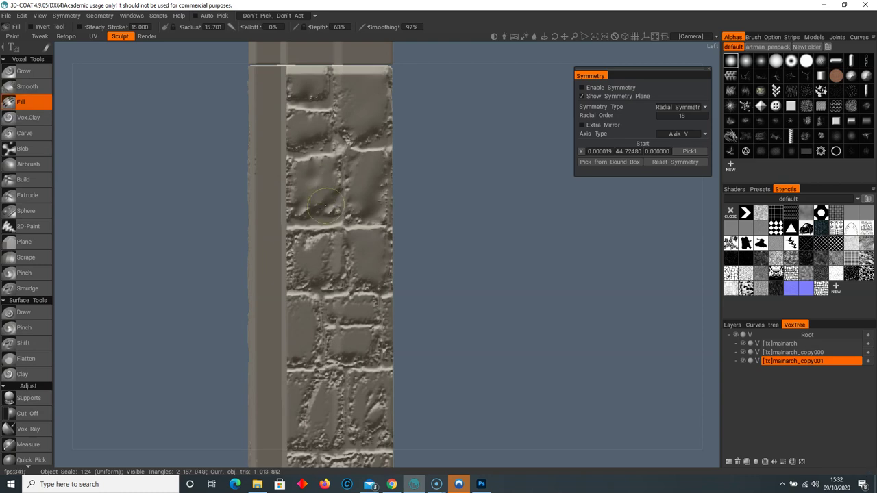
- Continue smoothing and filling the rough stones from the middle rows down the left pillar
mouse_move(295, 165)
left_mouse_down("shift")
mouse_move(327, 236)
mouse_move(298, 243)
left_mouse_up("shift")
left_click_drag(359, 260, 358, 283)
middle_click_drag(359, 287, 352, 117)
left_click_drag(300, 135, 306, 172)
mouse_move(344, 132)
left_mouse_down()
mouse_move(376, 234)
mouse_move(290, 254)
mouse_move(321, 289)
mouse_move(377, 318)
mouse_move(383, 226)
mouse_move(336, 215)
left_mouse_up()
- Select mainarch_copy000 and align the custom stone wall stencil over the outer face of the right pillar's capital block
right_click_drag(336, 216, 303, 206)
middle_click_drag(302, 205, 385, 192)
left_click_drag(336, 214, 150, 207)
scroll(151, 205, "up", 3)
middle_click_drag(421, 175, 423, 301)
left_click_drag(422, 300, 423, 260)
middle_click_drag(423, 260, 431, 389)
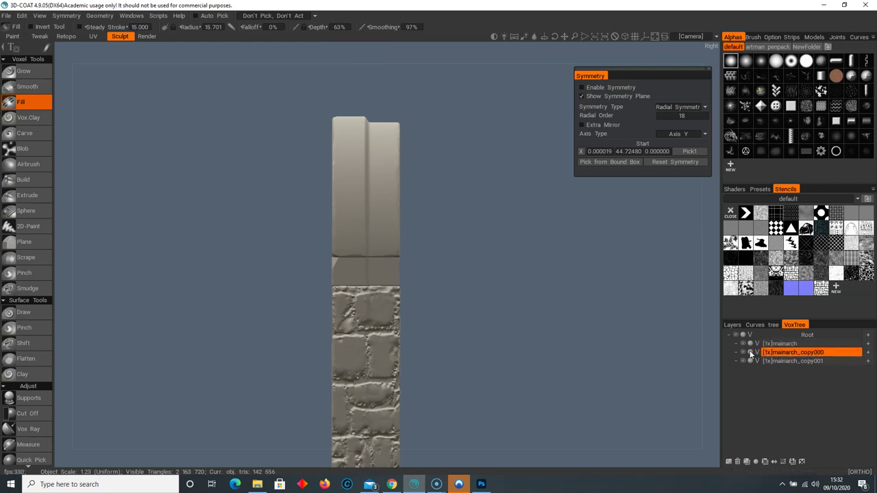
left_click(798, 352)
left_click(822, 288)
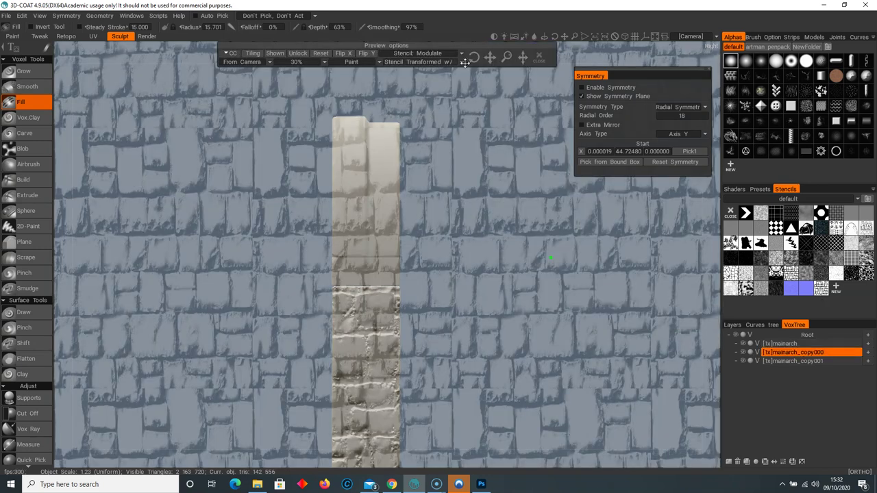
mouse_move(491, 58)
left_mouse_down()
mouse_move(525, 59)
mouse_move(495, 63)
left_mouse_up()
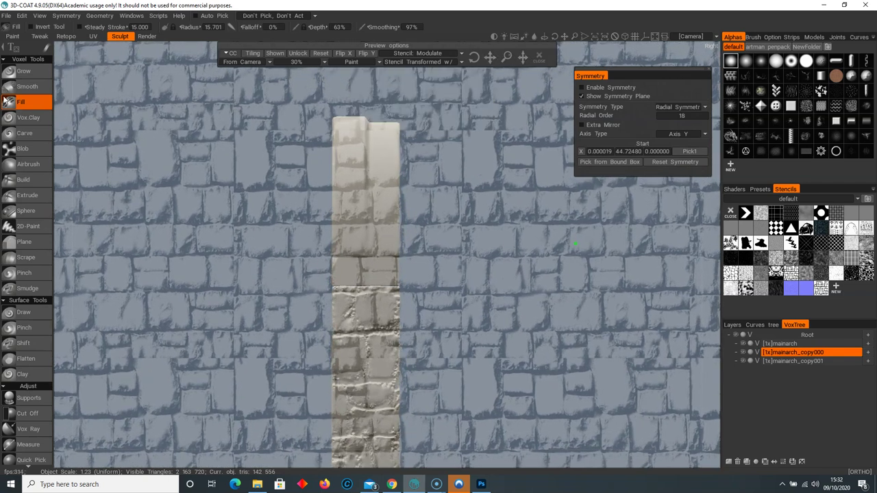
- Airbrush the stone pattern into the right capital block's outer face at 10% depth and remove the stencil
left_click(30, 165)
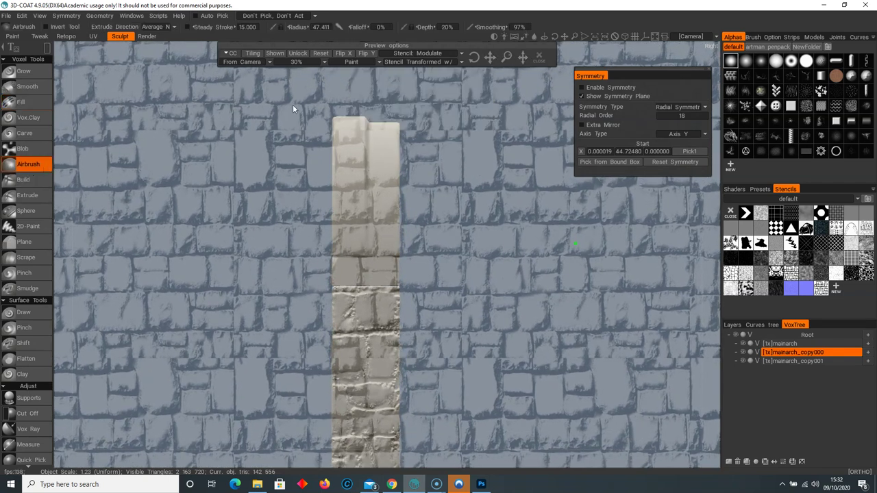
left_click(447, 26)
type("10")
key("Return")
left_click_drag(309, 246, 405, 291)
left_click(539, 58)
- Examine the carved right capital block up close and the pillar silhouettes from the front of the arch
left_click_drag(355, 235, 458, 241, "alt")
scroll(459, 241, "up", 4)
middle_click_drag(459, 242, 422, 113, "alt")
scroll(444, 140, "up", 1)
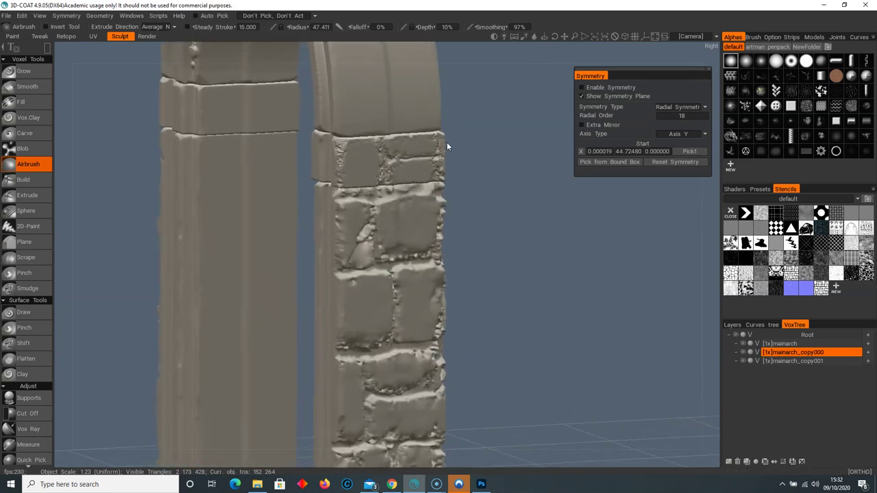
mouse_move(470, 257)
left_mouse_down("alt")
mouse_move(551, 229)
mouse_move(548, 210)
left_mouse_up("alt")
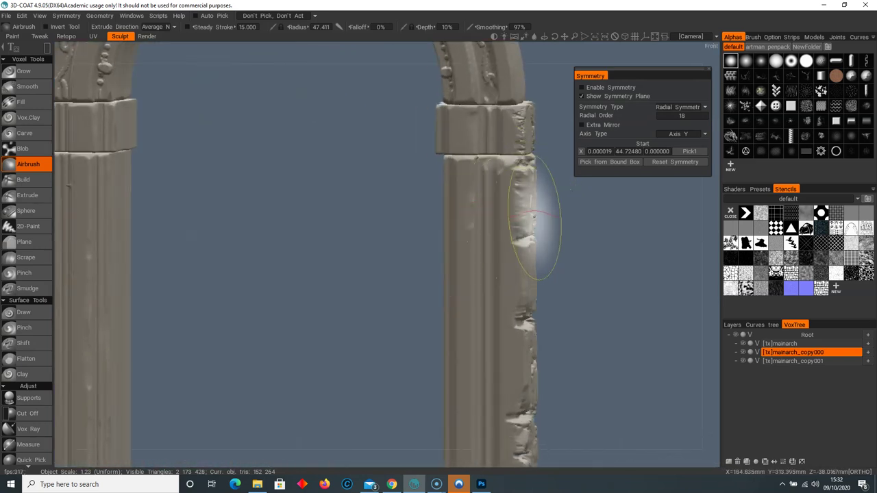
left_click_drag(538, 282, 588, 264, "alt")
right_click_drag(588, 264, 460, 246, "alt")
middle_click_drag(453, 254, 431, 192, "alt")
right_click_drag(431, 192, 366, 191, "alt")
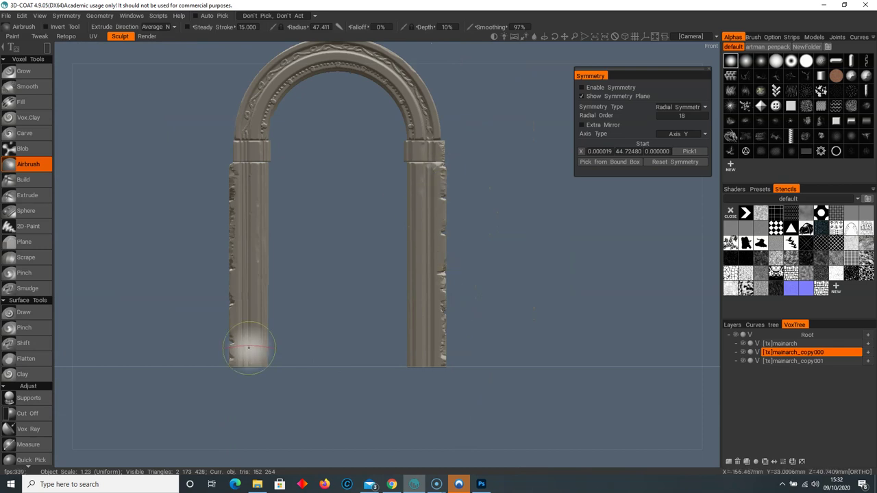
- Use Cut Off with a rectangle on mainarch_copy001 to trim a thin slice off the right pillar's outer stone face
left_click(28, 414)
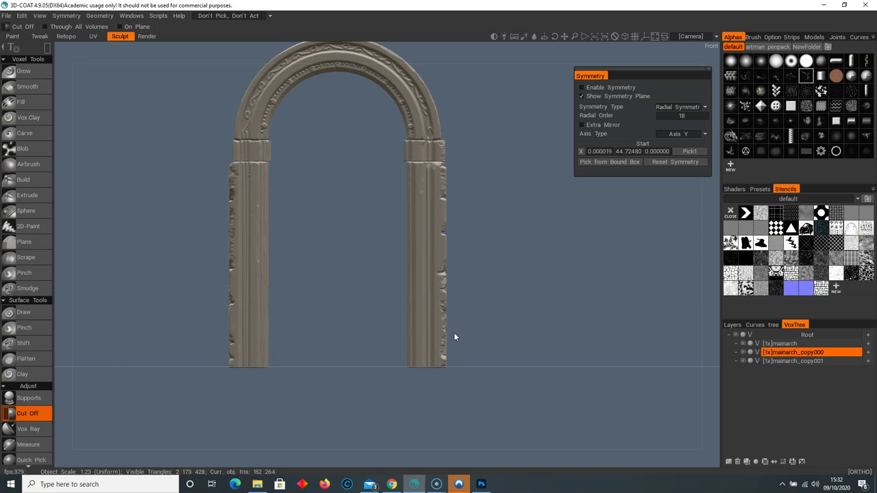
key("e")
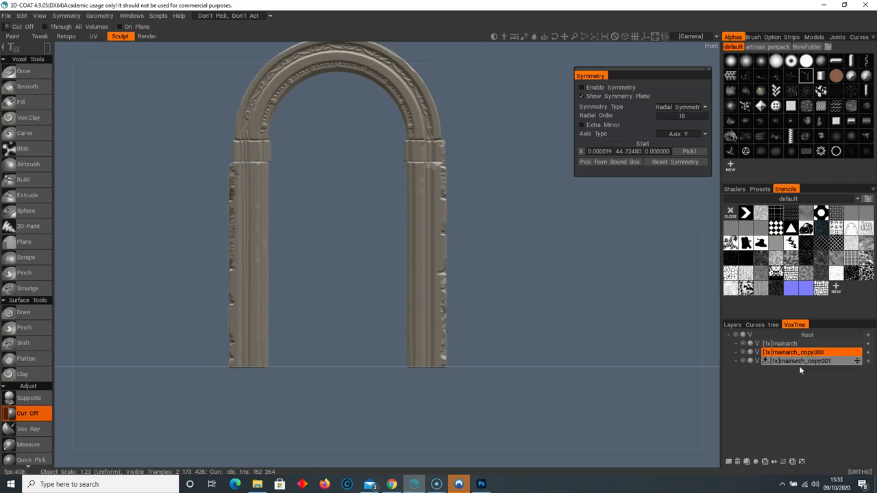
left_click(796, 364)
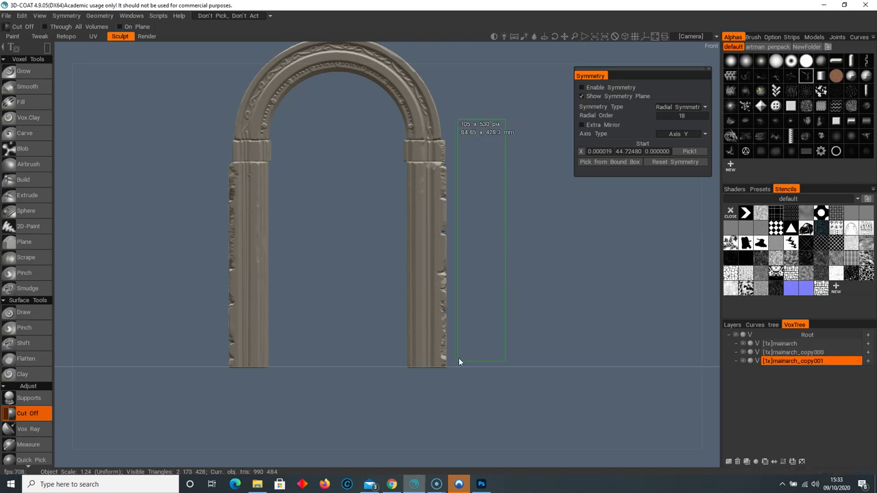
left_click_drag(446, 387, 442, 389)
left_click_drag(489, 418, 450, 280, "alt")
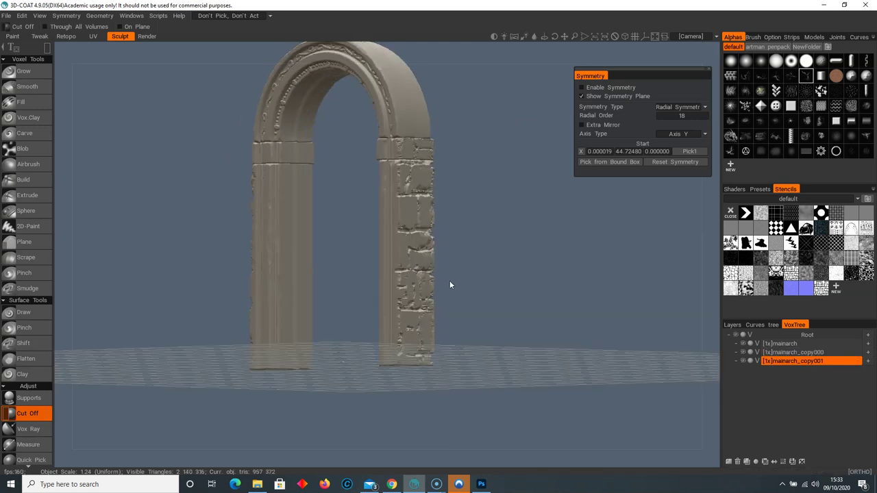
right_click_drag(449, 280, 595, 287, "alt")
scroll(582, 273, "up", 2)
left_click_drag(561, 249, 532, 250, "alt")
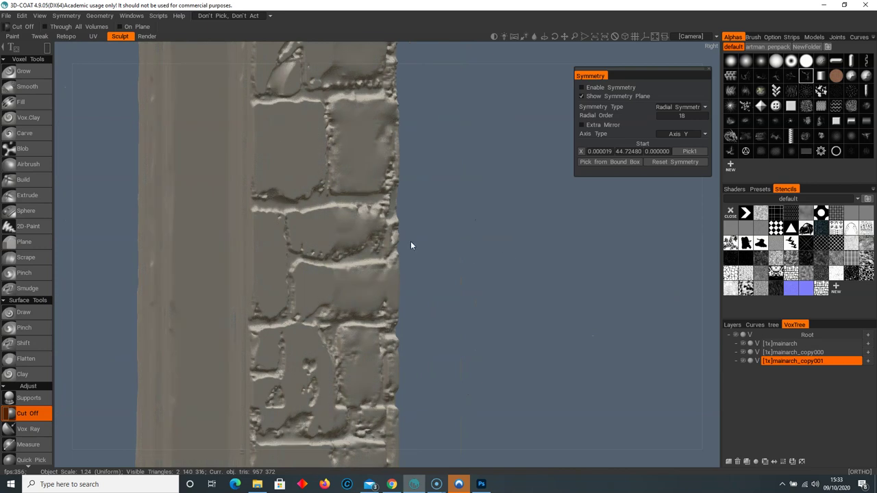
- Trim a thin slice off the left pillar's outer stone face with Cut Off and turn to the flattened stones
scroll(395, 229, "down", 2)
right_click_drag(395, 231, 284, 234, "alt")
left_click_drag(284, 234, 214, 114, "alt")
left_click_drag(278, 403, 284, 413)
left_click_drag(359, 265, 241, 119)
left_click_drag(287, 393, 287, 395)
left_click_drag(352, 243, 499, 104)
left_click_drag(440, 411, 833, 384)
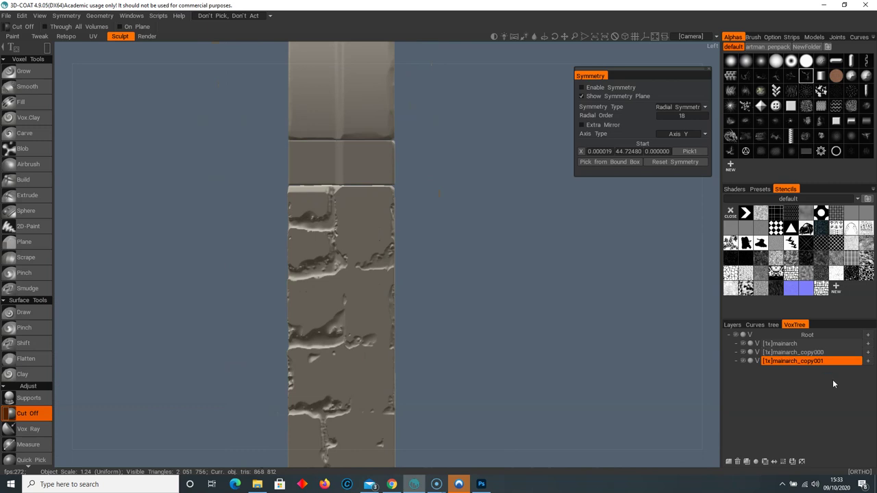
- Carve the stone wall stencil into the outer face of the left capital block on mainarch_copy000 with Airbrush at 10% depth
left_click(817, 353)
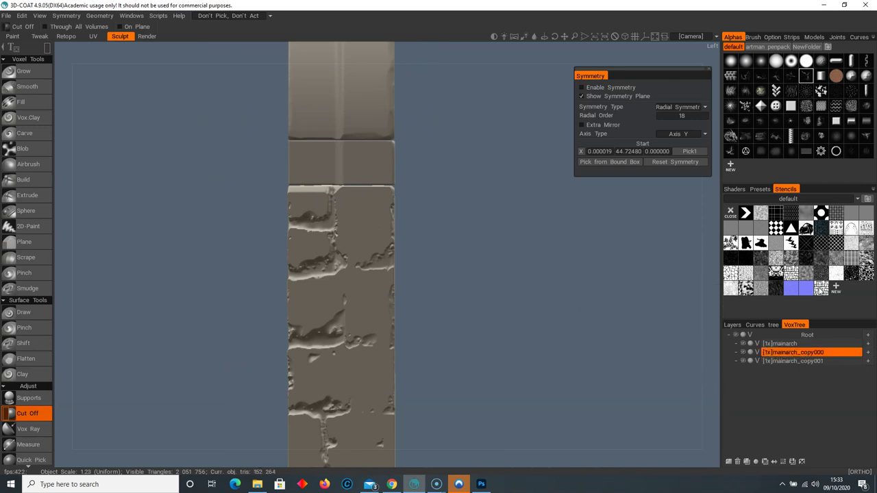
left_click(821, 289)
left_click_drag(490, 58, 489, 58)
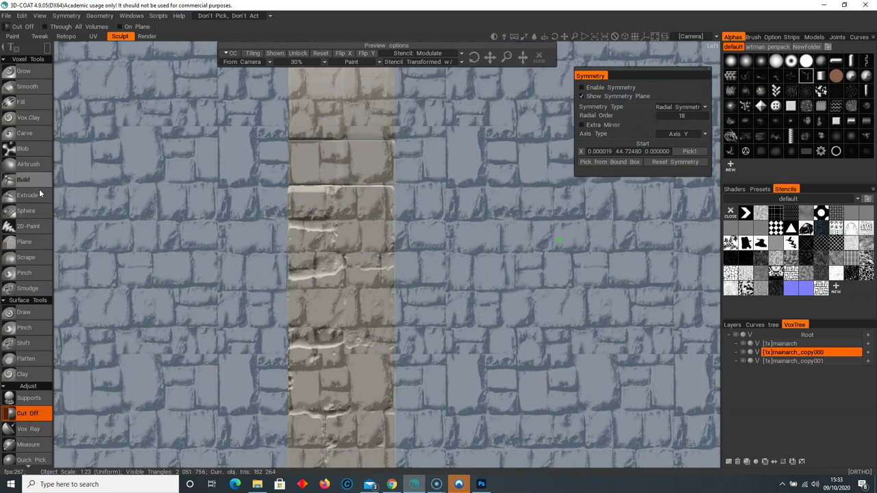
left_click(28, 164)
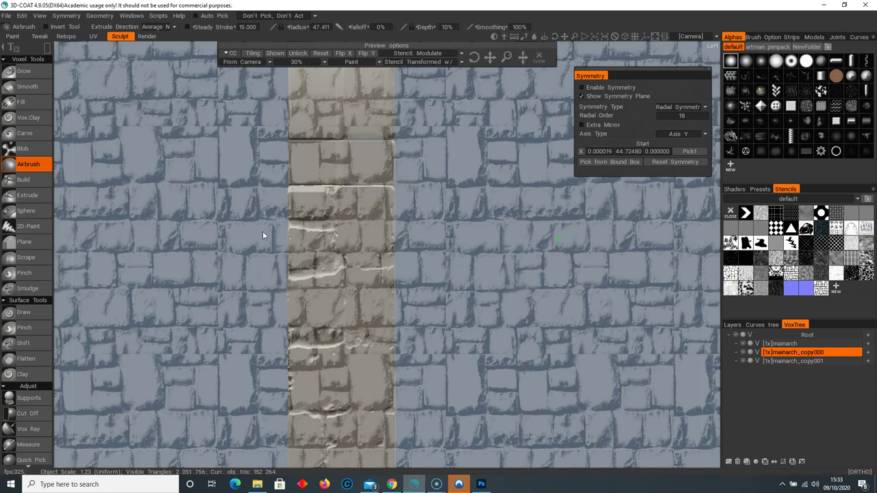
left_click_drag(256, 215, 417, 129)
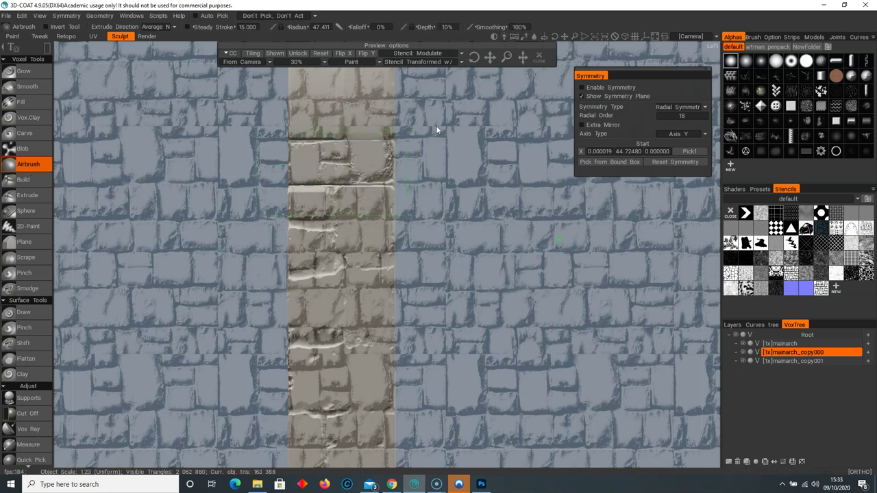
left_click(539, 57)
- Carve the stone wall stencil into the inner face of the left pillar's capital block with Airbrush
mouse_move(439, 241)
left_mouse_down()
mouse_move(399, 256)
mouse_move(209, 257)
left_mouse_up()
left_click_drag(253, 241, 322, 225)
right_click_drag(322, 224, 342, 212, "alt")
middle_click_drag(336, 216, 447, 317, "alt")
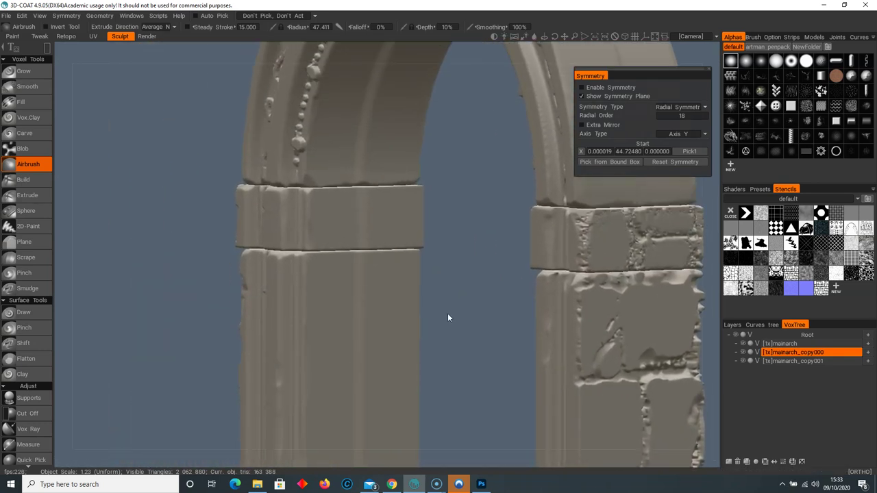
left_click(824, 292)
left_click_drag(407, 281, 385, 282, "alt")
middle_click_drag(386, 282, 365, 283, "alt")
mouse_move(279, 269)
left_mouse_down()
mouse_move(434, 191)
mouse_move(446, 172)
mouse_move(426, 176)
mouse_move(480, 172)
mouse_move(512, 151)
mouse_move(471, 136)
mouse_move(413, 170)
mouse_move(583, 168)
mouse_move(407, 146)
mouse_move(404, 194)
mouse_move(361, 205)
left_mouse_up()
left_click(539, 59)
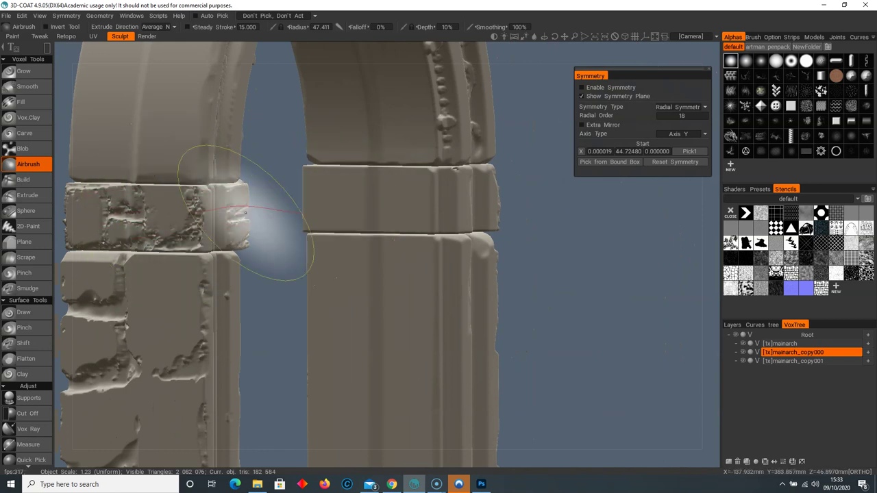
- Reposition the stone wall stencil over the right capital block's inner face, carve the pattern with Airbrush and remove the stencil
right_click_drag(274, 180, 435, 151, "alt")
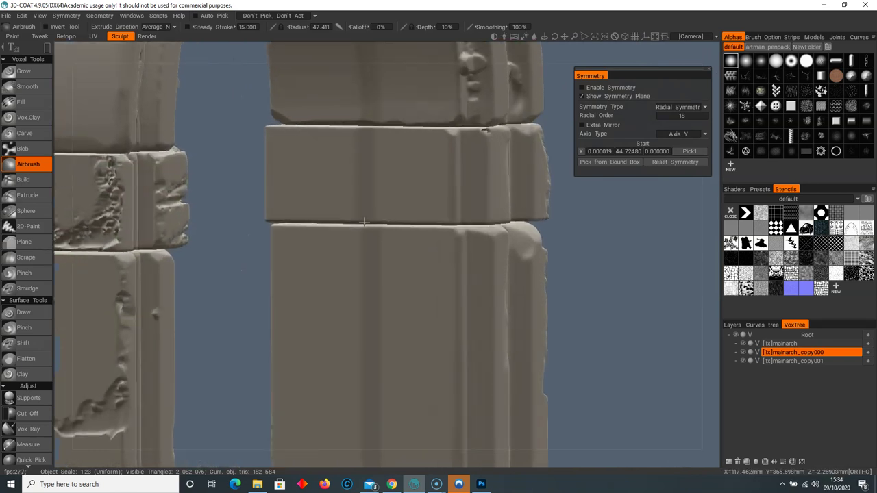
middle_click_drag(435, 151, 454, 177, "alt")
left_click(825, 287)
right_click_drag(644, 266, 439, 239, "alt")
mouse_move(508, 56)
left_mouse_down()
mouse_move(492, 58)
mouse_move(522, 55)
mouse_move(494, 56)
left_mouse_up()
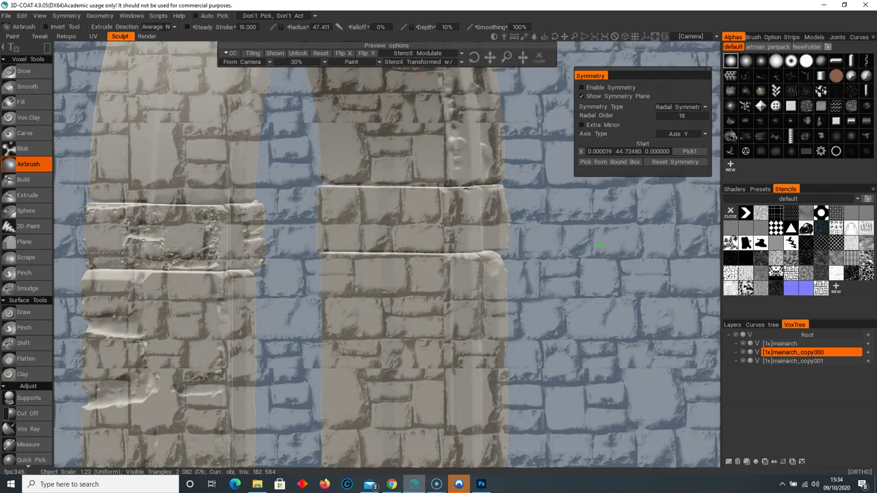
left_click_drag(485, 175, 485, 174)
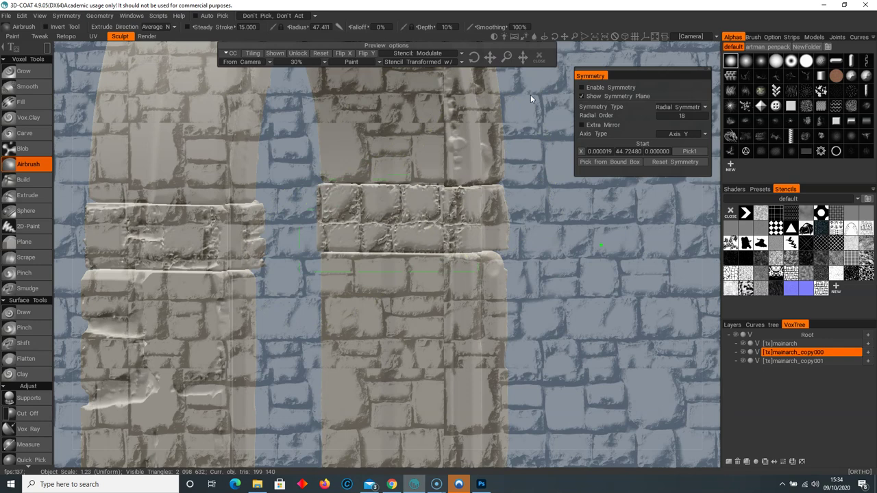
left_click(539, 57)
- Fill the rough carved stones on the inner faces of both capital blocks at radius 15.701
mouse_move(548, 236)
left_mouse_down()
mouse_move(450, 271)
mouse_move(270, 271)
mouse_move(252, 258)
mouse_move(286, 251)
mouse_move(312, 288)
left_mouse_up()
right_click_drag(311, 287, 433, 271)
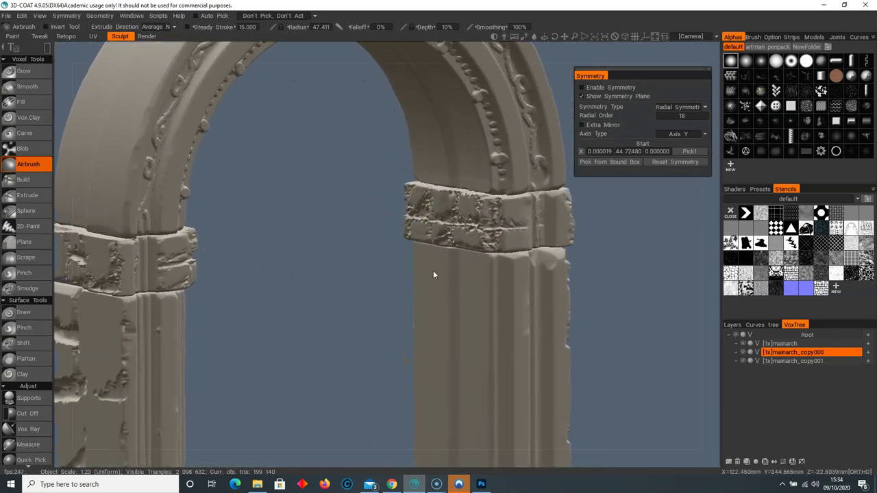
left_click_drag(433, 271, 445, 252)
left_click(20, 102)
mouse_move(411, 220)
left_mouse_down()
mouse_move(416, 211)
mouse_move(372, 196)
mouse_move(470, 206)
mouse_move(475, 215)
mouse_move(433, 236)
mouse_move(391, 235)
left_mouse_up()
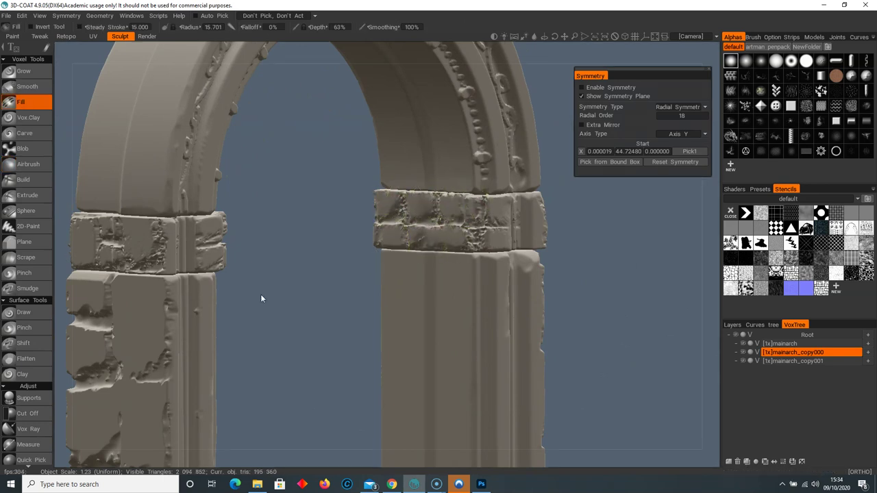
left_click_drag(260, 297, 78, 302)
mouse_move(169, 233)
left_mouse_down()
mouse_move(248, 226)
mouse_move(234, 206)
mouse_move(157, 199)
left_mouse_up()
- Apply Smooth All to the mainarch_copy000 volume and look over the pillars from the front
scroll(28, 425, "down", 10)
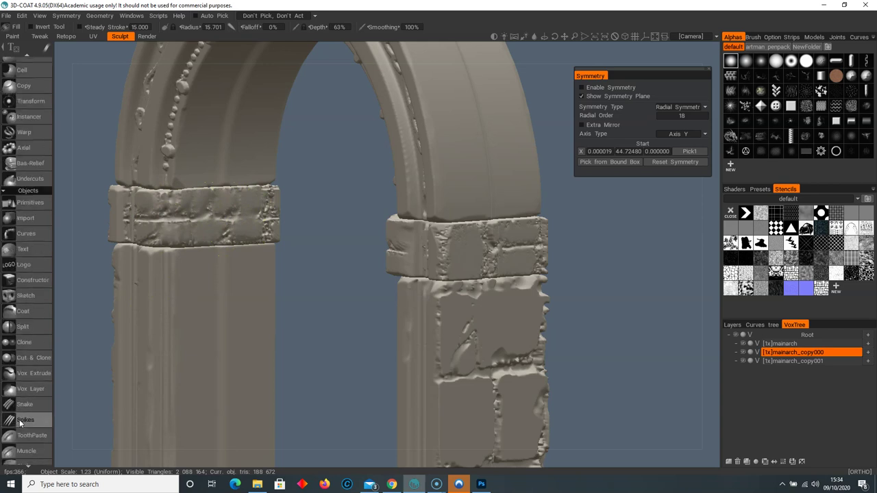
left_click_drag(283, 294, 409, 275)
right_click_drag(408, 276, 281, 263)
left_click_drag(281, 262, 413, 295)
middle_click_drag(413, 296, 390, 290)
left_click_drag(390, 291, 371, 226)
right_click_drag(371, 226, 459, 245)
middle_click_drag(407, 278, 451, 294)
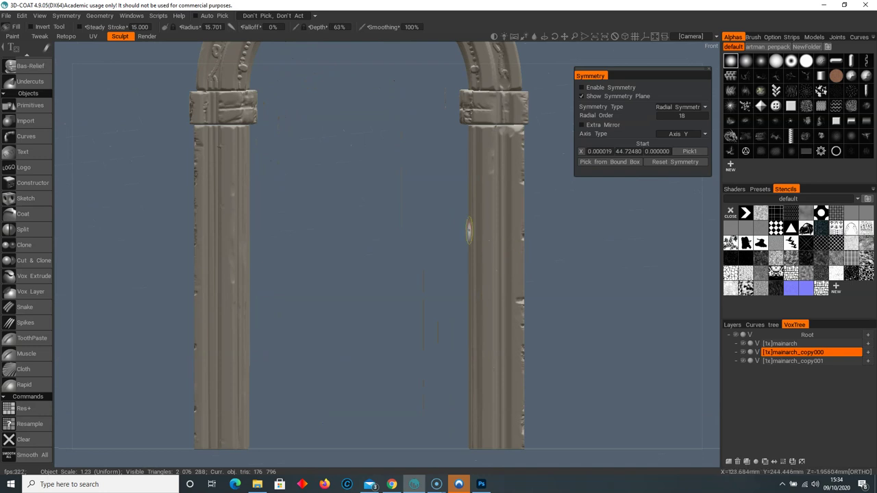
- Set up Airbrush with a crack-shaped alpha and the freehand brush stroke mode
scroll(38, 246, "up", 10)
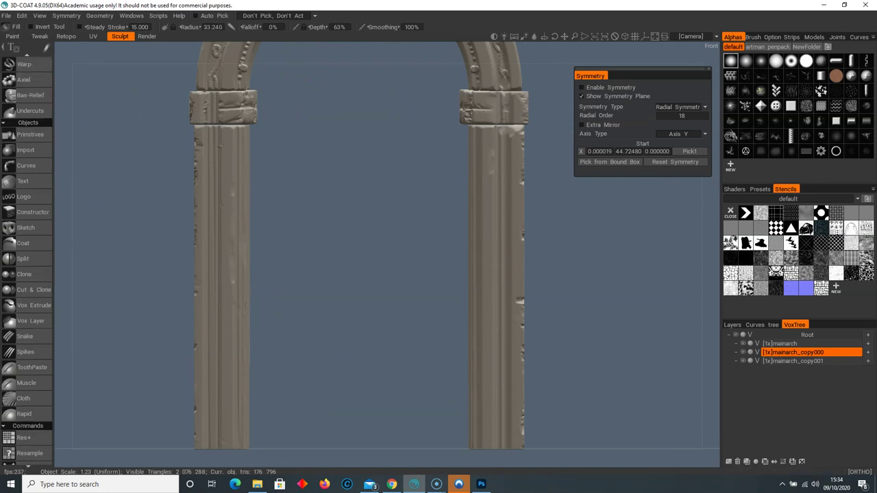
left_click(27, 169)
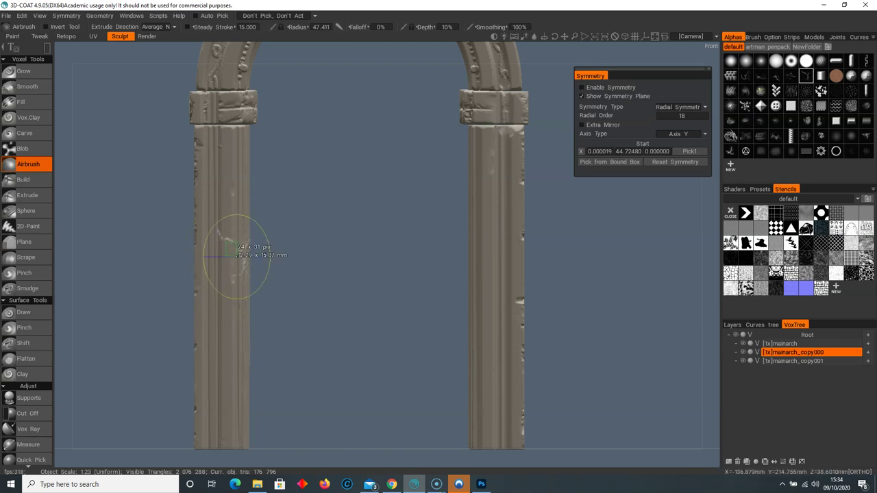
key("e")
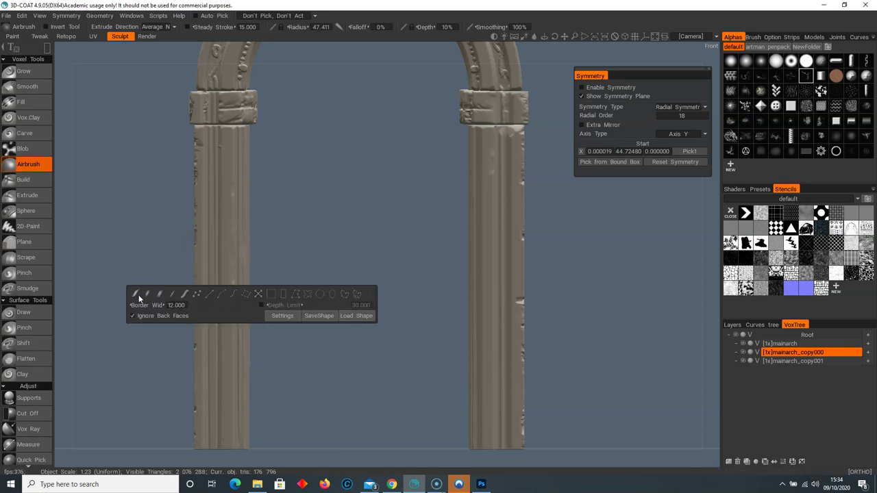
left_click(136, 293)
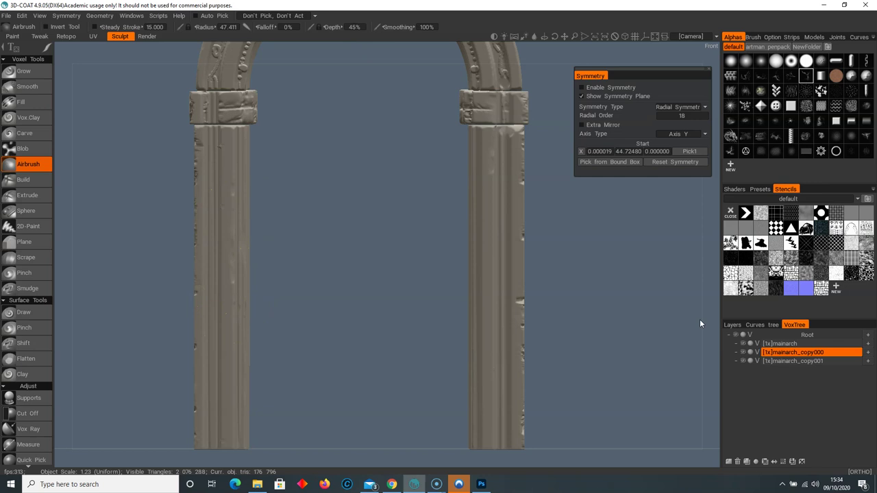
- Toggle the visibility of mainarch_copy000 and mainarch_copy001 to identify the pillar volume, and select mainarch_copy001
left_click(743, 354)
left_click(742, 354)
left_click(744, 361)
left_click(744, 361)
left_click(820, 361)
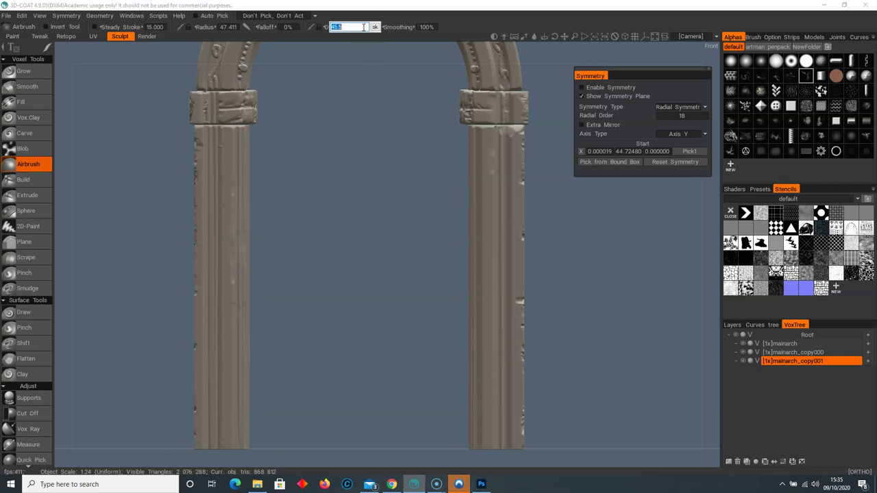
- Set the Airbrush depth to 10% and try a crack stroke on the front of the left pillar
type("10")
key("Return")
scroll(232, 267, "up", 3)
mouse_move(222, 231)
left_mouse_down()
mouse_move(233, 239)
mouse_move(223, 226)
left_mouse_up()
- Lower the Airbrush depth to 2% after trying the crack stroke on the left pillar at weaker settings
type("4")
key("Return")
mouse_move(303, 181)
left_mouse_down()
mouse_move(226, 231)
mouse_move(285, 300)
left_mouse_up()
key("Return")
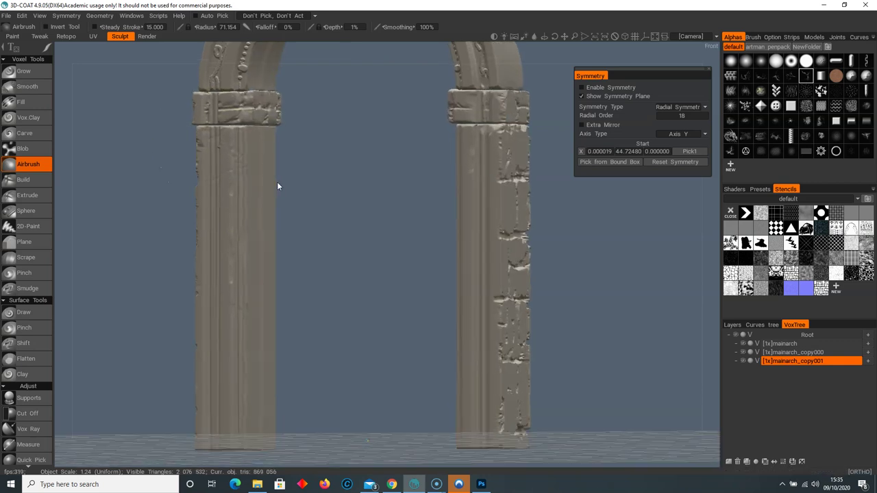
type("2")
key("Return")
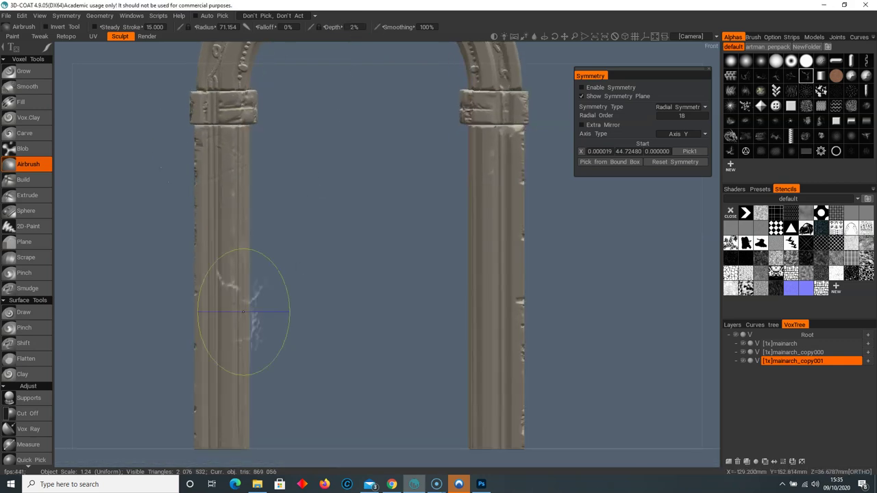
- Stamp faint cracks onto the front and inner faces of both pillars with the current crack alpha
left_click_drag(357, 401, 317, 312)
left_click(399, 158)
mouse_move(336, 277)
left_mouse_down()
mouse_move(315, 241)
mouse_move(336, 226)
left_mouse_up()
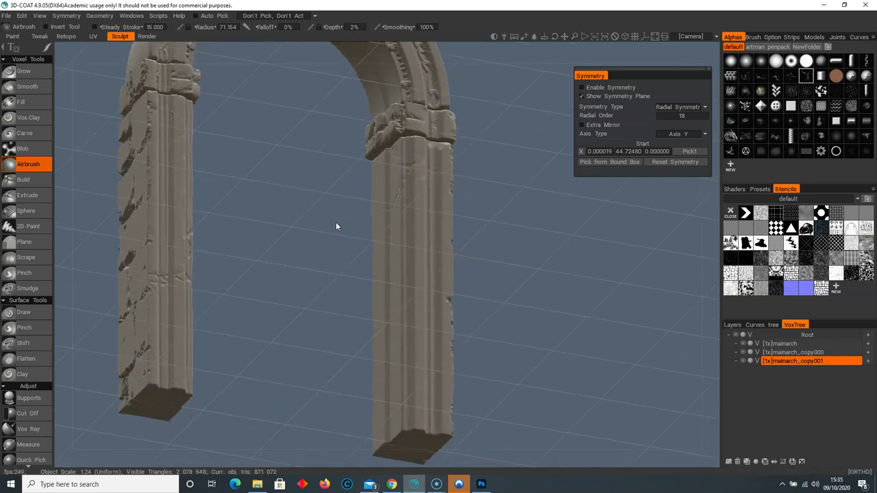
- Switch to a different crack-shaped alpha and add more cracks across the front and sides of the pillars
left_click(401, 365)
left_click_drag(321, 366, 284, 416)
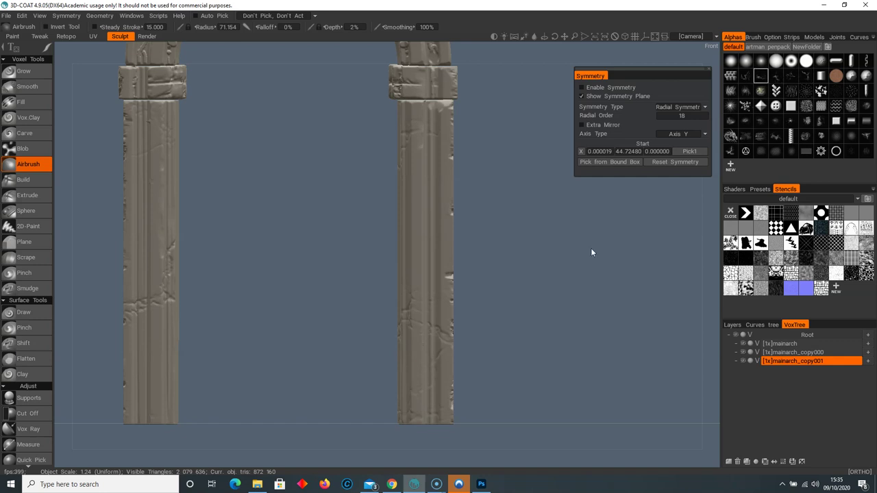
left_click_drag(355, 327, 270, 255)
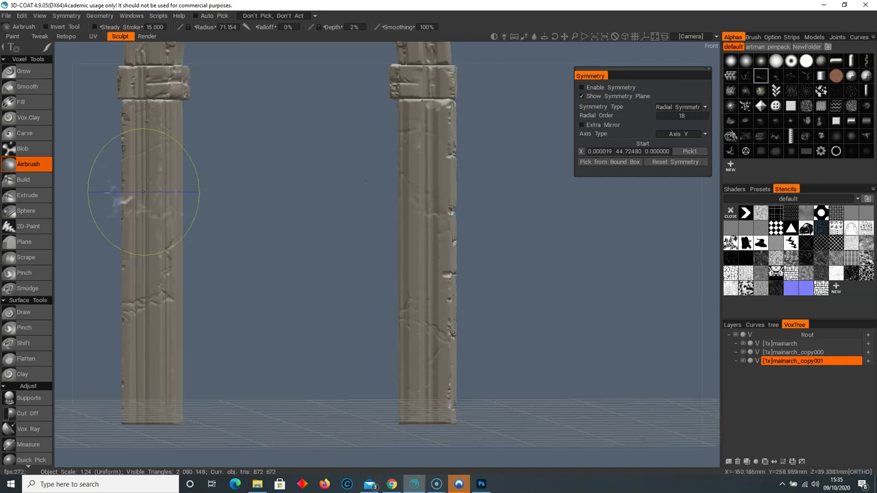
left_click_drag(245, 358, 386, 194)
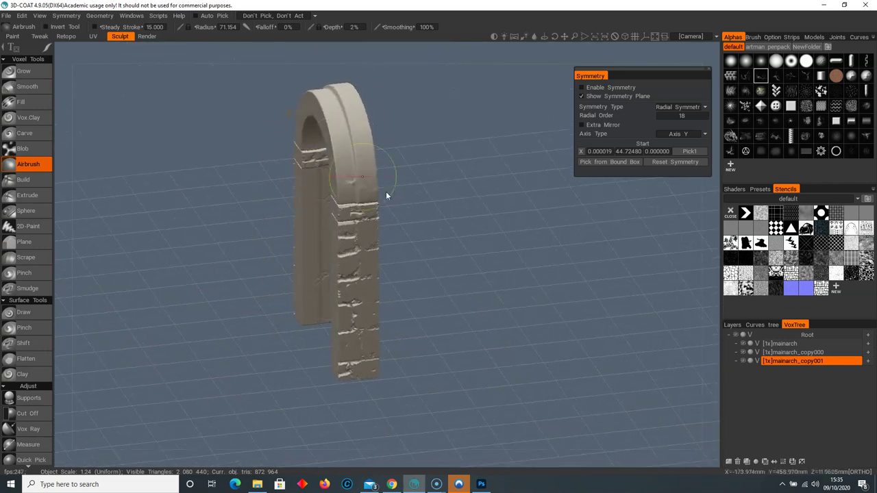
- Toggle the visibility of mainarch to identify the arch ring, and select the mainarch volume
left_click(795, 343)
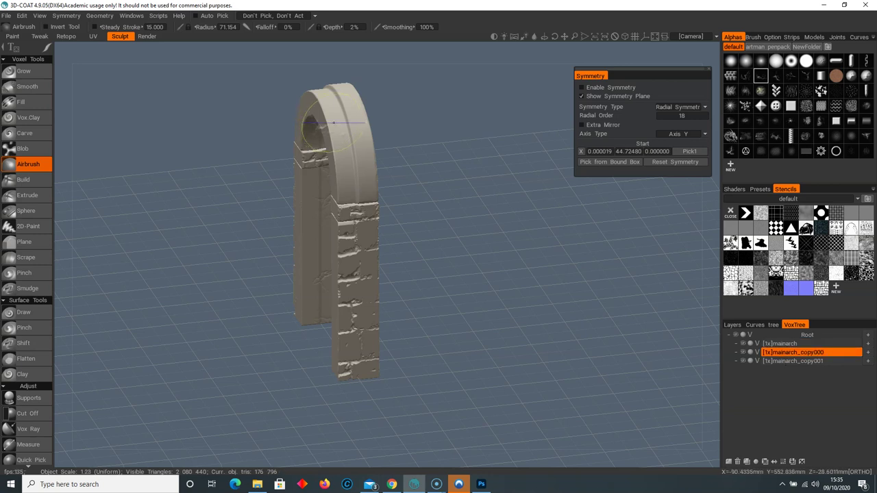
middle_click_drag(404, 197, 480, 321)
left_click(744, 344)
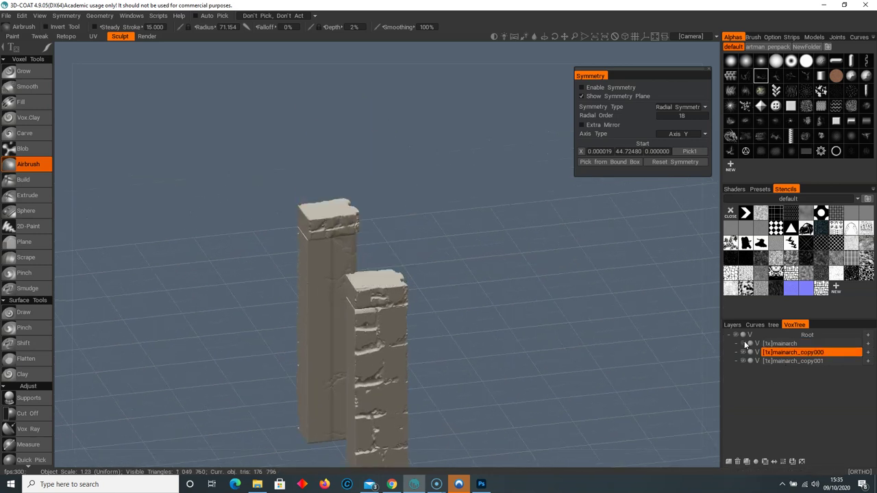
left_click(744, 344)
left_click(798, 346)
- Airbrush subtle cracks along the smooth outer surface of the arch ring on both sides
left_click_drag(371, 201, 370, 192)
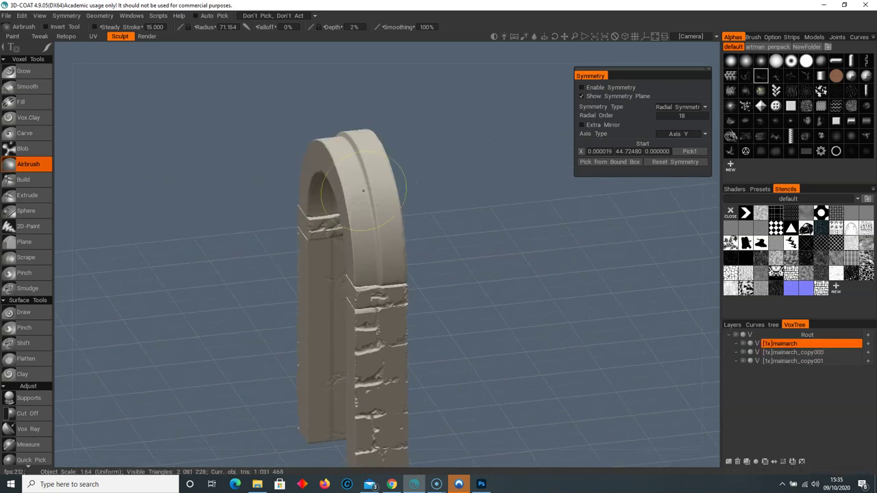
left_click_drag(415, 262, 398, 273)
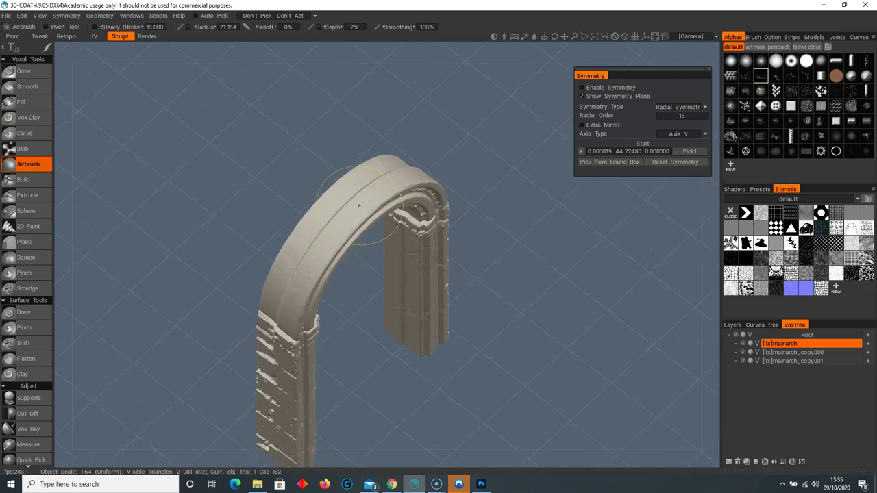
left_click_drag(432, 222, 320, 224)
left_click_drag(383, 221, 401, 211)
mouse_move(459, 214)
left_mouse_down()
mouse_move(389, 210)
mouse_move(405, 266)
left_mouse_up()
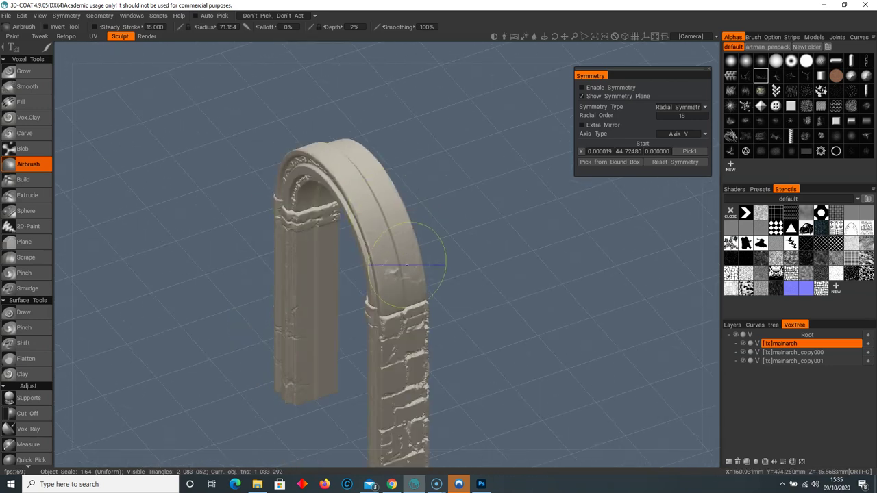
left_click_drag(473, 269, 410, 275)
right_click_drag(410, 275, 620, 306)
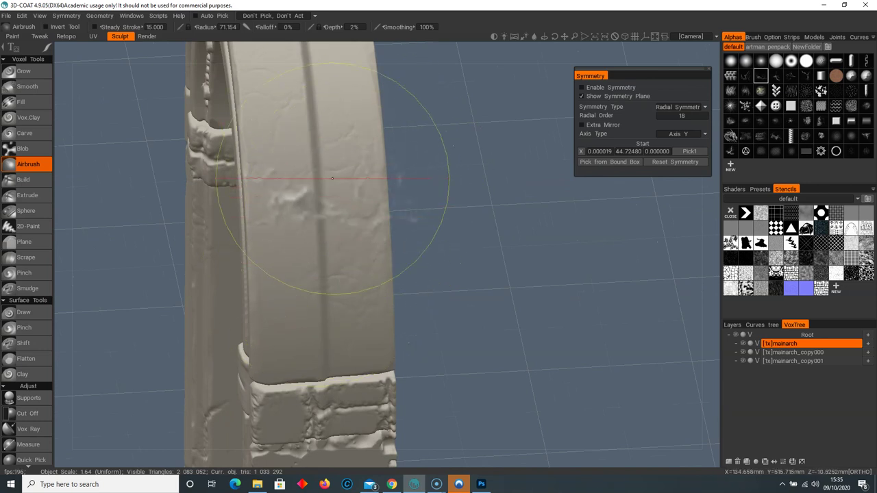
right_click_drag(337, 270, 237, 257)
mouse_move(236, 257)
left_mouse_down()
mouse_move(285, 235)
mouse_move(333, 297)
left_mouse_up()
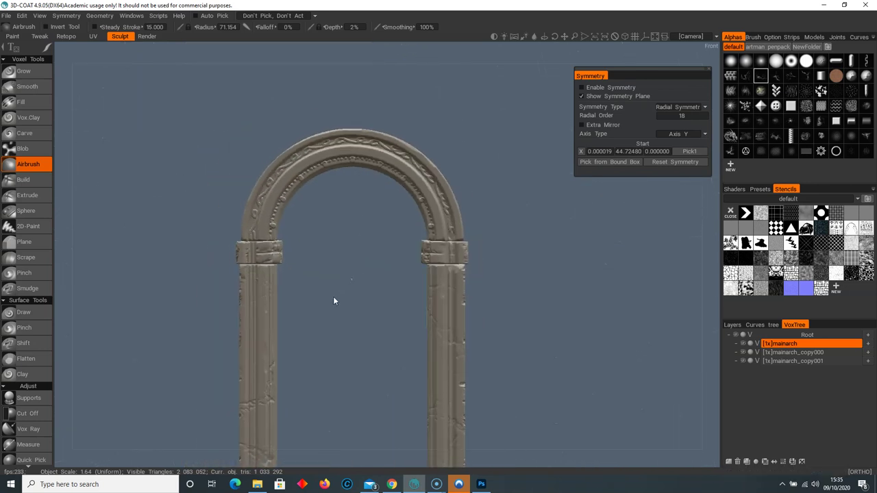
- Resample the mainarch_copy001 pillar volume to a slightly higher density with Good resampling quality
middle_click_drag(334, 297, 334, 188)
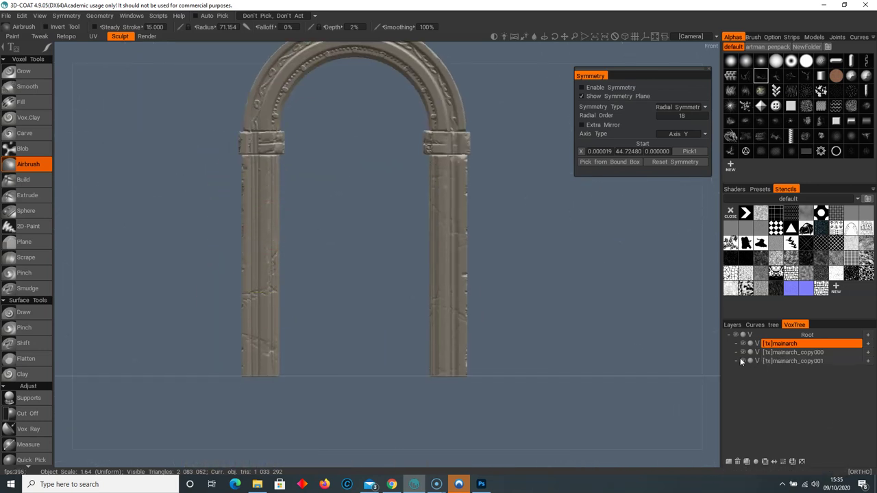
left_click(780, 360)
scroll(7, 382, "down", 5)
scroll(7, 383, "down", 14)
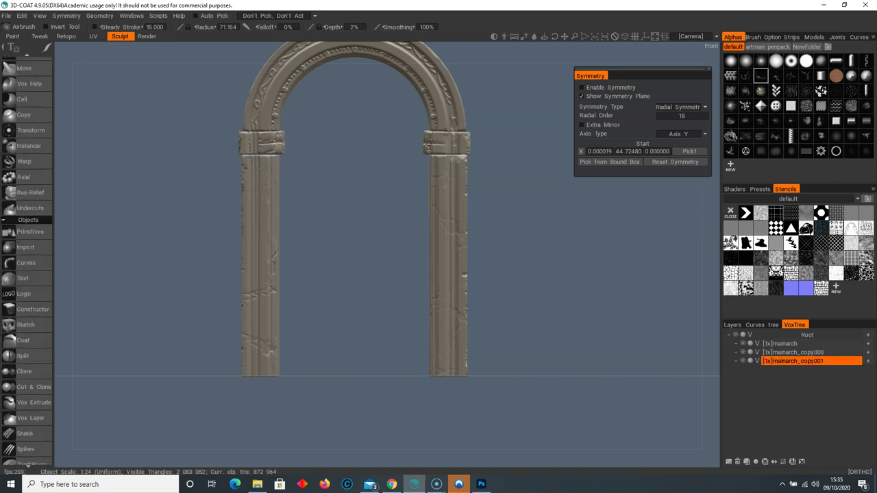
left_click(27, 425)
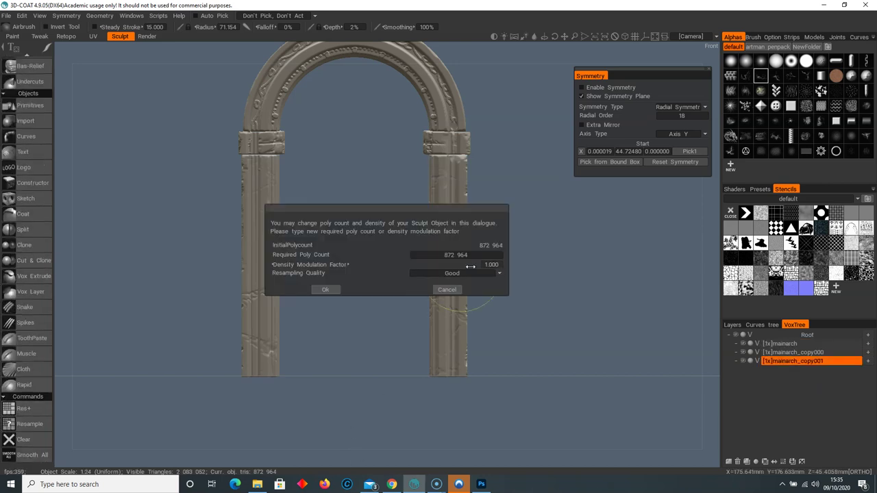
left_click_drag(445, 265, 450, 264)
left_click(325, 289)
- Examine the sculpted arch and pillars from the front, including the surface detail of a pillar up close
left_click_drag(325, 320, 375, 266)
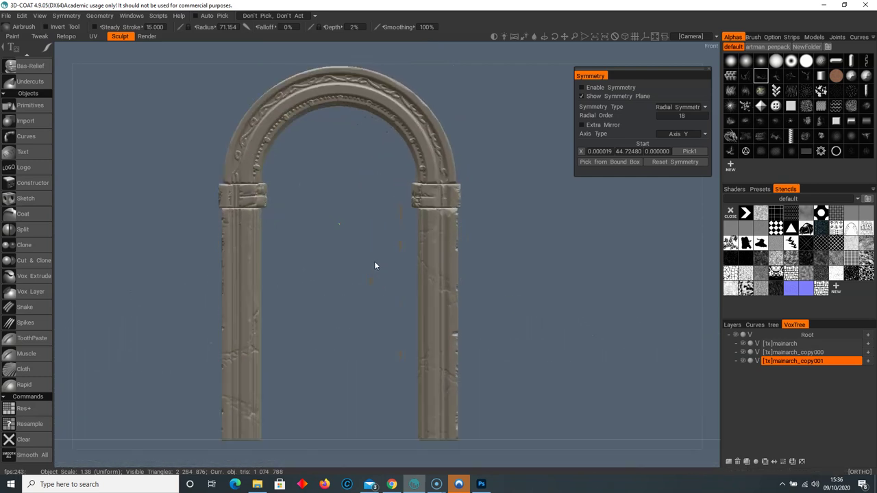
middle_click_drag(366, 261, 388, 268)
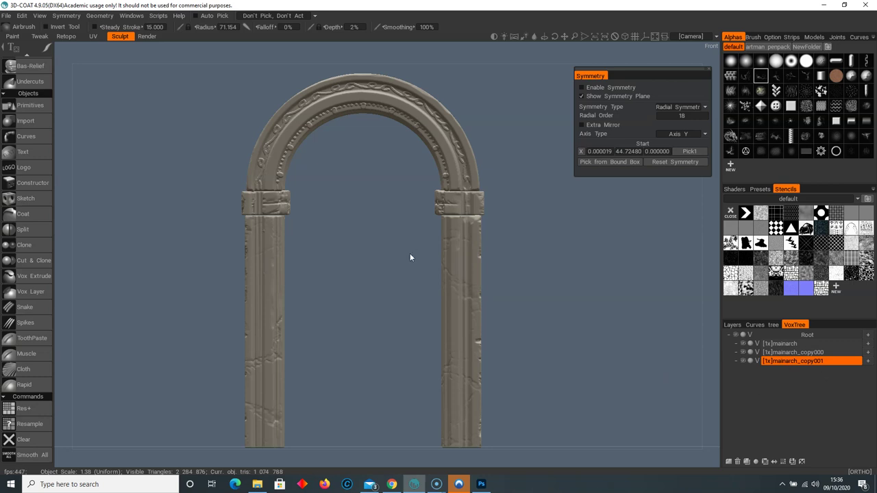
right_click_drag(363, 313, 371, 314)
scroll(416, 287, "up", 5)
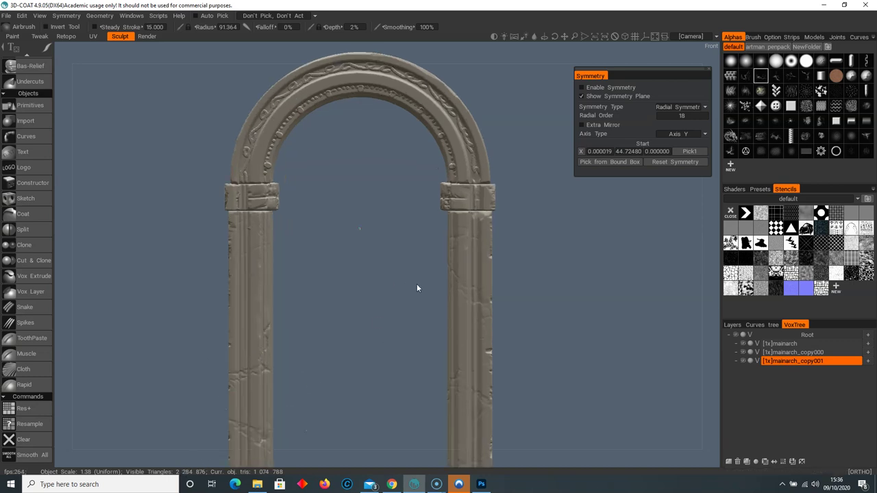
scroll(440, 254, "up", 5)
middle_click_drag(397, 311, 458, 319)
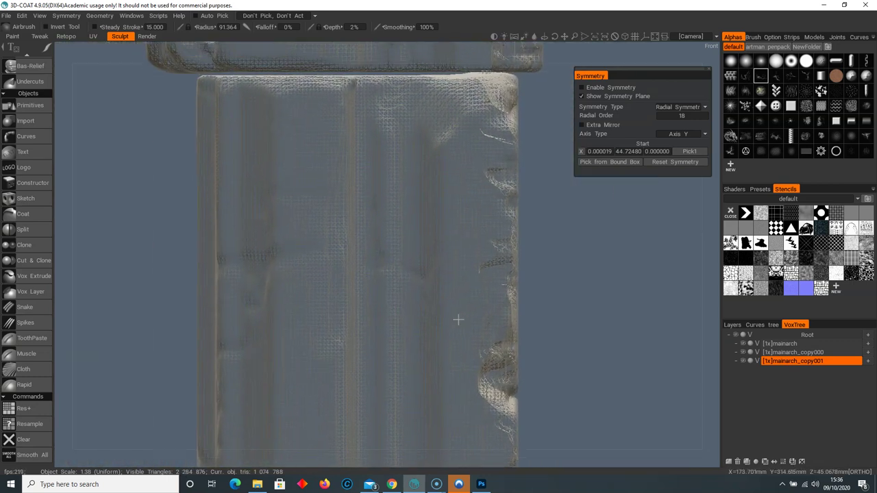
right_click_drag(326, 297, 283, 206, "alt")
middle_click_drag(283, 206, 365, 459, "alt")
middle_click_drag(360, 127, 469, 310, "alt")
scroll(186, 247, "down", 6)
scroll(297, 267, "up", 2)
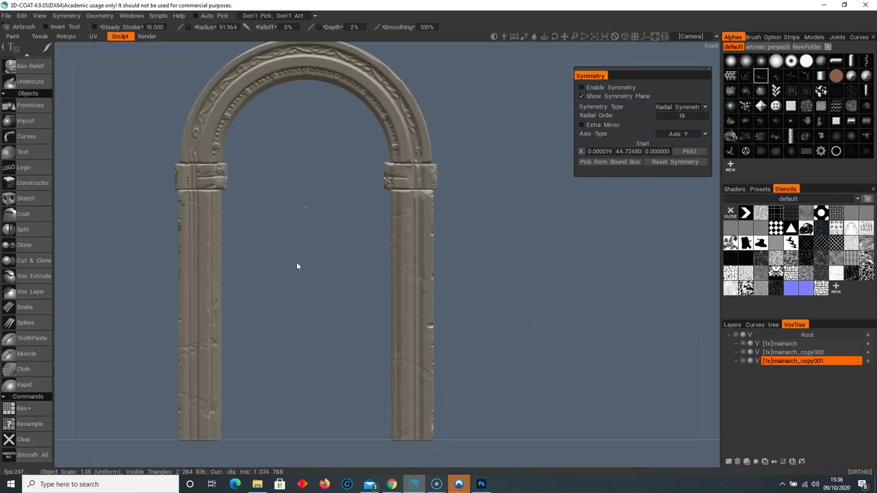
middle_click_drag(305, 260, 338, 247)
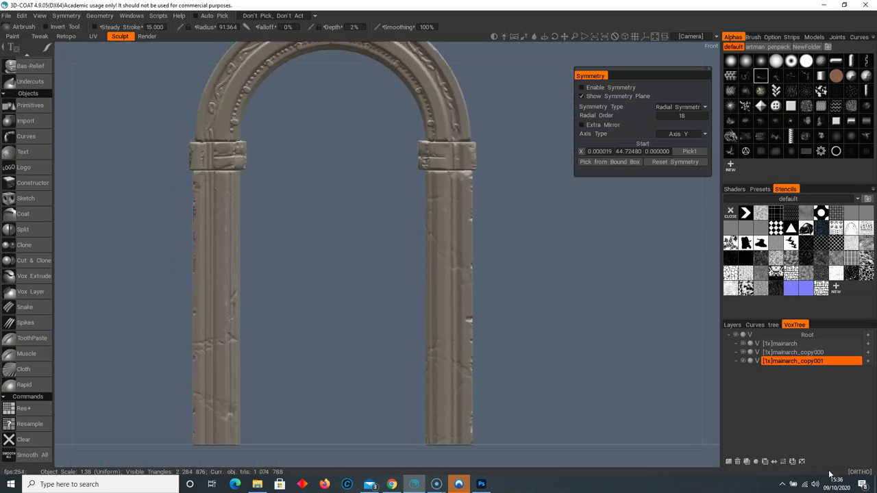
- Hide mainarch_copy001 and mainarch_copy000, and select the mainarch volume so only the arch ring is shown
left_click(744, 362)
left_click(744, 352)
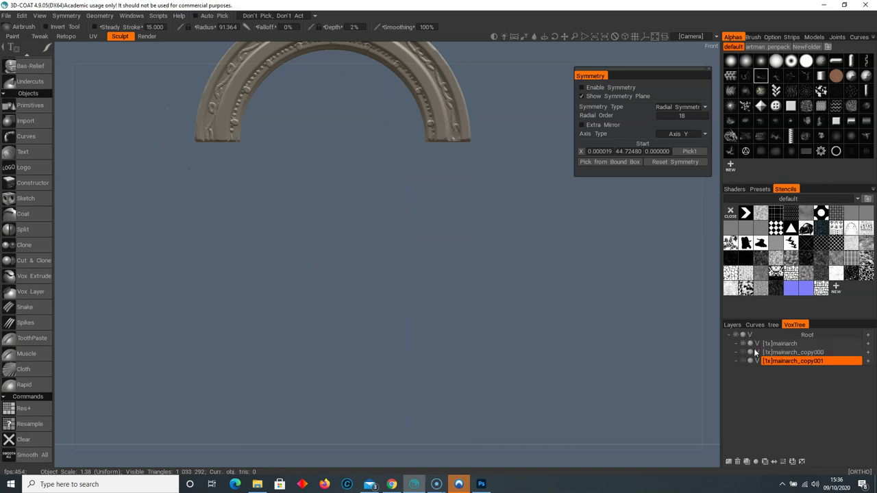
left_click(810, 345)
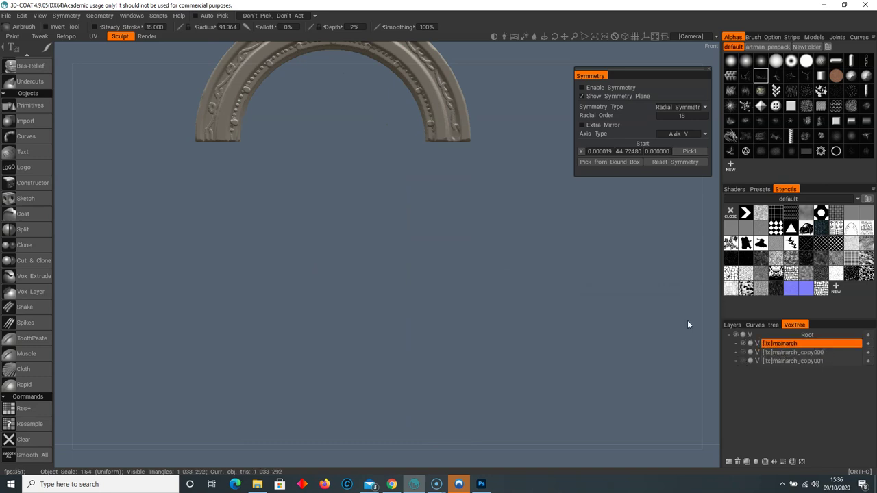
middle_click_drag(168, 120, 213, 260)
right_click_drag(212, 260, 314, 299)
- Run Retopo via decimation on the mainarch volume with a reduction percent of 99.4
right_click(830, 344)
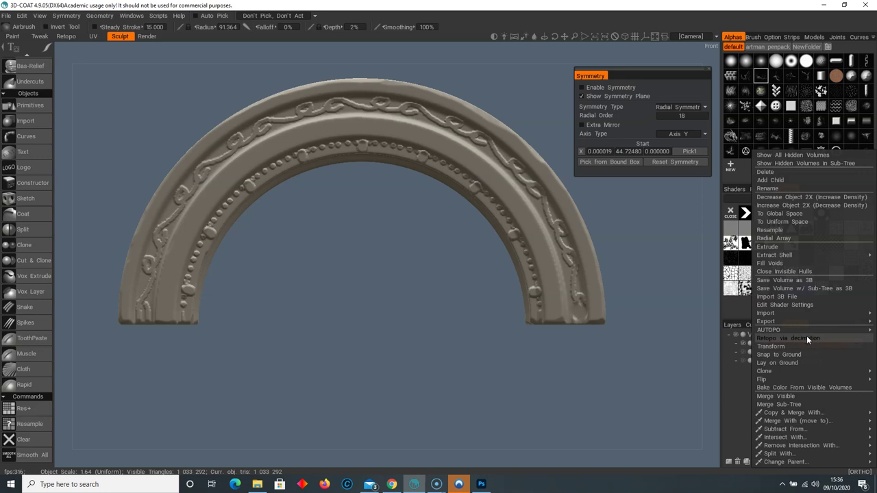
left_click(807, 337)
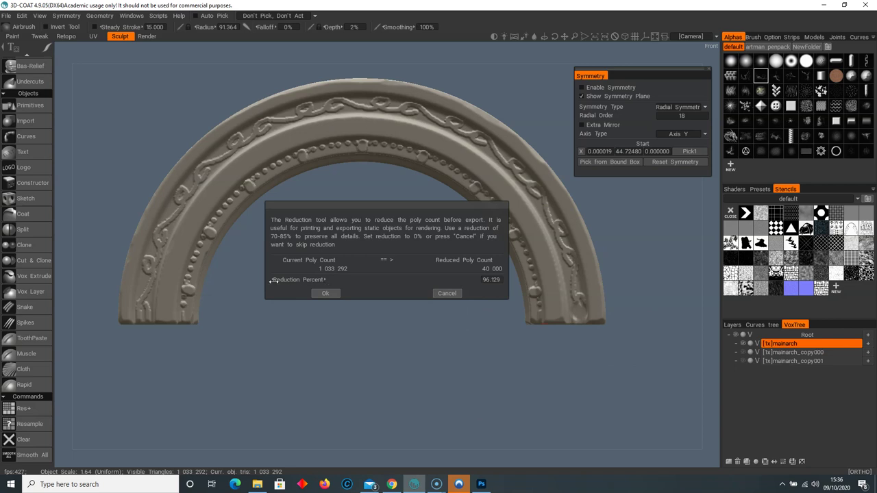
left_click(490, 280)
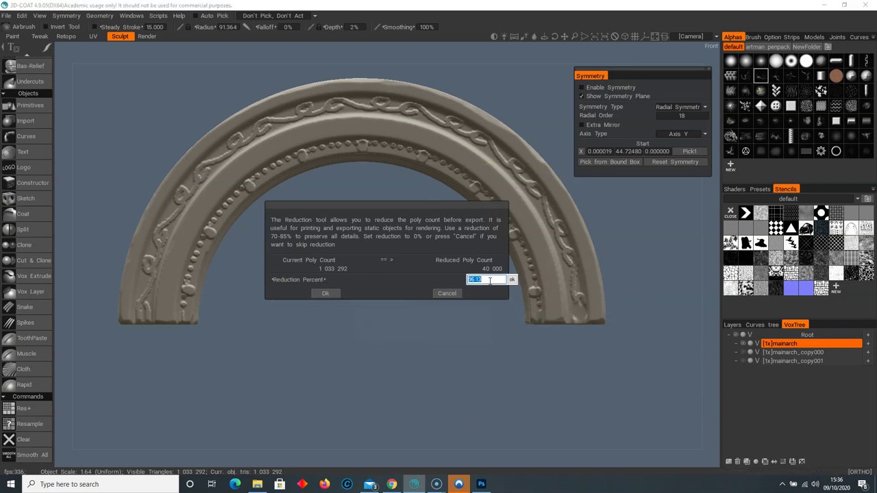
type("99")
key("Return")
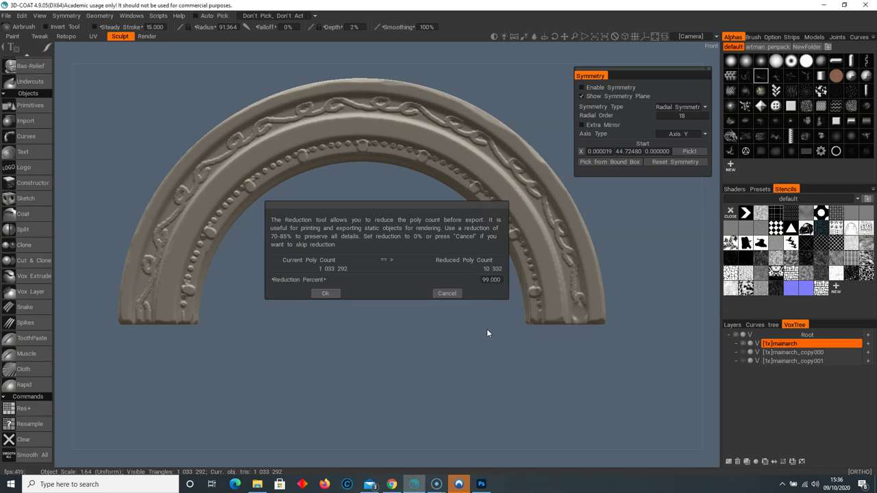
double_click(487, 280)
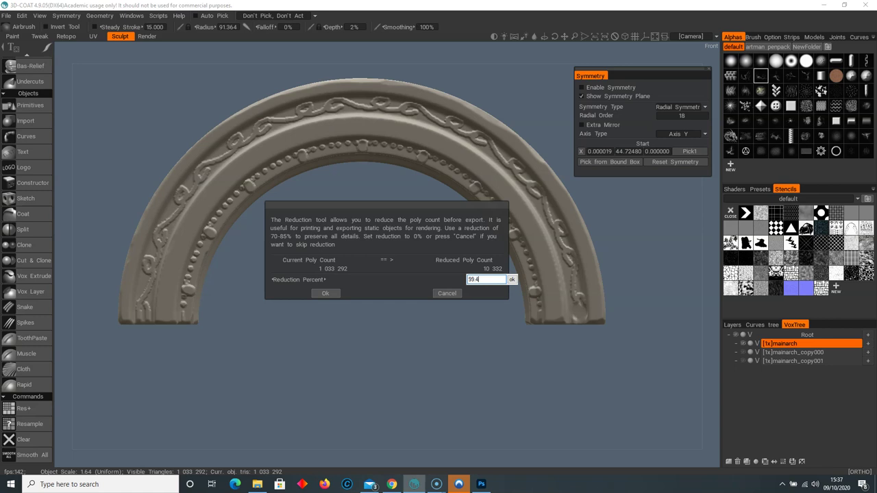
key("Return")
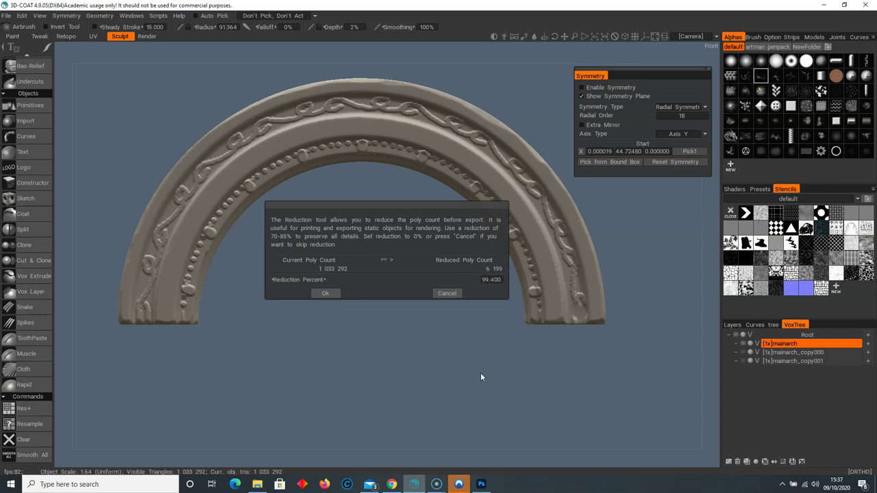
left_click(328, 294)
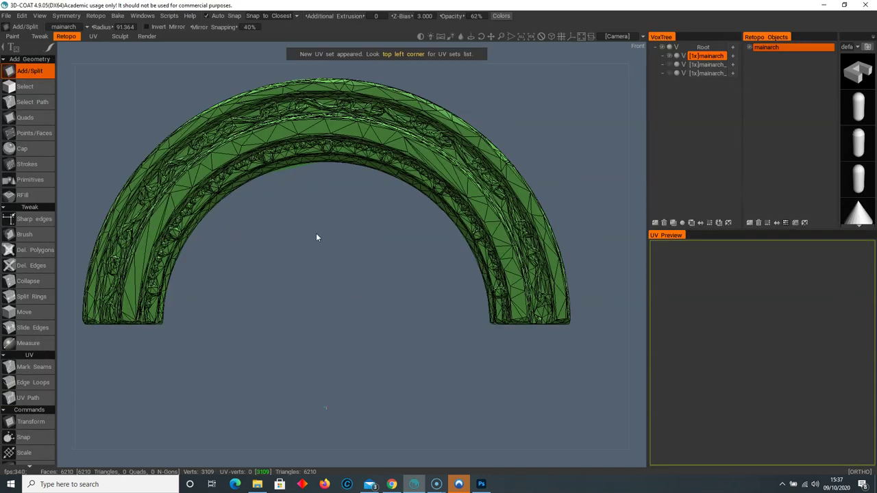
- Inspect the decimated retopo mesh of the arch ring up close, checking the ornament and bead detail
right_click_drag(315, 238, 375, 233)
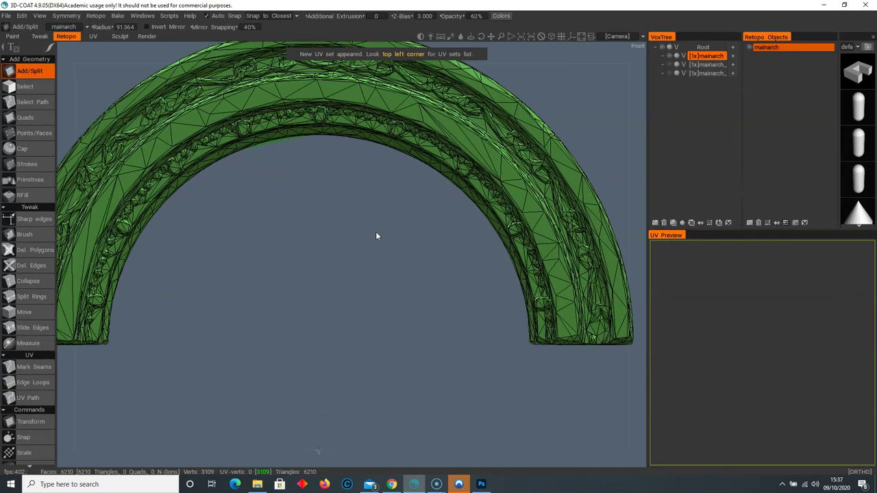
middle_click_drag(349, 229, 449, 301)
right_click_drag(500, 159, 446, 206)
left_click_drag(429, 231, 442, 273)
right_click_drag(442, 273, 517, 291)
scroll(518, 295, "up", 3)
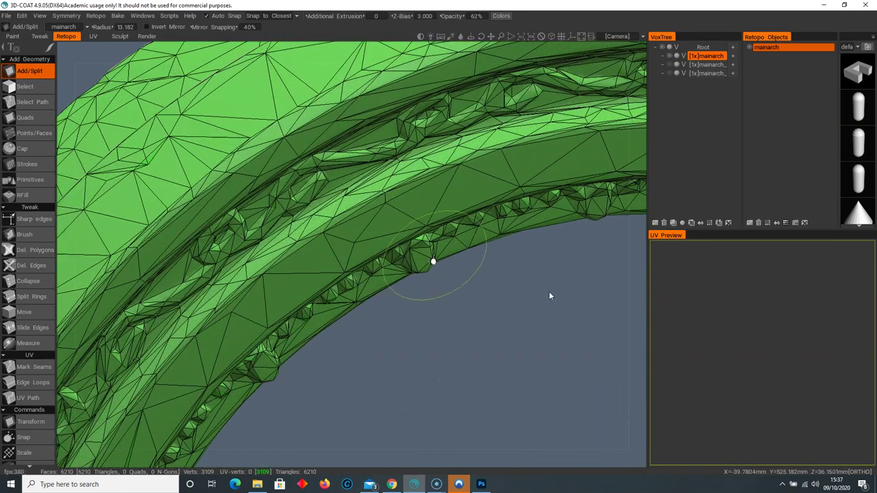
left_click_drag(320, 225, 393, 246, "alt")
left_click_drag(231, 212, 434, 172)
left_click_drag(482, 254, 308, 221, "alt")
scroll(308, 221, "down", 4)
left_click_drag(521, 302, 429, 299, "alt+shift")
scroll(421, 294, "up", 5)
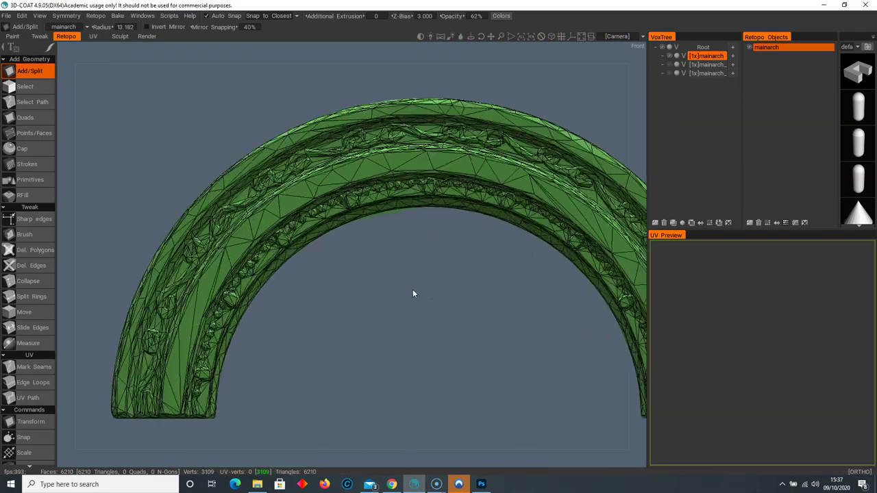
middle_click_drag(387, 286, 197, 337)
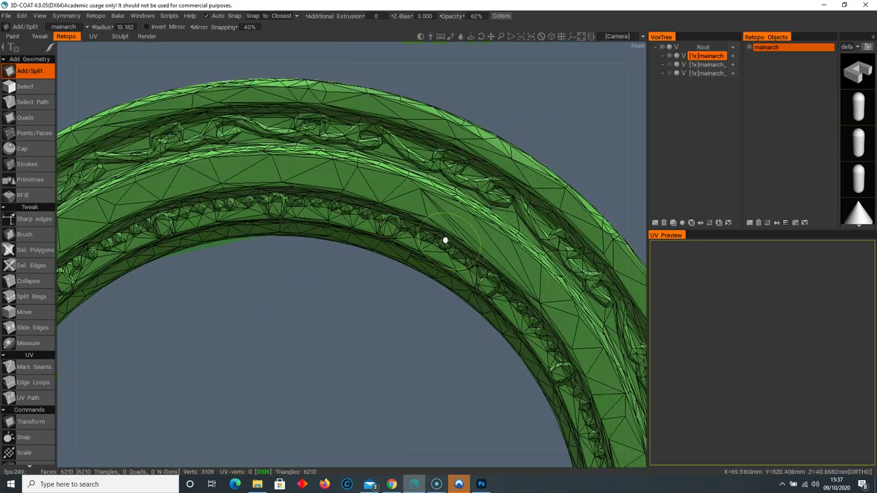
- Hide the mainarch retopo object and, back in the Sculpt workspace, show only the mainarch_copy000 volume and select it
middle_click_drag(339, 202, 541, 280)
left_click_drag(546, 279, 261, 273, "alt")
right_click_drag(393, 94, 390, 234, "alt")
middle_click_drag(390, 234, 355, 266)
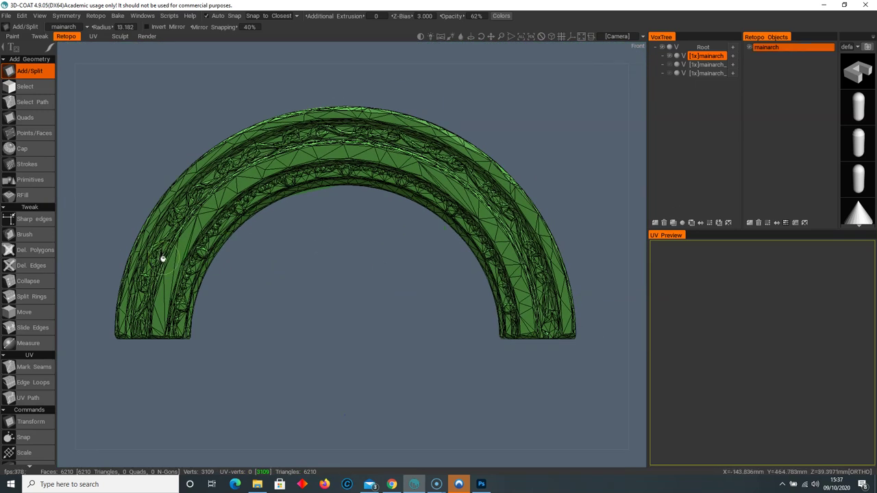
left_click(750, 48)
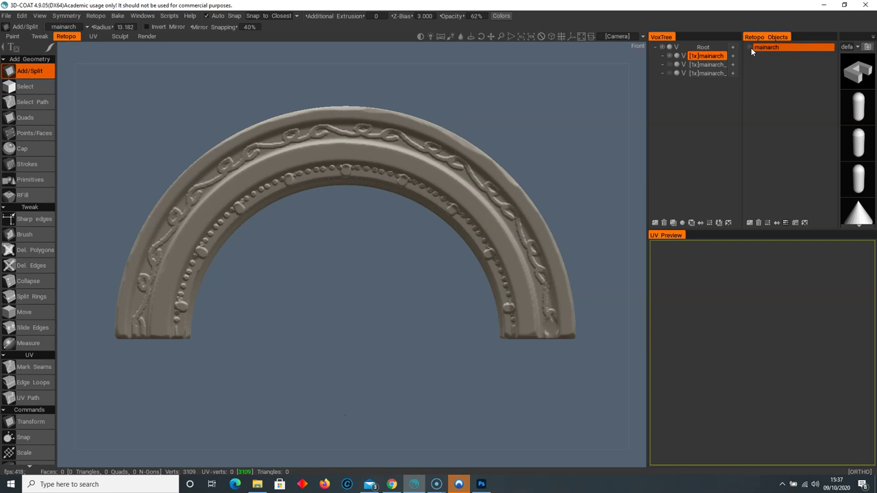
left_click(785, 46)
left_click(120, 36)
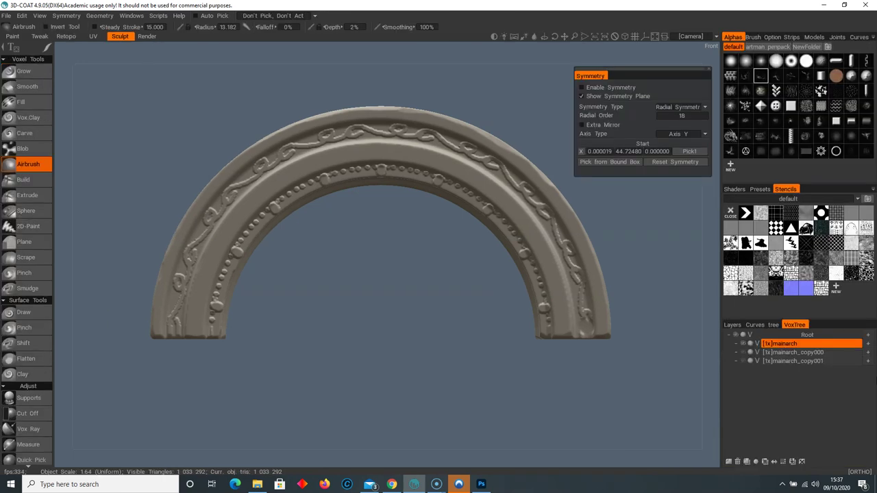
left_click(747, 344)
left_click(742, 352)
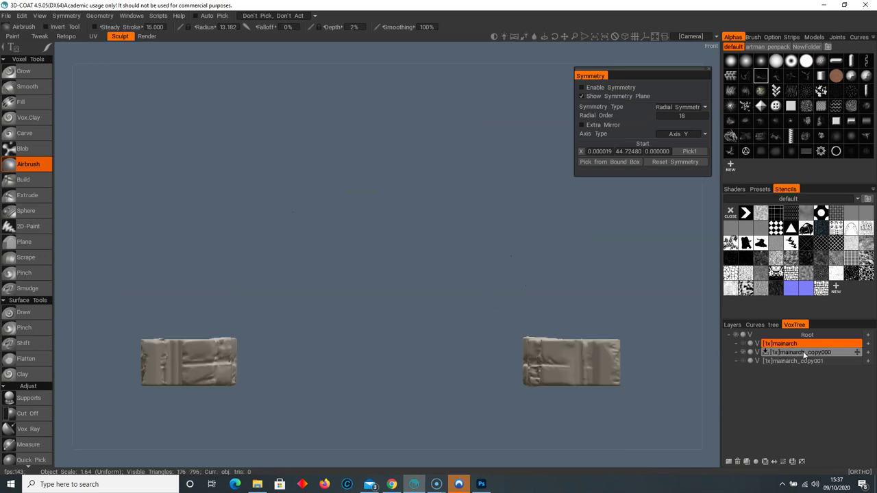
left_click(841, 352)
- Run Retopo via decimation on the mainarch_copy000 volume with a reduction percent of 99.2
right_click(841, 351)
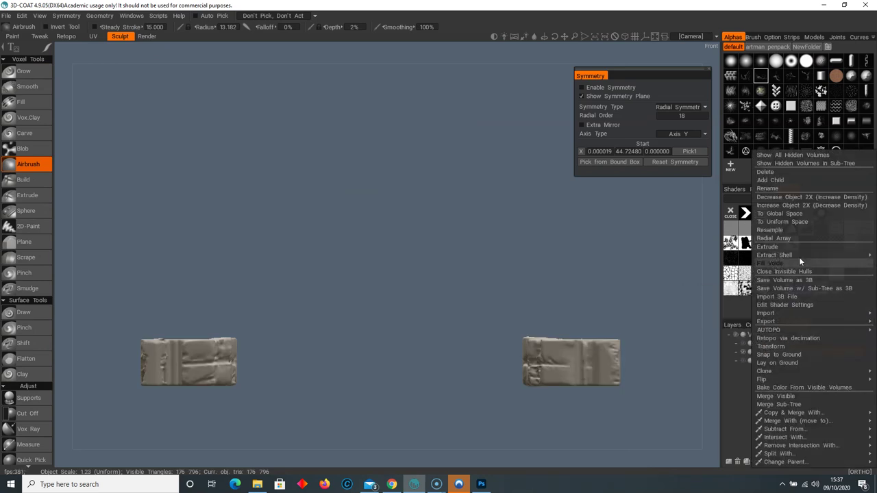
left_click(830, 338)
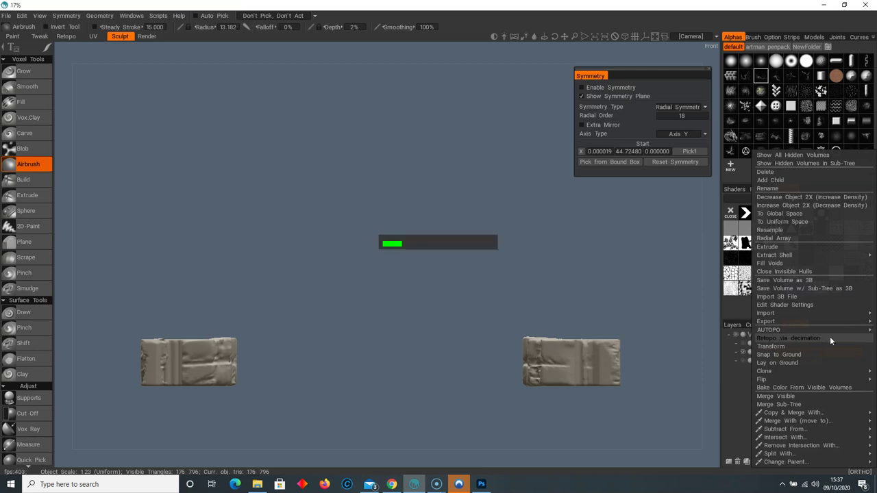
type("99")
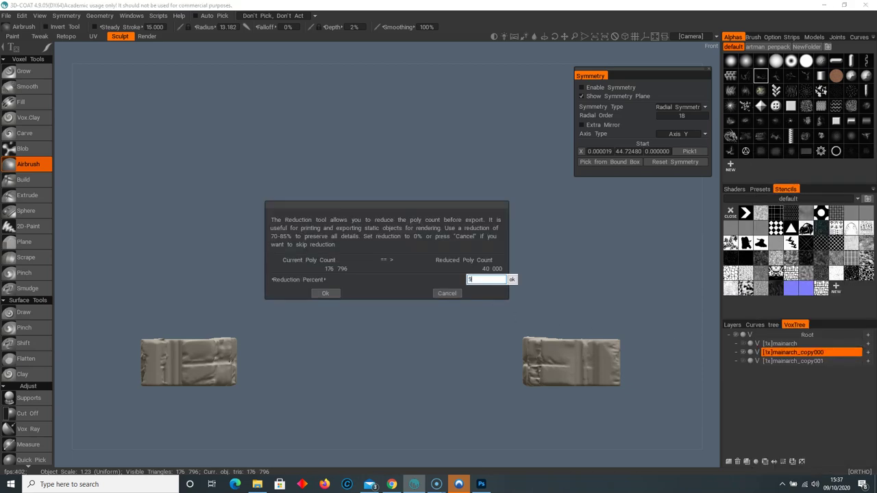
key("Return")
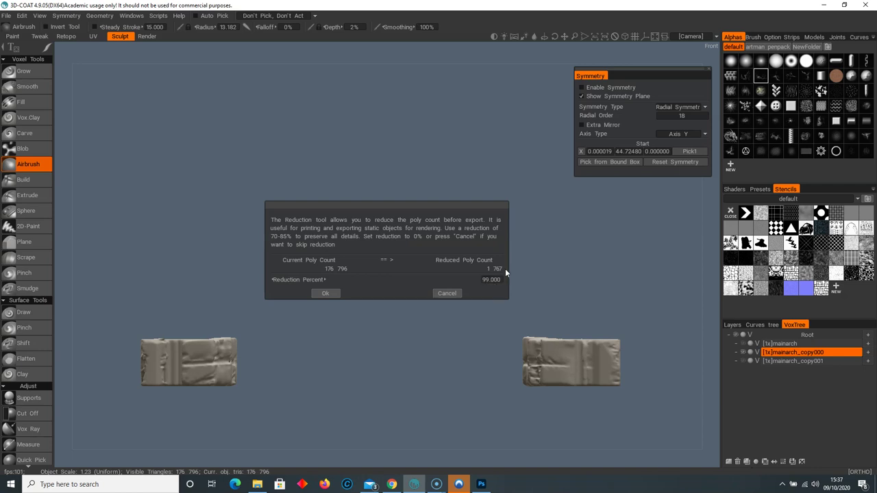
left_click(497, 279)
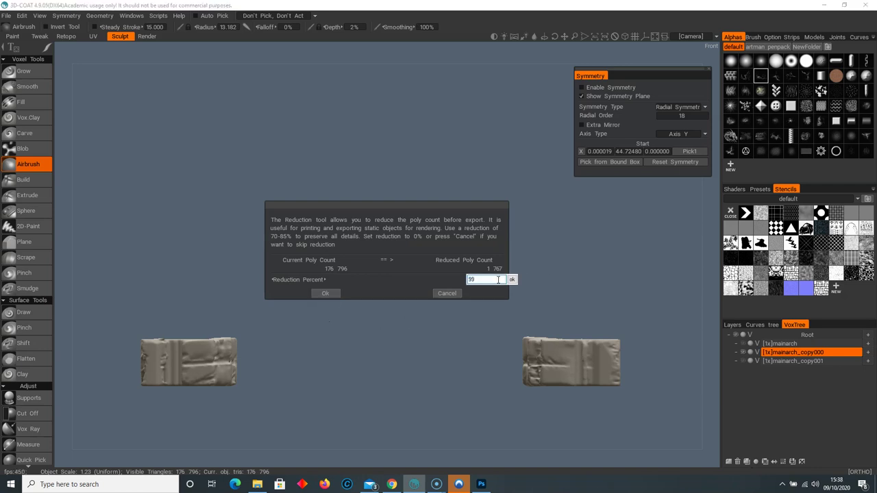
type(".2")
key("Return")
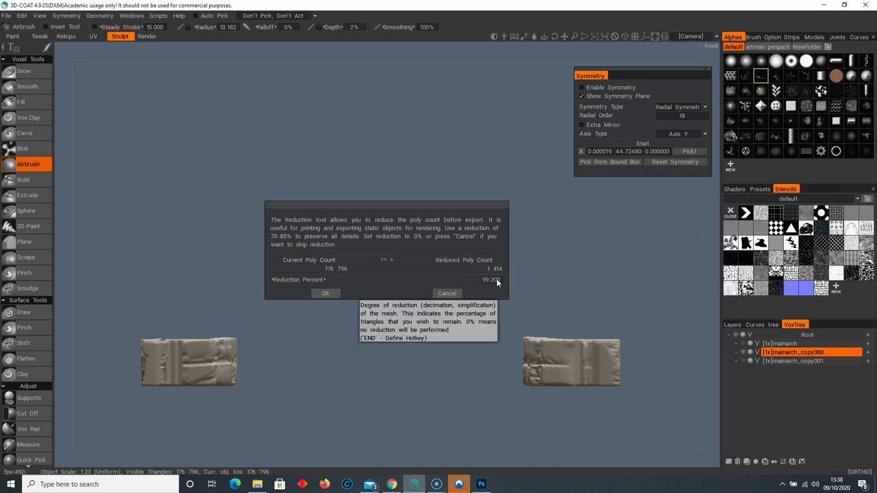
left_click(326, 294)
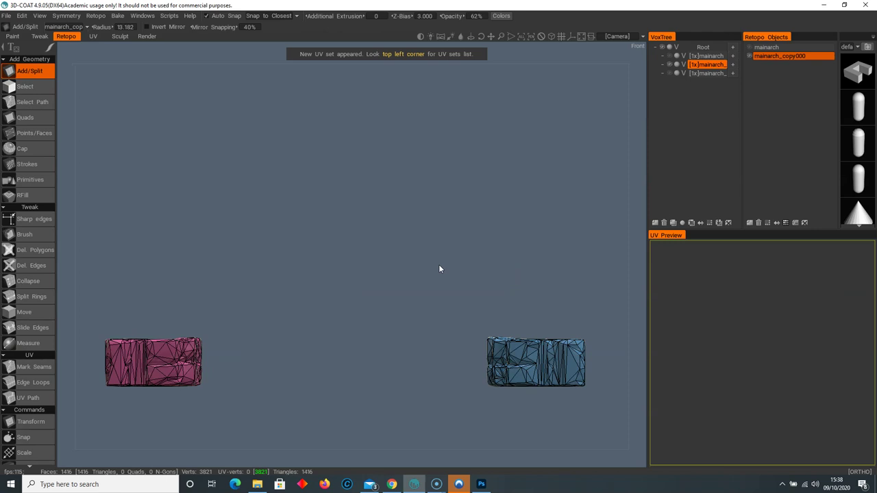
- Hide the mainarch_copy000 retopo object and, in the Sculpt workspace, show only the mainarch_copy001 pillars and select that volume
left_click_drag(439, 268, 434, 319)
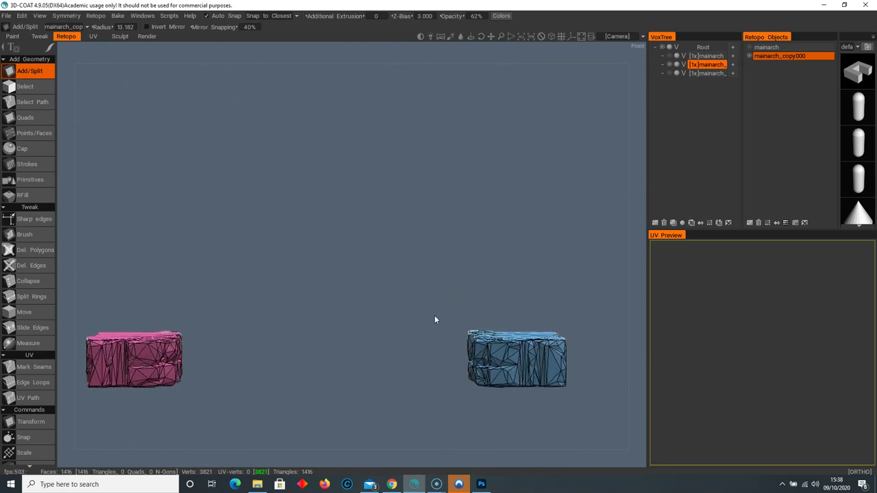
left_click(749, 56)
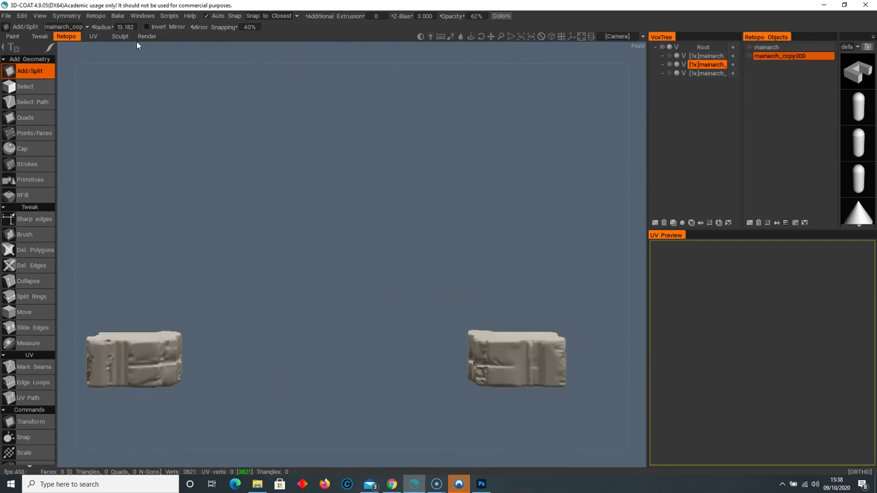
left_click(121, 36)
left_click(742, 352)
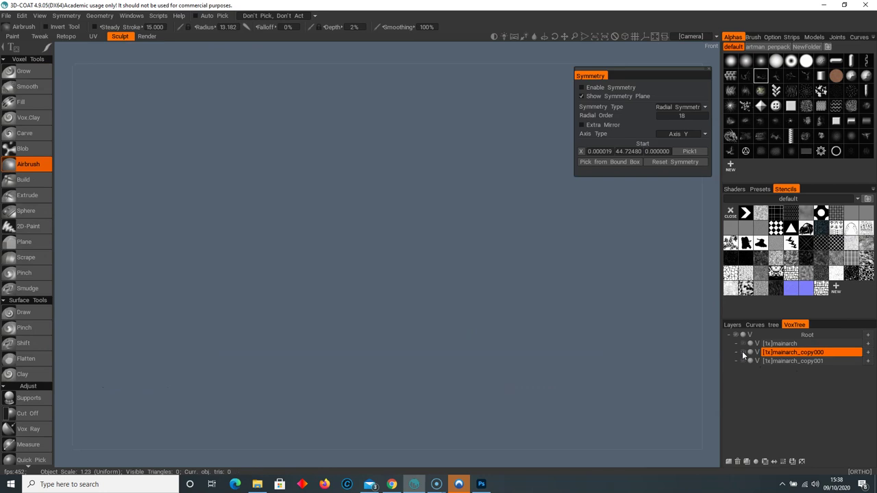
left_click(810, 361)
left_click(743, 361)
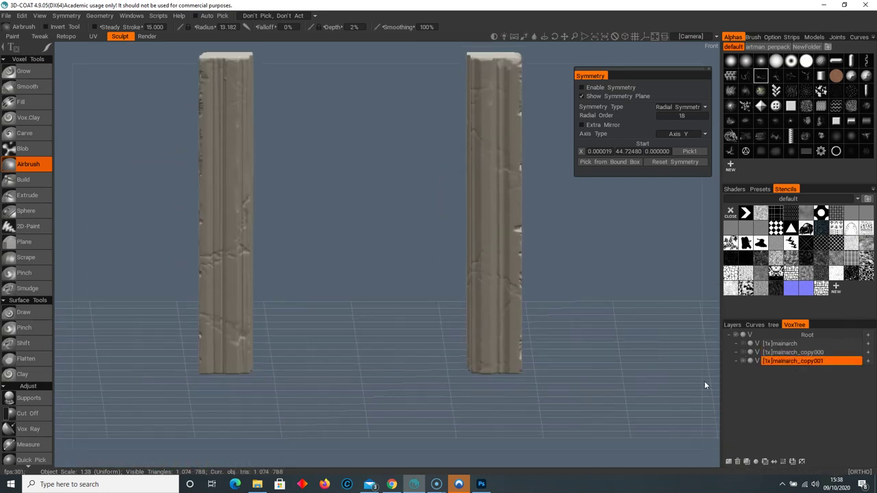
- Run Retopo via decimation on the mainarch_copy001 volume with a reduction percent of 99.3
right_click(821, 362)
left_click(811, 339)
left_click(496, 279)
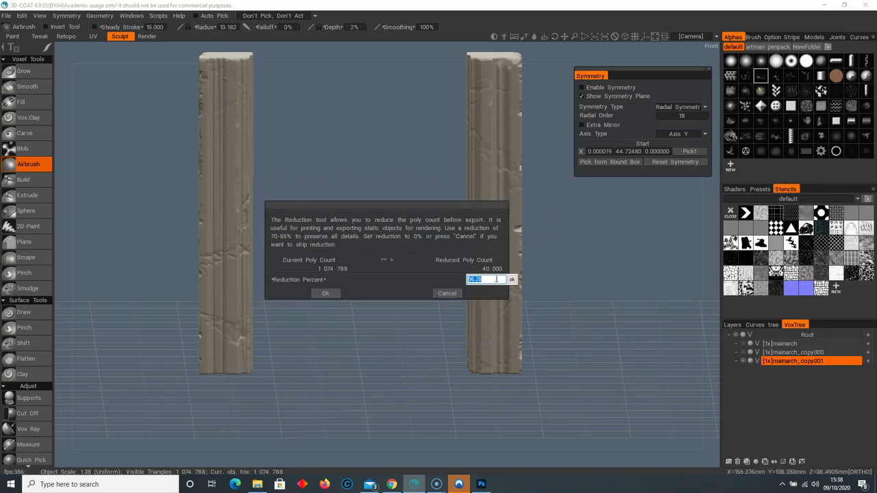
type("99.3")
left_click(325, 293)
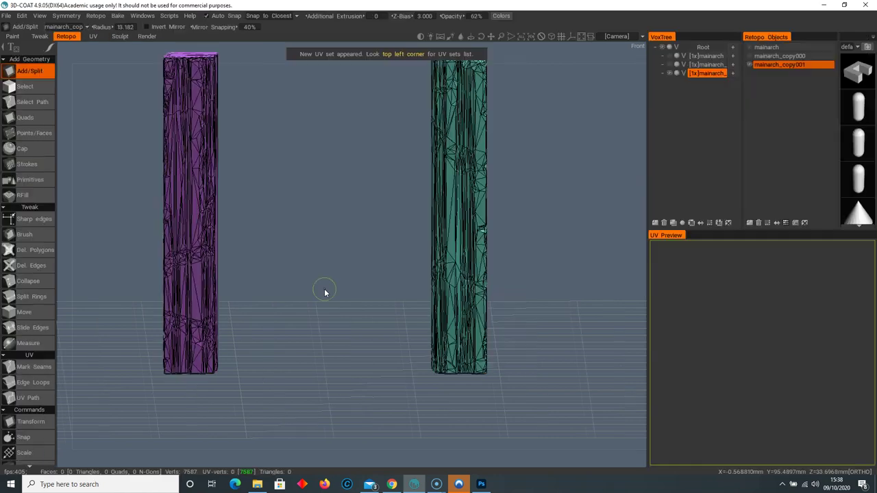
- Hide the pillars' retopo mesh and show the mainarch and mainarch_copy000 volumes again in the Sculpt workspace
right_click_drag(318, 272, 350, 270)
left_click_drag(349, 270, 182, 268)
middle_click_drag(183, 270, 415, 194)
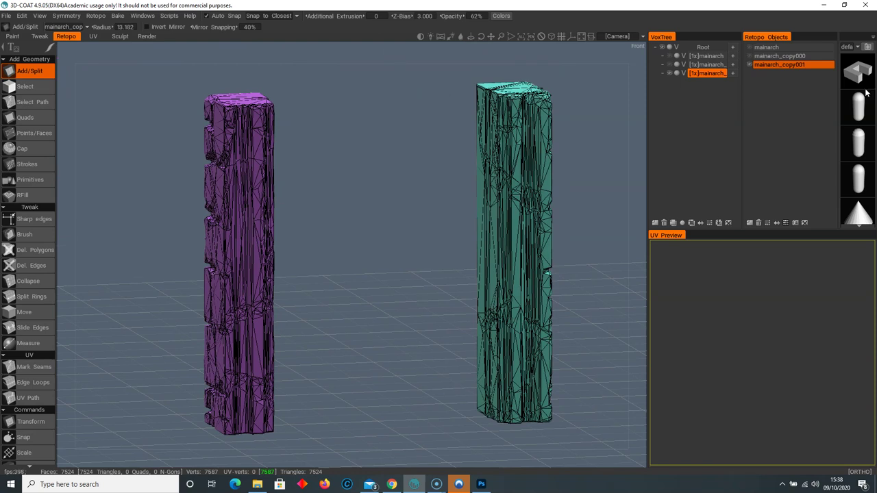
left_click(751, 65)
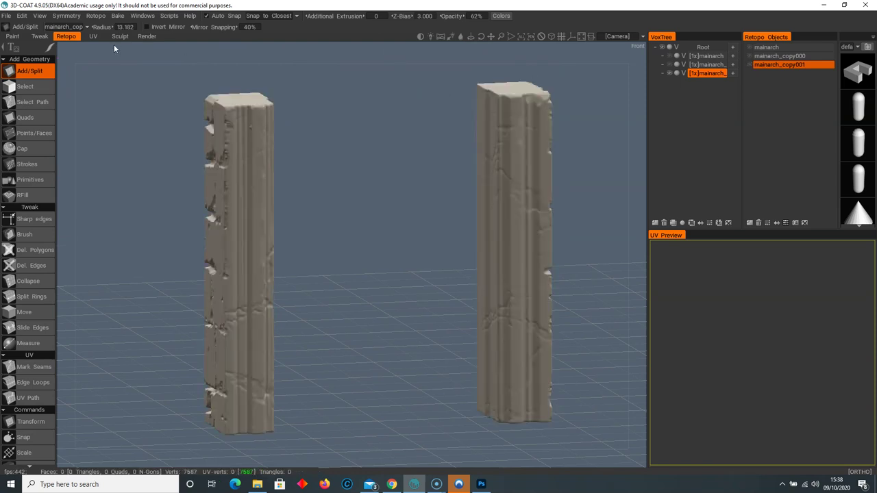
left_click(120, 36)
left_click(742, 352)
left_click(743, 344)
middle_click_drag(364, 228, 344, 297)
scroll(376, 269, "down", 3)
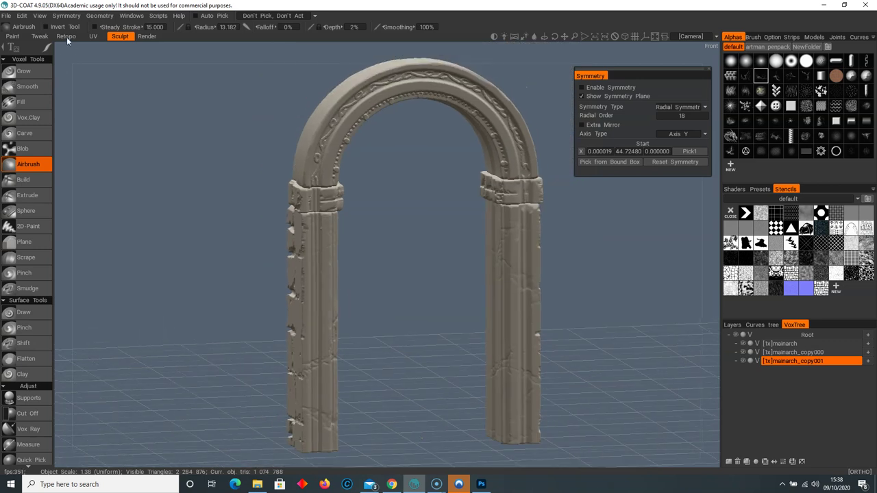
- Show all three retopo objects, mainarch, mainarch_copy000 and mainarch_copy001, in the Retopo workspace
left_click(66, 36)
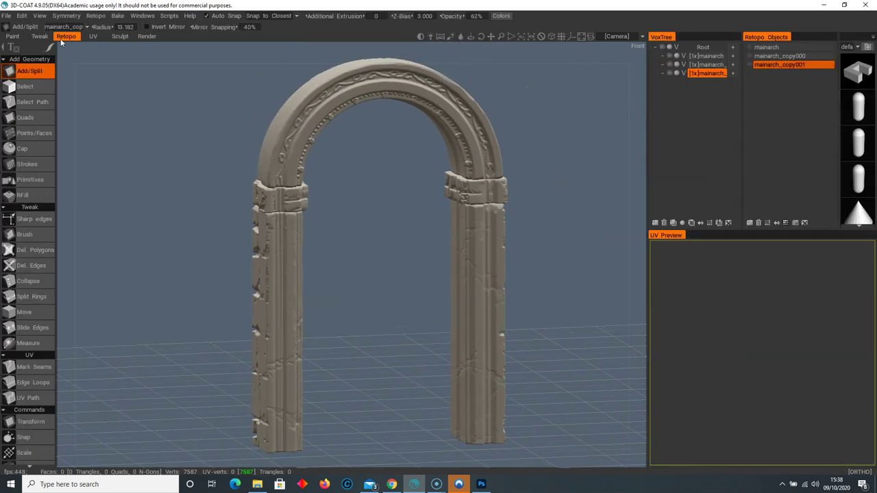
left_click(749, 64)
left_click(750, 57)
left_click(749, 48)
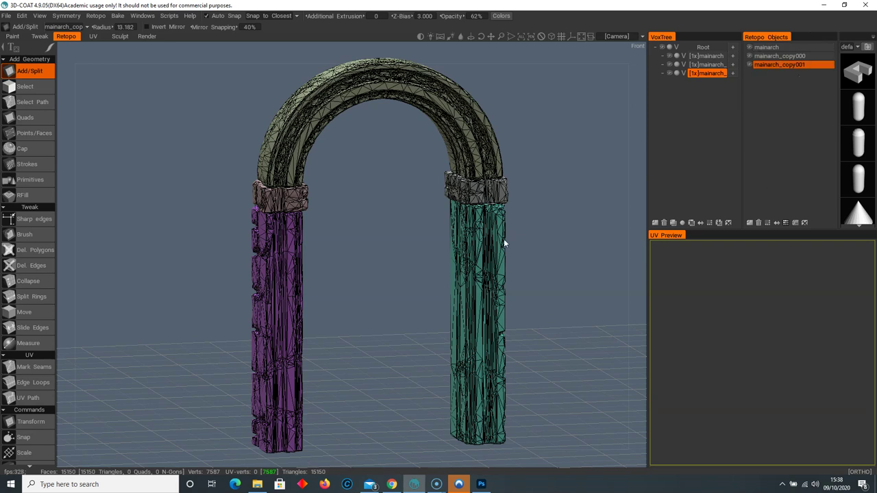
- Bake the retopo meshes for per-pixel painting with scan depths of 10, the Unreal Engine normal map preset and 2048 textures
left_click(117, 16)
left_click(181, 109)
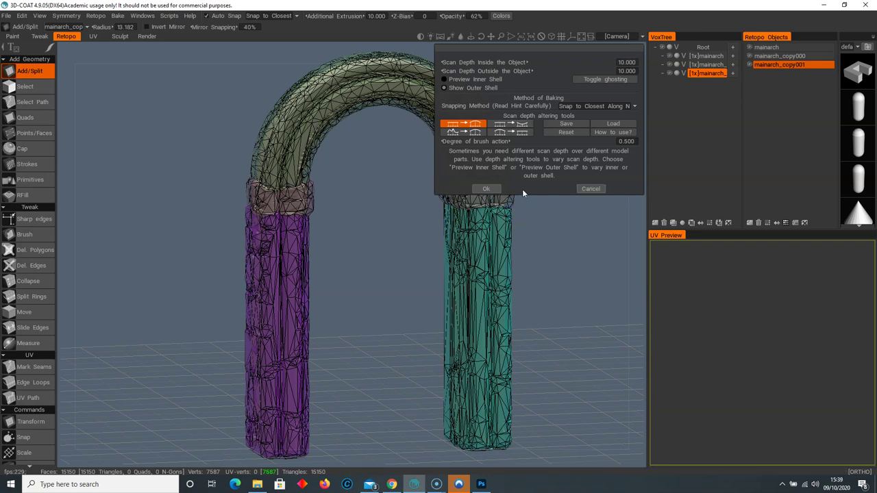
left_click(487, 188)
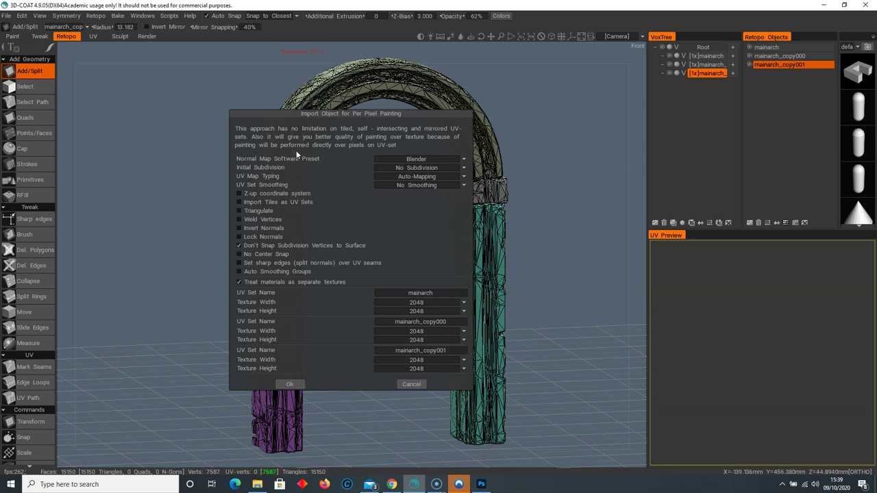
left_click(412, 159)
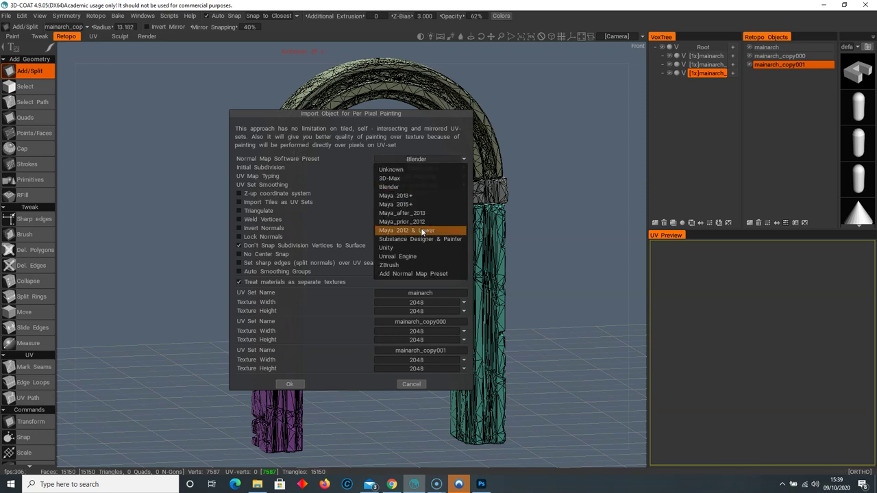
left_click(411, 257)
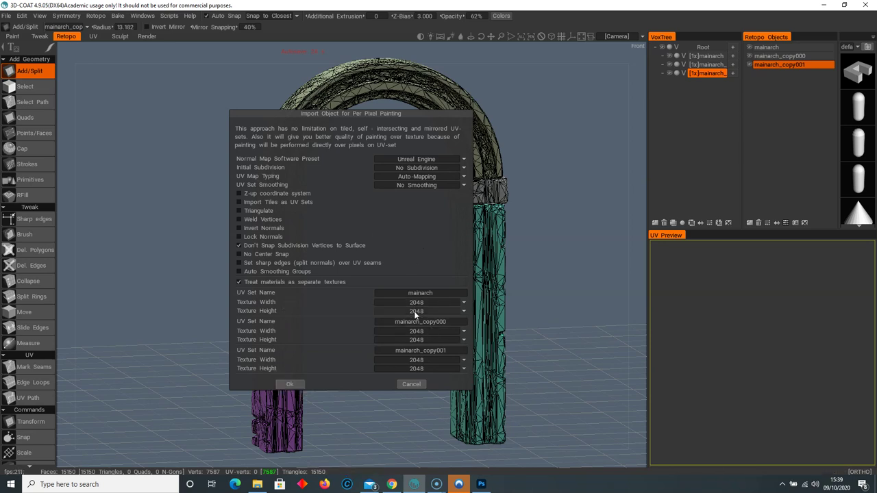
left_click(289, 384)
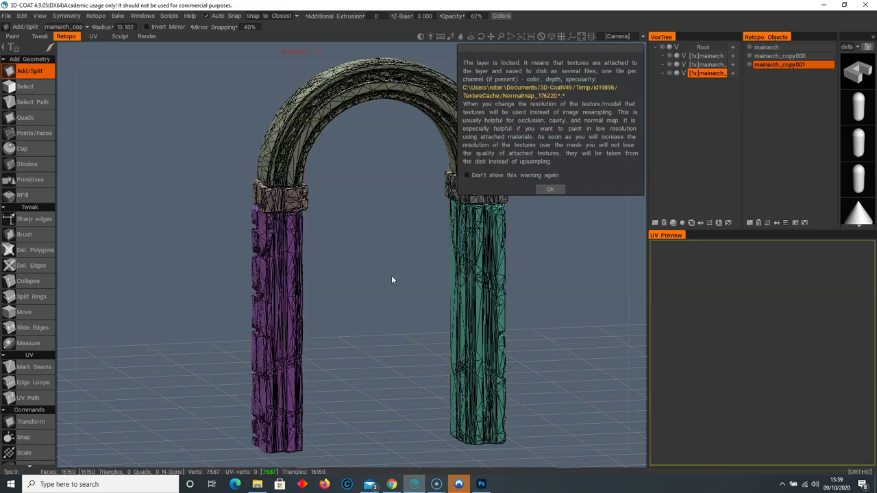
left_click(548, 191)
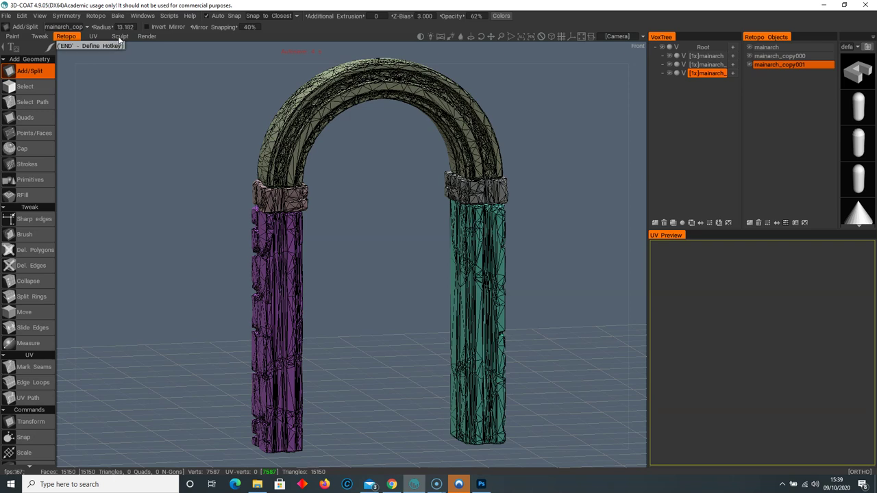
- Hide all three mainarch sculpt volumes and switch to the Paint workspace
left_click(670, 56)
left_click(670, 64)
left_click(670, 73)
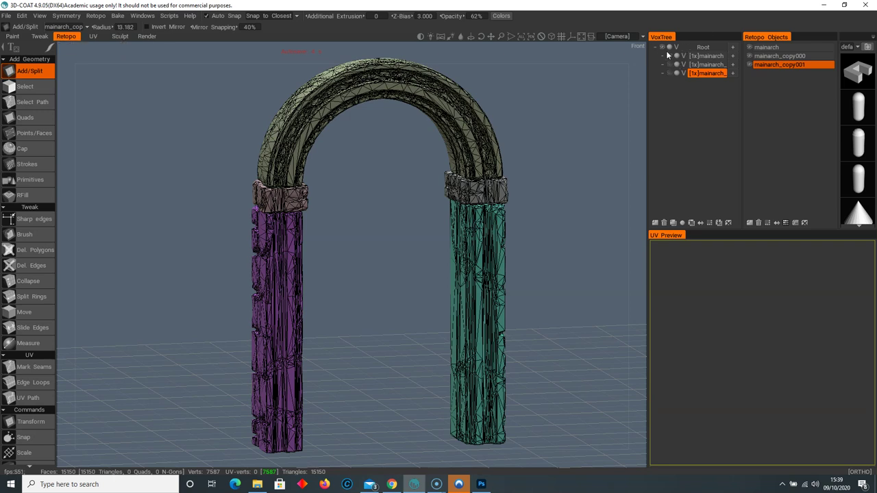
left_click(126, 36)
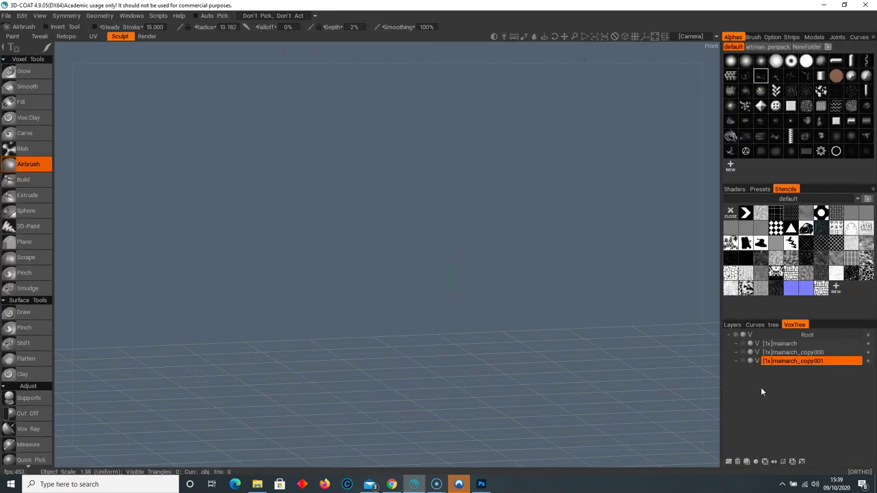
left_click(12, 35)
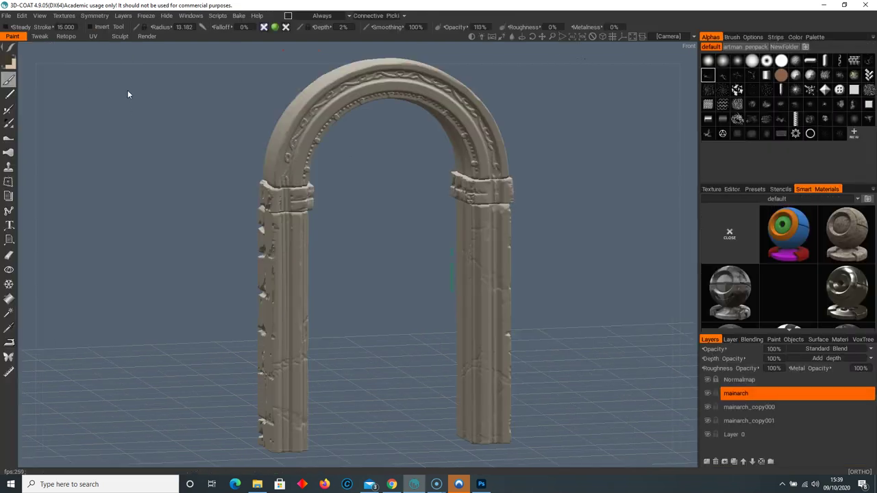
- Check the baked arch up close and from the front, and add a new paint layer above the mainarch layer
scroll(384, 237, "up", 5)
left_click_drag(554, 231, 313, 288)
key("w")
scroll(310, 272, "down", 3)
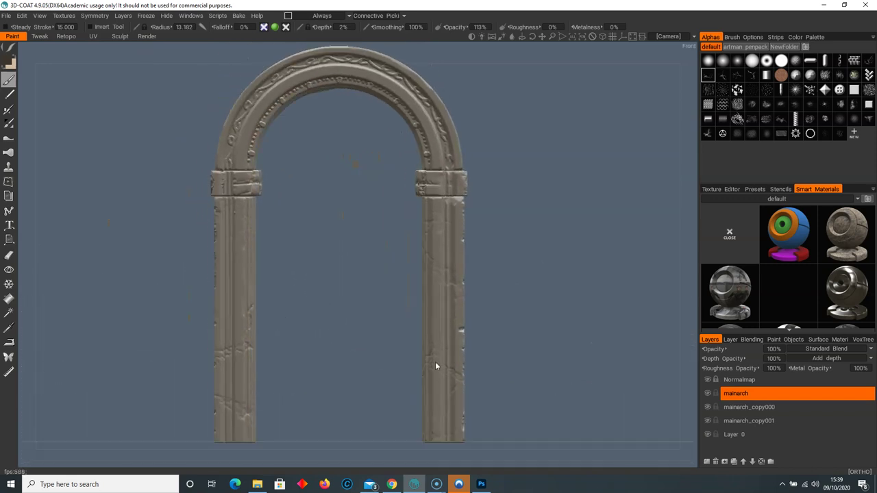
left_click(707, 462)
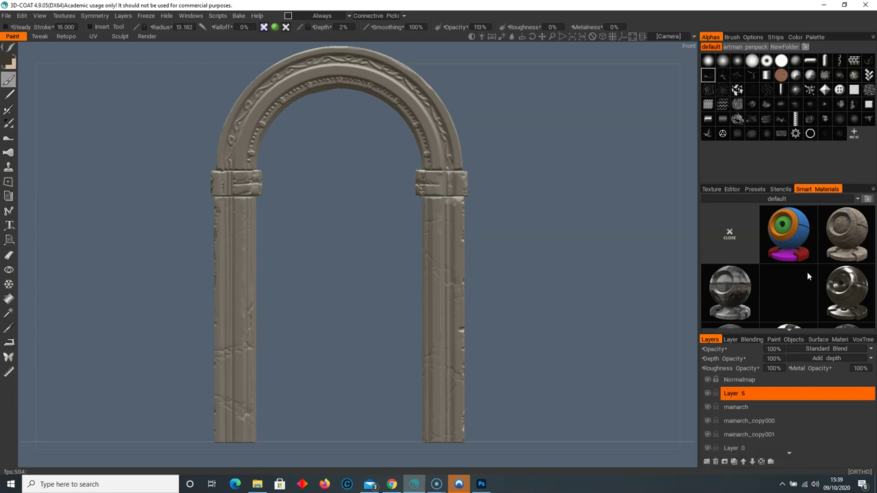
- Create a smart material named wall with walltexture.jpg from the Ruins folder as its color texture, and save it
scroll(840, 264, "down", 5)
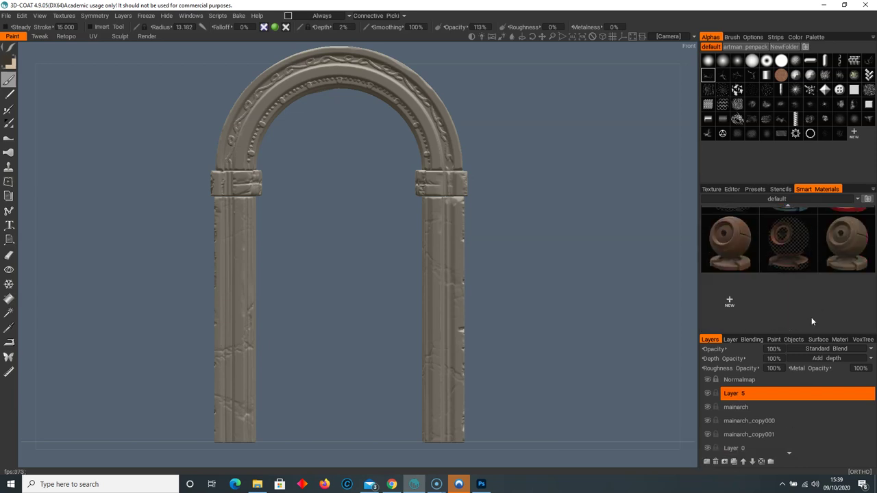
left_click(729, 301)
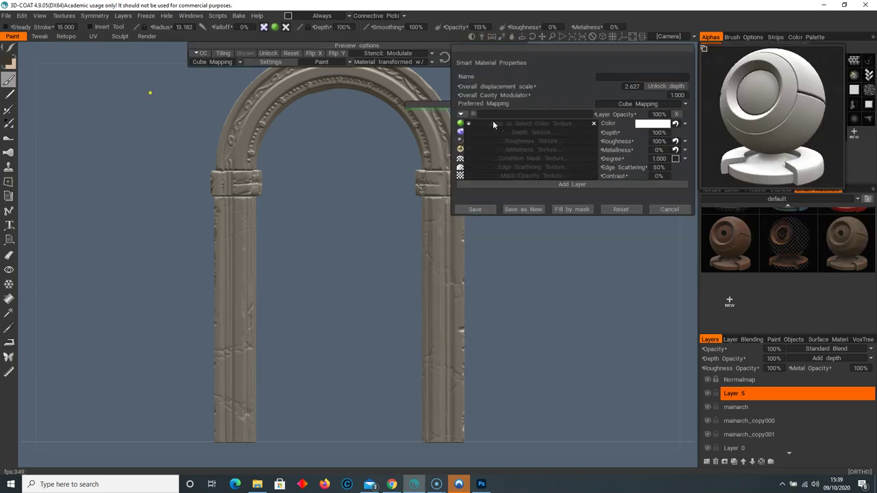
left_click(539, 123)
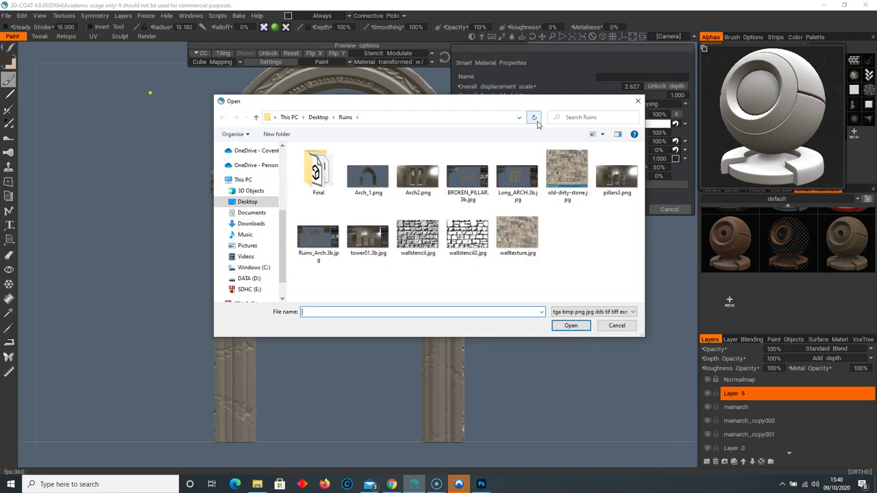
double_click(518, 237)
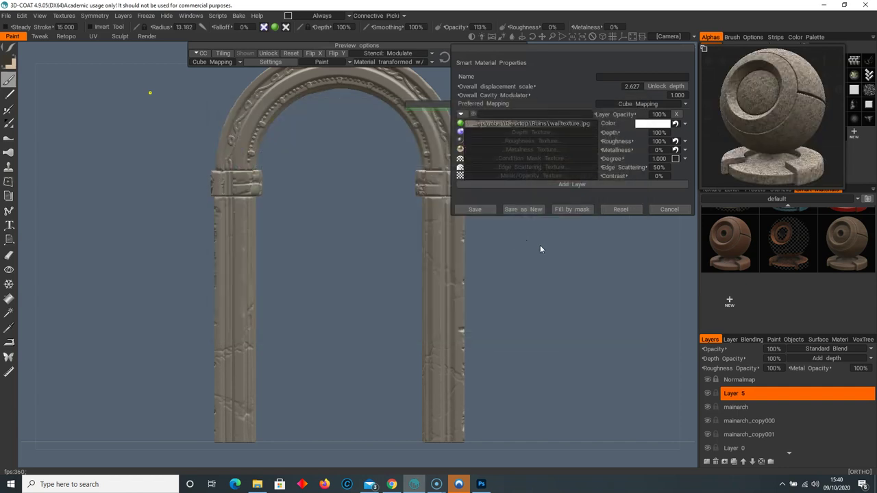
left_click(627, 77)
type("wall")
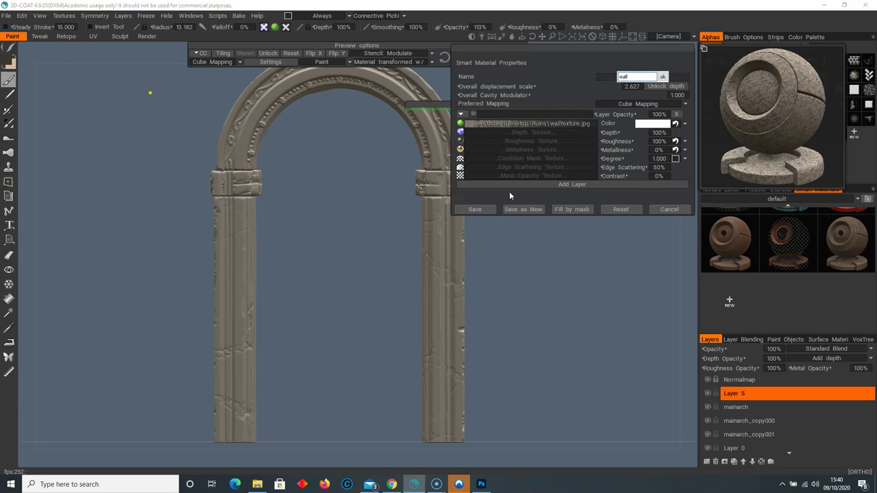
key("Return")
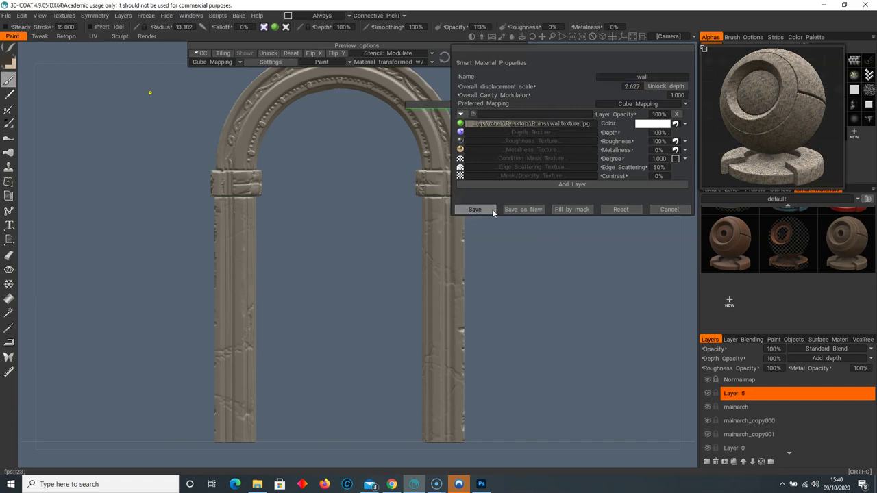
left_click(490, 211)
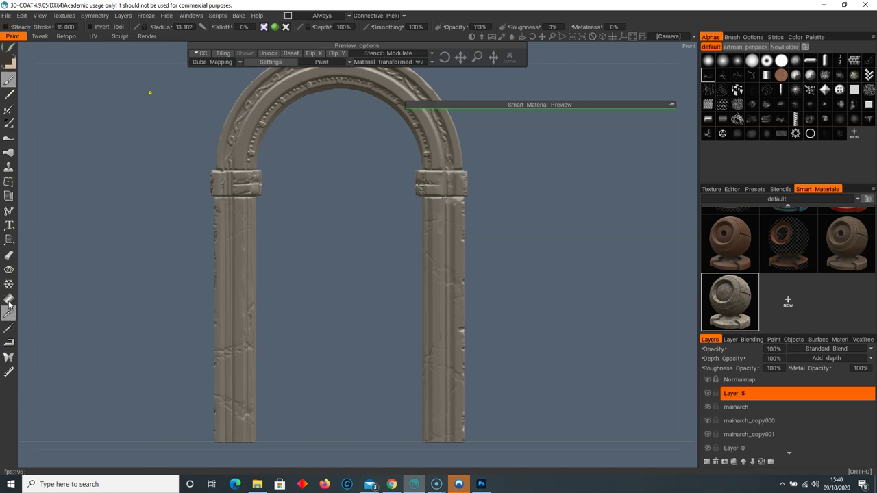
- Try a tiled From Camera projection of the wall material over the arch, and return to Cube Mapping
left_click(218, 62)
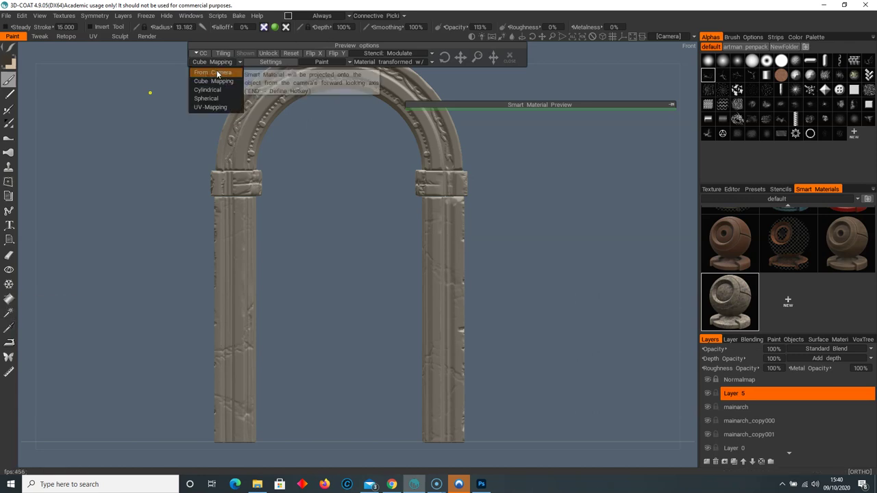
left_click(211, 73)
left_click_drag(461, 57, 477, 57)
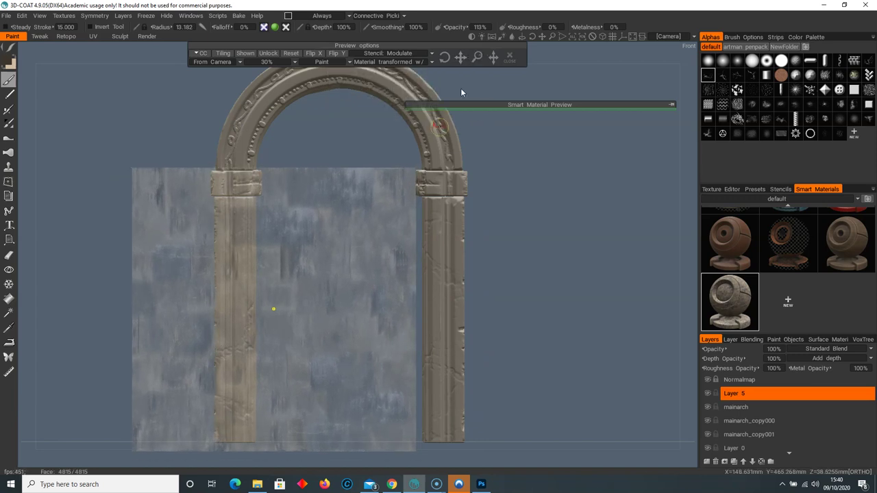
left_click(224, 53)
left_click_drag(462, 58, 464, 59)
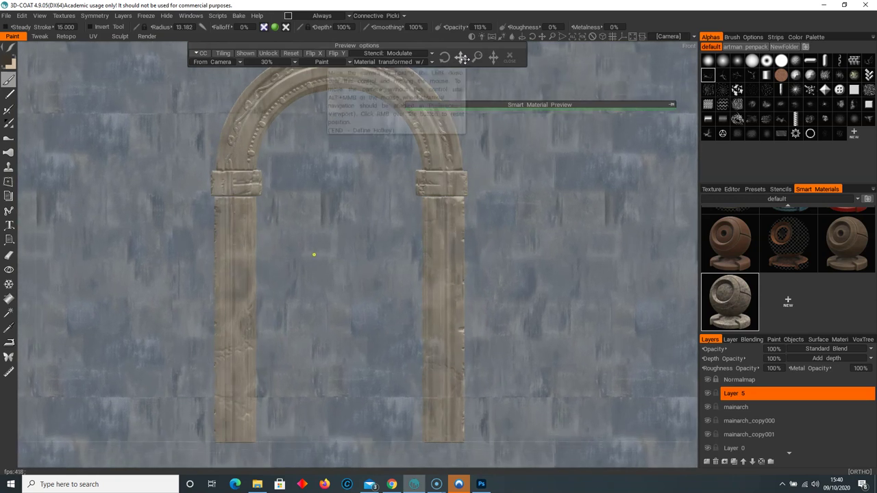
left_click(214, 62)
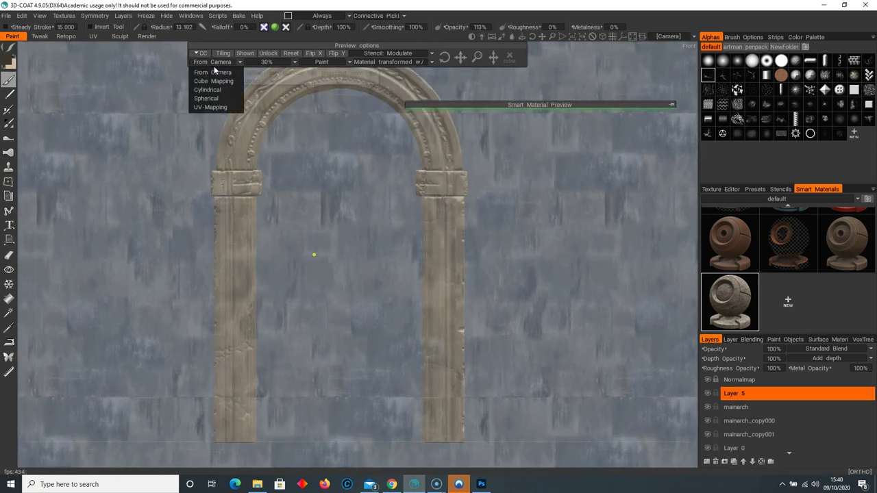
left_click(214, 73)
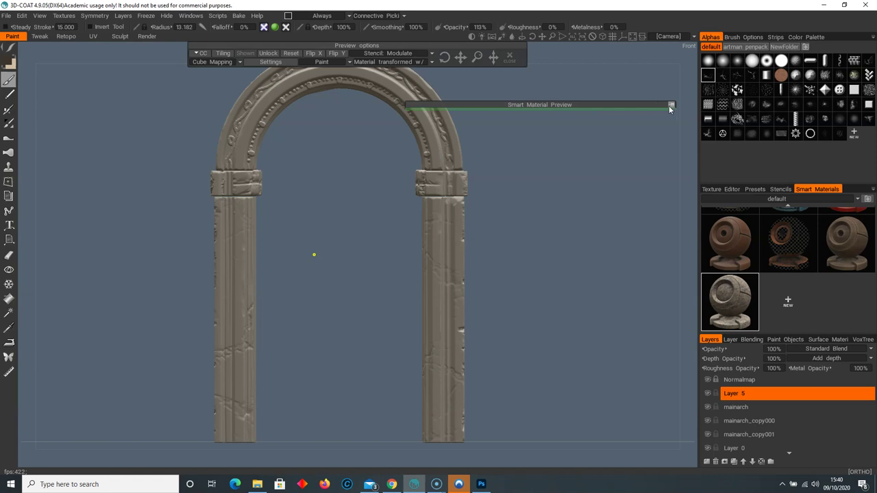
left_click_drag(588, 106, 474, 98)
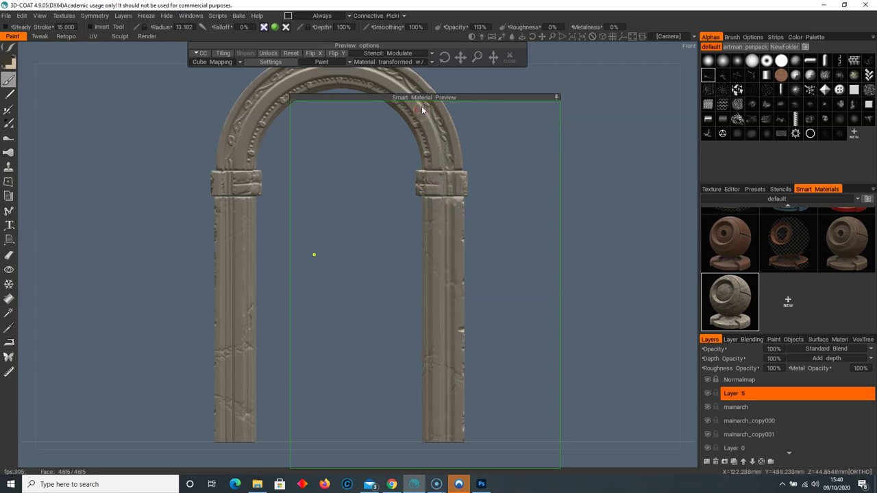
left_click(556, 98)
left_click_drag(488, 96, 584, 97)
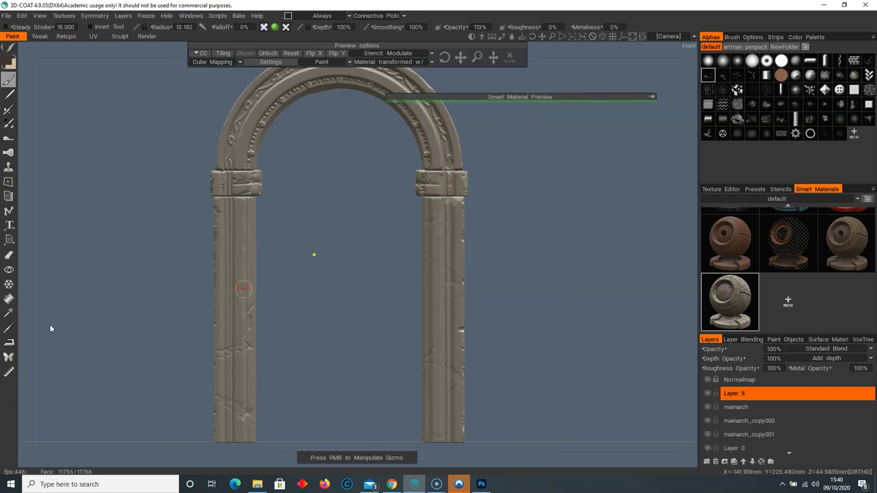
- Use the Fill tool to cover both pillars and the curved top of the arch with the wall smart material
left_click(8, 299)
key("space")
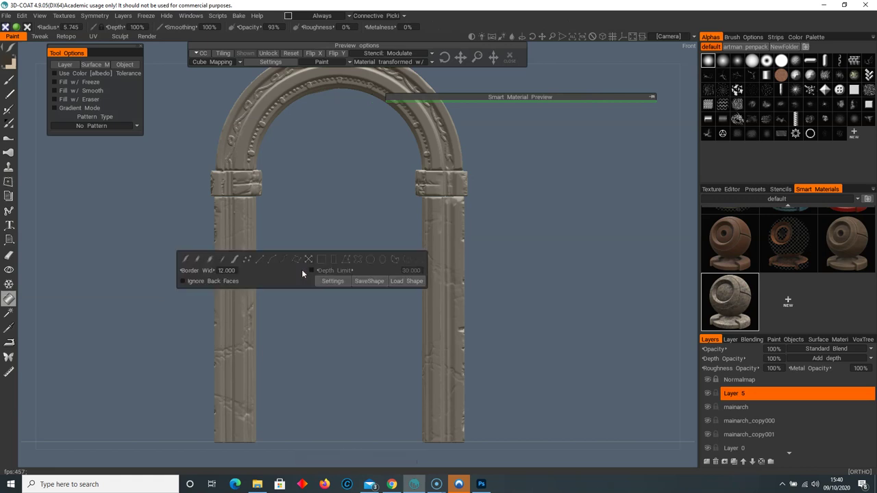
left_click(187, 260)
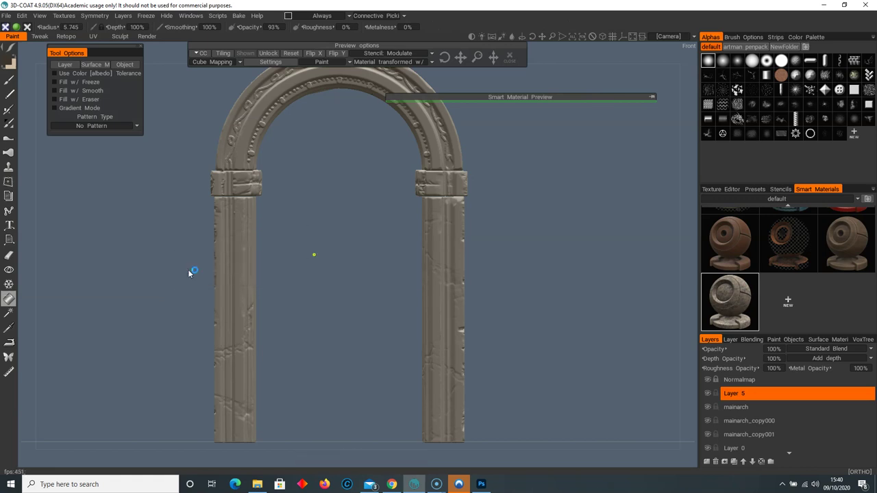
left_click(237, 243)
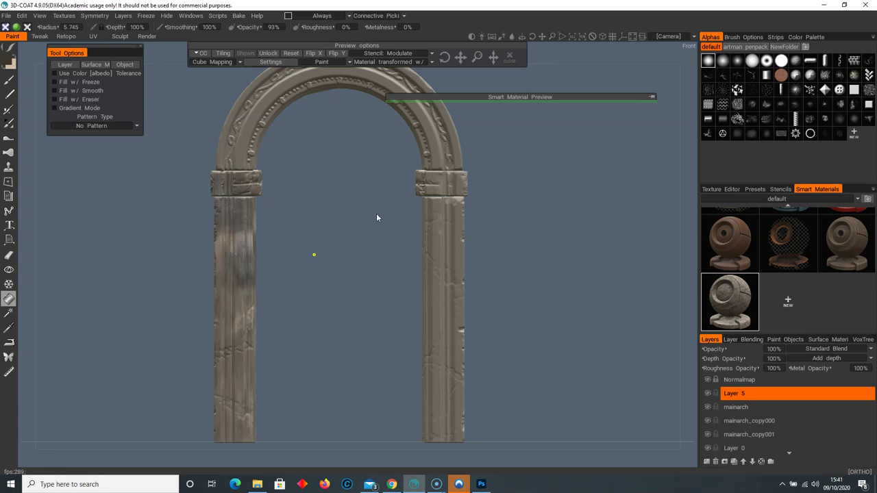
left_click(242, 126)
left_click(446, 245)
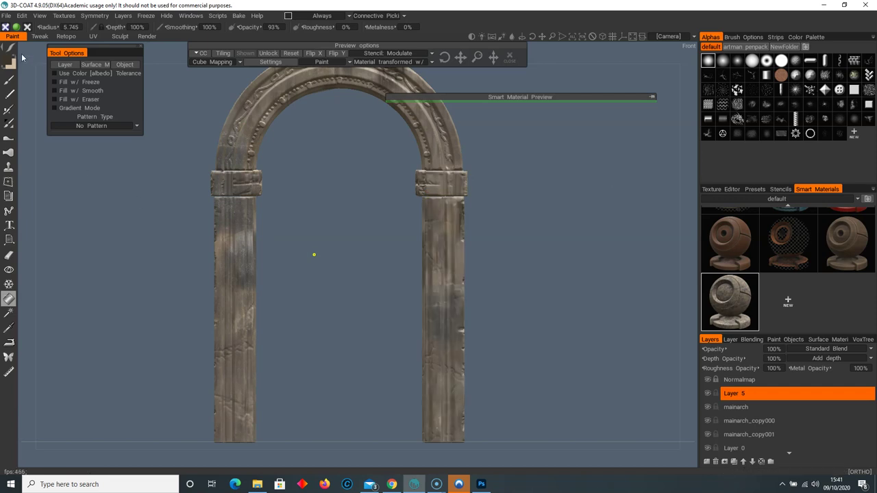
- Toggle the glossiness channel and back while checking the textured arch up close from an angle
mouse_move(9, 32)
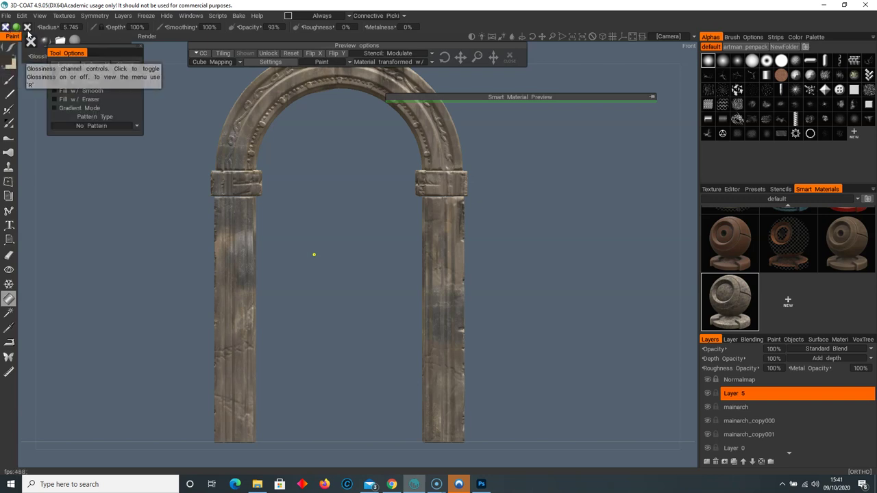
left_click(28, 30)
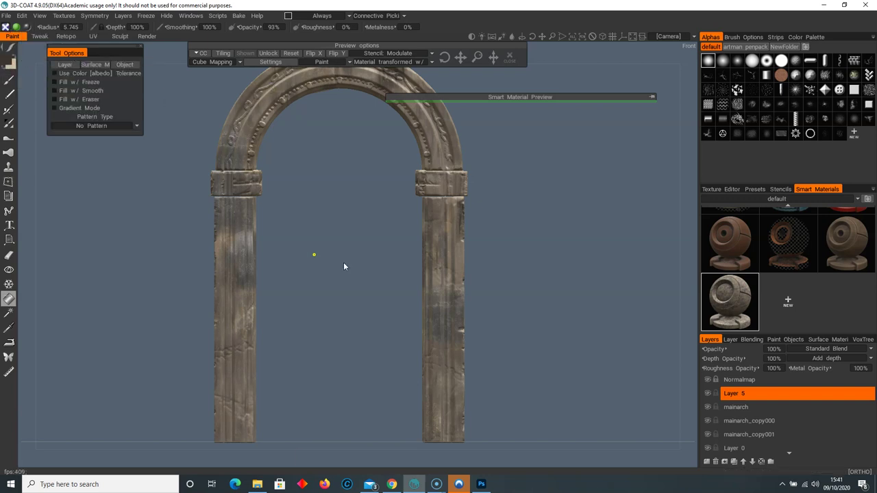
middle_click_drag(278, 168, 305, 220)
left_click_drag(305, 220, 342, 244)
right_click_drag(342, 245, 463, 250)
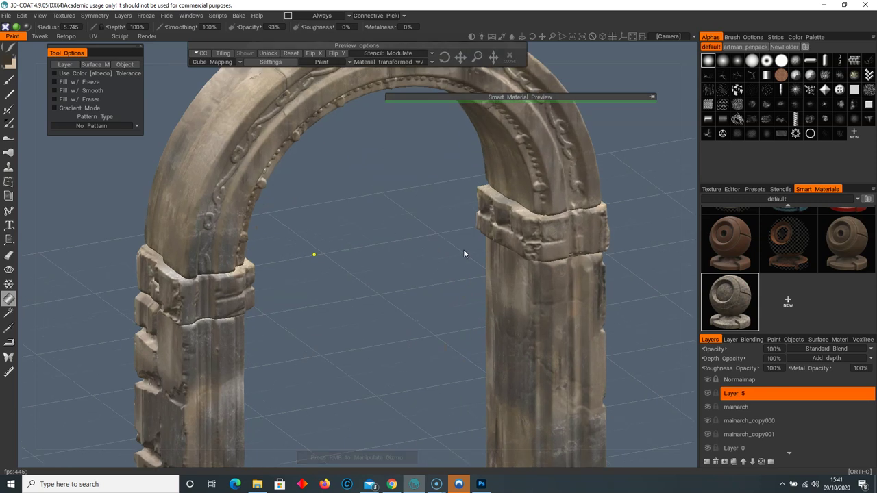
middle_click_drag(364, 214, 356, 298)
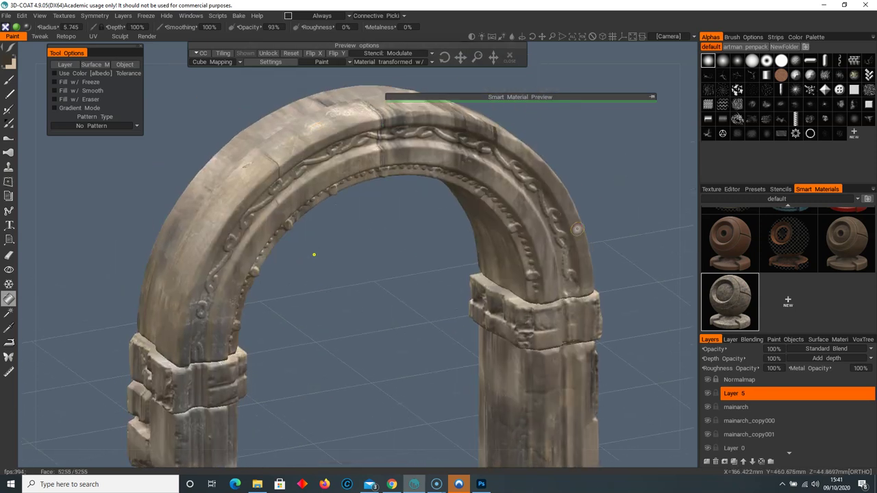
left_click(27, 28)
left_click_drag(349, 358, 417, 259)
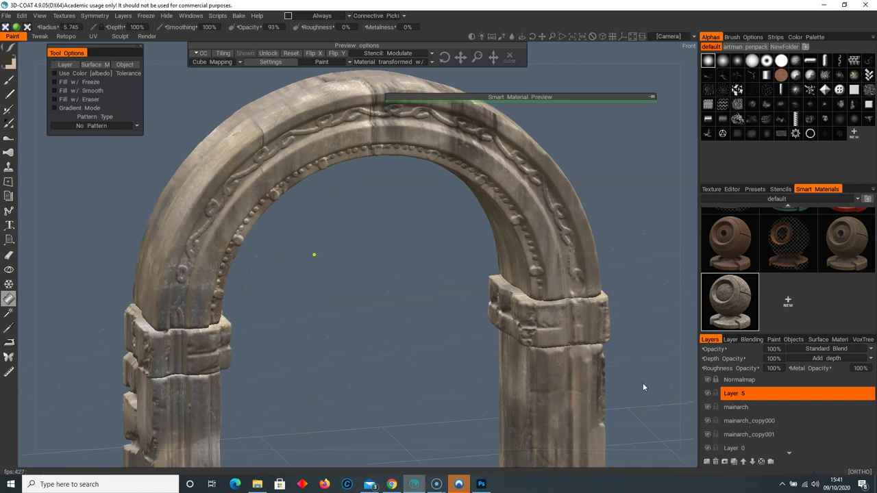
- Examine the textured arch from the front and at an angle in the Render workspace
left_click_drag(414, 350, 316, 284)
left_click_drag(348, 181, 311, 253)
scroll(302, 257, "down", 1)
middle_click_drag(285, 264, 282, 294)
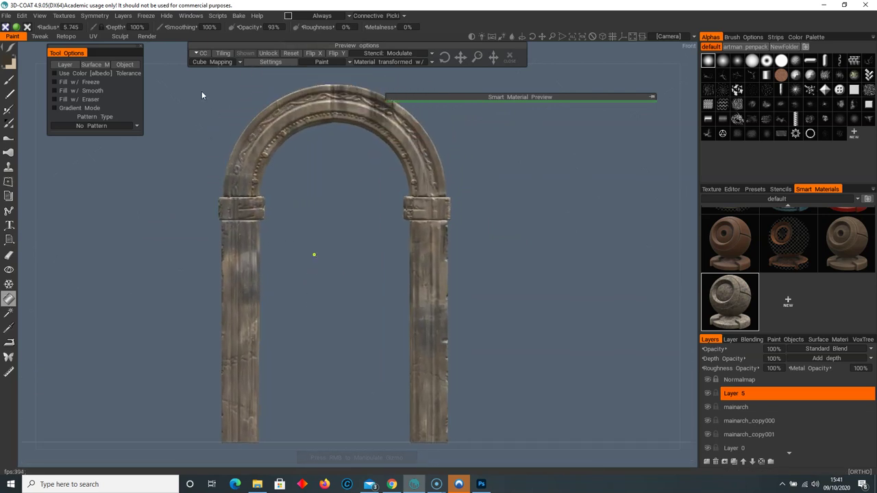
left_click(6, 15)
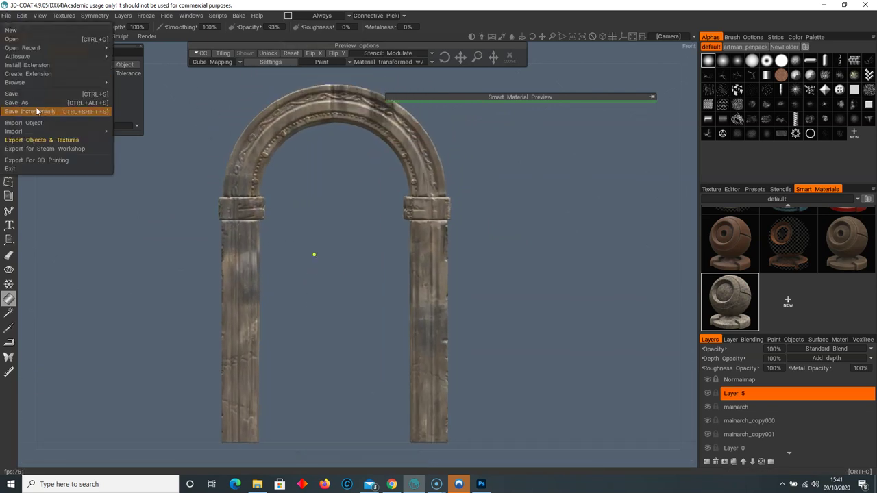
left_click(146, 35)
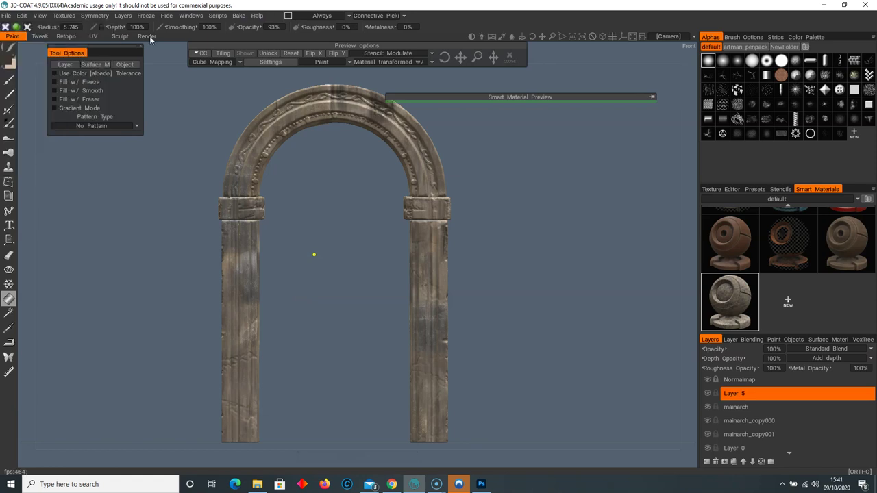
scroll(396, 180, "up", 2)
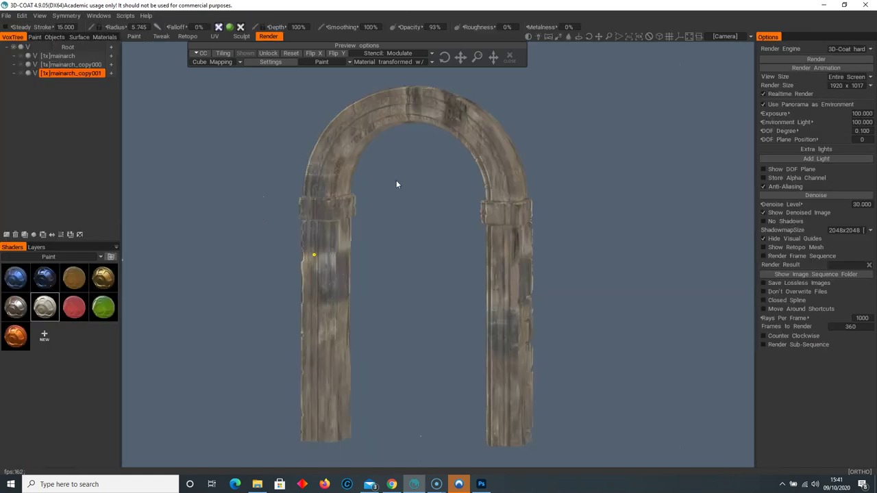
left_click_drag(427, 202, 582, 239)
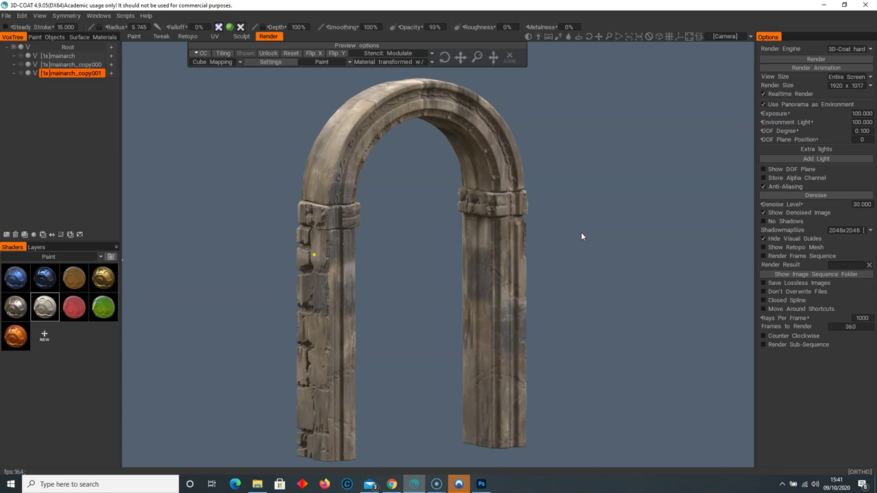
- View the reference image Cathedral Ruins02.jpg in Photos with the other windows minimized, and return to 3D-Coat
left_click(823, 5)
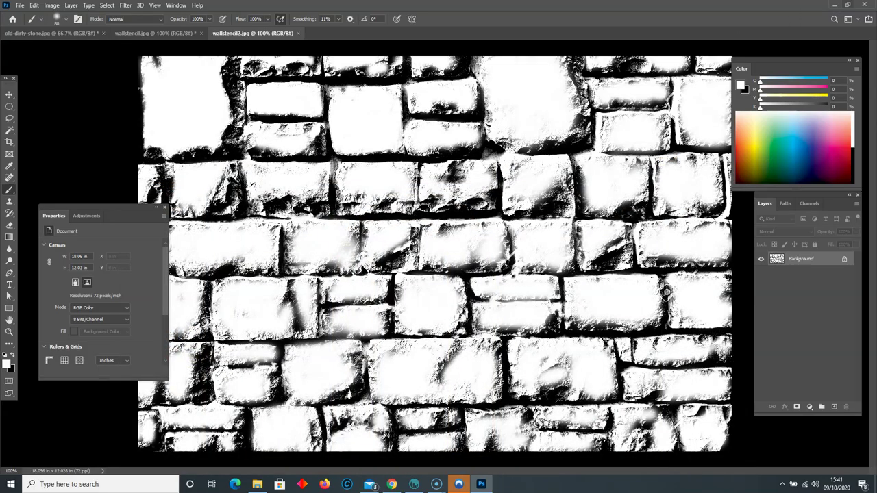
left_click(834, 6)
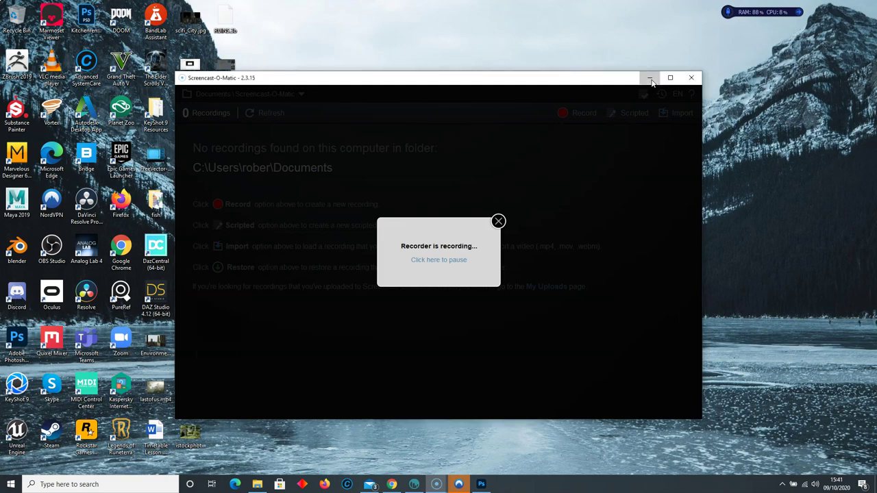
left_click(648, 79)
double_click(226, 163)
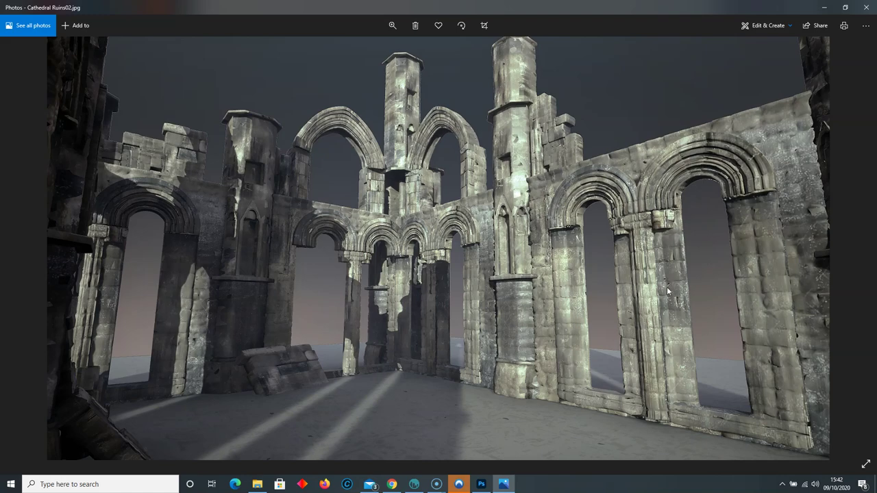
left_click(824, 7)
key("alt+F4")
left_click(414, 484)
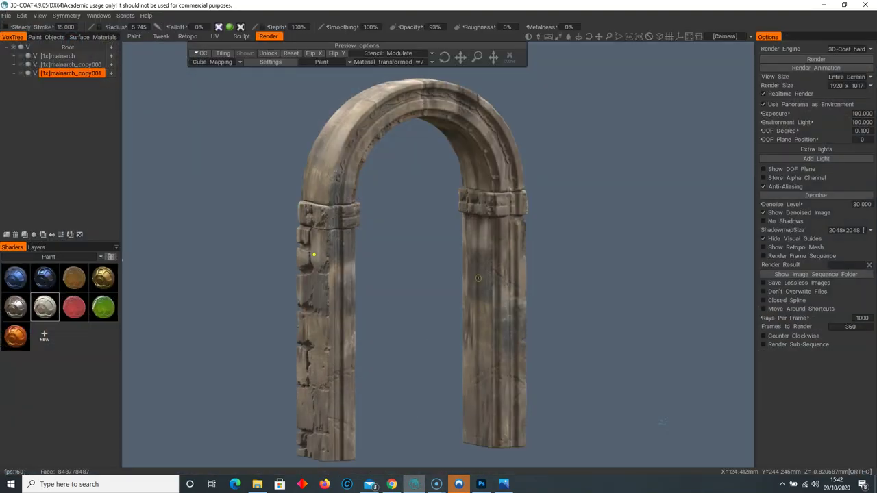
- Return to the Paint workspace, open the objects and textures export, and choose the Unreal 4 export preset
left_click(134, 38)
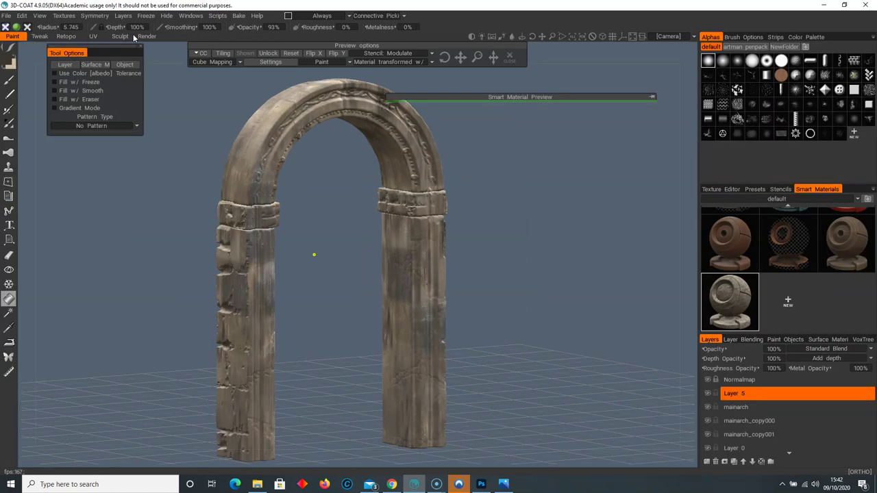
left_click(6, 16)
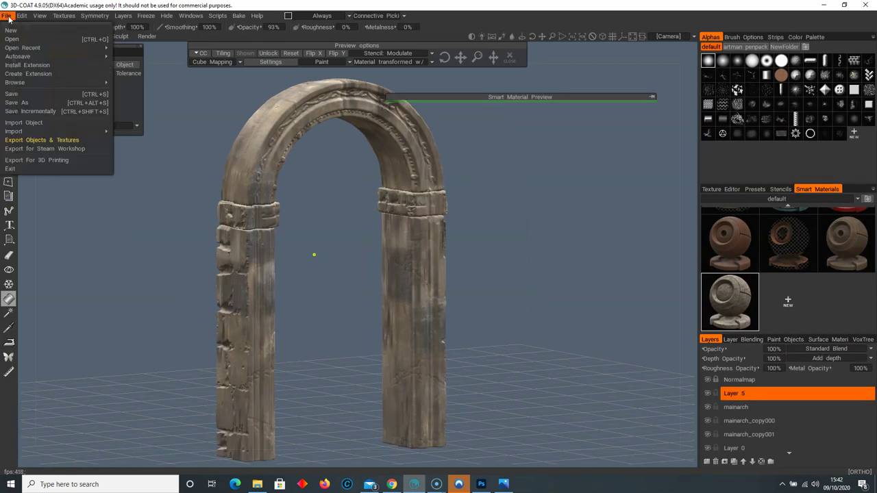
left_click(60, 140)
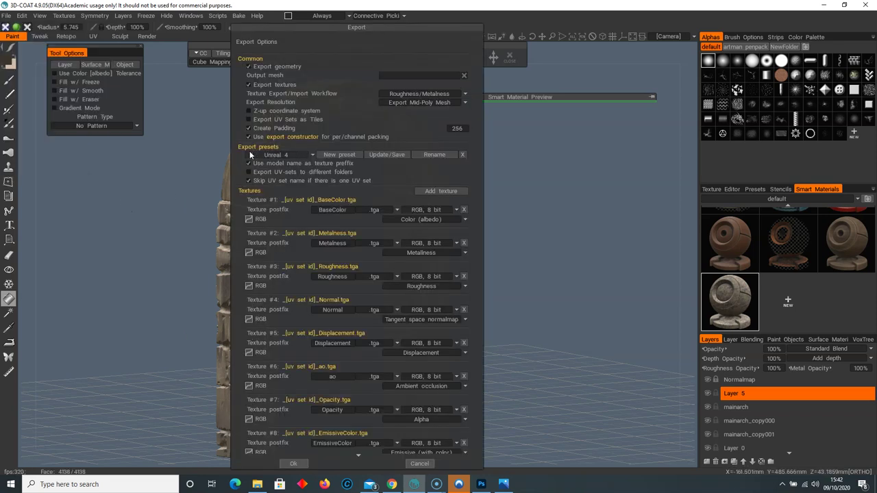
left_click(313, 156)
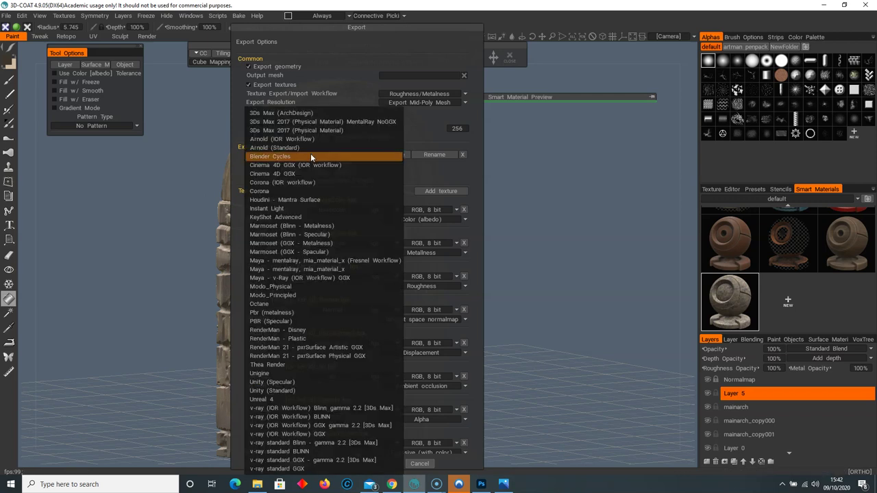
left_click(274, 400)
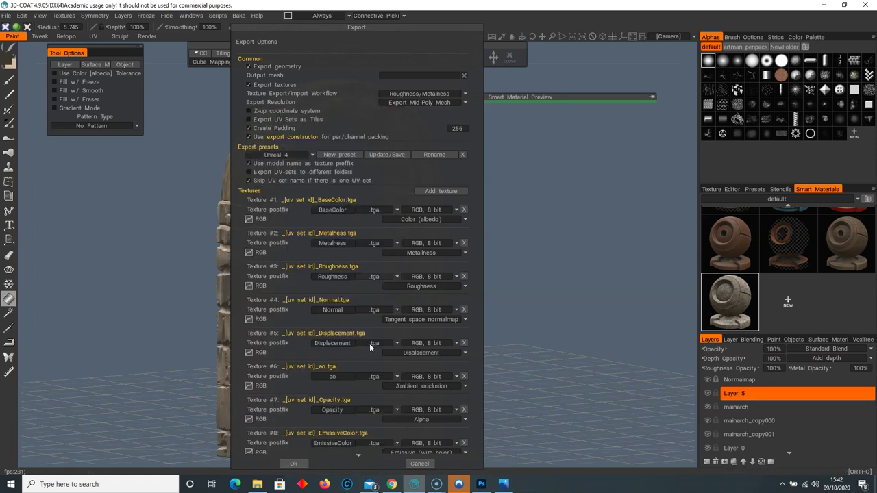
- Set the output mesh to Test_Pillar in obj format inside a new folder within Ruins > Final
left_click(400, 76)
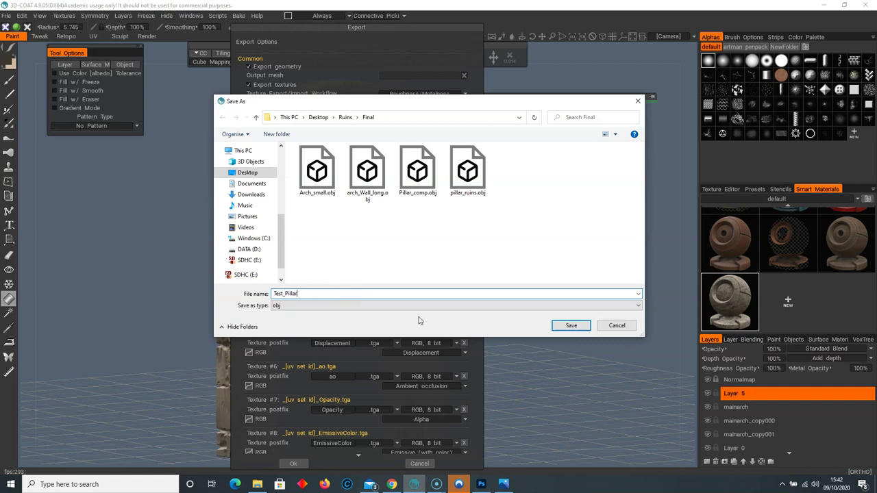
left_click(277, 133)
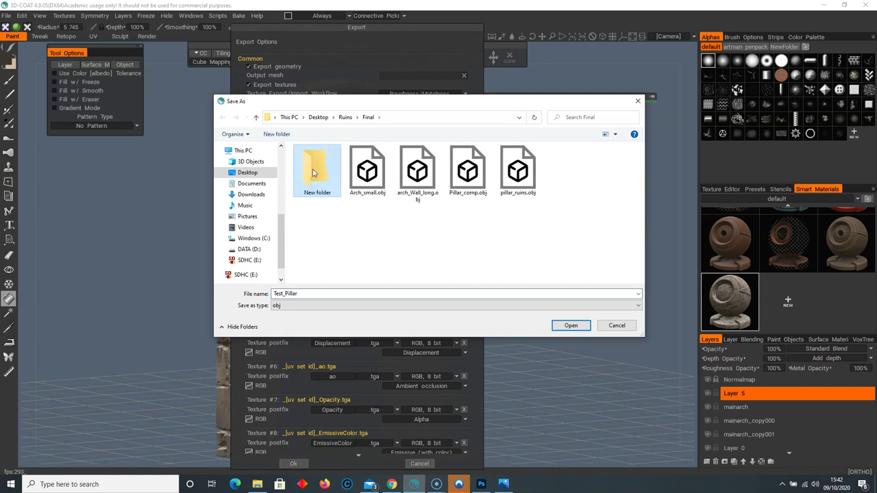
double_click(313, 173)
left_click(568, 326)
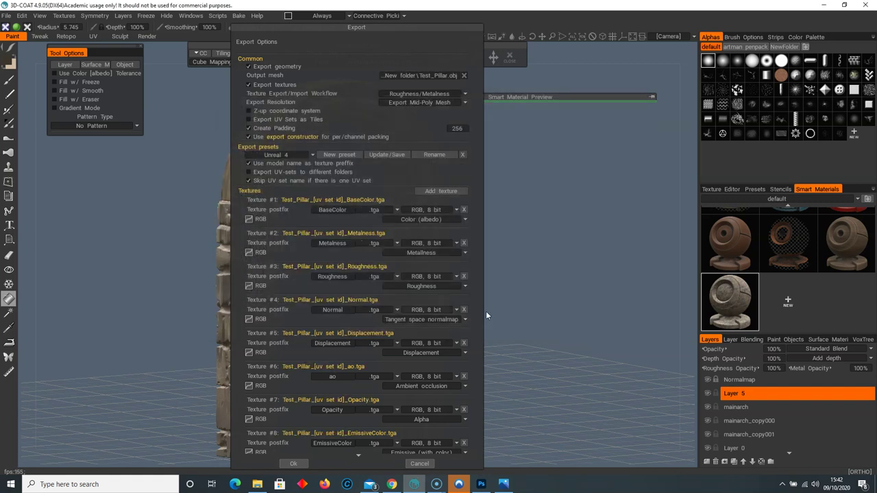
- Remove the Metalness texture from the export list, and close the export settings without exporting
scroll(408, 298, "down", 1)
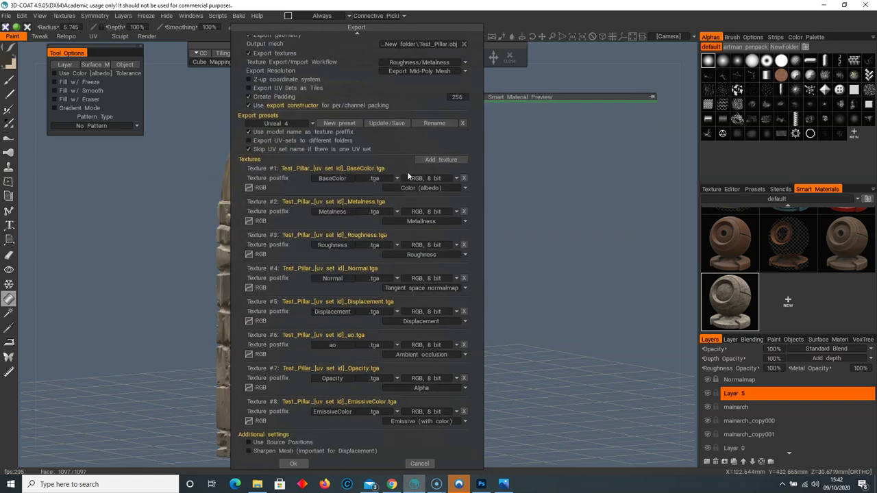
left_click(464, 212)
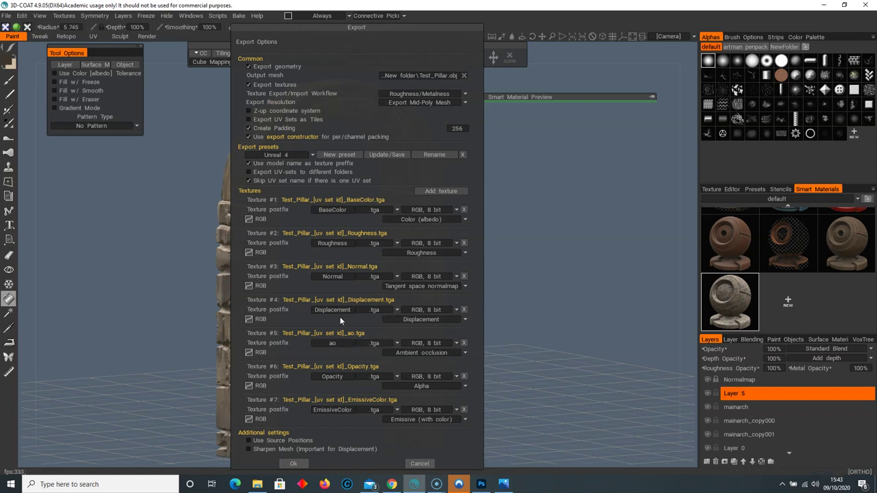
left_click(416, 465)
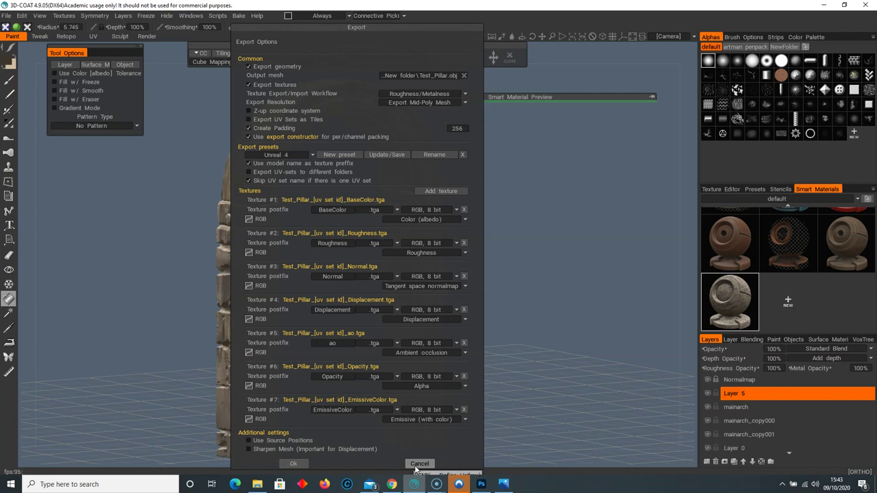
left_click(416, 469)
- Select the multicoloured default smart material and set the paint colour to dark brown with hue 33.333, saturation 31% and lightness 22%
left_click_drag(532, 382, 471, 300)
right_click_drag(471, 303, 483, 310)
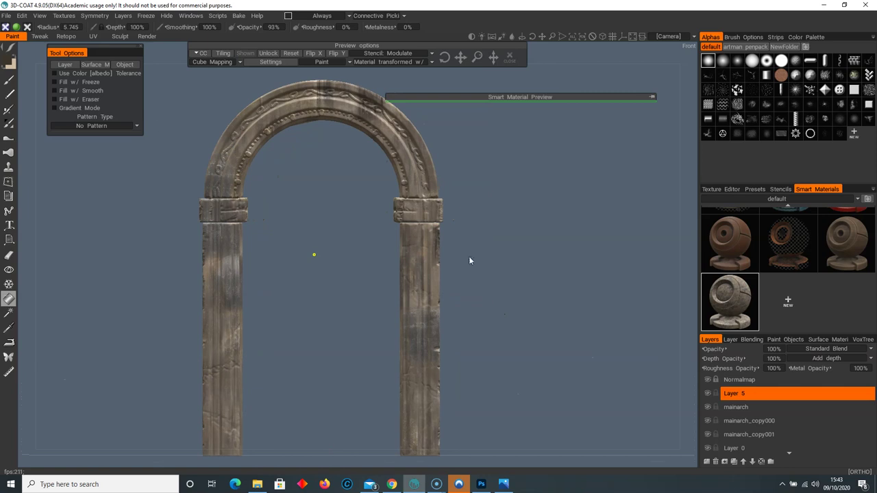
left_click(768, 244)
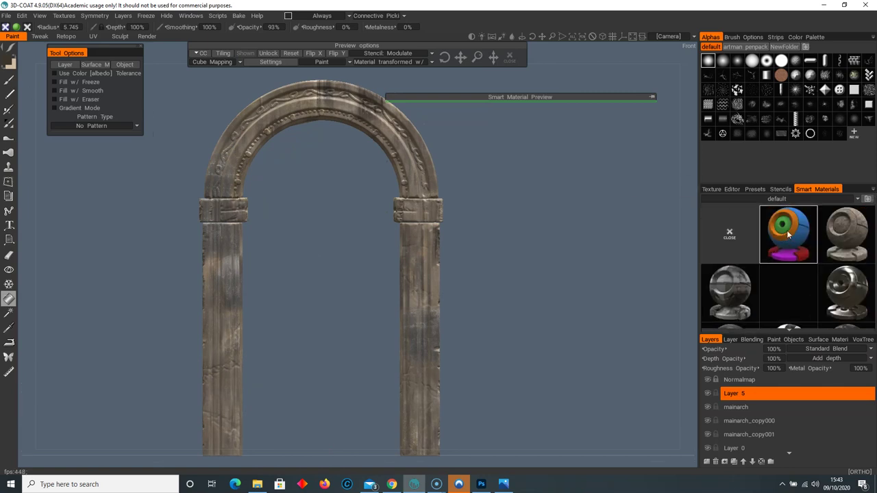
left_click(9, 61)
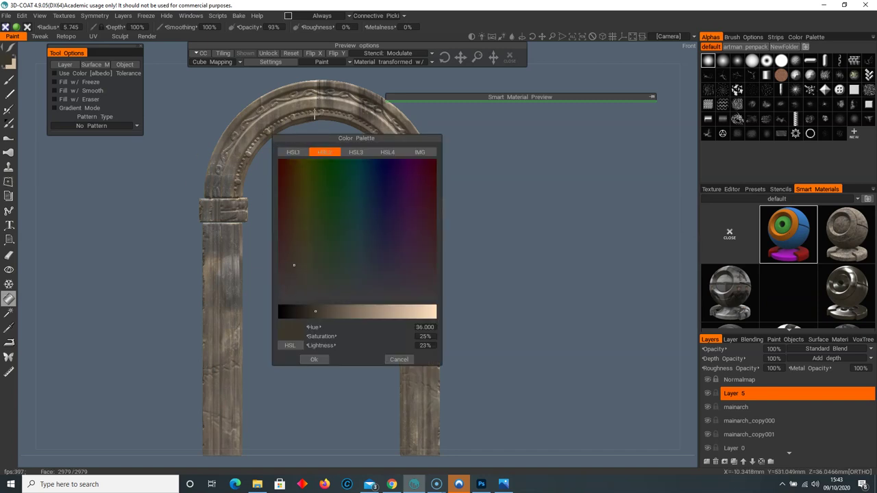
left_click(292, 256)
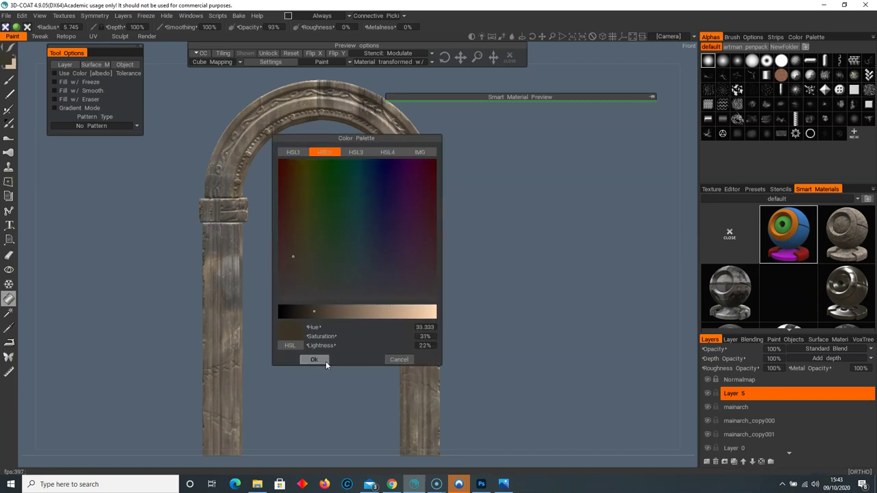
left_click(322, 360)
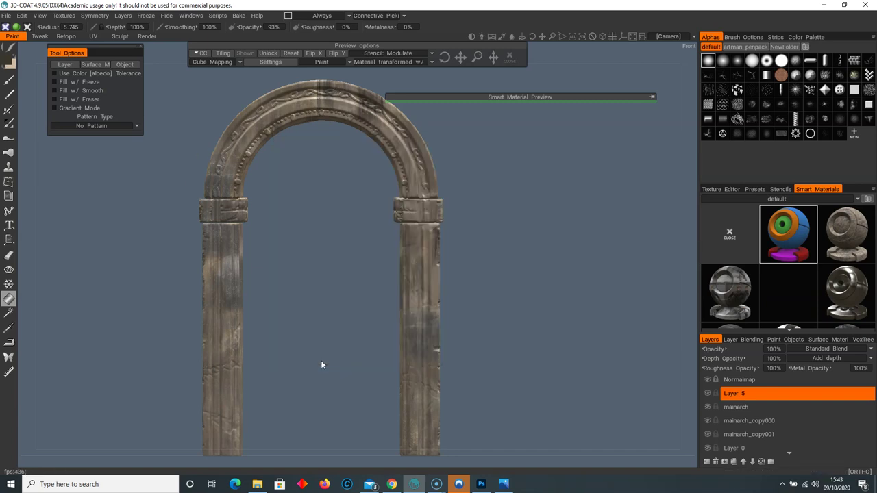
- Set the painting condition to More on Concave, accept the locked-layer notice, and move the smart material preview aside
left_click(312, 18)
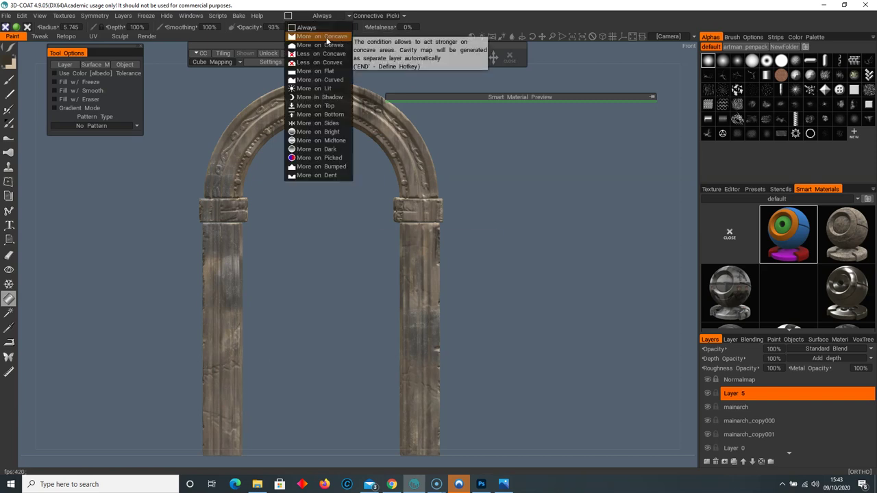
left_click(328, 39)
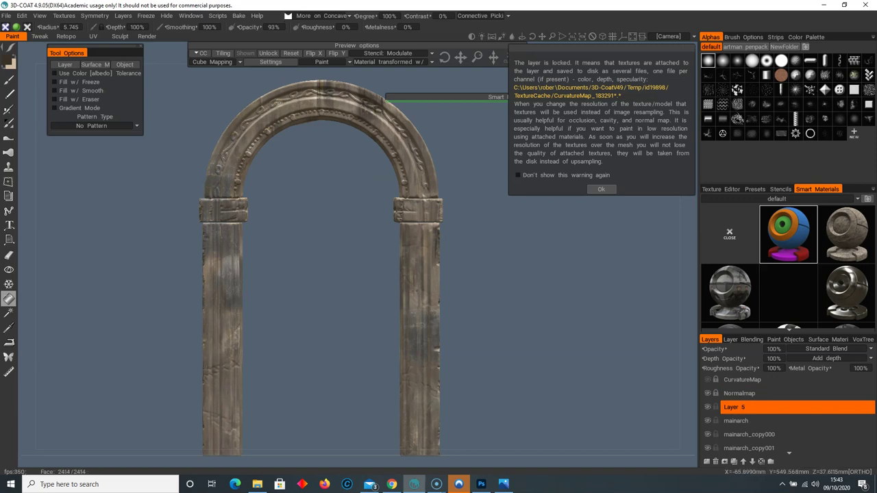
left_click(603, 190)
left_click_drag(561, 97, 582, 93)
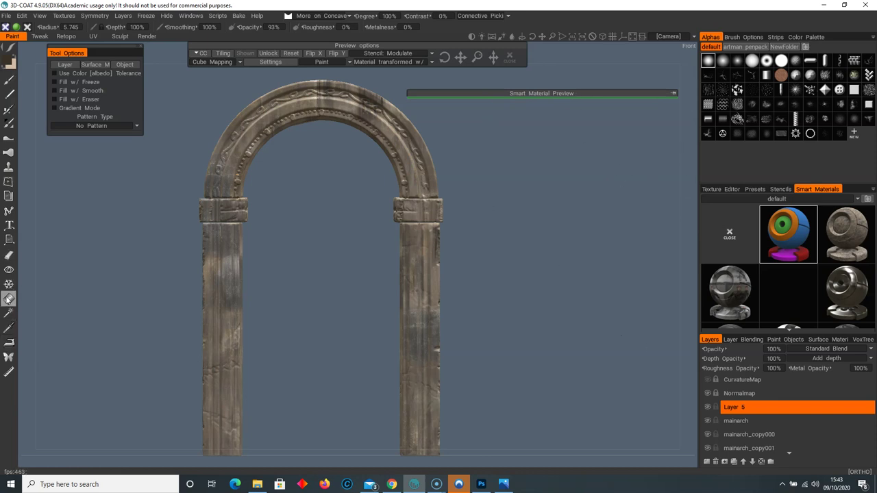
- Fill the recesses of the arch's curved top with the dark brown colour
scroll(311, 186, "up", 3)
middle_click_drag(333, 209, 424, 368)
key("e")
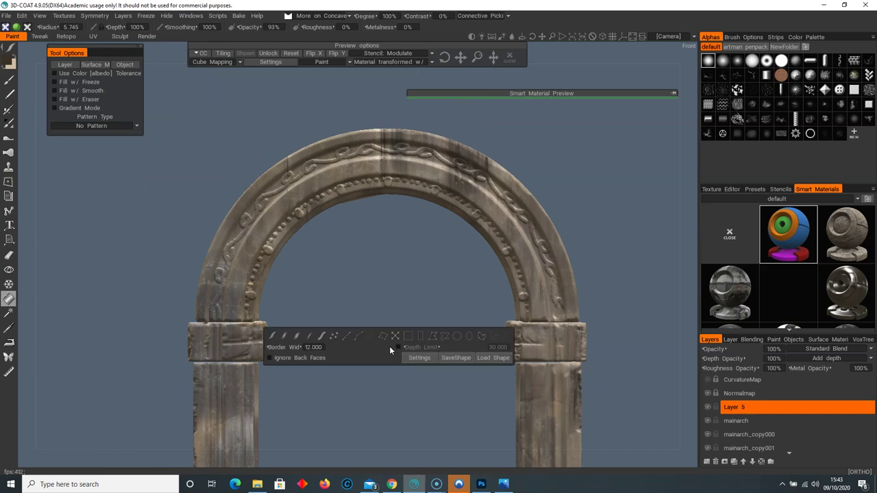
left_click(277, 336)
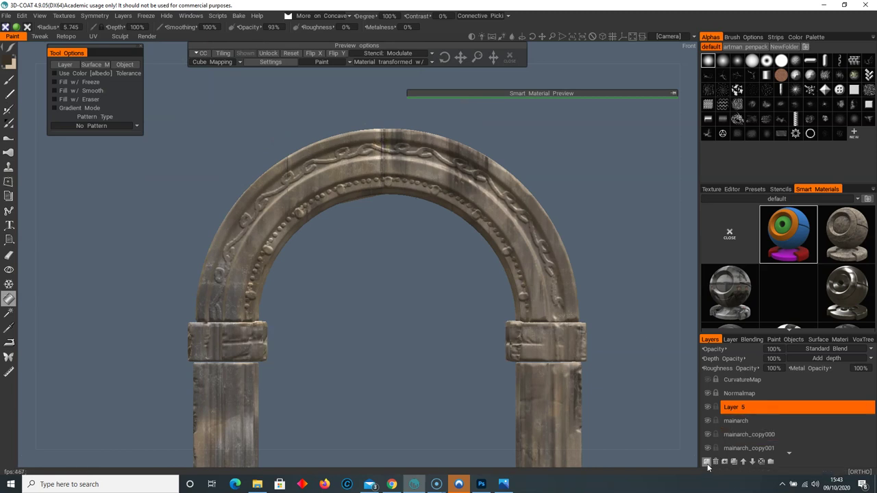
left_click(391, 147)
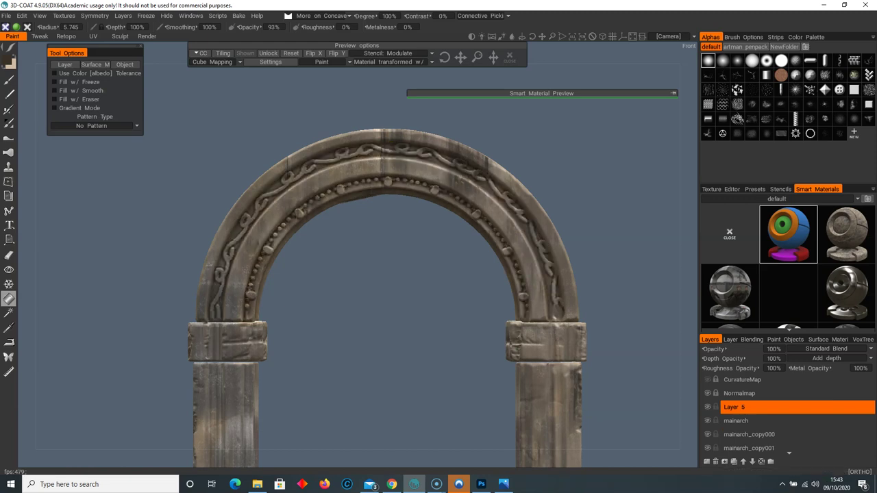
- Fill the recesses of both pillars with the same dark brown colour
left_click_drag(340, 288, 343, 212)
middle_click_drag(342, 212, 335, 195)
left_click(474, 239)
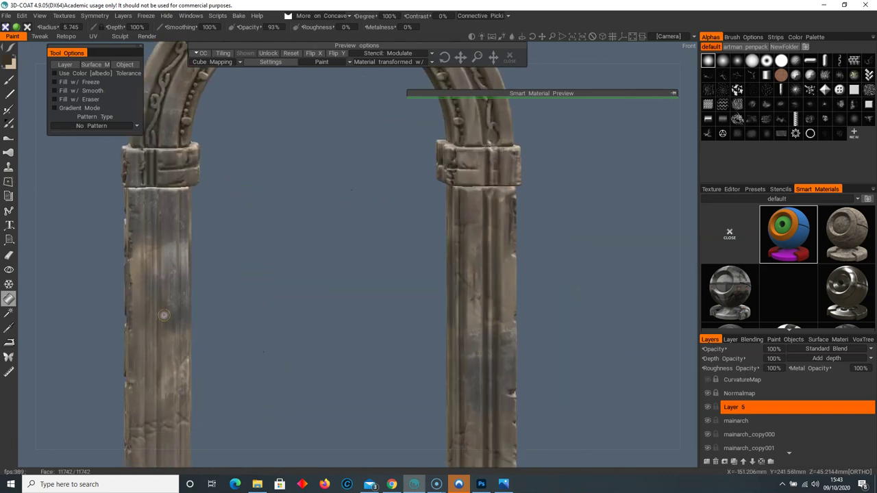
left_click(157, 312)
left_click_drag(316, 273, 384, 340)
- Set the painting condition to More on Convex and select the worn gold smart material from the metals folder
left_click(321, 16)
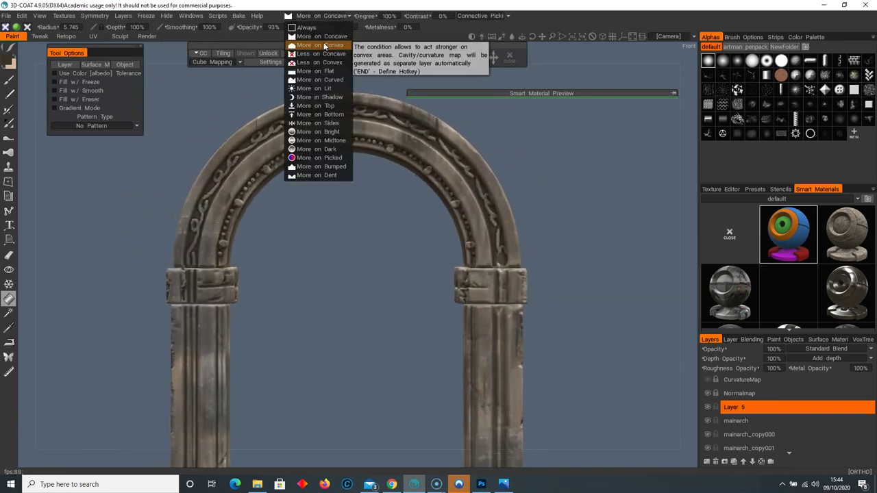
left_click(325, 45)
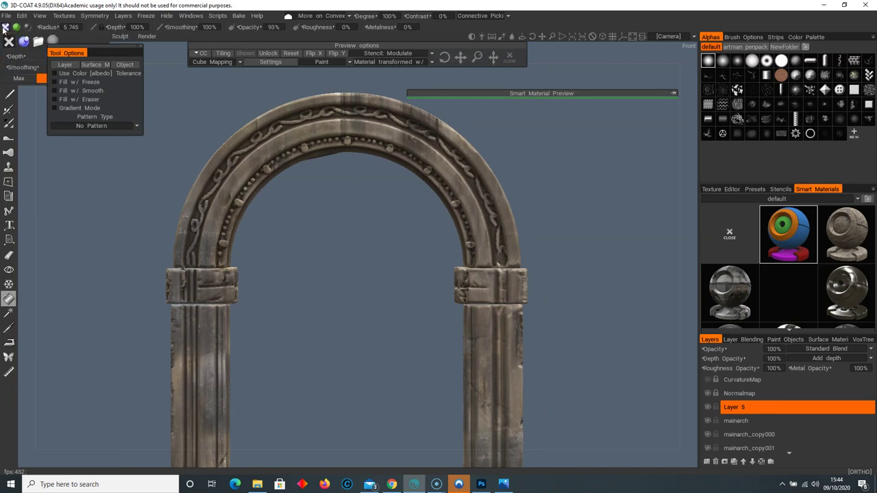
scroll(806, 252, "down", 5)
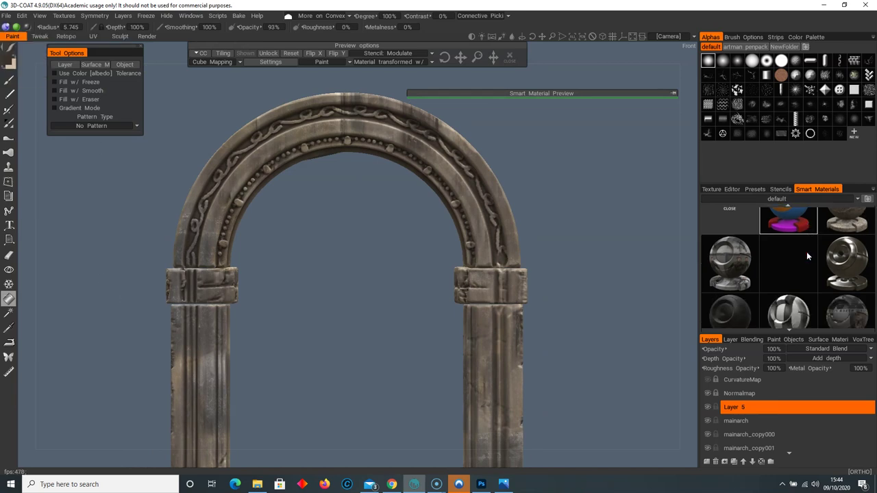
mouse_move(808, 253)
scroll(822, 267, "down", 2)
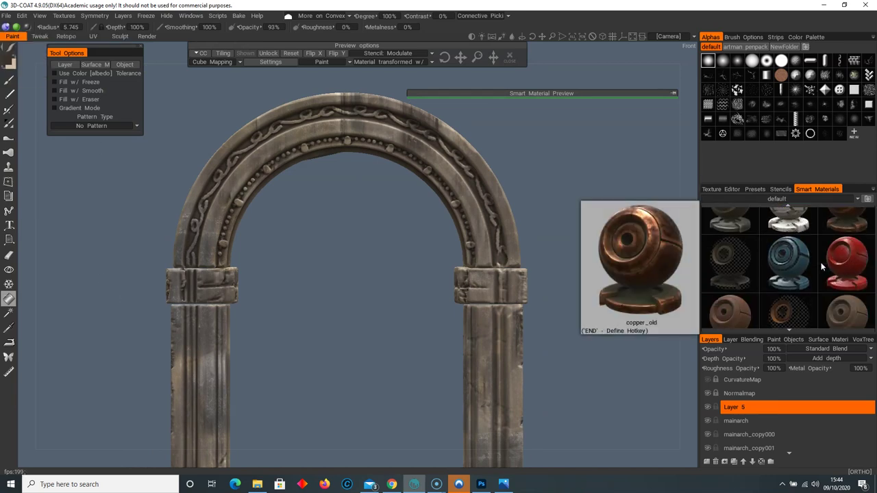
left_click(789, 203)
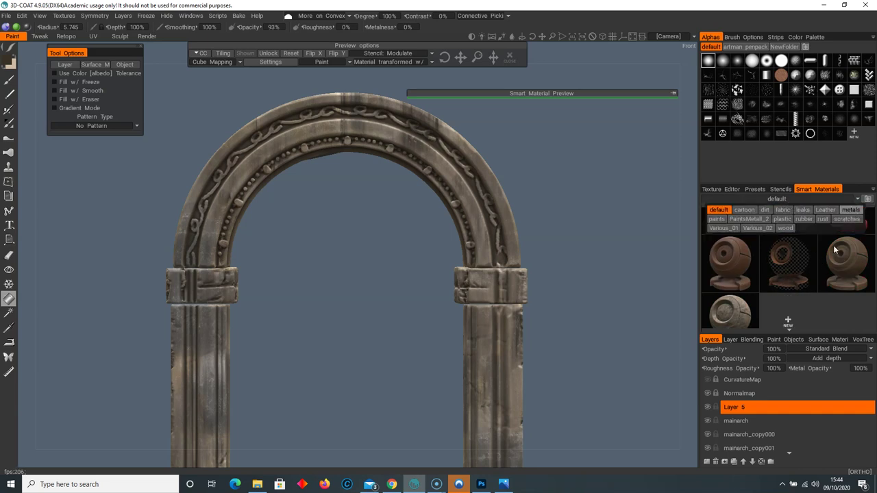
left_click(850, 210)
scroll(788, 281, "down", 1)
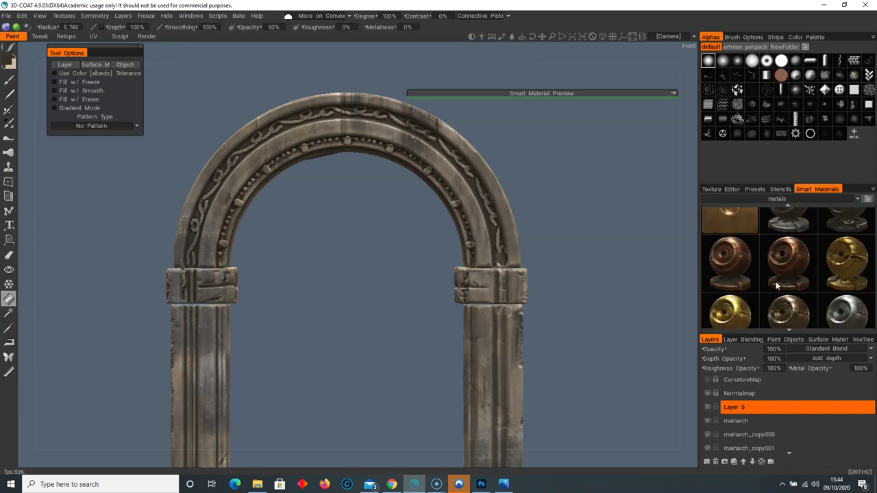
left_click(845, 265)
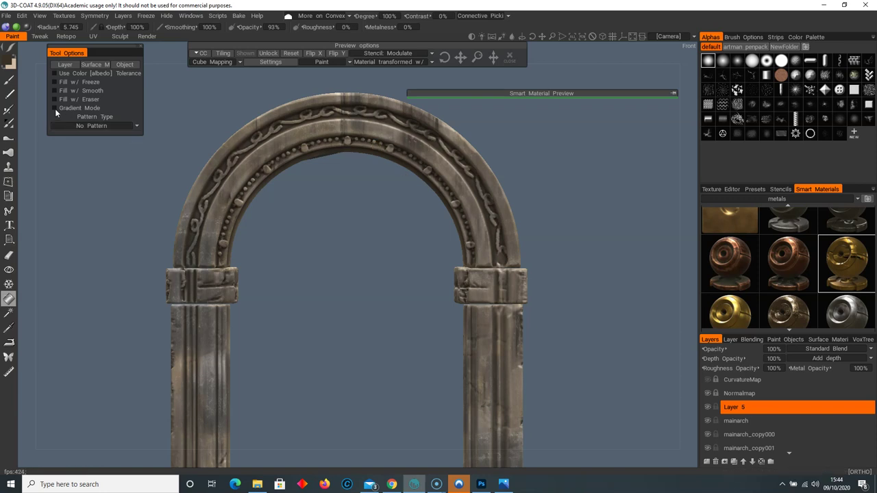
left_click(8, 81)
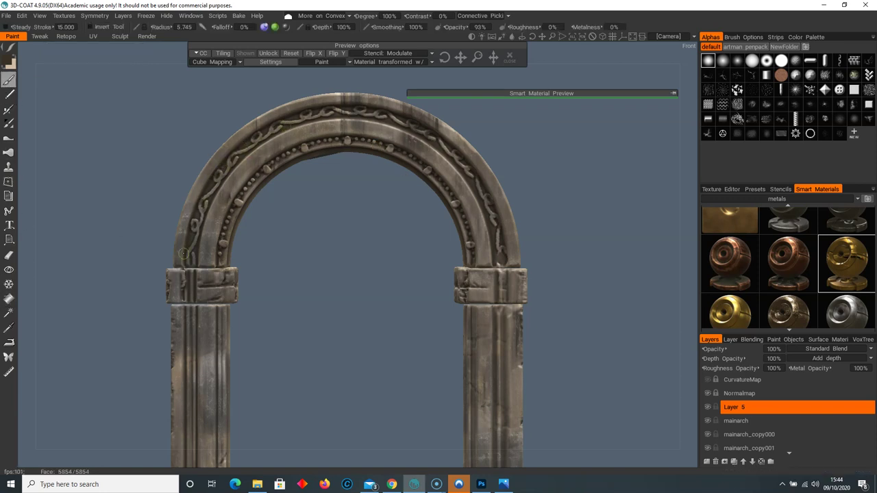
scroll(380, 216, "up", 4)
middle_click_drag(199, 214, 359, 317)
left_click_drag(359, 318, 426, 309)
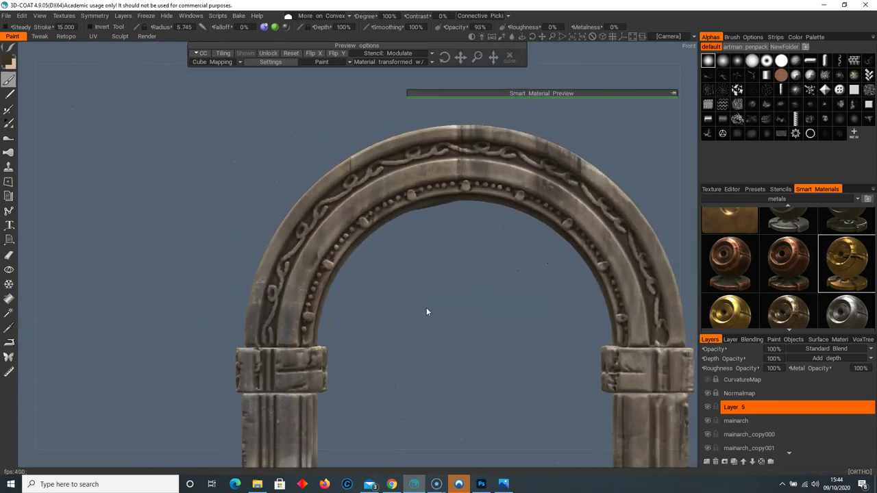
- Add a new paint layer and use the Fill tool to put the gold material on the convex edges of the arch
left_click(9, 299)
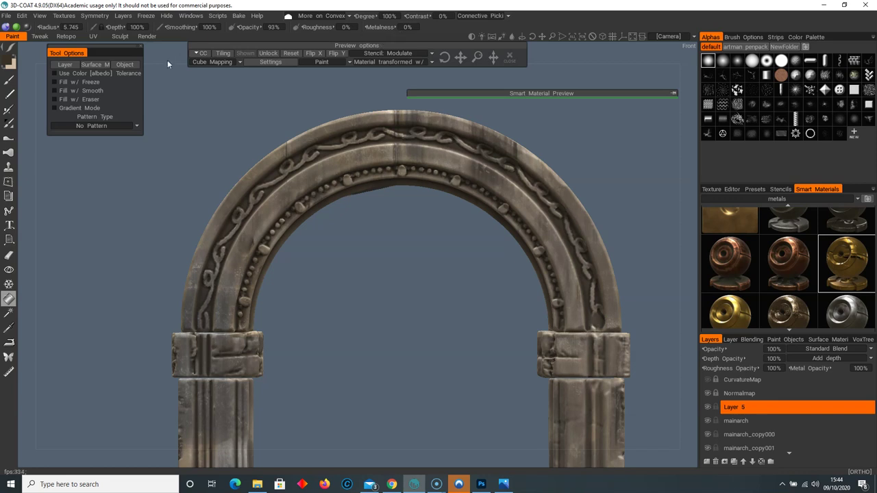
left_click(706, 461)
left_click(538, 306)
left_click_drag(405, 249, 460, 279)
right_click_drag(466, 281, 623, 286)
left_click_drag(449, 287, 201, 265)
left_click(202, 264)
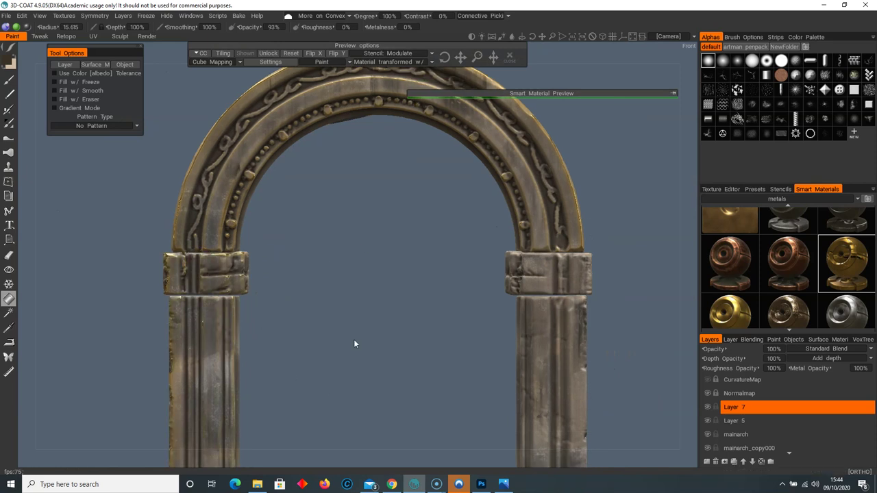
middle_click_drag(354, 339, 405, 183)
right_click_drag(405, 183, 367, 198)
mouse_move(366, 197)
left_mouse_down()
mouse_move(416, 188)
mouse_move(453, 164)
mouse_move(450, 151)
mouse_move(409, 152)
mouse_move(359, 213)
left_mouse_up()
right_click_drag(360, 211, 232, 165)
left_click_drag(232, 166, 428, 232)
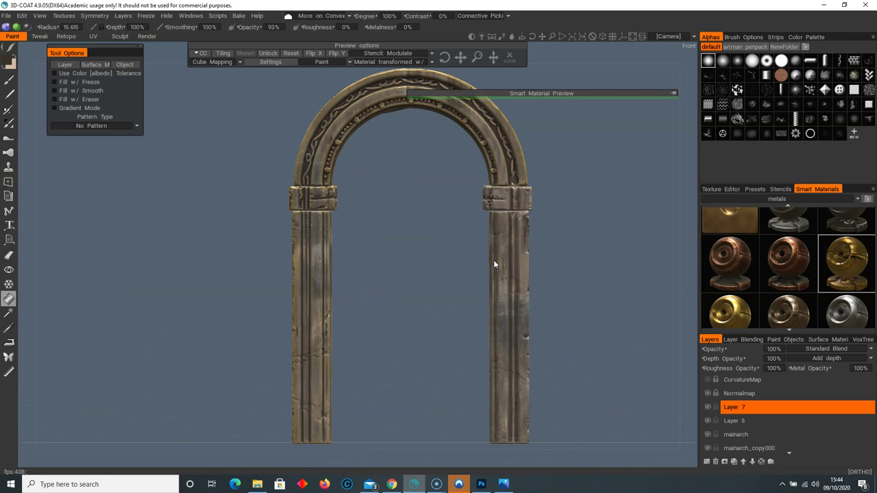
- Try the silver smart material on the arch's convex edges with the Fill tool and inspect the curved top and pillars
left_click(846, 316)
scroll(297, 186, "up", 1)
middle_click_drag(359, 153, 407, 333)
left_click(439, 252)
right_click_drag(396, 386, 535, 357)
middle_click_drag(534, 356, 320, 276)
left_click_drag(319, 277, 350, 262)
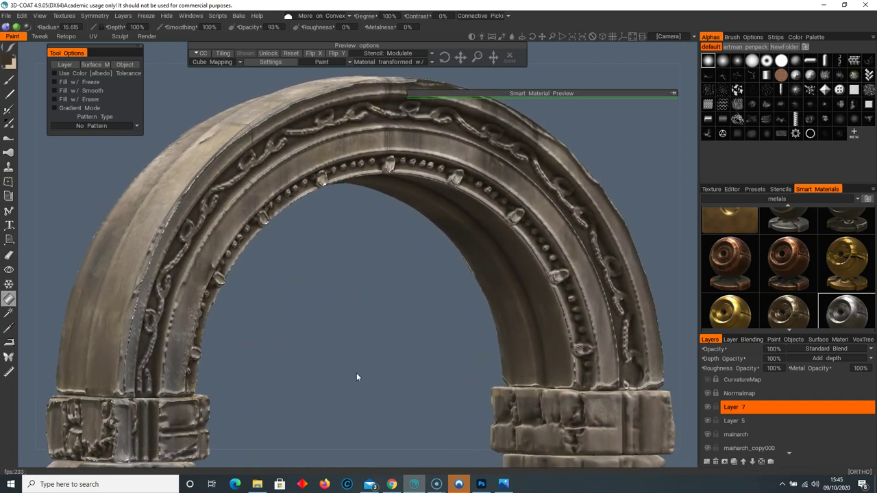
middle_click_drag(356, 376, 299, 119)
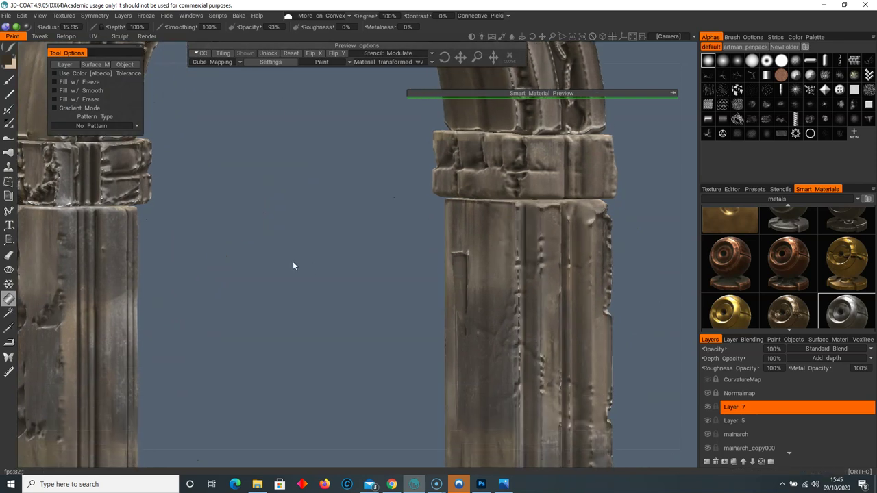
left_click_drag(293, 261, 280, 255)
scroll(301, 256, "down", 3)
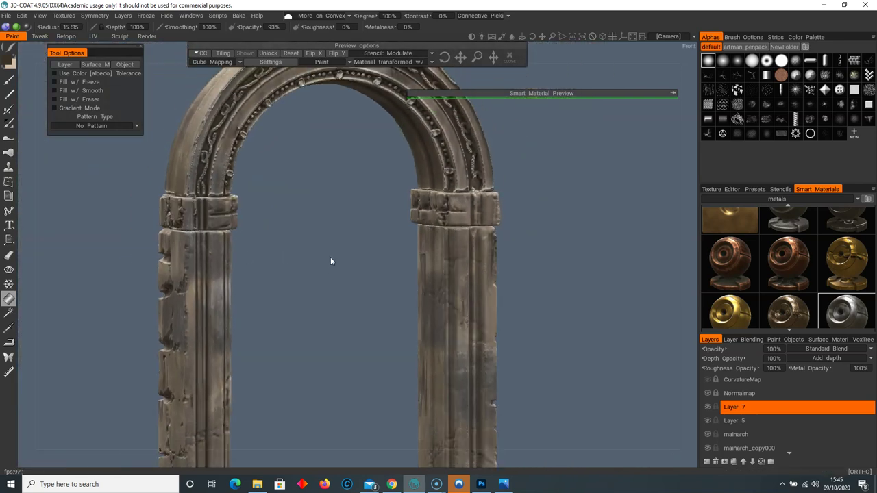
- Undo the metal edge fills together with their added paint layer, and set the painting condition to More on Concave
key("ctrl+z")
middle_click_drag(311, 209, 328, 276)
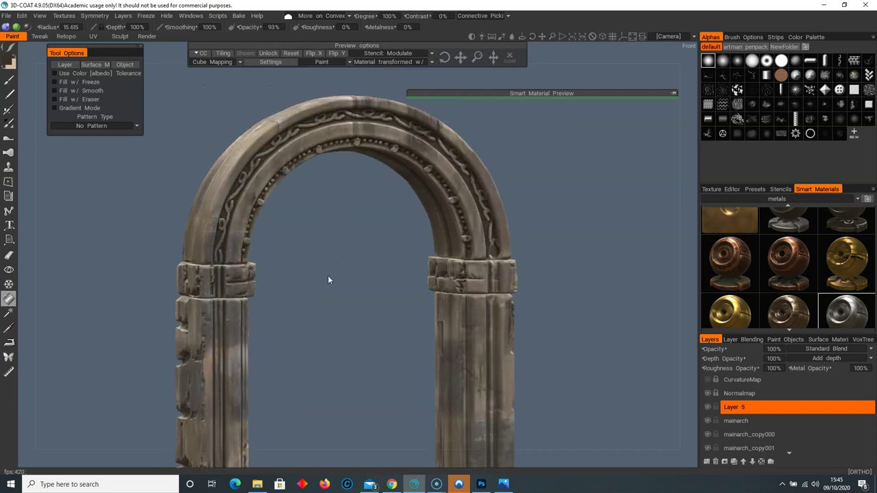
left_click(330, 18)
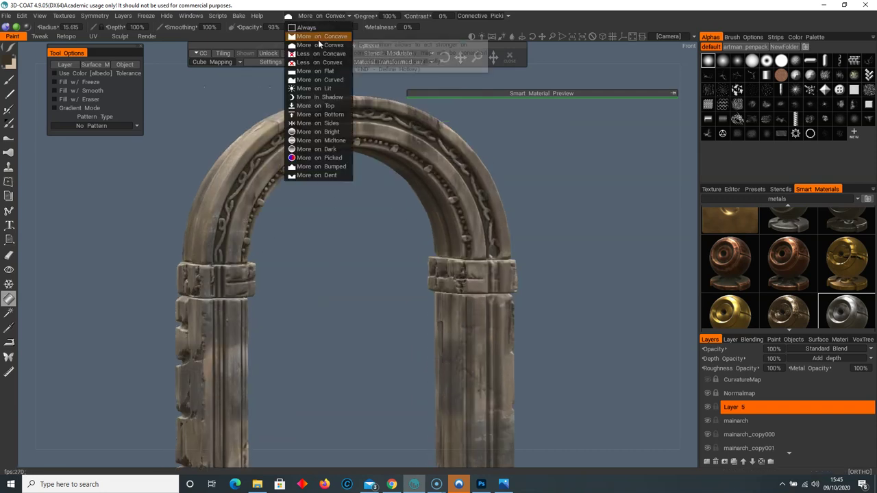
left_click(318, 38)
left_click_drag(331, 254, 314, 262)
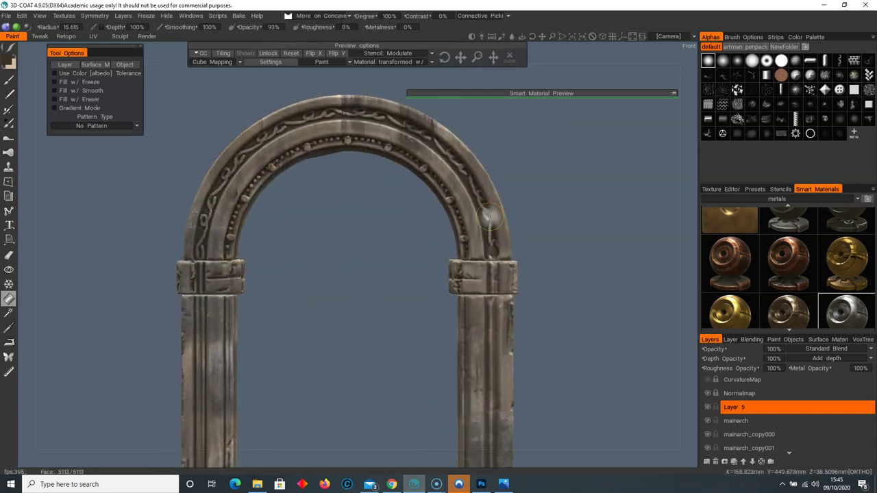
scroll(338, 298, "down", 3)
middle_click_drag(311, 298, 320, 243)
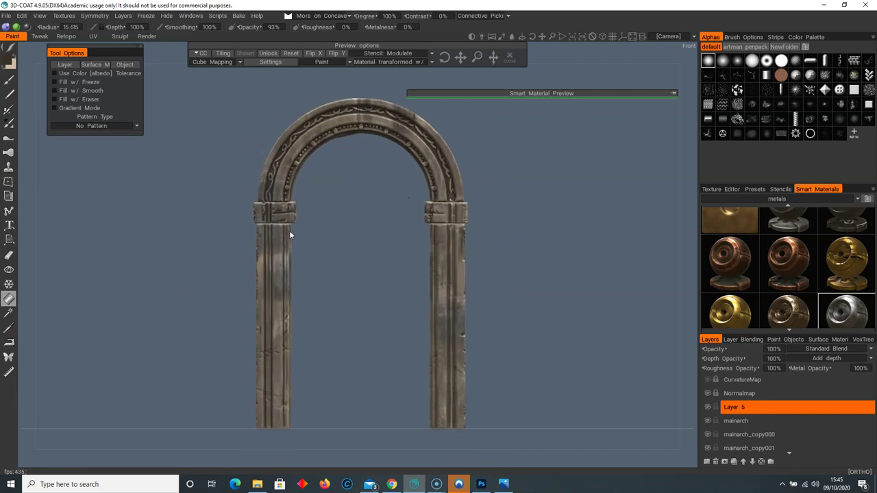
- Export the arch mesh as Test_Pillar.obj with its textures, using the Unreal 4 preset and the Roughness/Metalness workflow
left_click(5, 15)
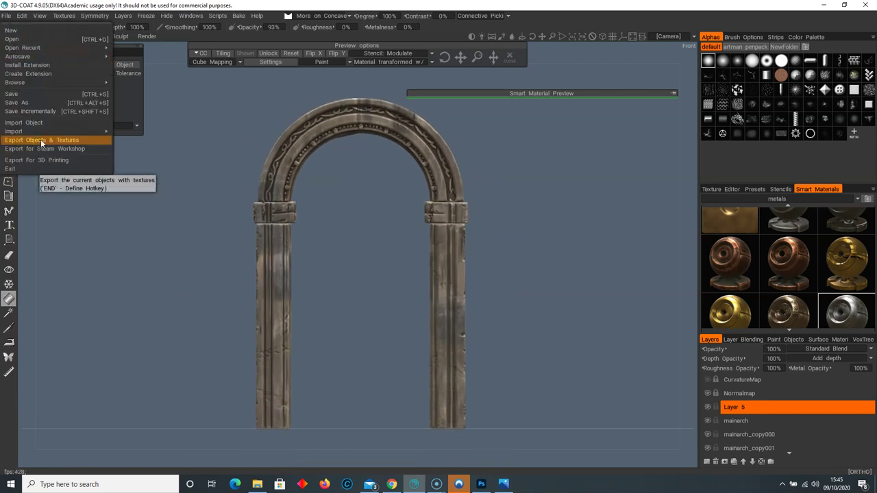
left_click(41, 141)
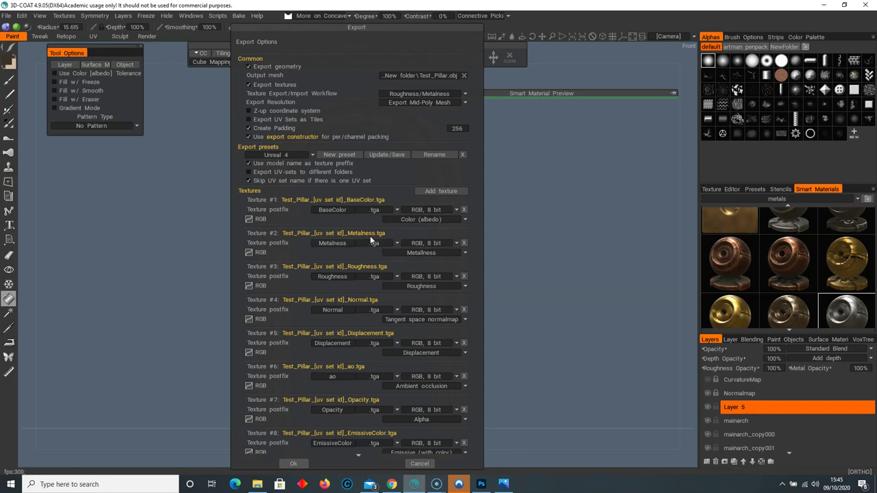
left_click(295, 463)
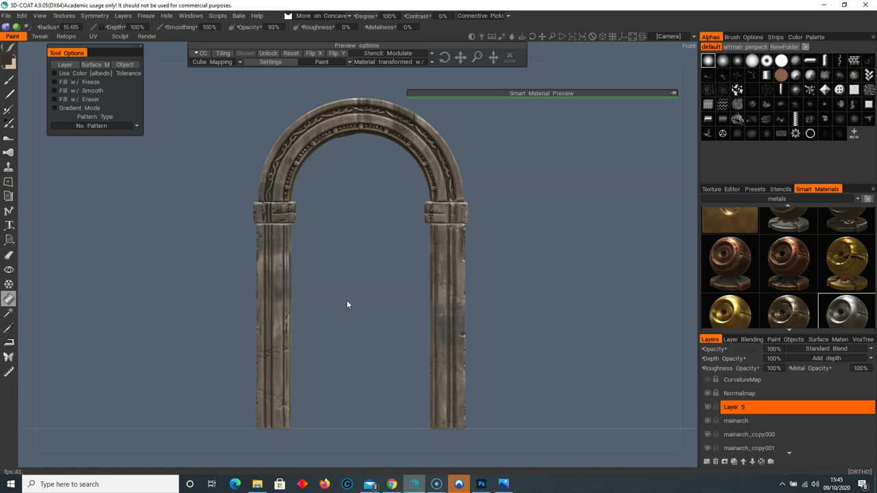
left_click_drag(347, 304, 424, 322)
middle_click_drag(377, 294, 332, 297)
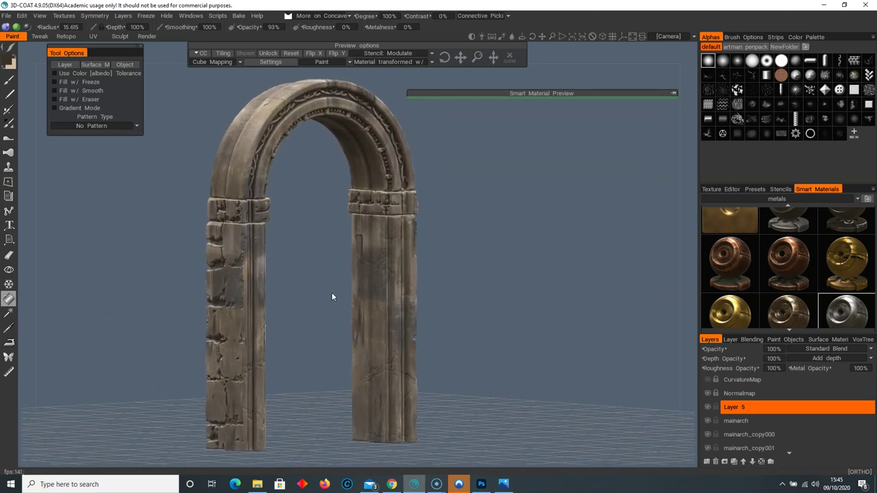